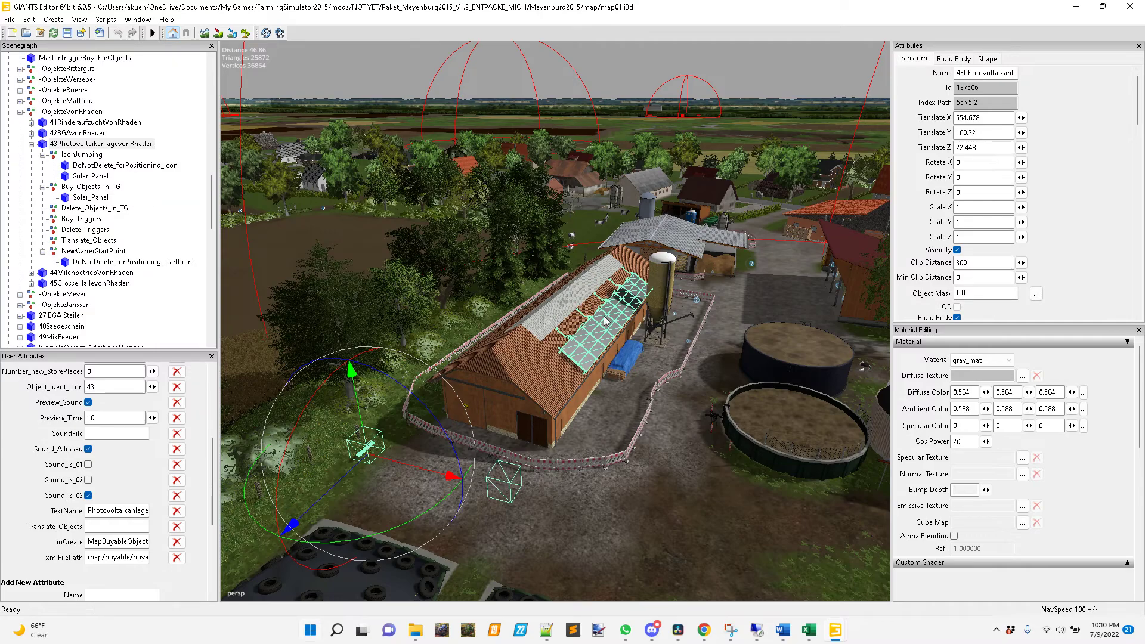
Examine the photovoltaic object, its roof panels and its icon marker around the fenced barn.
{"action": "mouse_move", "coordinate": [593, 344]}
{"action": "right_mouse_down"}
{"action": "mouse_move", "coordinate": [576, 353]}
{"action": "mouse_move", "coordinate": [588, 363]}
{"action": "right_mouse_up"}
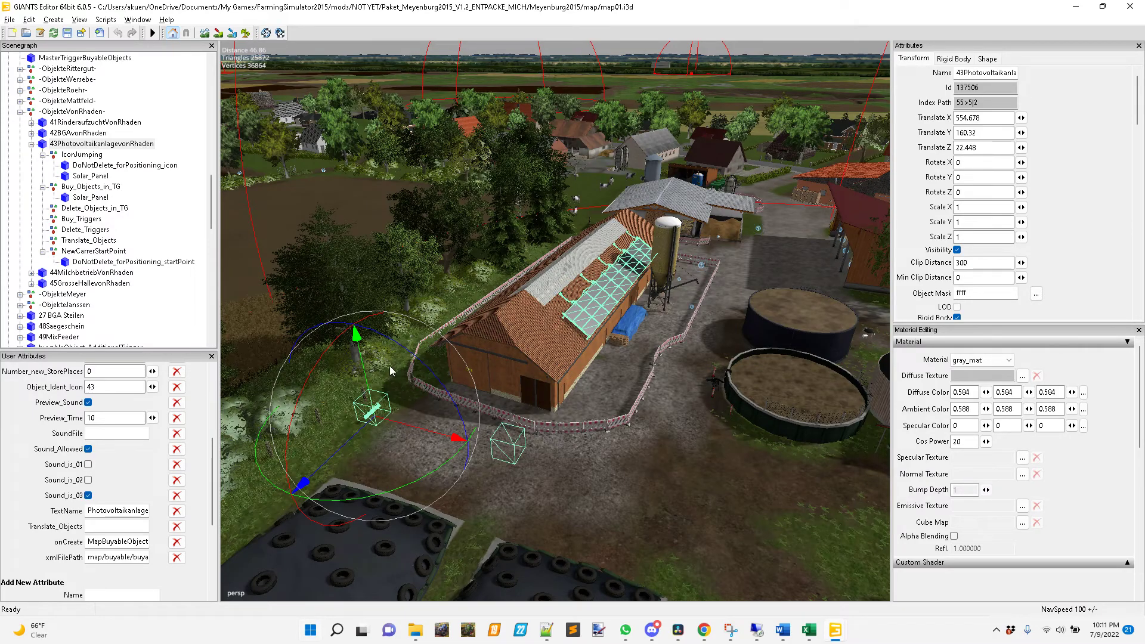
{"action": "right_click_drag", "start_coordinate": [327, 374], "coordinate": [568, 407]}
{"action": "key", "text": "f"}
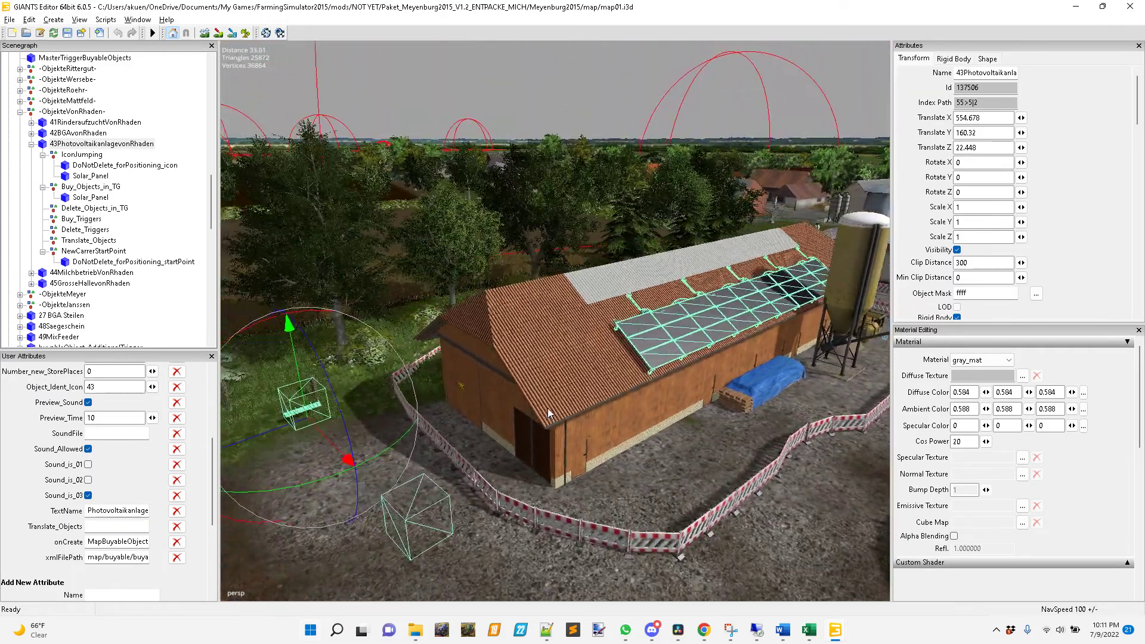
{"action": "middle_click_drag", "start_coordinate": [549, 412], "coordinate": [577, 427]}
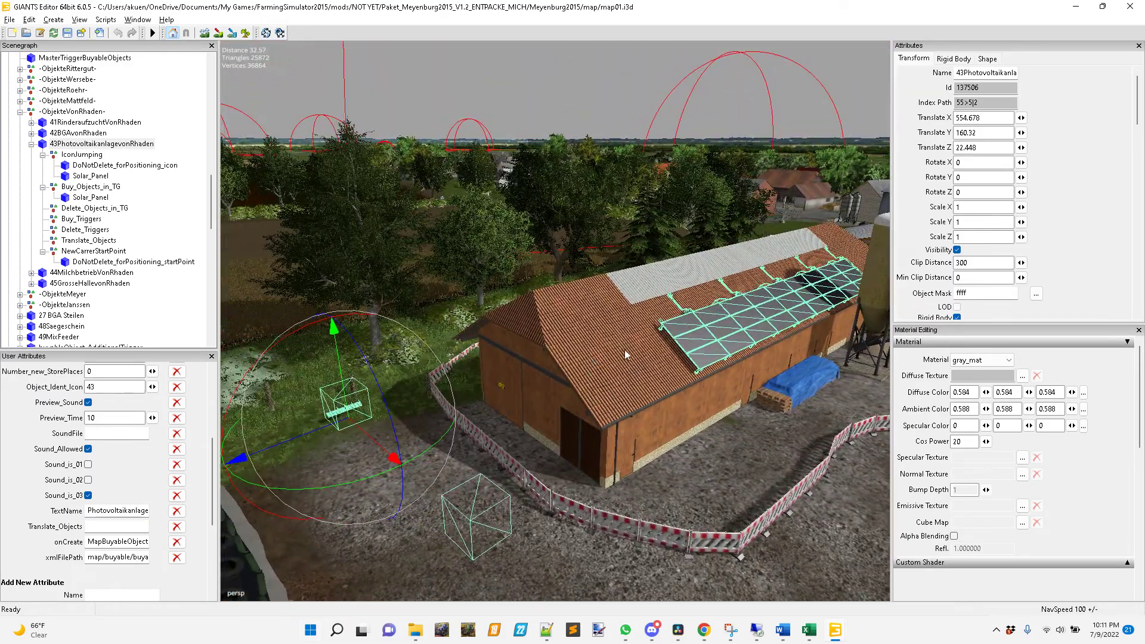
{"action": "middle_click_drag", "start_coordinate": [663, 417], "coordinate": [608, 440]}
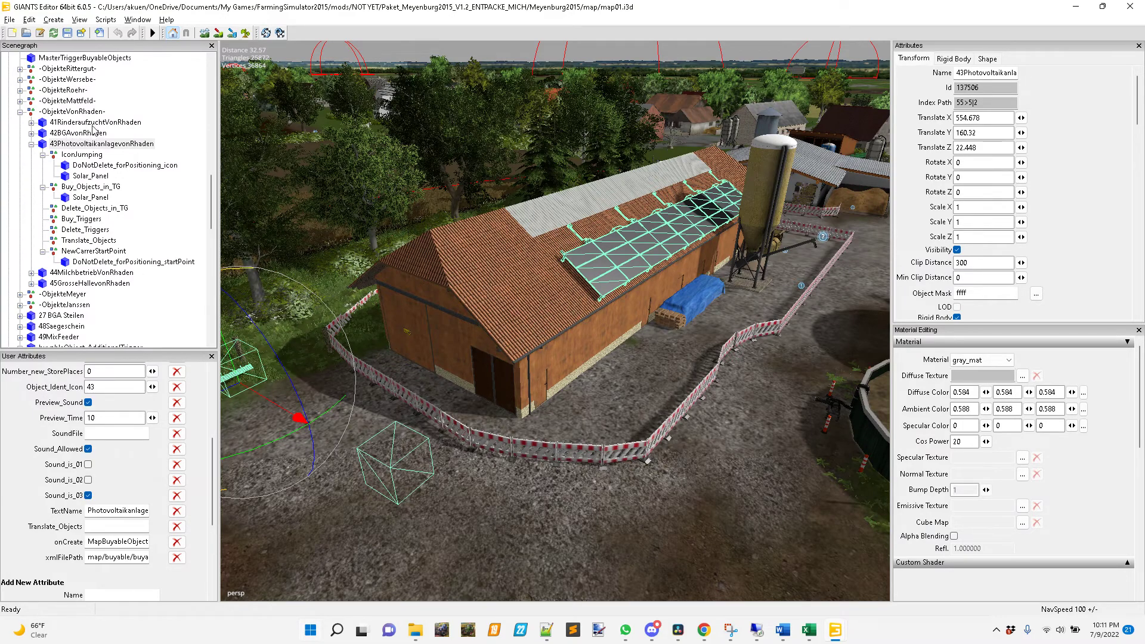
Expand and select 41RinderaufzuchtVonRhaden and inspect its fence and icon at the silo end of the barn.
{"action": "left_click", "coordinate": [32, 123]}
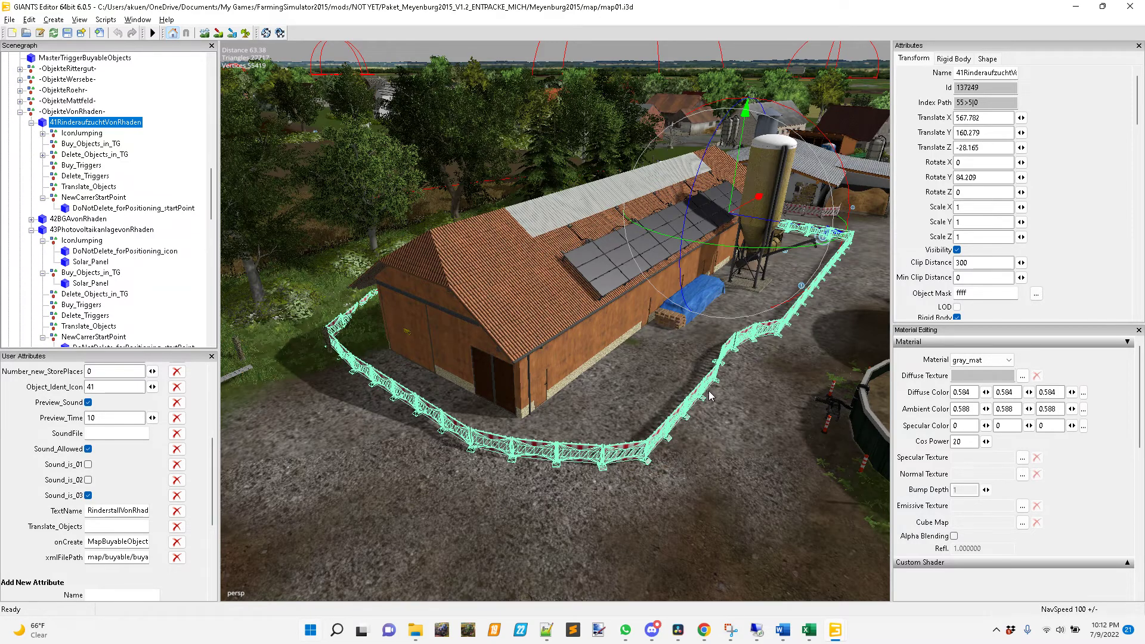
{"action": "right_click_drag", "start_coordinate": [795, 356], "coordinate": [606, 424]}
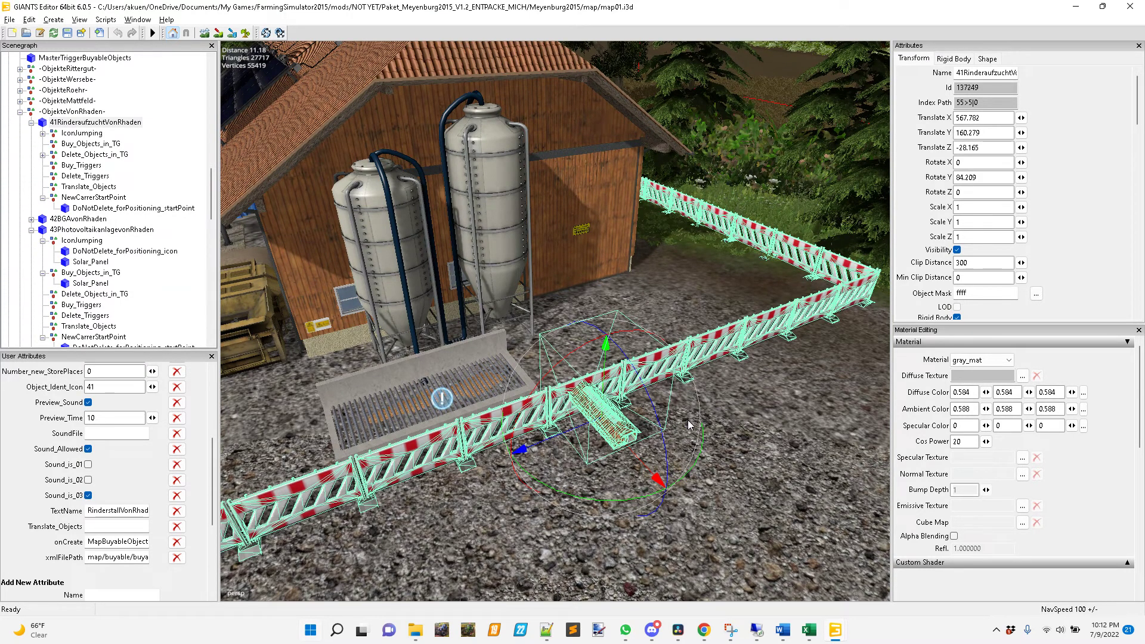
{"action": "scroll", "coordinate": [695, 427], "scroll_direction": "down", "scroll_amount": 5}
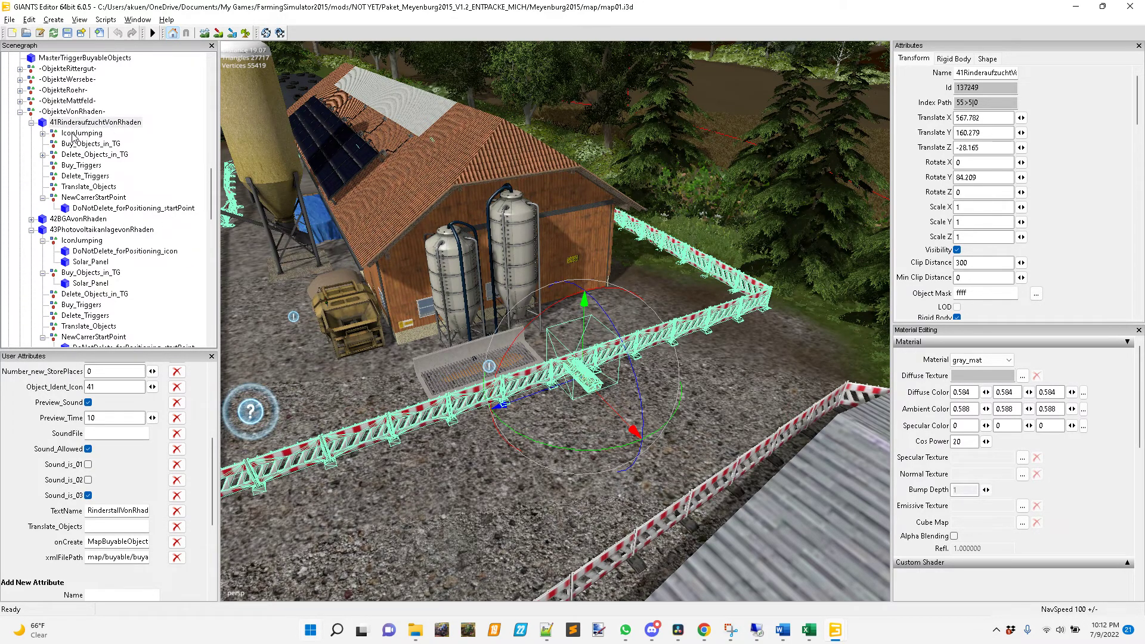
{"action": "left_click", "coordinate": [61, 122]}
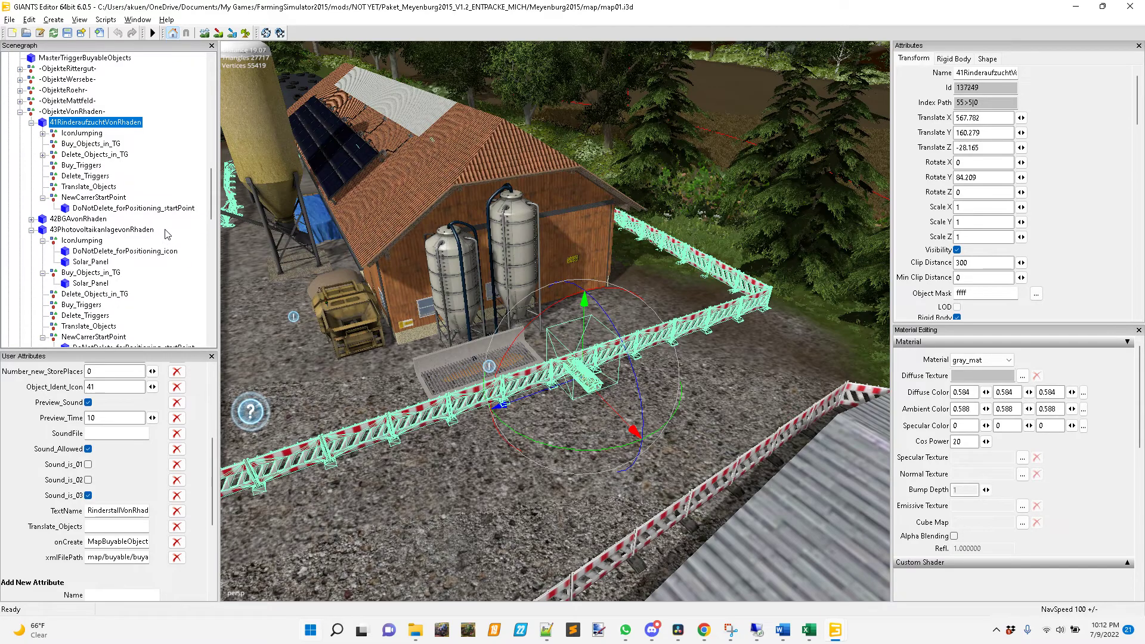
Expand the IconJumping and Delete_Objects_in_TG groups of 41RinderaufzuchtVonRhaden to show their child objects.
{"action": "left_click", "coordinate": [43, 155]}
{"action": "left_click", "coordinate": [42, 134]}
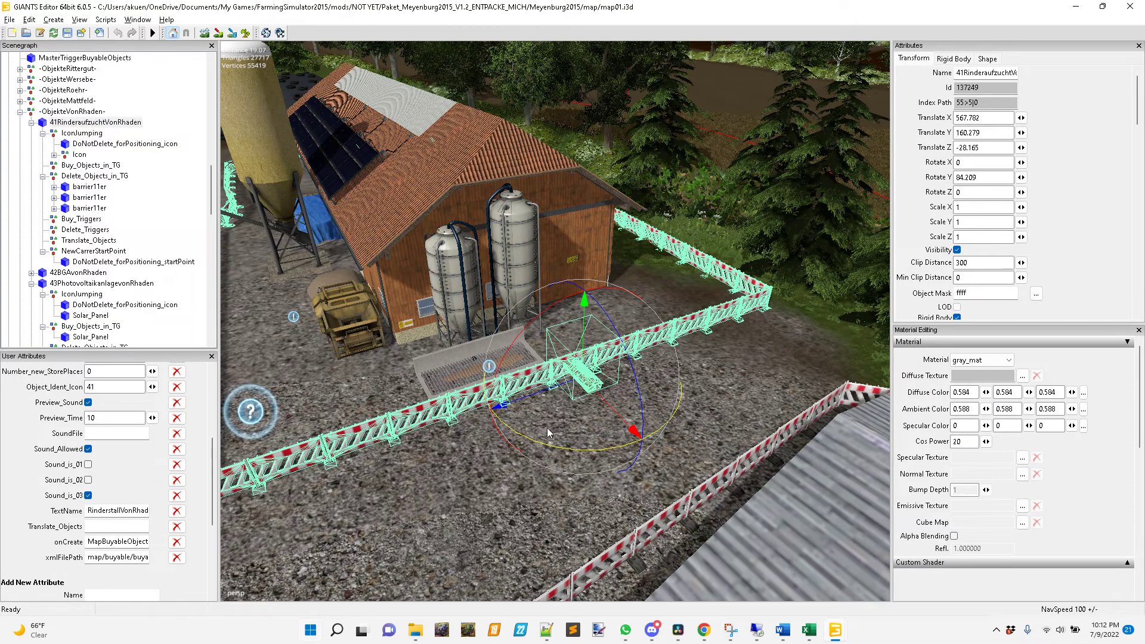
{"action": "right_click_drag", "start_coordinate": [550, 434], "coordinate": [523, 433]}
{"action": "scroll", "coordinate": [522, 433], "scroll_direction": "down", "scroll_amount": 5}
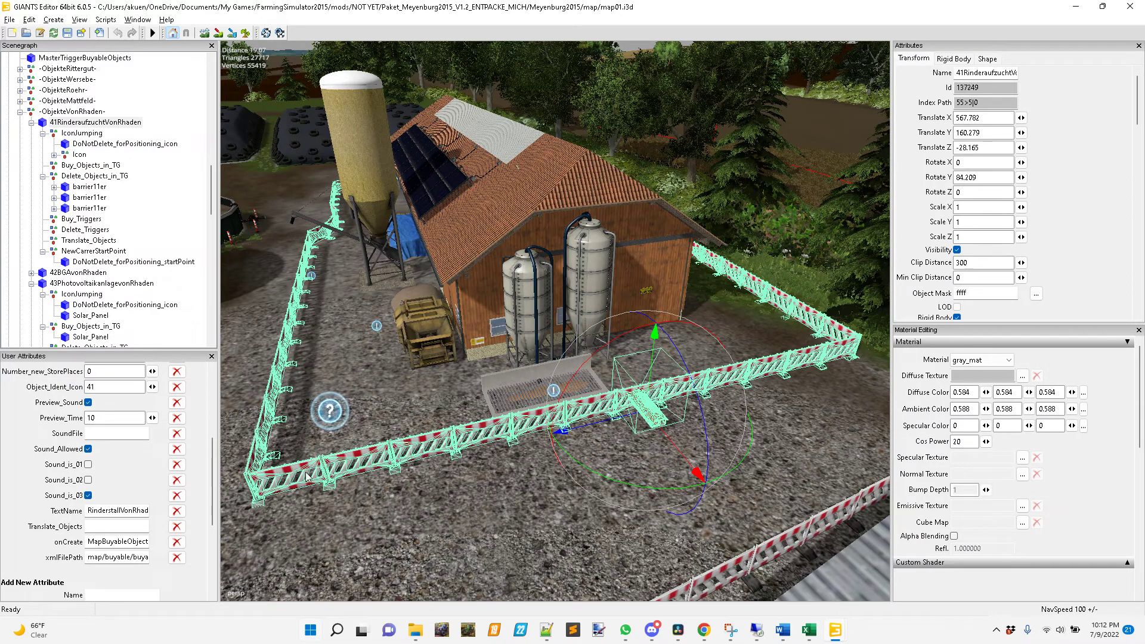
Select the Delete_Objects_in_TG group and examine the barriers it contains around the barn.
{"action": "left_click", "coordinate": [85, 176]}
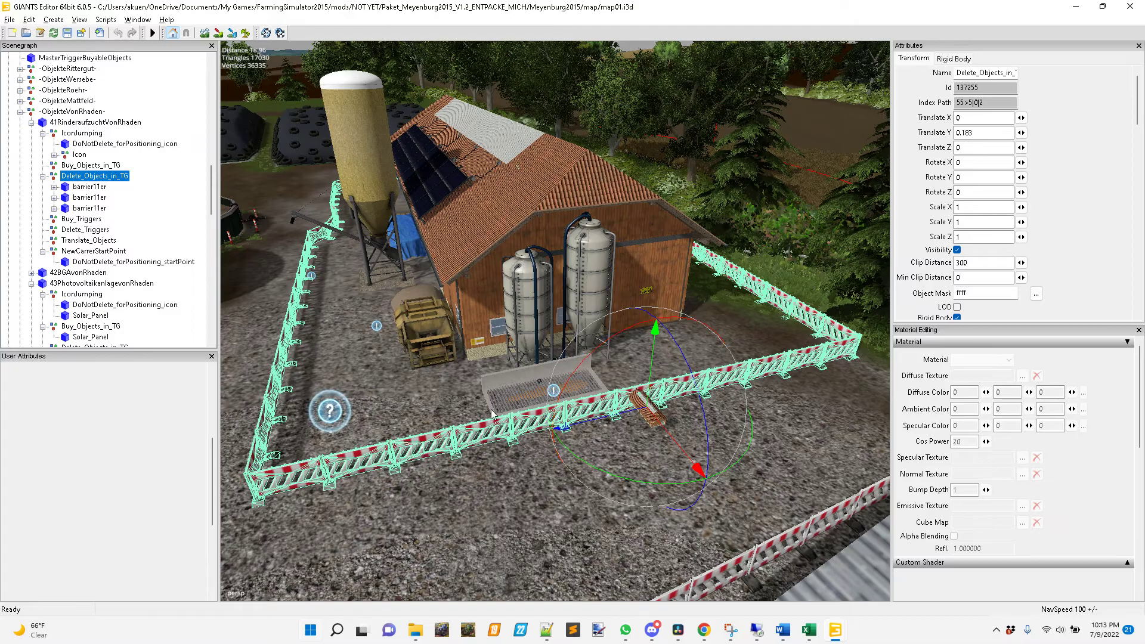
{"action": "right_click_drag", "start_coordinate": [444, 412], "coordinate": [513, 406]}
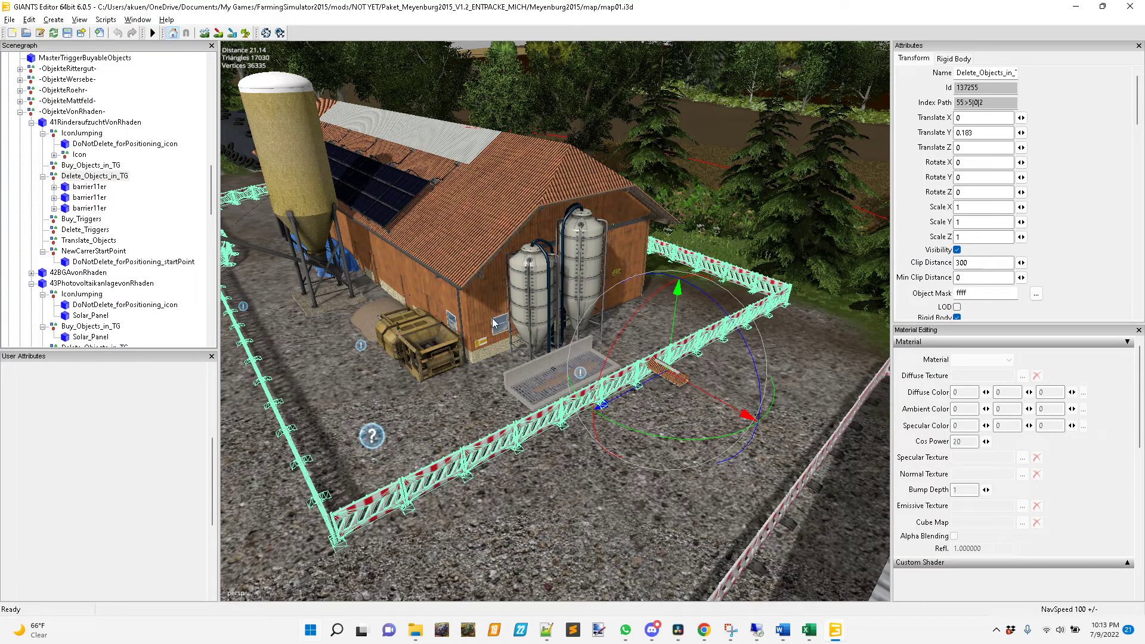
{"action": "key", "text": "a"}
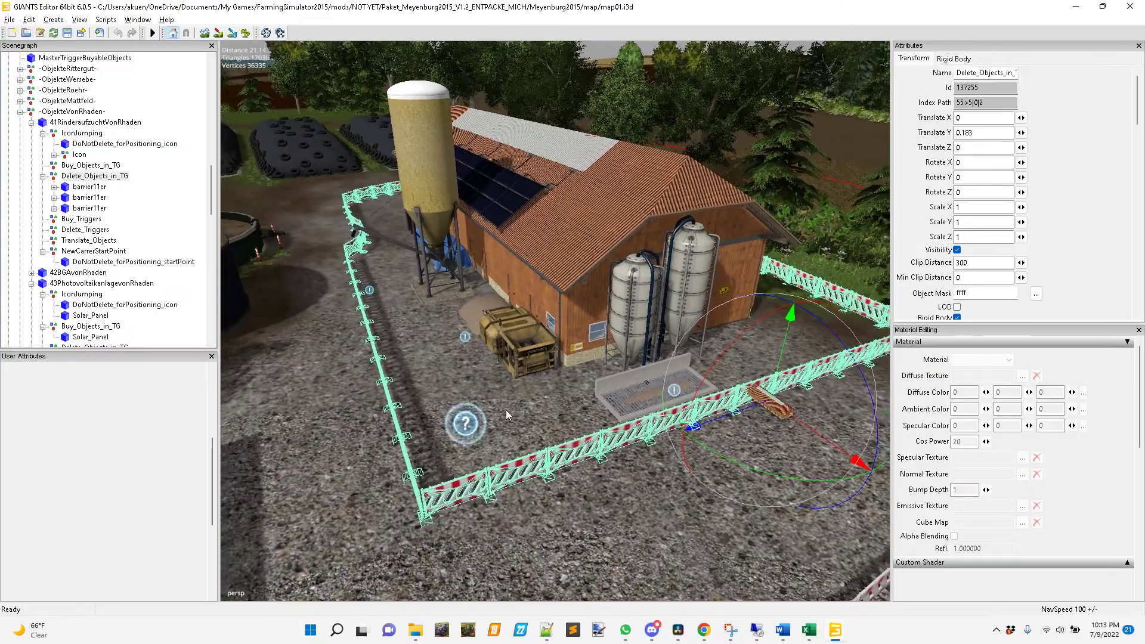
{"action": "key", "text": "s"}
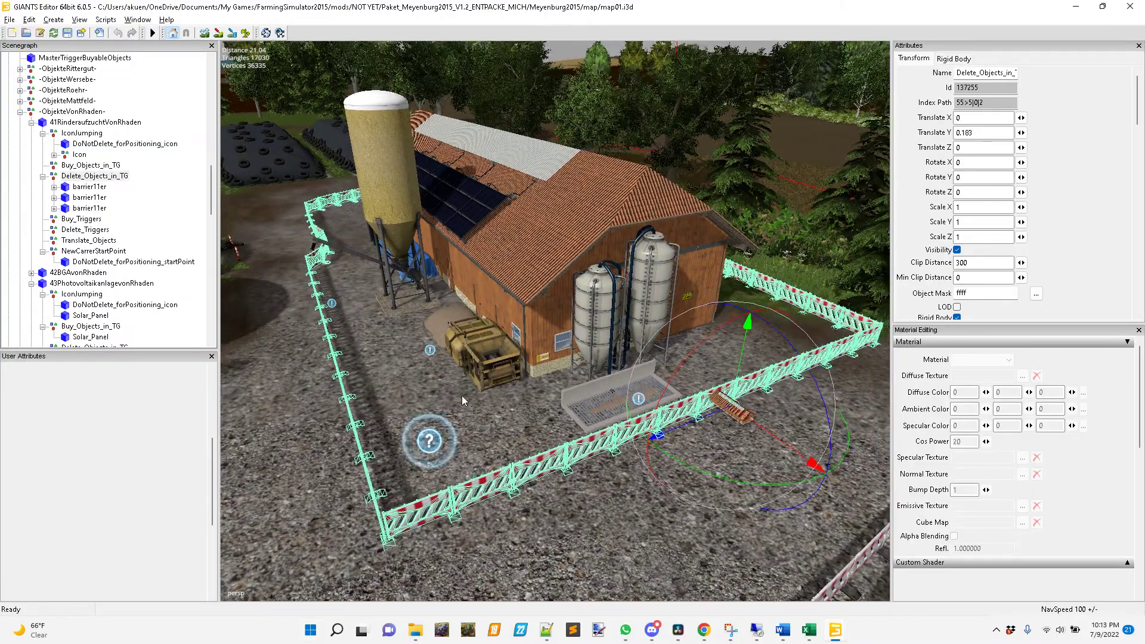
{"action": "key", "text": "w"}
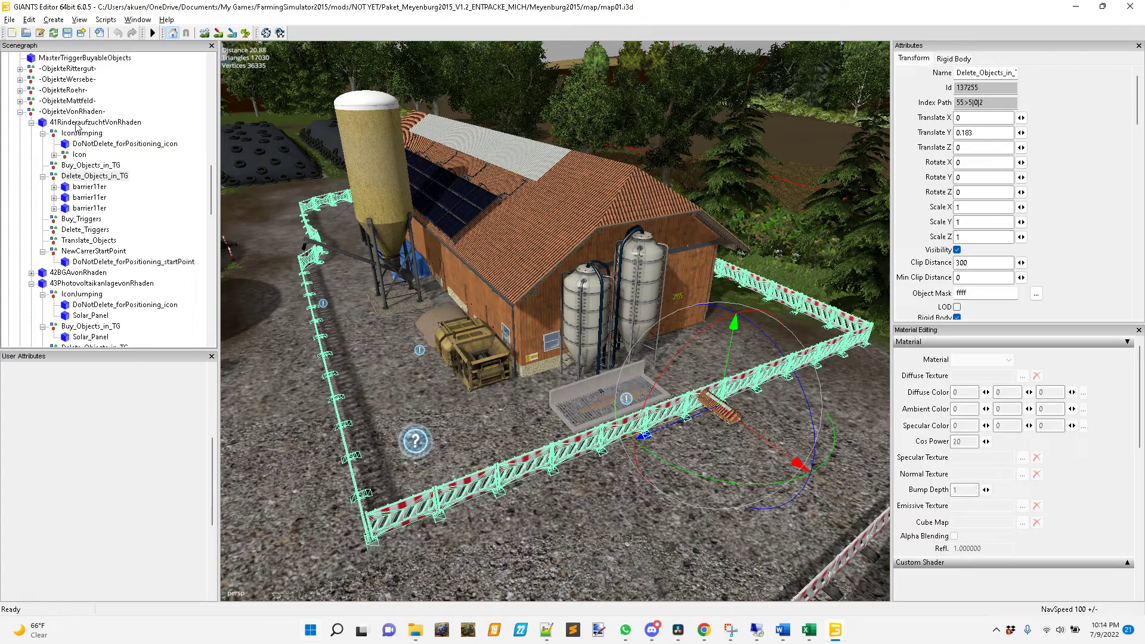
Select 41RinderaufzuchtVonRhaden and review its onCreate, xmlFilePath, TextName and Translate_Objects user attributes.
{"action": "left_click", "coordinate": [75, 124]}
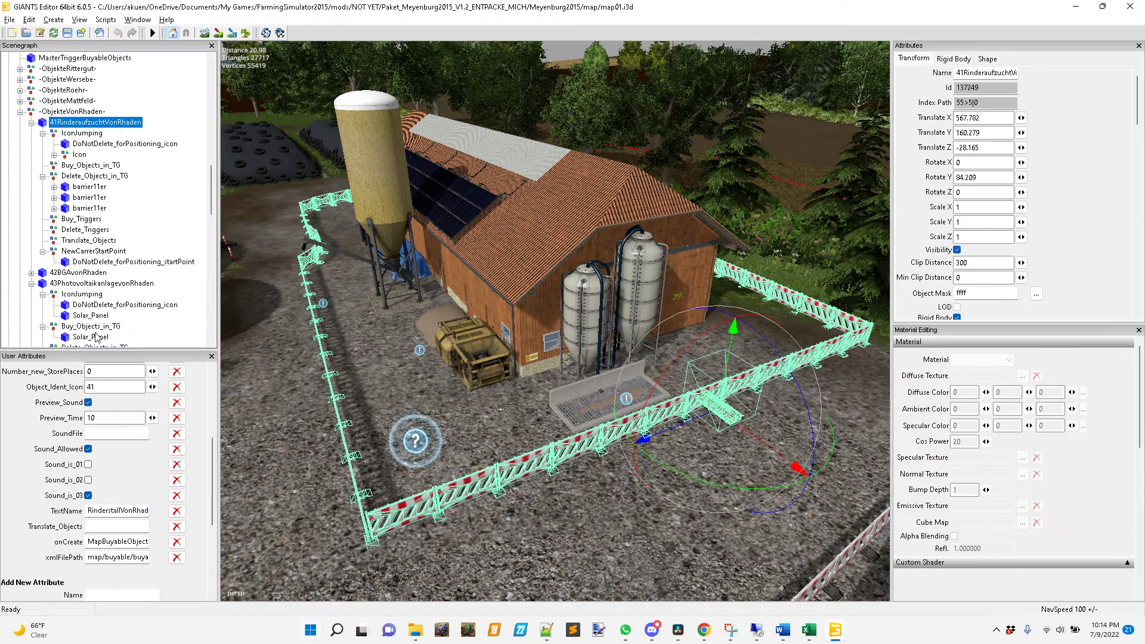
{"action": "double_click", "coordinate": [132, 543]}
{"action": "left_click_drag", "start_coordinate": [93, 560], "coordinate": [154, 566]}
{"action": "left_click", "coordinate": [129, 557]}
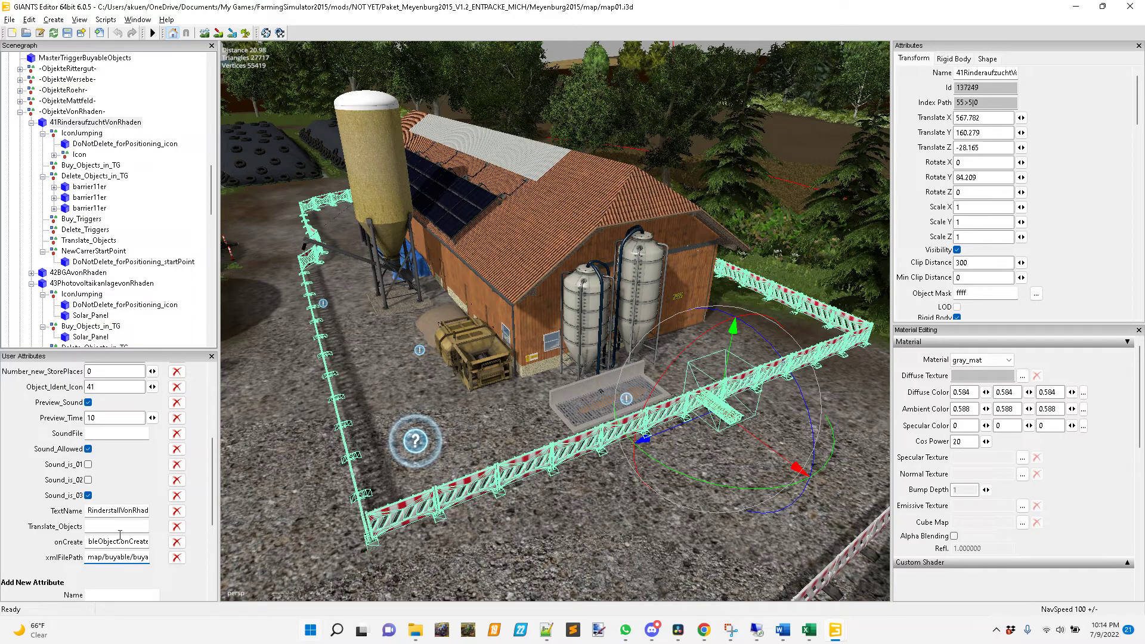
{"action": "double_click", "coordinate": [102, 511]}
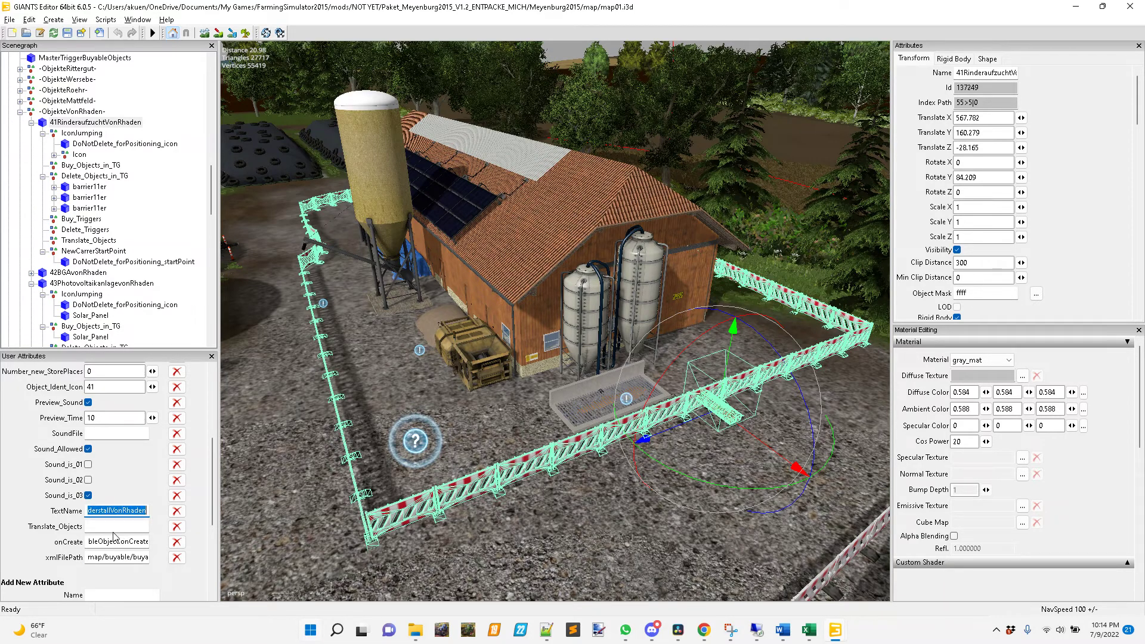
{"action": "left_click", "coordinate": [117, 531]}
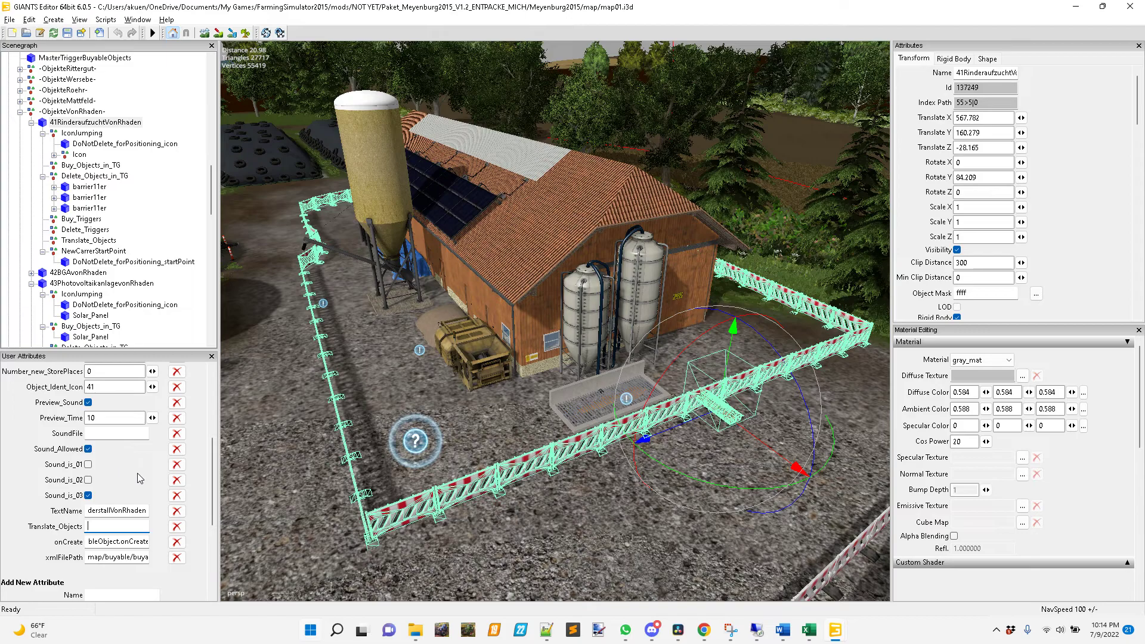
Review the Object_Ident_Icon, Buy_Objects and Delete_Objects user attributes of 41RinderaufzuchtVonRhaden.
{"action": "scroll", "coordinate": [122, 488], "scroll_direction": "up", "scroll_amount": 2}
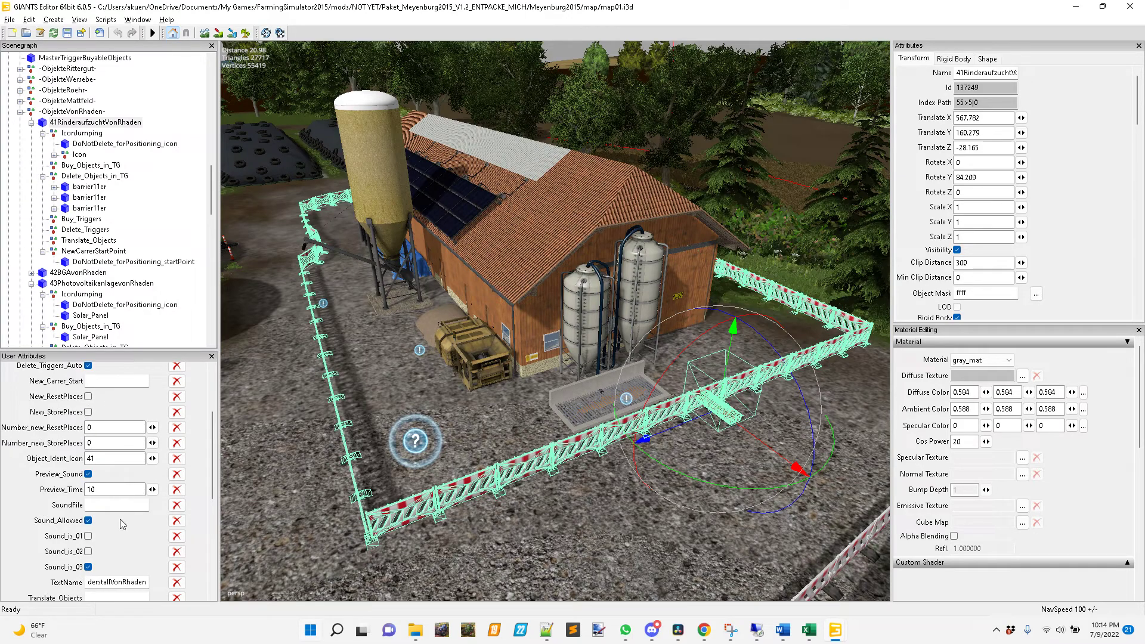
{"action": "left_click", "coordinate": [111, 464]}
{"action": "scroll", "coordinate": [132, 471], "scroll_direction": "up", "scroll_amount": 1}
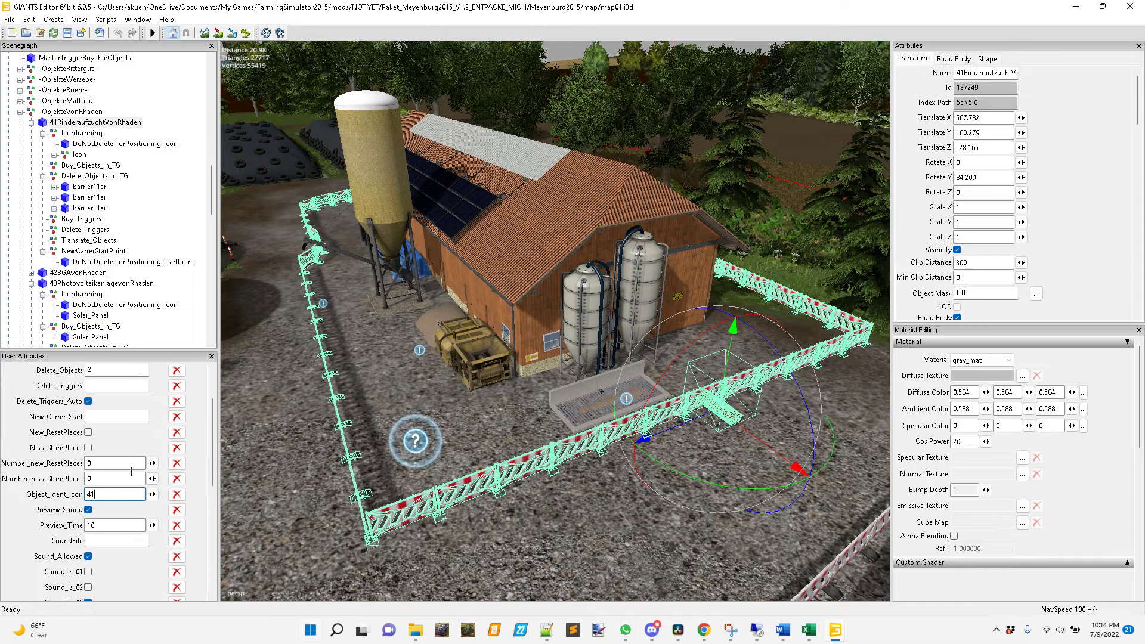
{"action": "scroll", "coordinate": [111, 394], "scroll_direction": "up", "scroll_amount": 2}
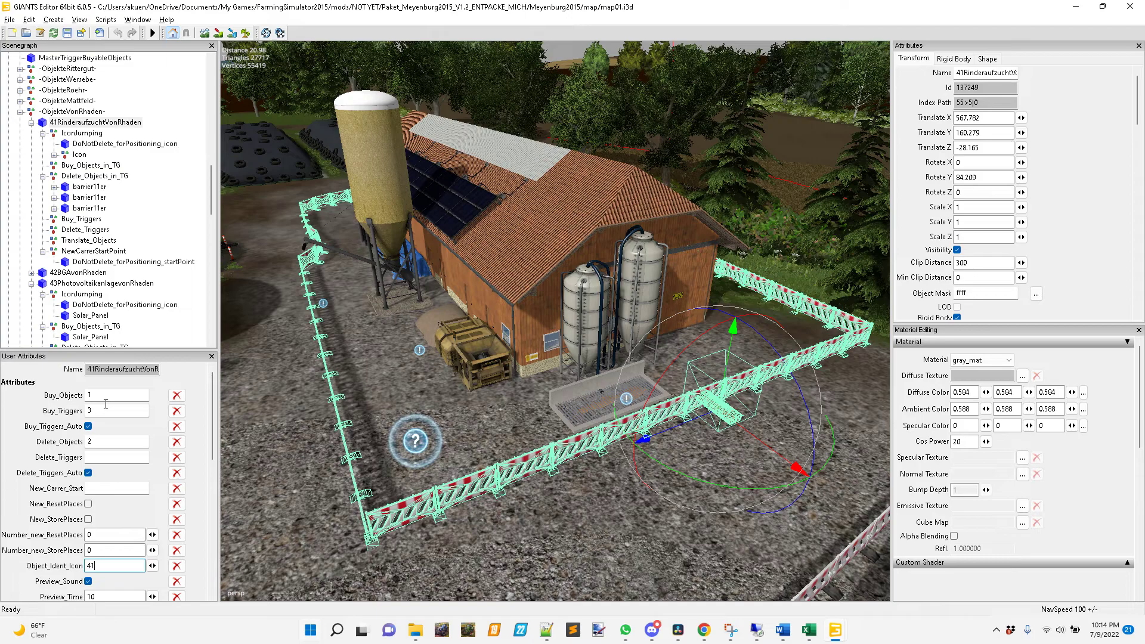
{"action": "left_click", "coordinate": [99, 402]}
{"action": "left_click", "coordinate": [102, 448]}
{"action": "scroll", "coordinate": [90, 271], "scroll_direction": "down", "scroll_amount": 2}
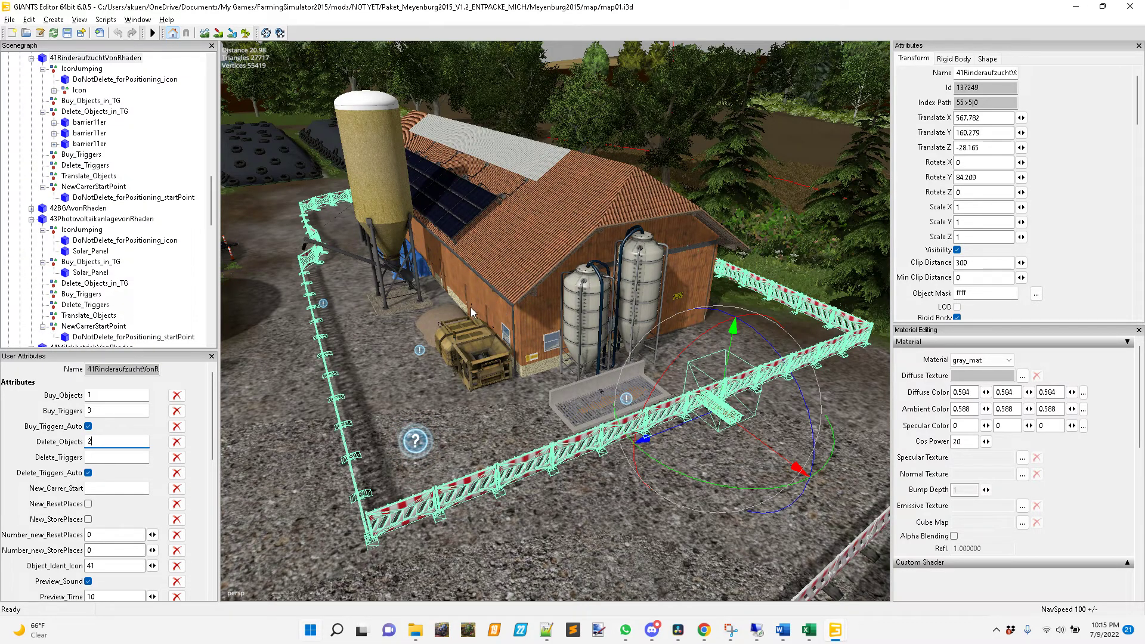
Select 43PhotovoltaikanlagevonRhaden and check its New_Carrer_Start and Buy_Objects user attributes.
{"action": "scroll", "coordinate": [498, 322], "scroll_direction": "up", "scroll_amount": 3}
{"action": "right_click_drag", "start_coordinate": [497, 320], "coordinate": [650, 316]}
{"action": "scroll", "coordinate": [605, 304], "scroll_direction": "down", "scroll_amount": 3}
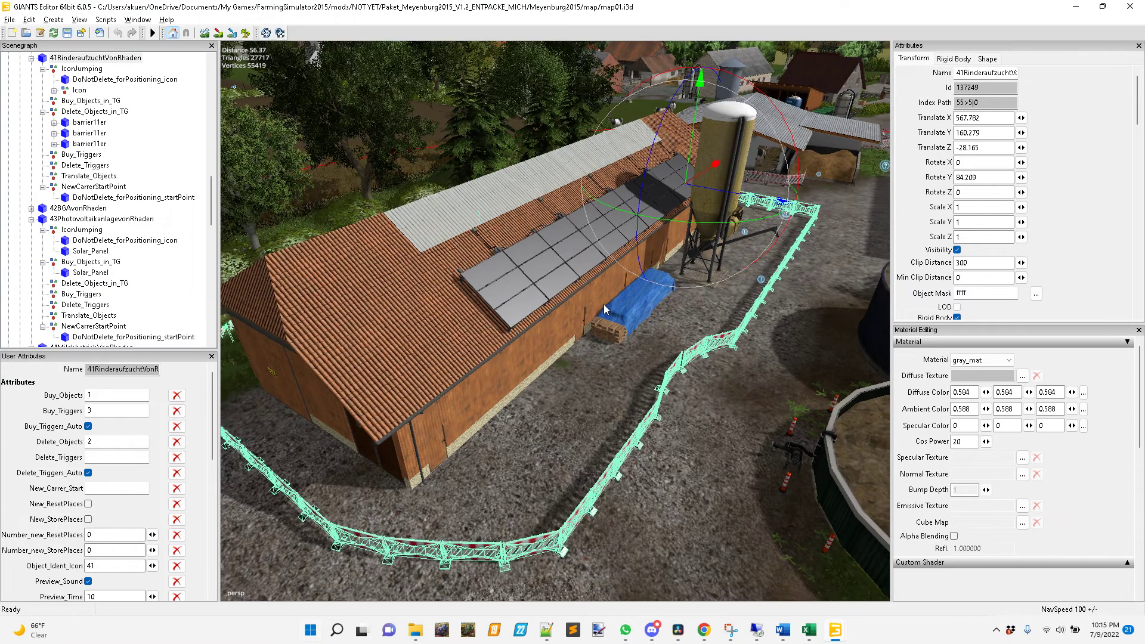
{"action": "right_click_drag", "start_coordinate": [602, 352], "coordinate": [556, 360]}
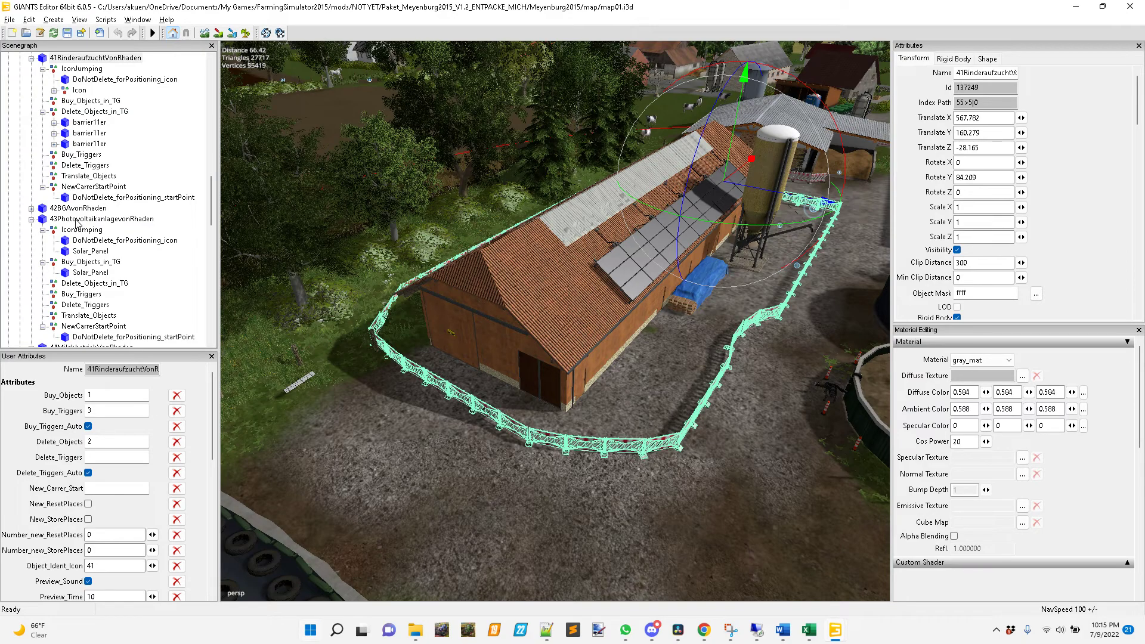
{"action": "left_click", "coordinate": [77, 222]}
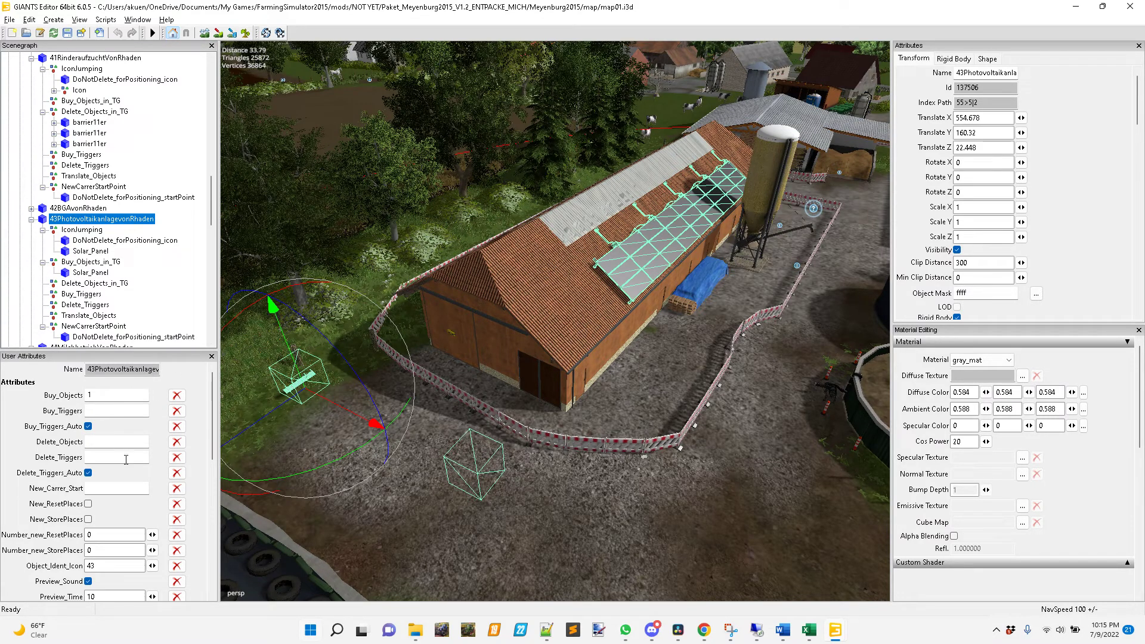
{"action": "left_click", "coordinate": [123, 491]}
{"action": "left_click", "coordinate": [101, 399]}
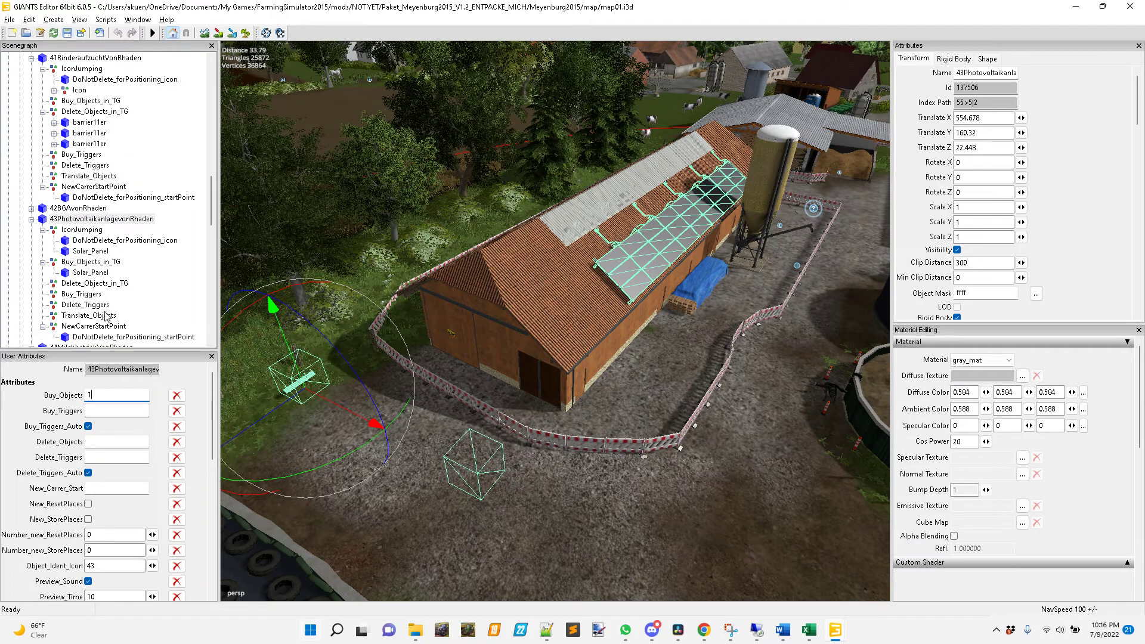
Inspect the Solar_Panel under Buy_Objects_in_TG, followed by the small Solar_Panel under IconJumping.
{"action": "left_click", "coordinate": [86, 274]}
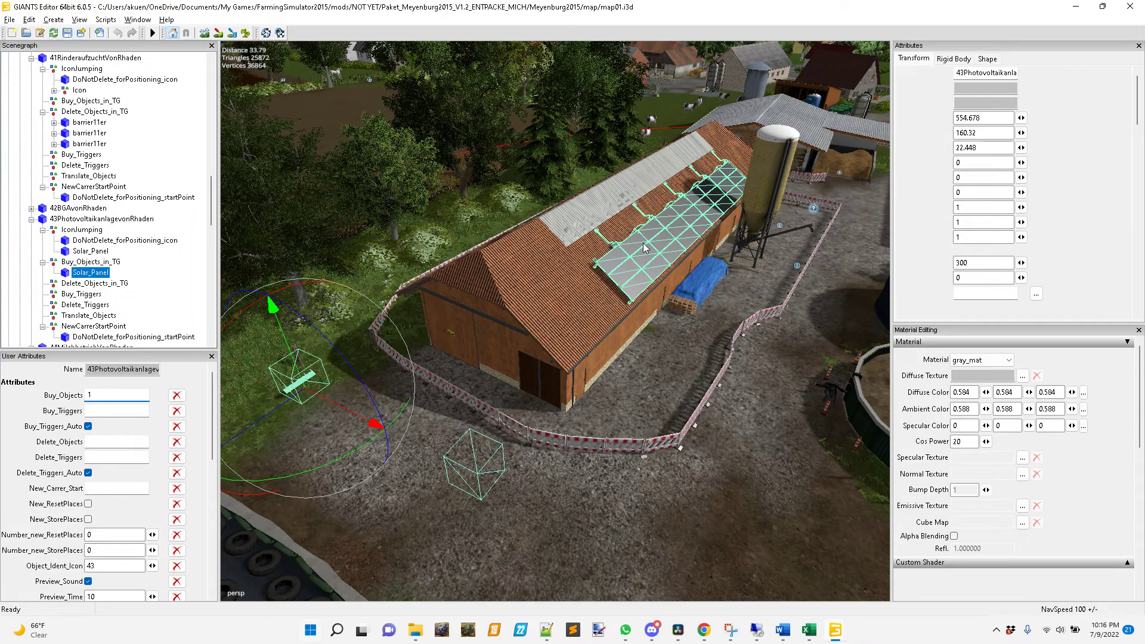
{"action": "left_click", "coordinate": [678, 236]}
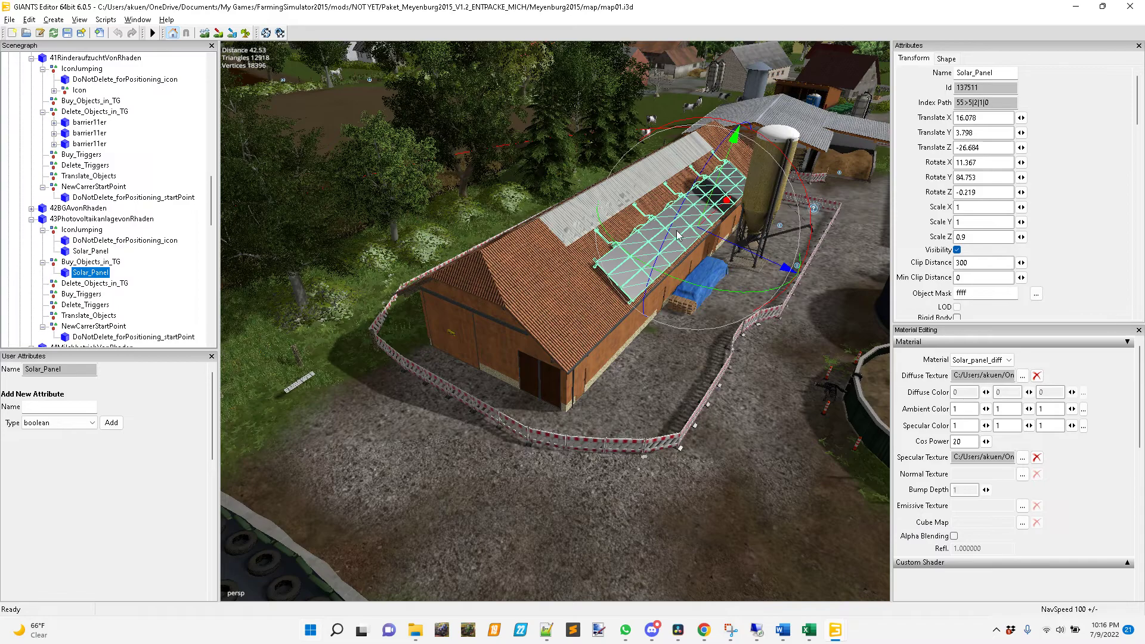
{"action": "left_click", "coordinate": [88, 251]}
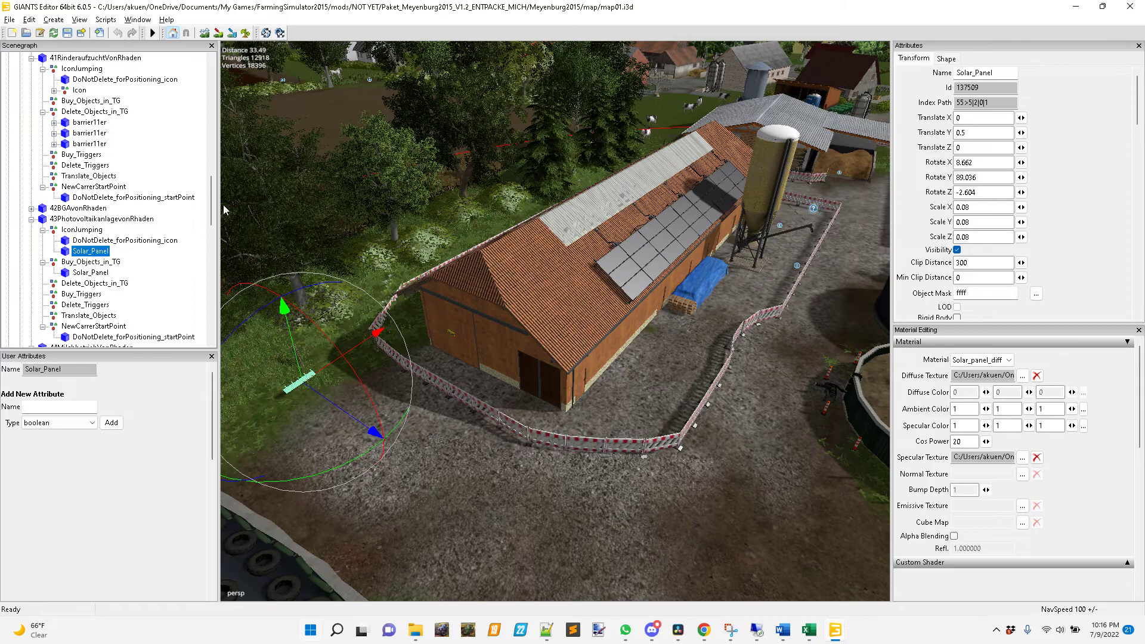
{"action": "left_click_drag", "start_coordinate": [213, 199], "coordinate": [214, 202]}
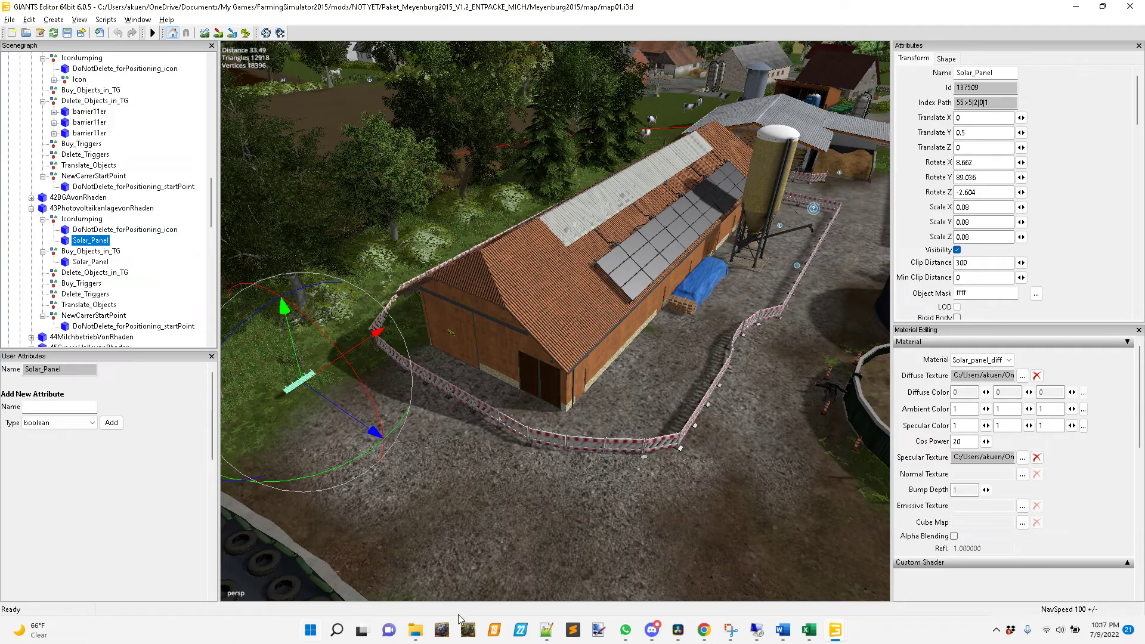
Switch to the GIANTS Editor window with the GlenEllie map and select MasterTriggerBuyableObjects under BuyableObjects.
{"action": "mouse_move", "coordinate": [835, 639]}
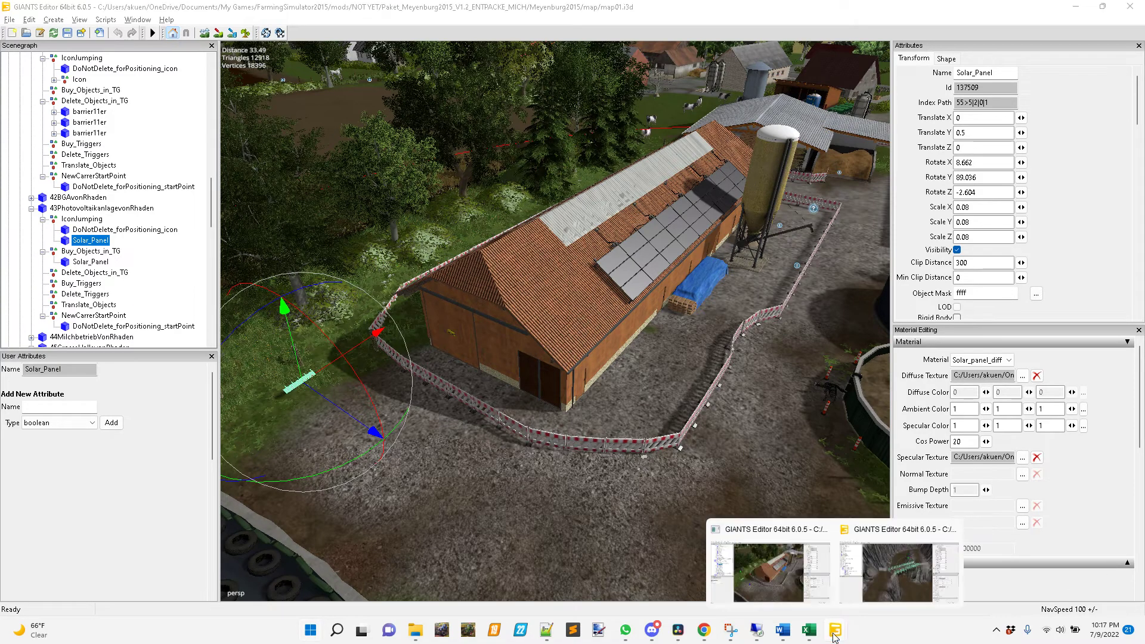
{"action": "left_click", "coordinate": [991, 569]}
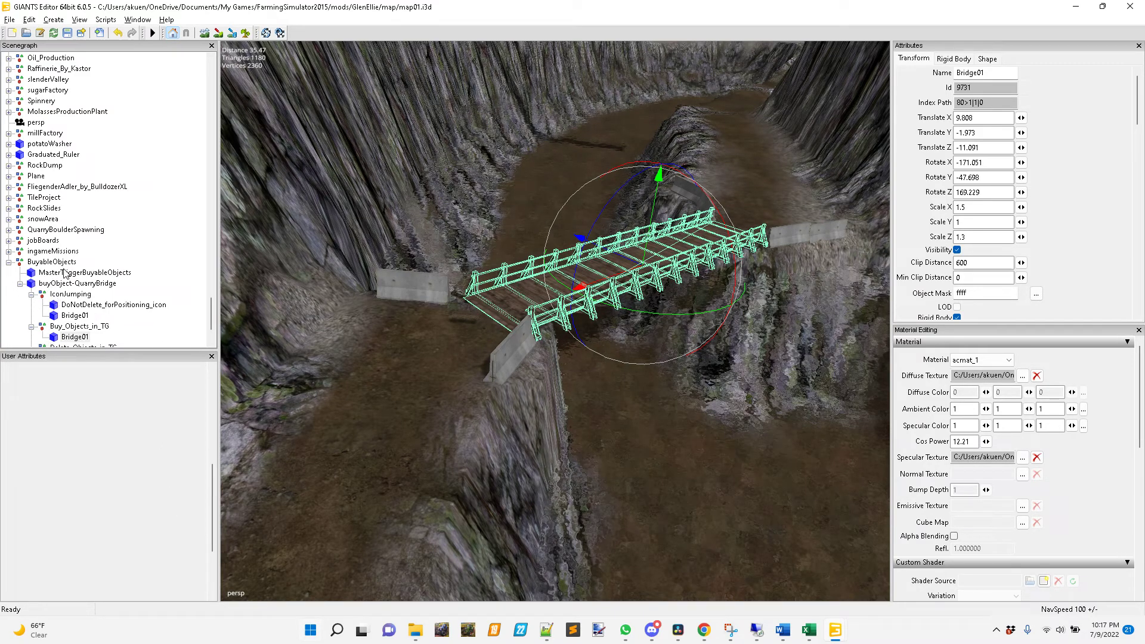
{"action": "scroll", "coordinate": [71, 290], "scroll_direction": "down", "scroll_amount": 2}
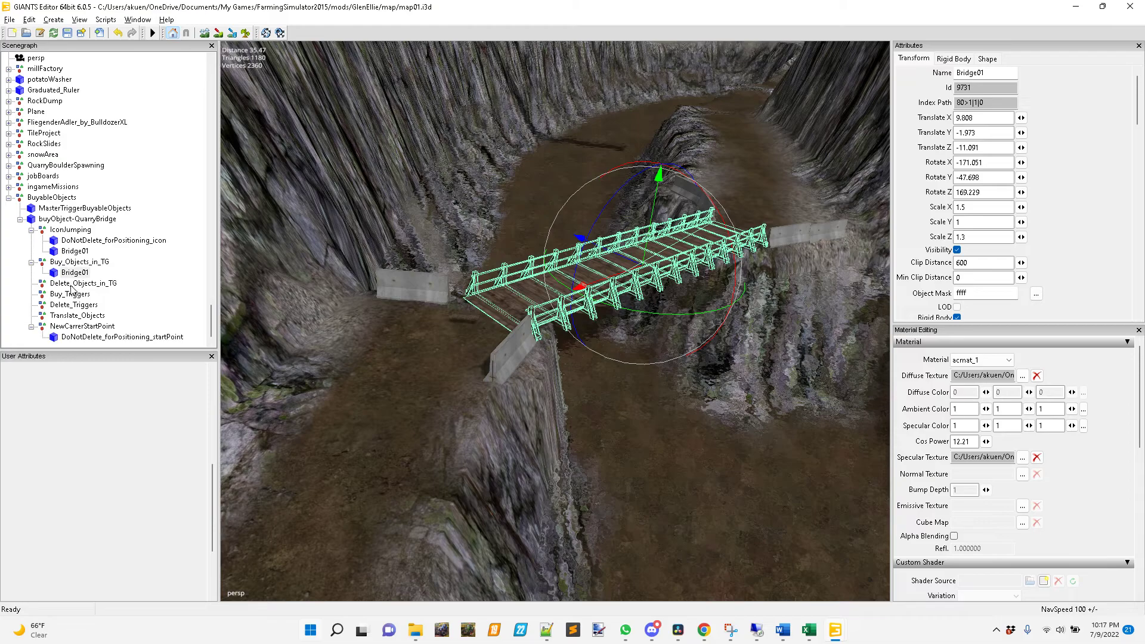
{"action": "left_click", "coordinate": [68, 208]}
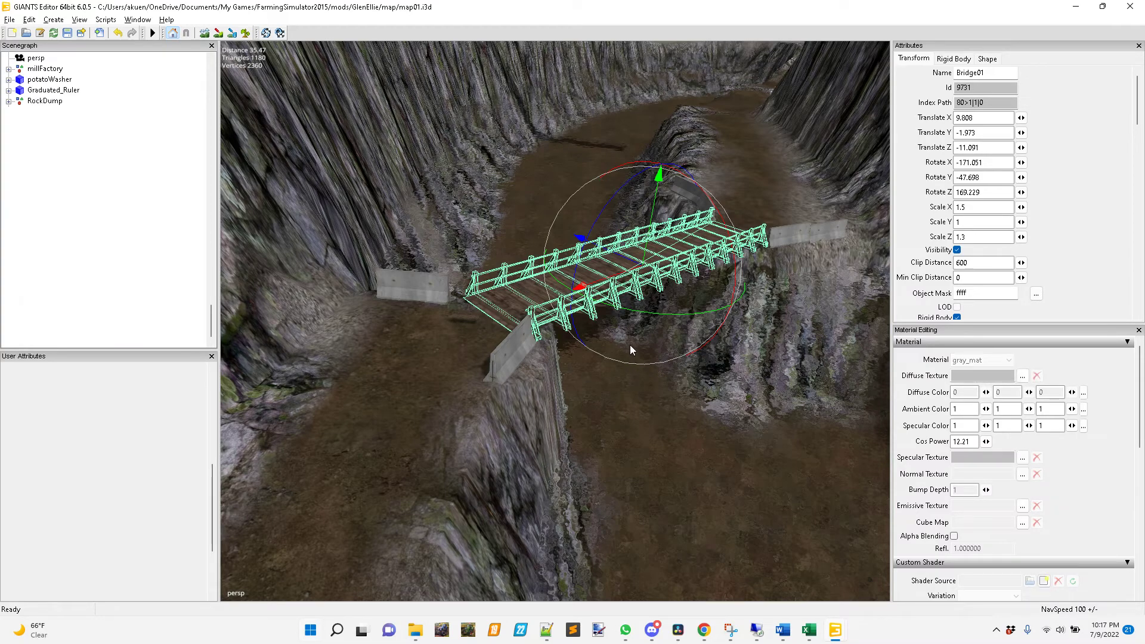
Examine the quarry bridge with its concrete barriers and the production site in the surrounding quarry.
{"action": "right_click_drag", "start_coordinate": [699, 323], "coordinate": [152, 350]}
{"action": "right_click_drag", "start_coordinate": [721, 337], "coordinate": [611, 335]}
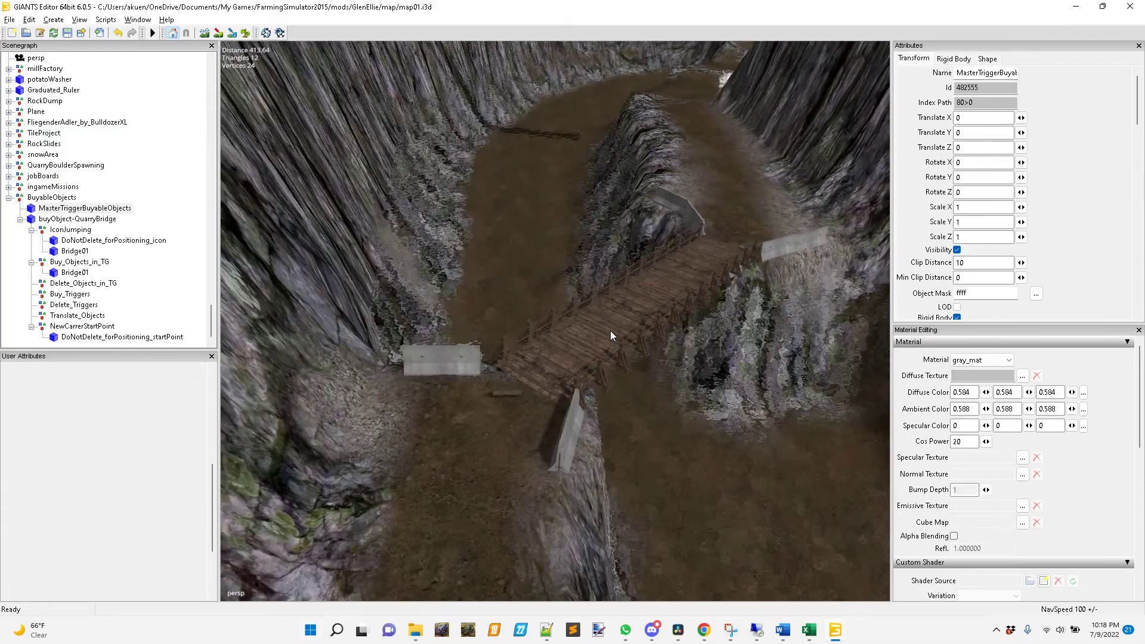
{"action": "mouse_move", "coordinate": [763, 456]}
{"action": "right_mouse_down"}
{"action": "mouse_move", "coordinate": [740, 467]}
{"action": "mouse_move", "coordinate": [781, 467]}
{"action": "mouse_move", "coordinate": [783, 445]}
{"action": "right_mouse_up"}
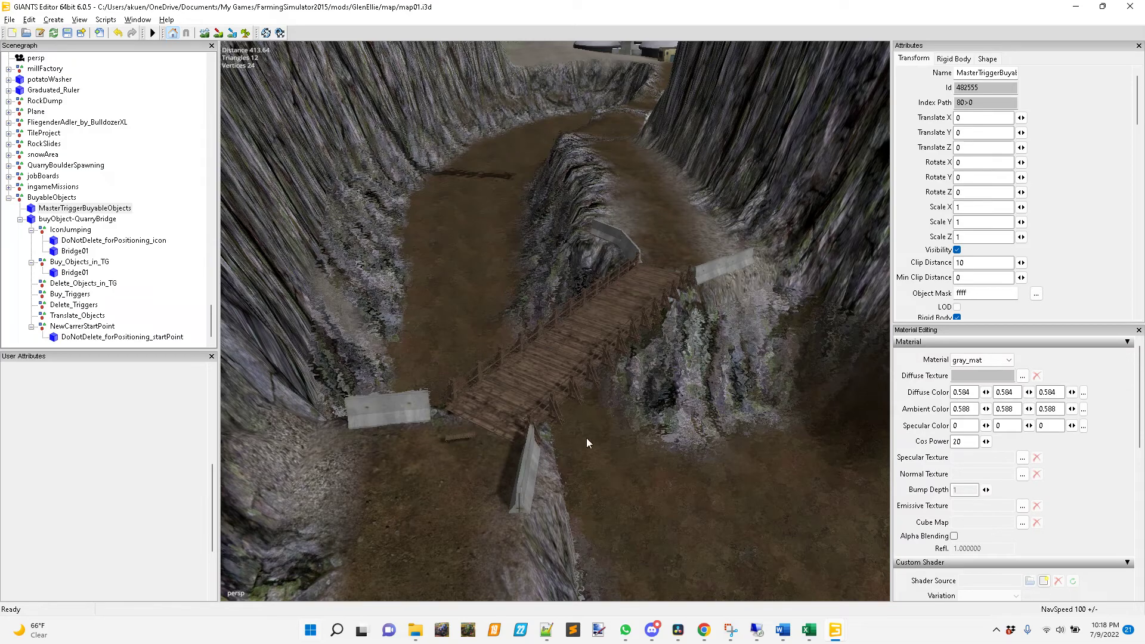
{"action": "right_click_drag", "start_coordinate": [759, 504], "coordinate": [365, 272]}
{"action": "right_click_drag", "start_coordinate": [460, 219], "coordinate": [589, 270]}
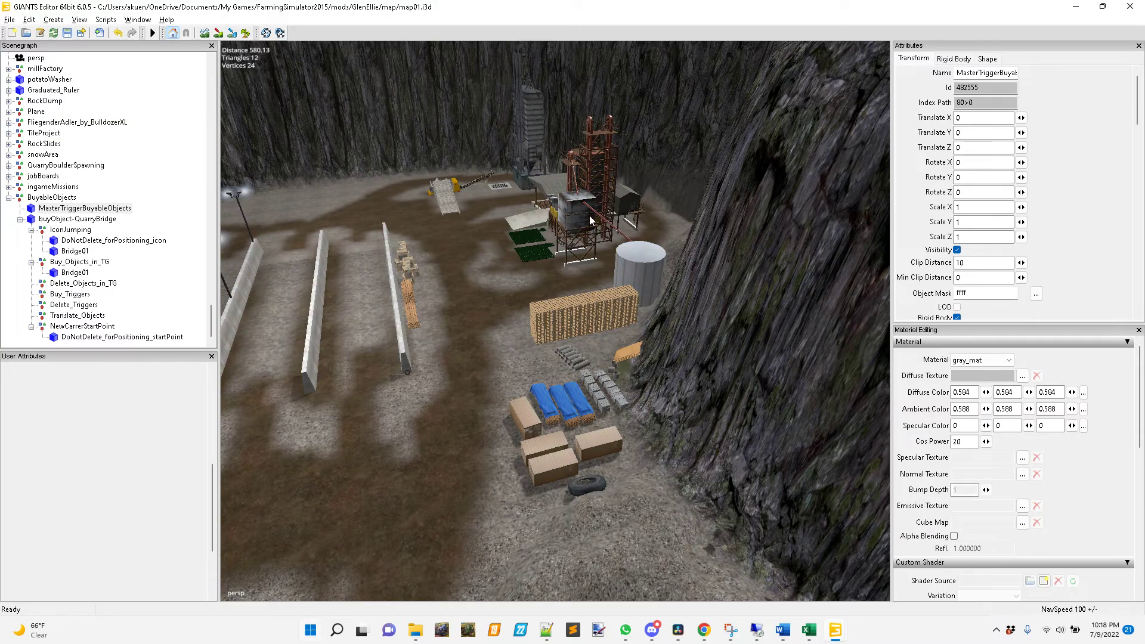
{"action": "right_click_drag", "start_coordinate": [657, 417], "coordinate": [566, 405]}
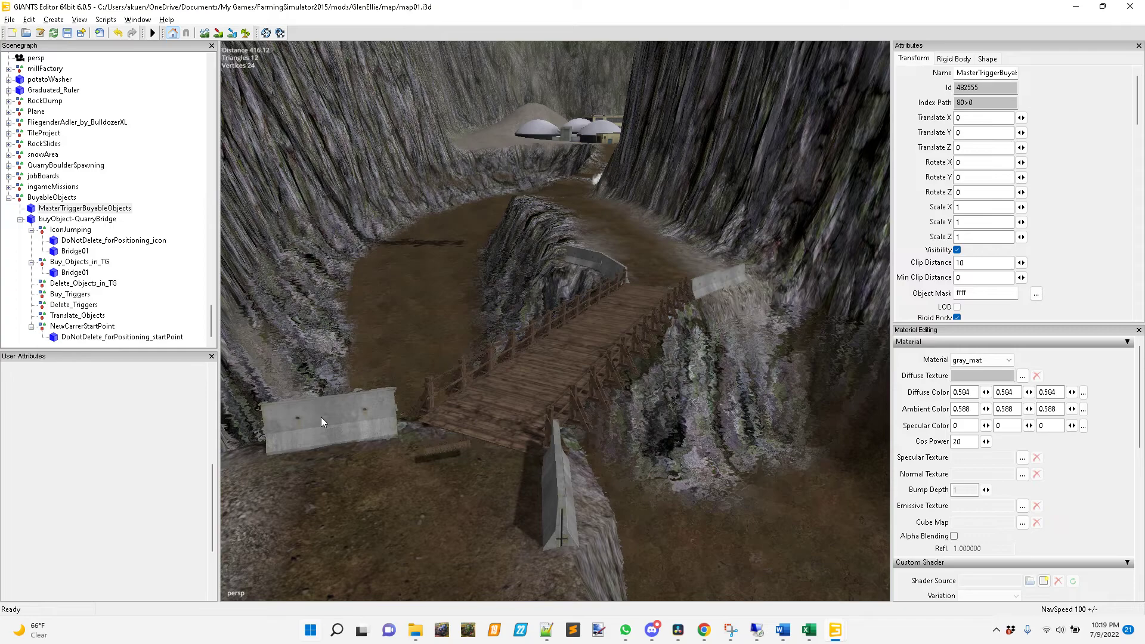
Select buyObject-QuarryBridge with its hierarchy collapsed, and open the buyable folder of the MapBuyableObject mod in File Explorer.
{"action": "left_click", "coordinate": [21, 220]}
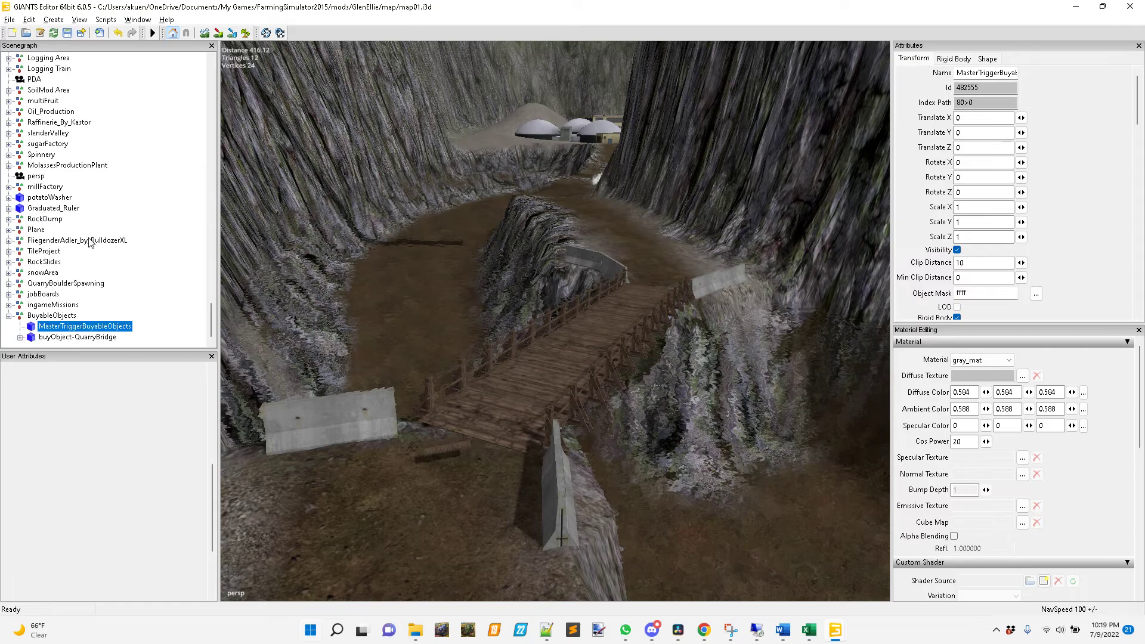
{"action": "left_click", "coordinate": [67, 338]}
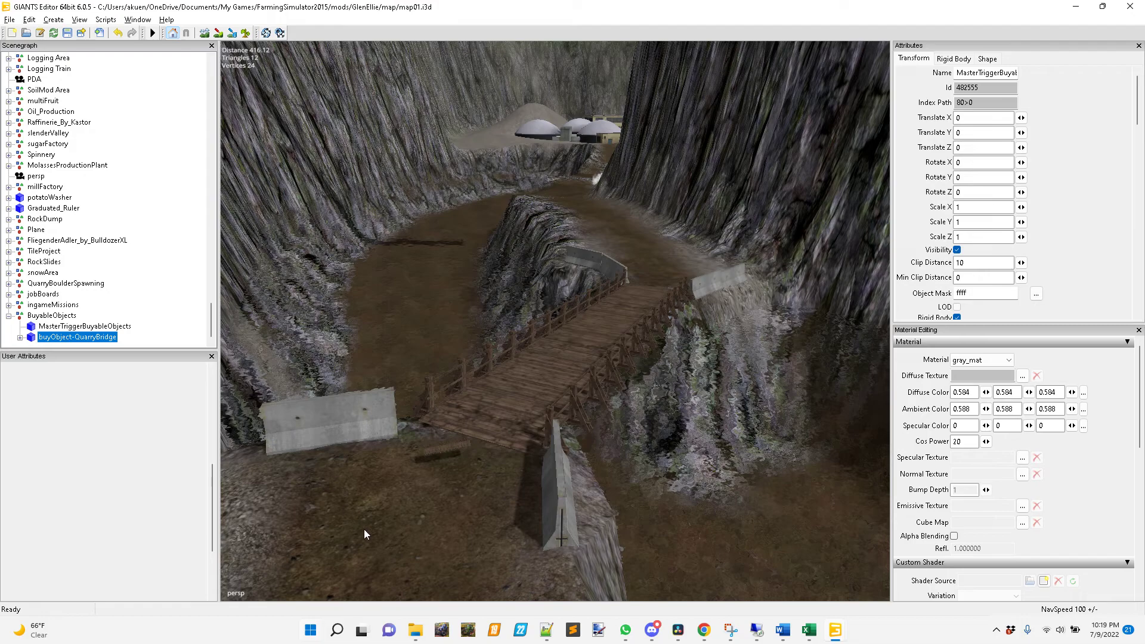
{"action": "mouse_move", "coordinate": [421, 636]}
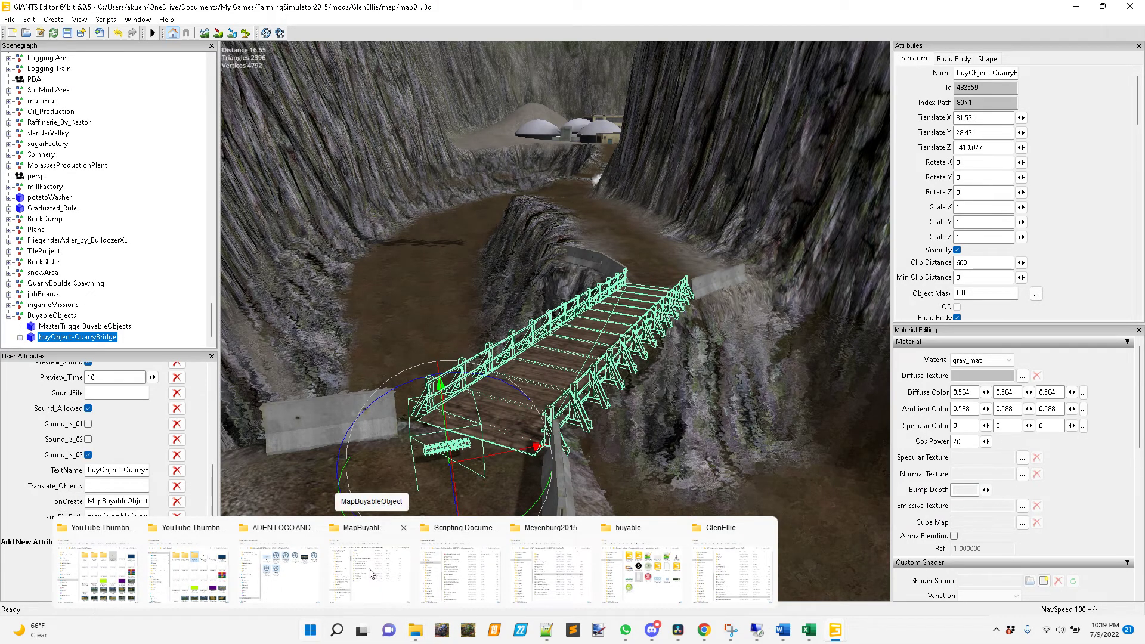
{"action": "left_click", "coordinate": [492, 486]}
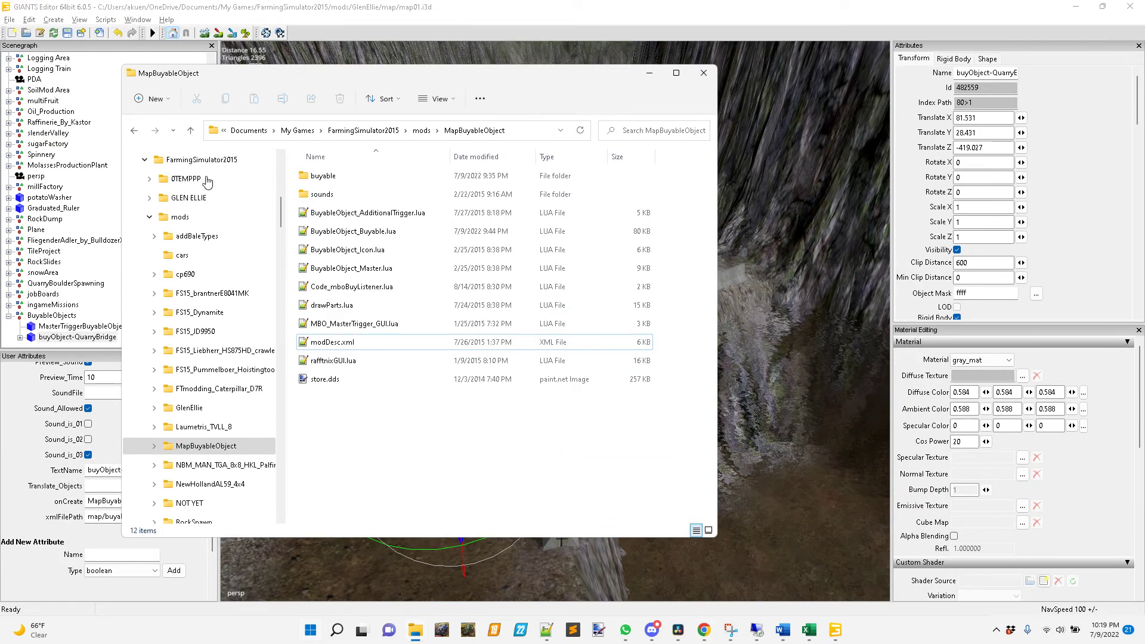
{"action": "left_click", "coordinate": [421, 130]}
{"action": "double_click", "coordinate": [339, 382]}
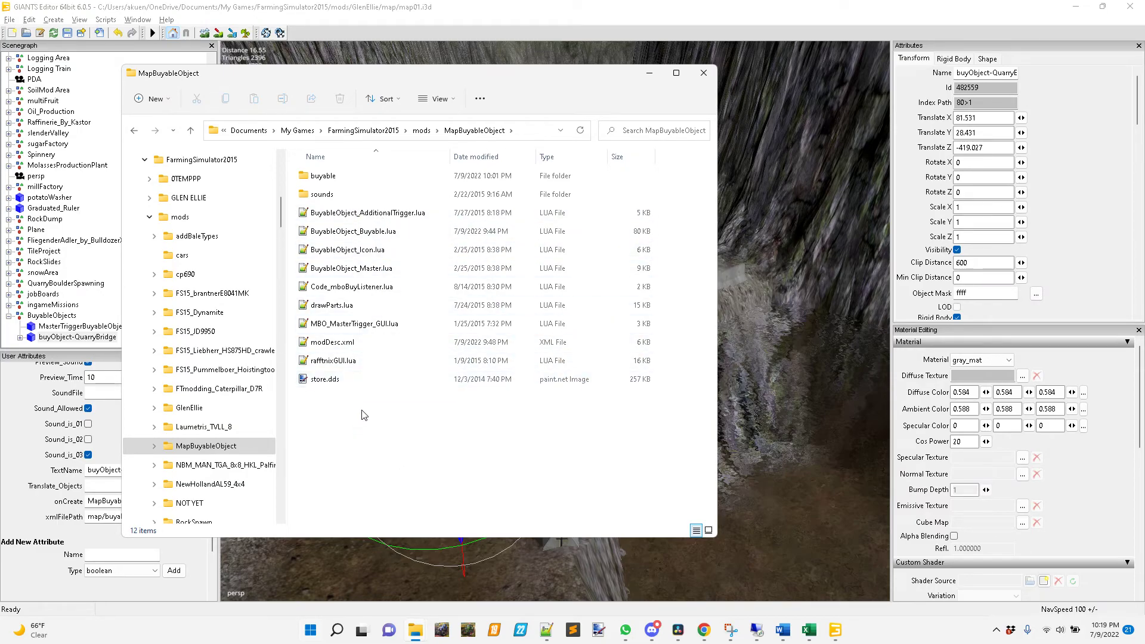
{"action": "double_click", "coordinate": [316, 180]}
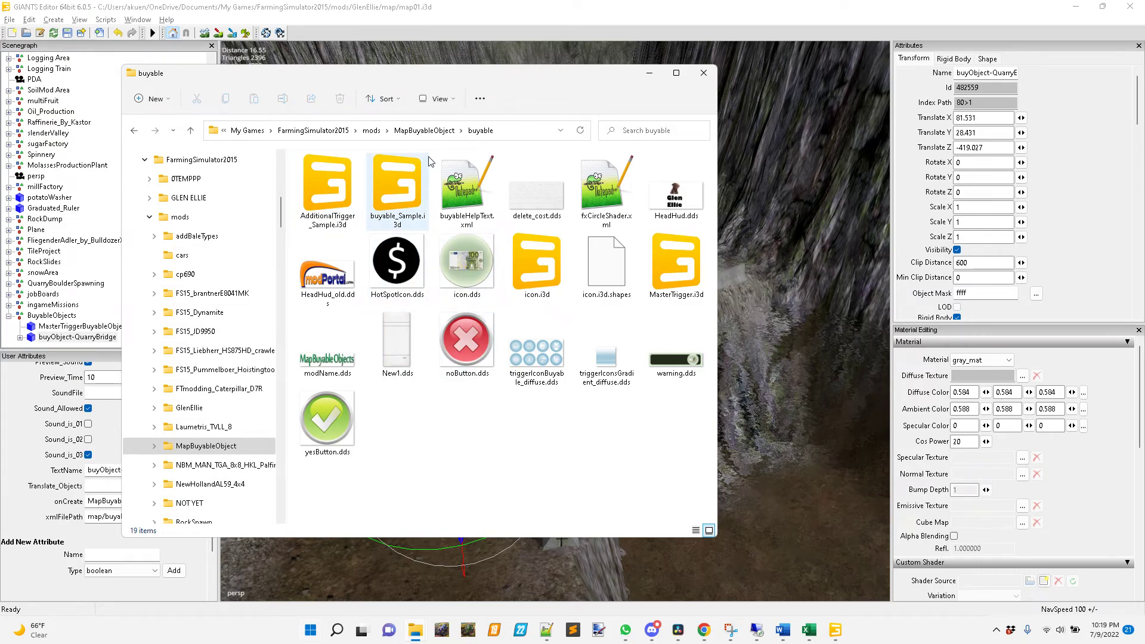
Point out the icon.i3d, MasterTrigger.i3d, HotSpotIcon.dds and HeadHud_old.dds files in the buyable folder.
{"action": "left_click", "coordinate": [531, 267]}
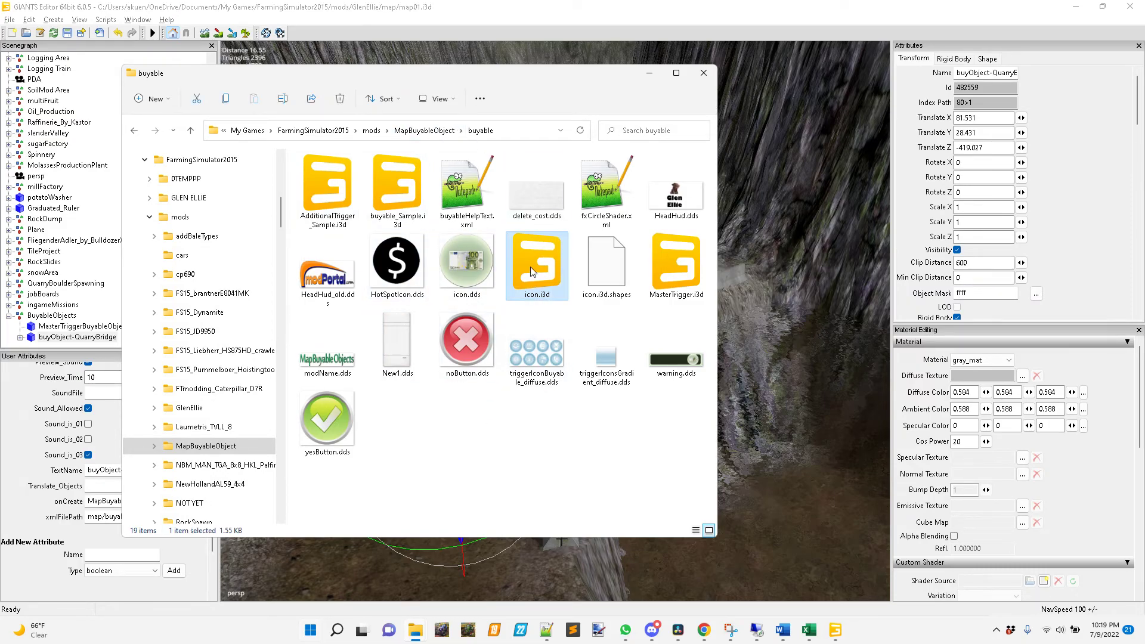
{"action": "left_click", "coordinate": [683, 277]}
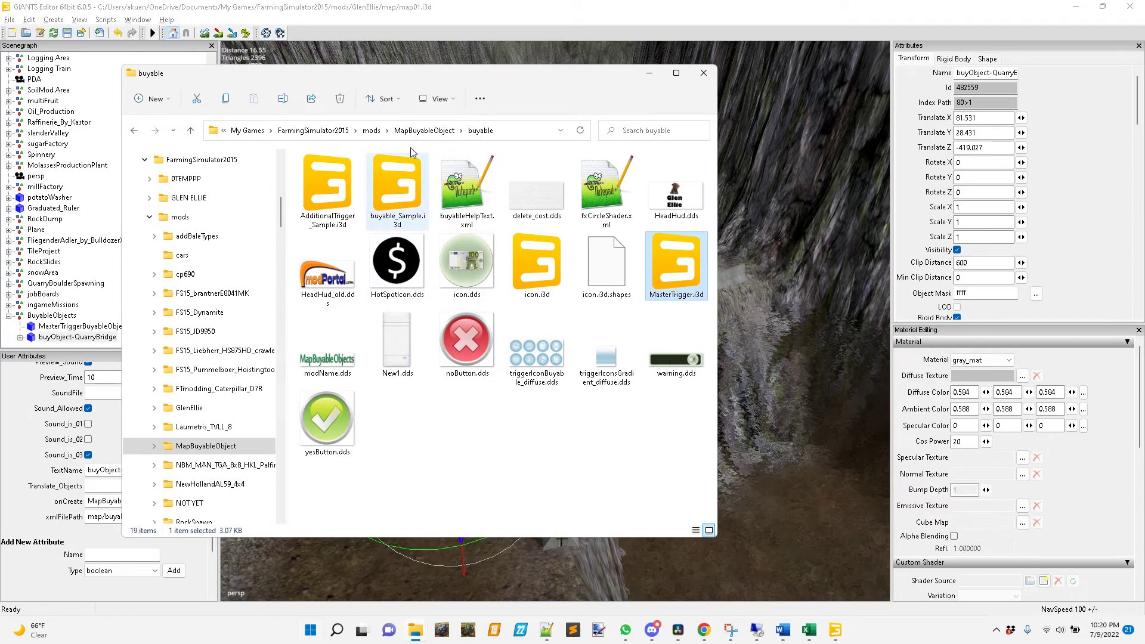
{"action": "left_click_drag", "start_coordinate": [421, 81], "coordinate": [476, 81]}
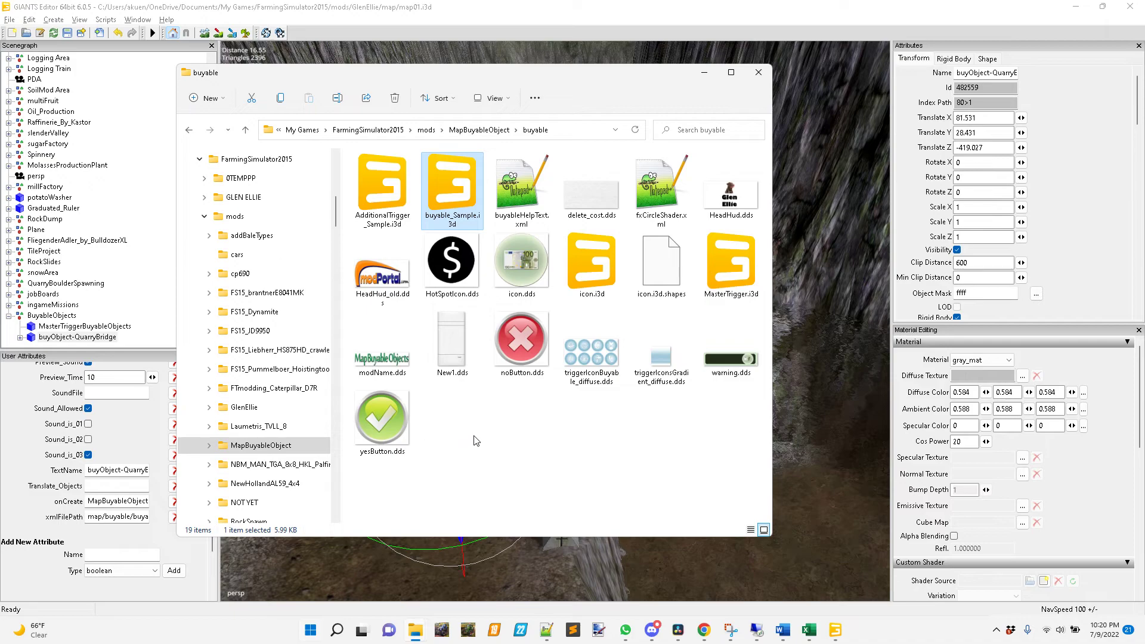
{"action": "left_click", "coordinate": [462, 261]}
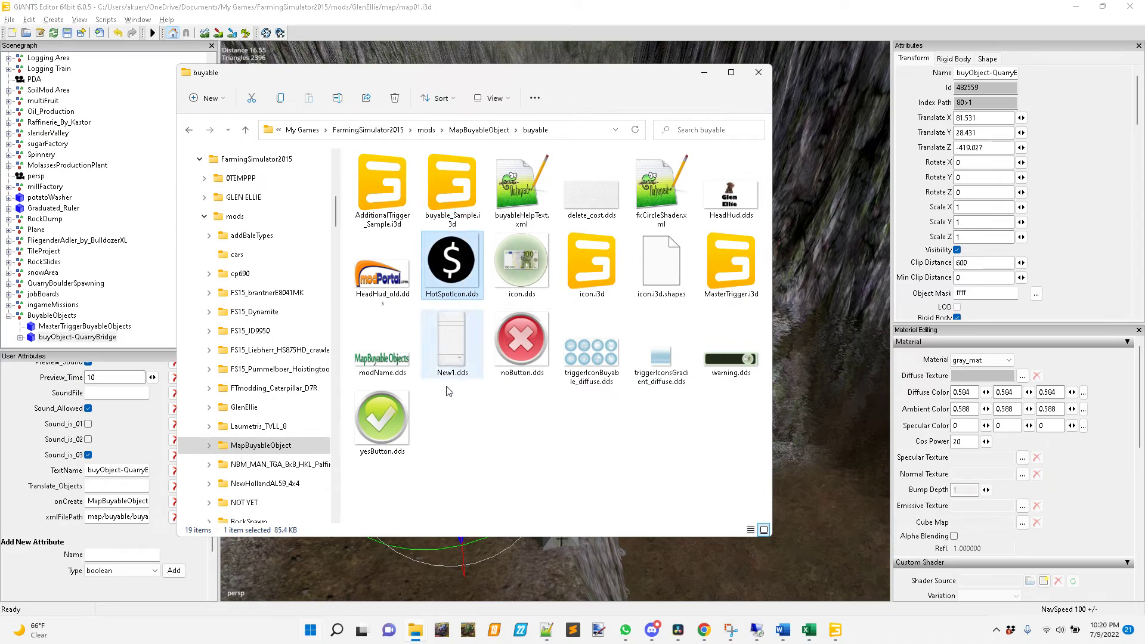
{"action": "left_click", "coordinate": [368, 273]}
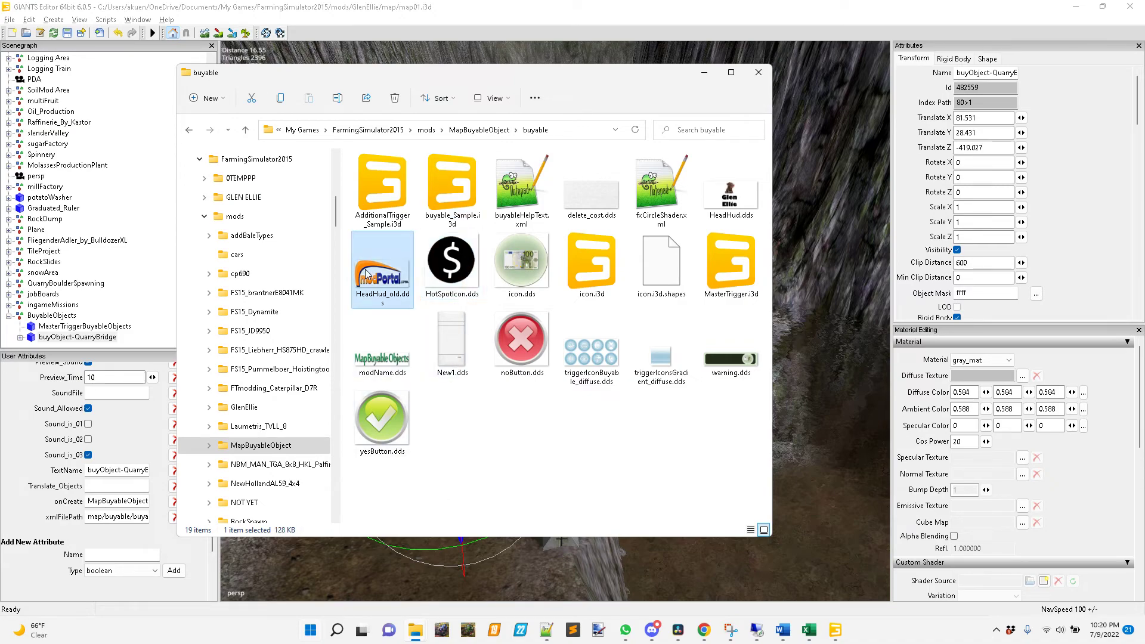
{"action": "mouse_move", "coordinate": [735, 200]}
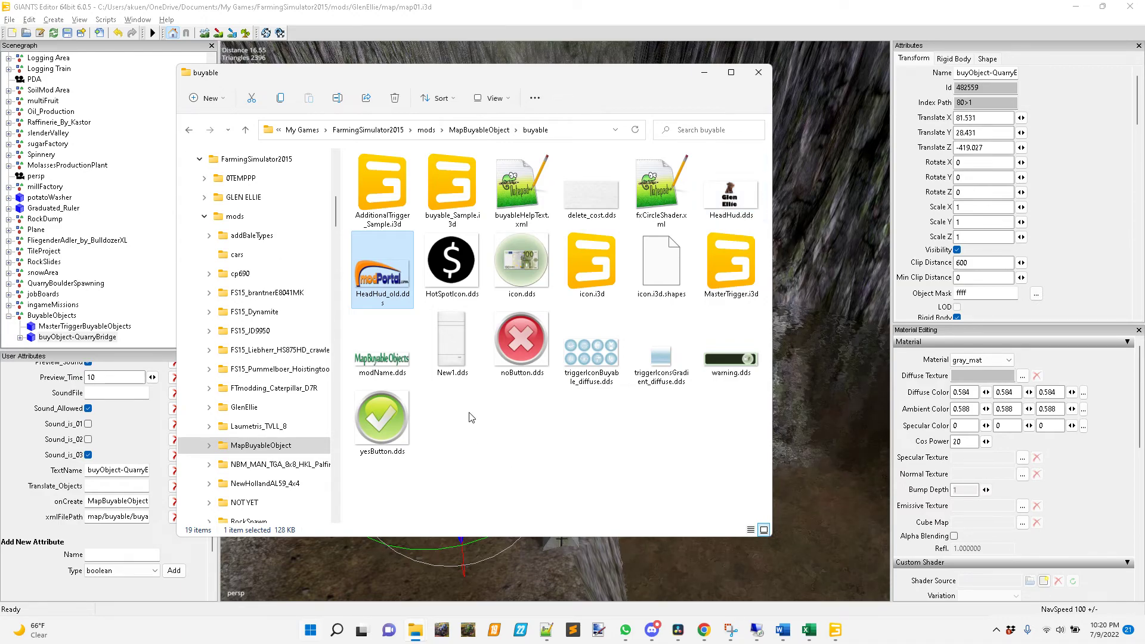
View the New1.dds texture in paint.net and close it again.
{"action": "left_click", "coordinate": [451, 339]}
{"action": "double_click", "coordinate": [451, 339]}
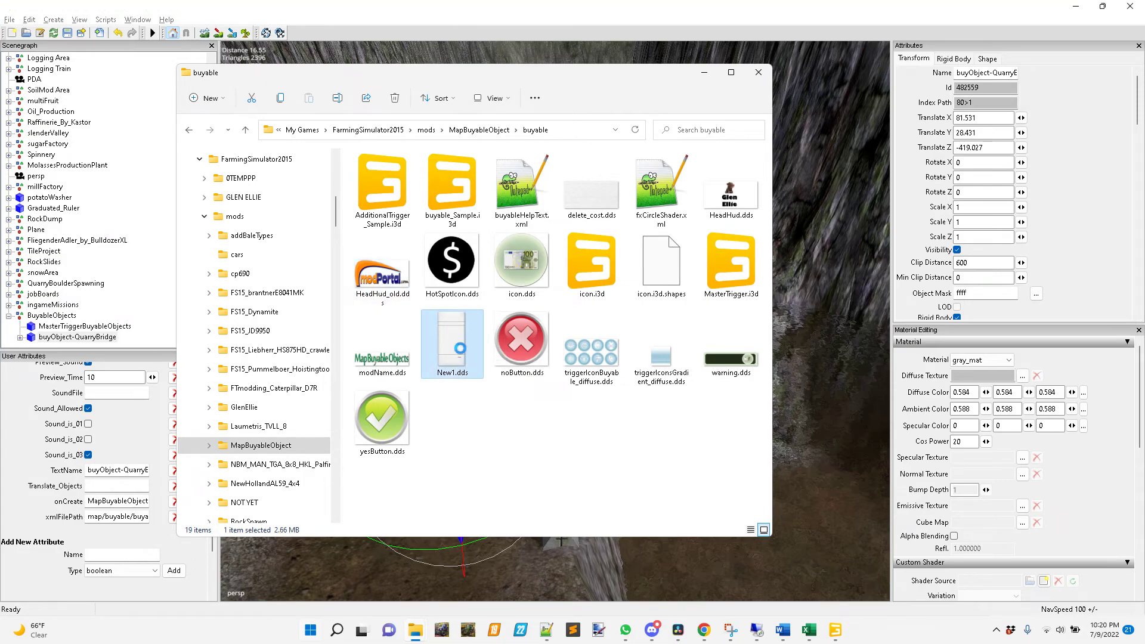
{"action": "mouse_move", "coordinate": [704, 630]}
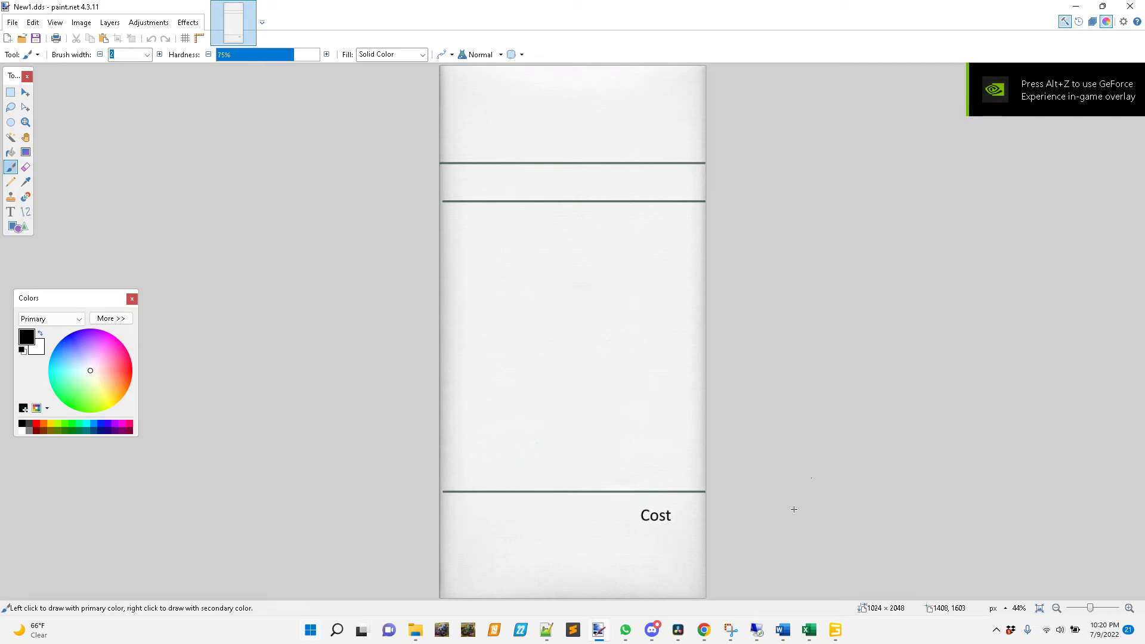
{"action": "left_click", "coordinate": [1126, 6]}
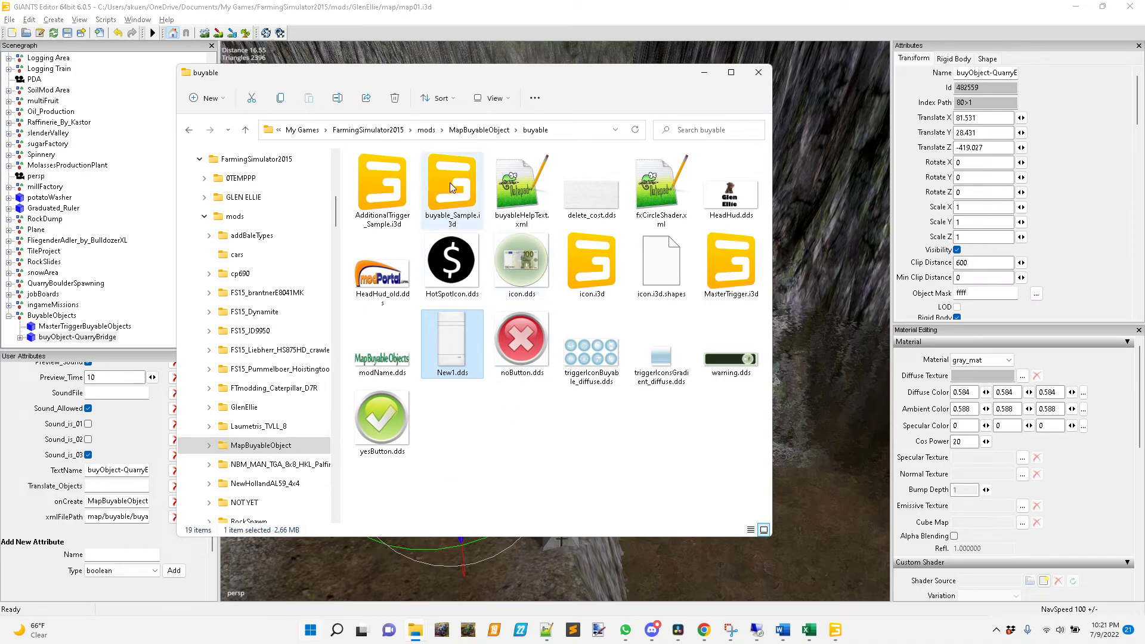
Point out MasterTrigger.i3d and buyable_Sample.i3d in the buyable folder and return to GIANTS Editor.
{"action": "left_click", "coordinate": [722, 266]}
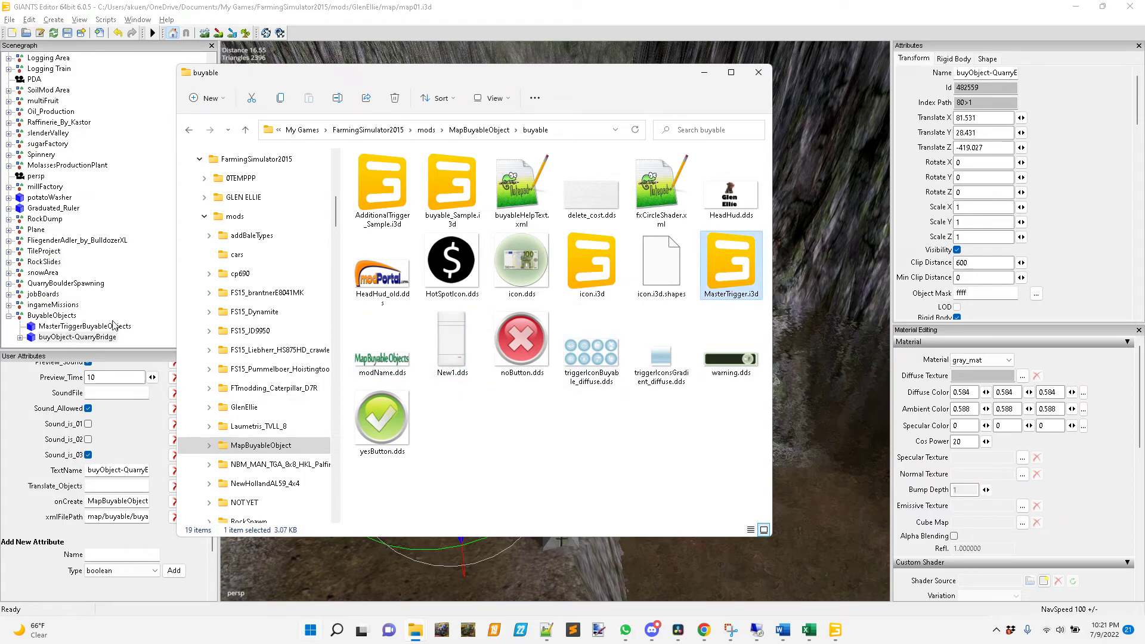
{"action": "left_click", "coordinate": [446, 191]}
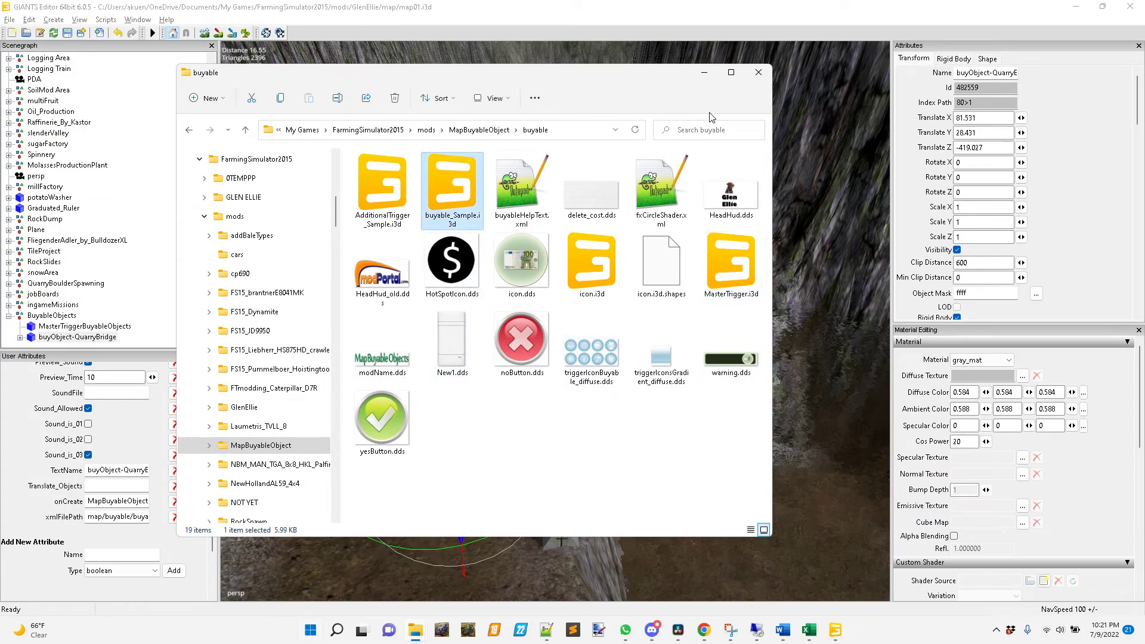
{"action": "left_click", "coordinate": [705, 76]}
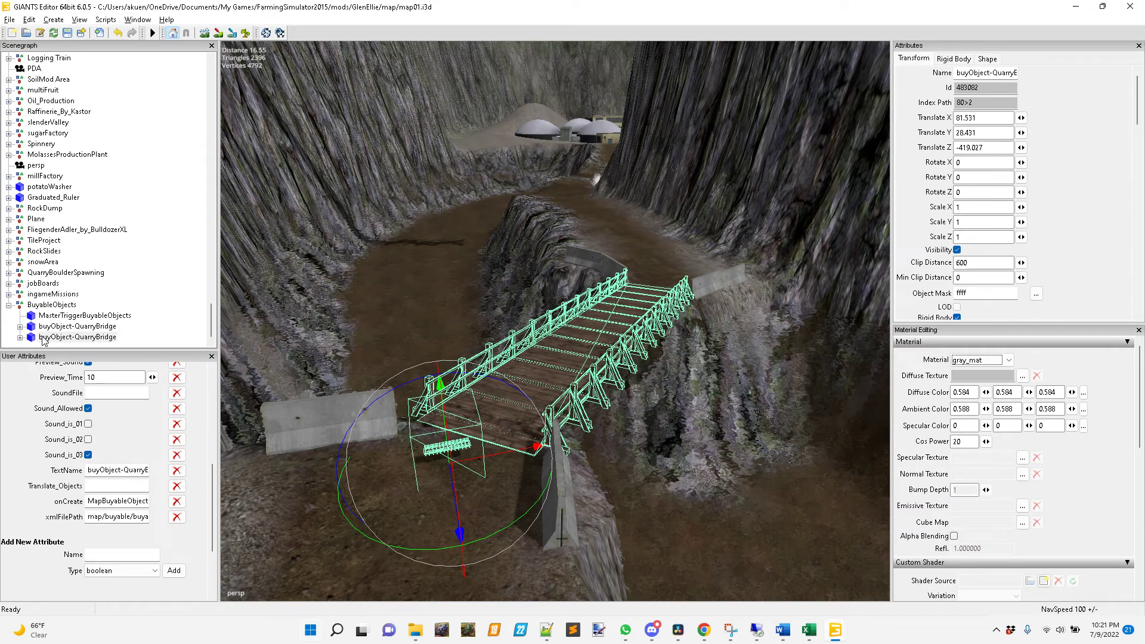
Rename the duplicate buyObject-QuarryBridge at the end of BuyableObjects as buyObject-QuarryBarriers.
{"action": "left_click", "coordinate": [42, 338]}
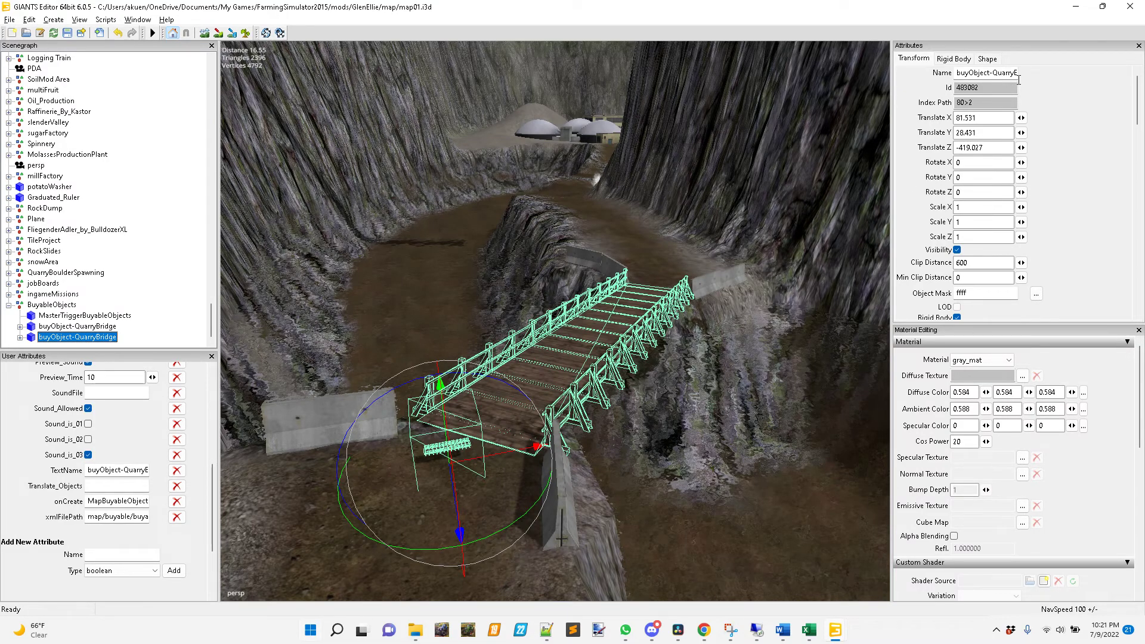
{"action": "left_click_drag", "start_coordinate": [1019, 73], "coordinate": [1046, 79]}
{"action": "type", "text": "Barriers"}
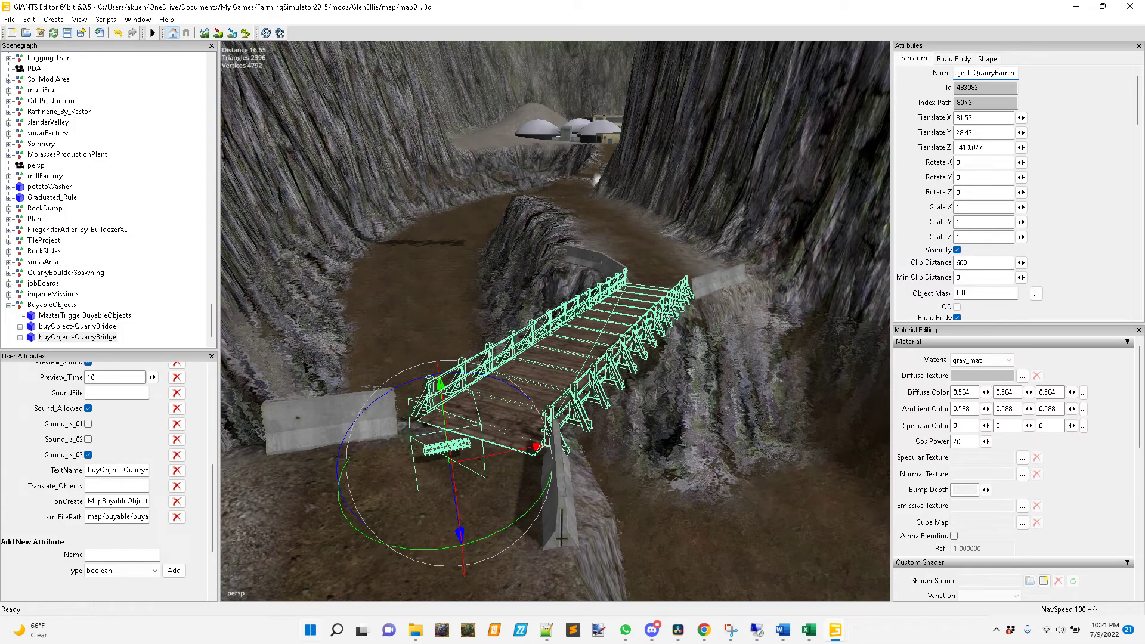
{"action": "left_click", "coordinate": [1003, 119]}
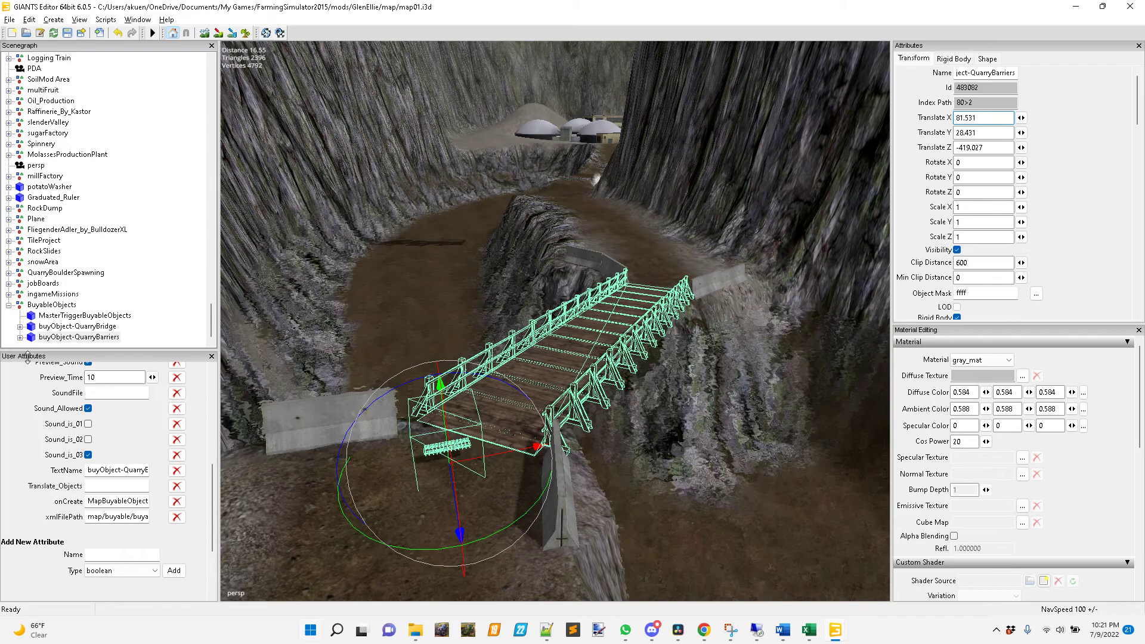
Expand the subgroups of buyObject-QuarryBarriers and review its user attributes up to Buy_Objects.
{"action": "left_click", "coordinate": [20, 338]}
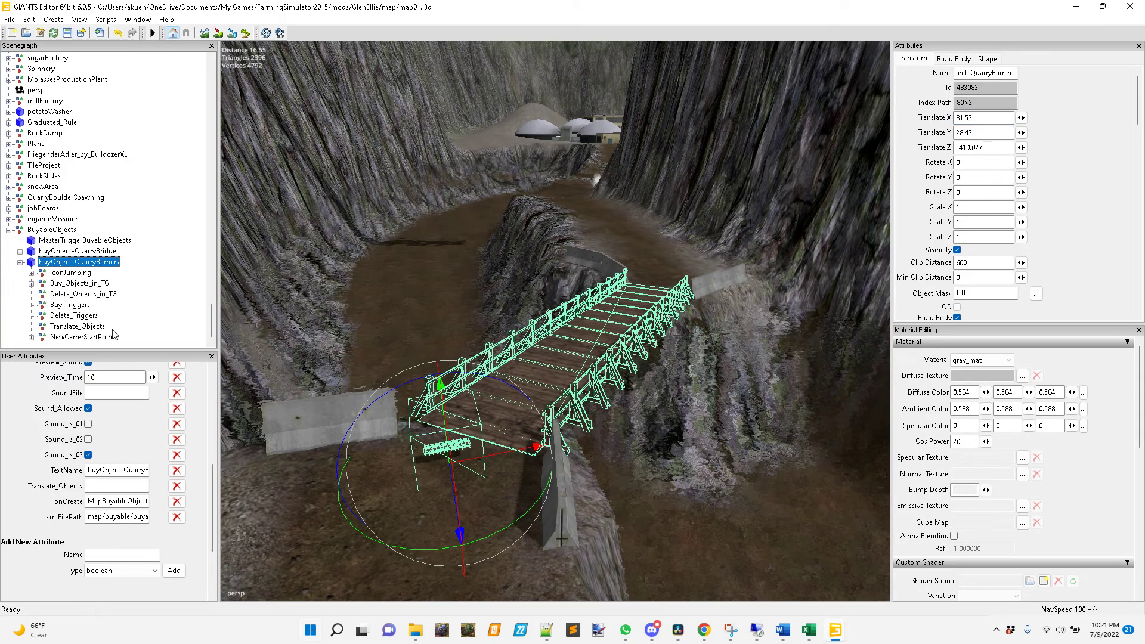
{"action": "left_click", "coordinate": [31, 338]}
{"action": "left_click", "coordinate": [32, 273]}
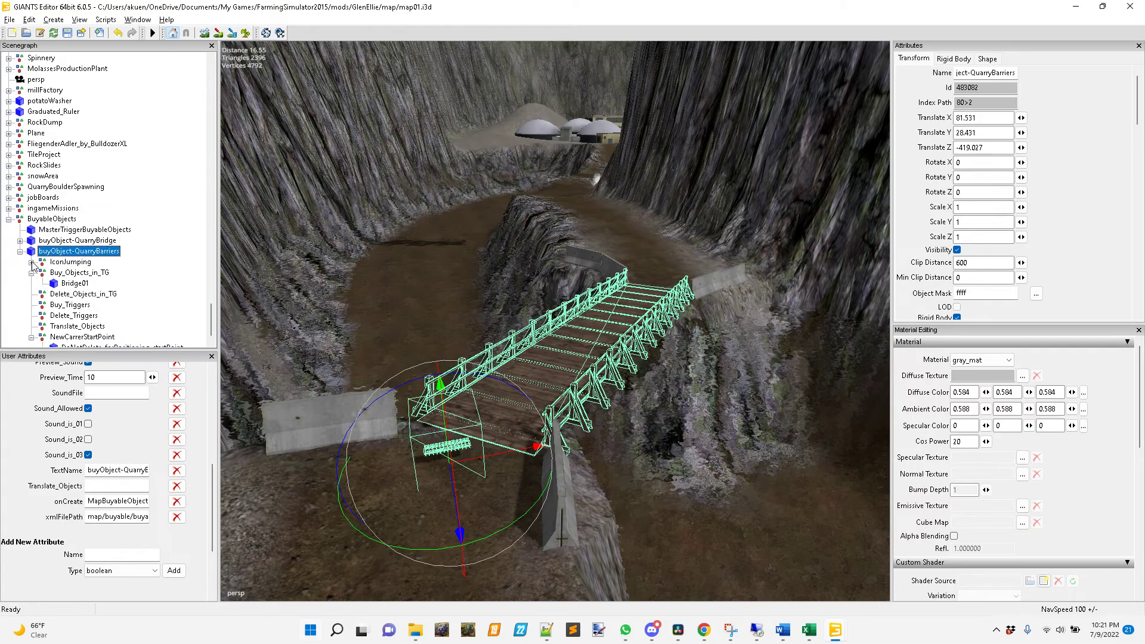
{"action": "left_click", "coordinate": [32, 262]}
{"action": "scroll", "coordinate": [139, 455], "scroll_direction": "up", "scroll_amount": 2}
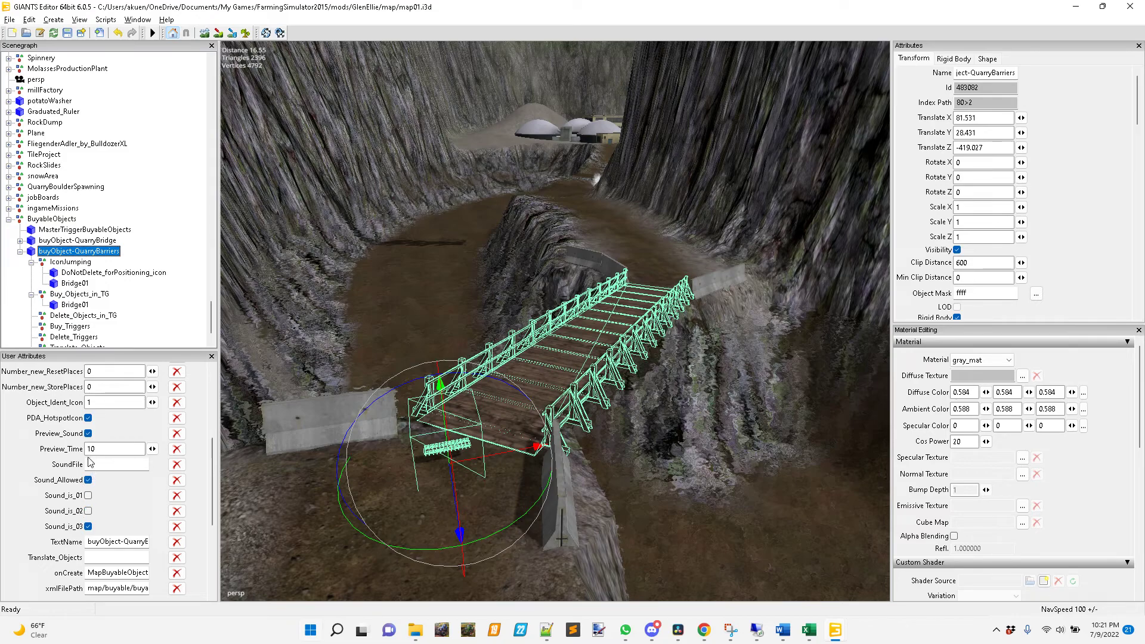
{"action": "scroll", "coordinate": [137, 438], "scroll_direction": "up", "scroll_amount": 5}
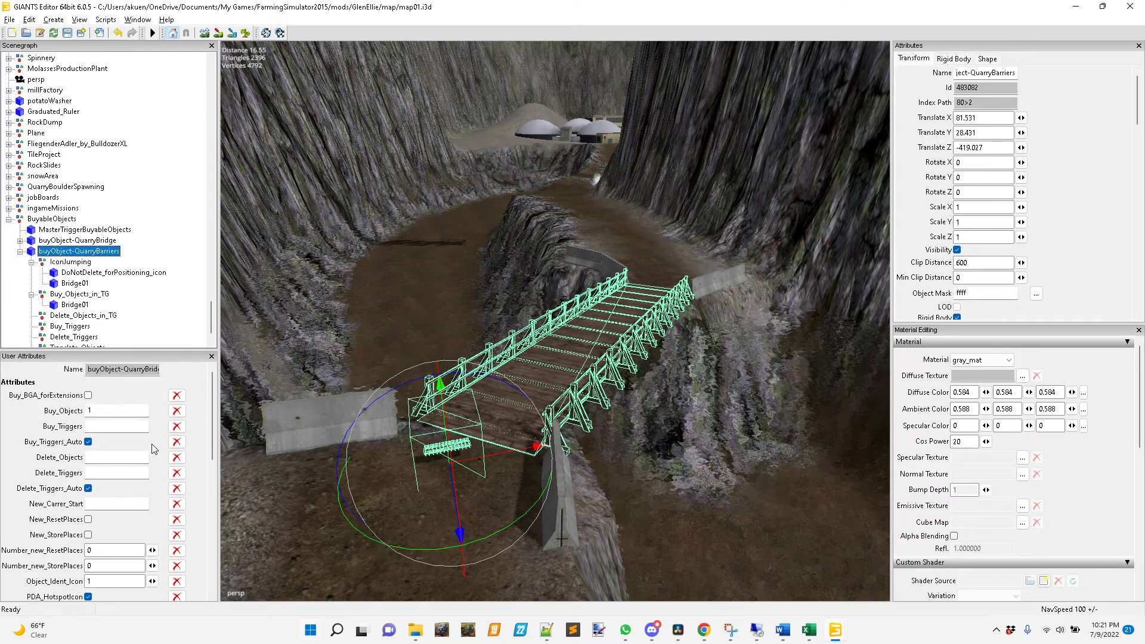
{"action": "left_click", "coordinate": [106, 412]}
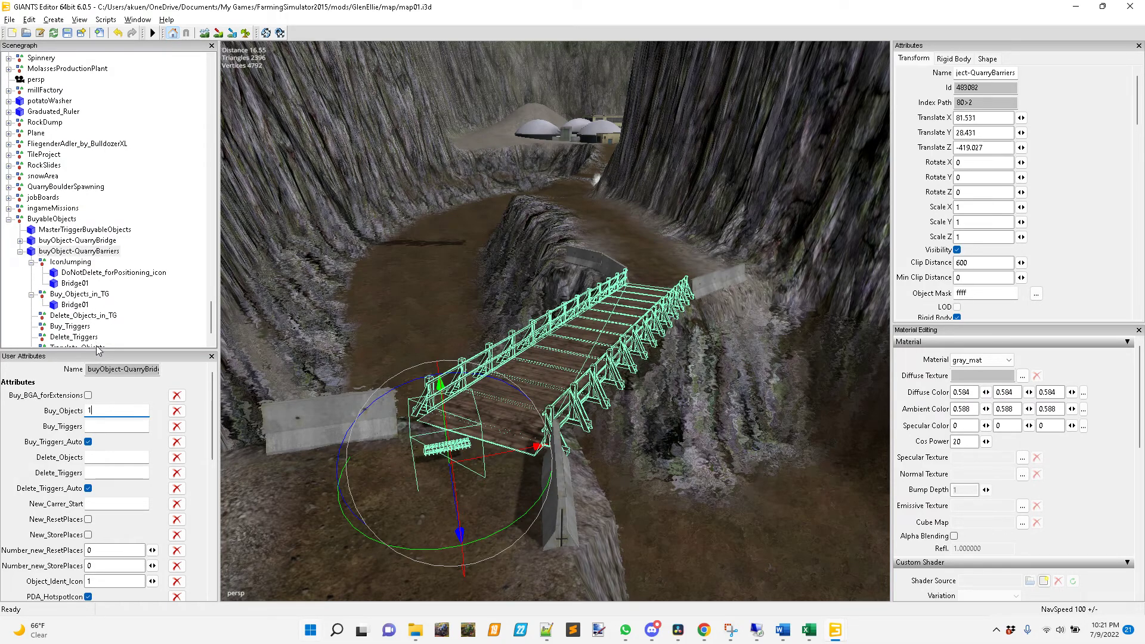
Delete Bridge01 from Buy_Objects_in_TG under buyObject-QuarryBarriers and select the small Bridge01 under IconJumping.
{"action": "left_click", "coordinate": [70, 305]}
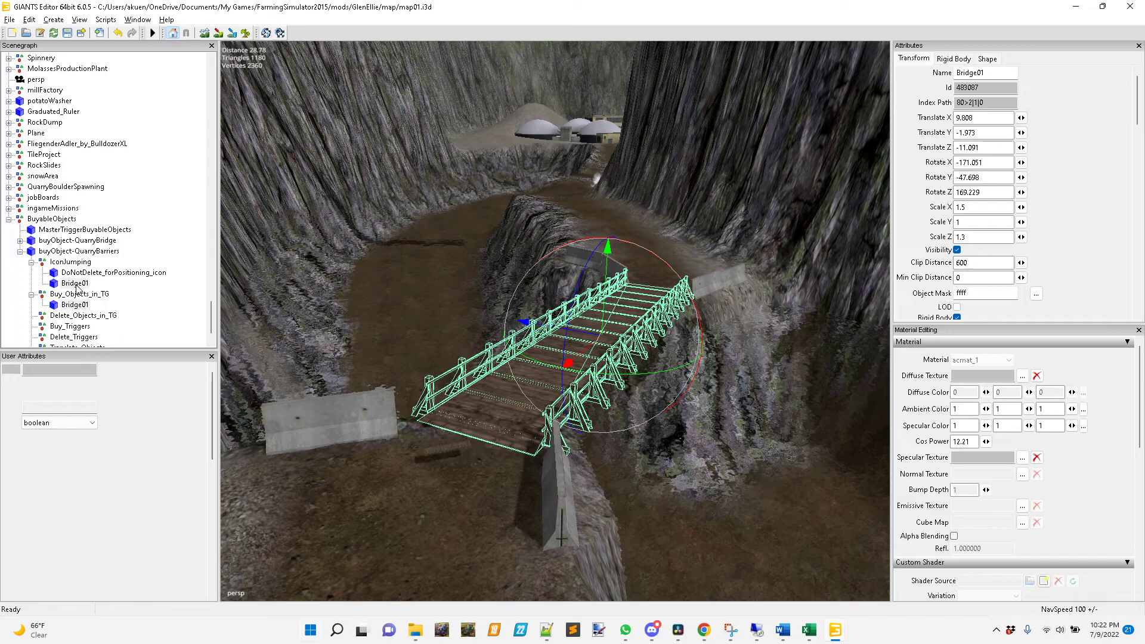
{"action": "left_click", "coordinate": [74, 285]}
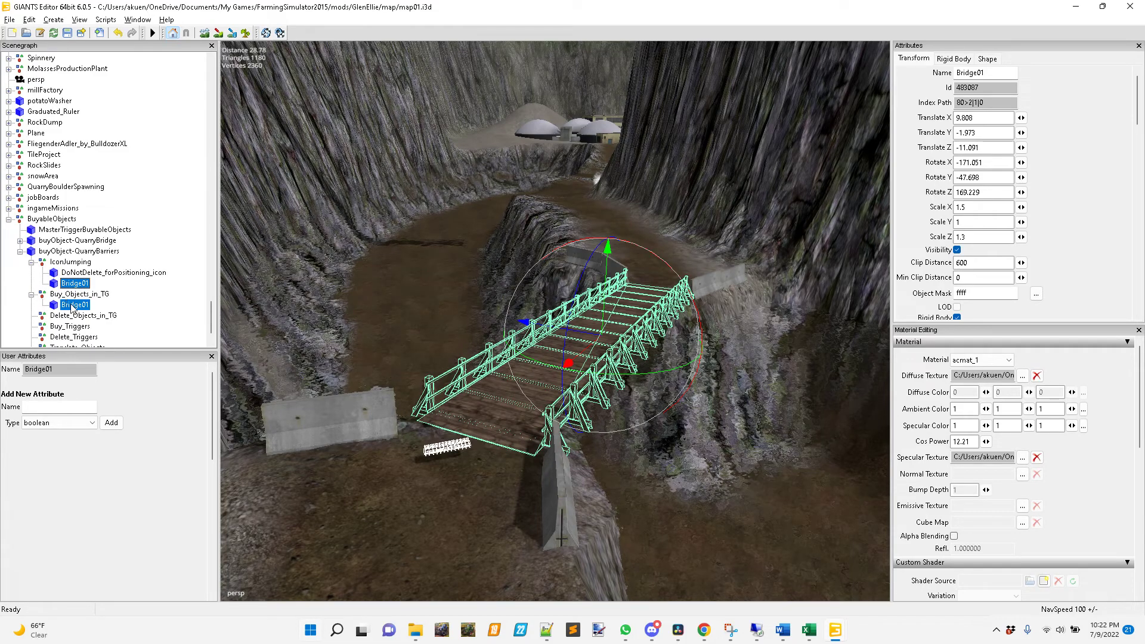
{"action": "left_click", "coordinate": [72, 305]}
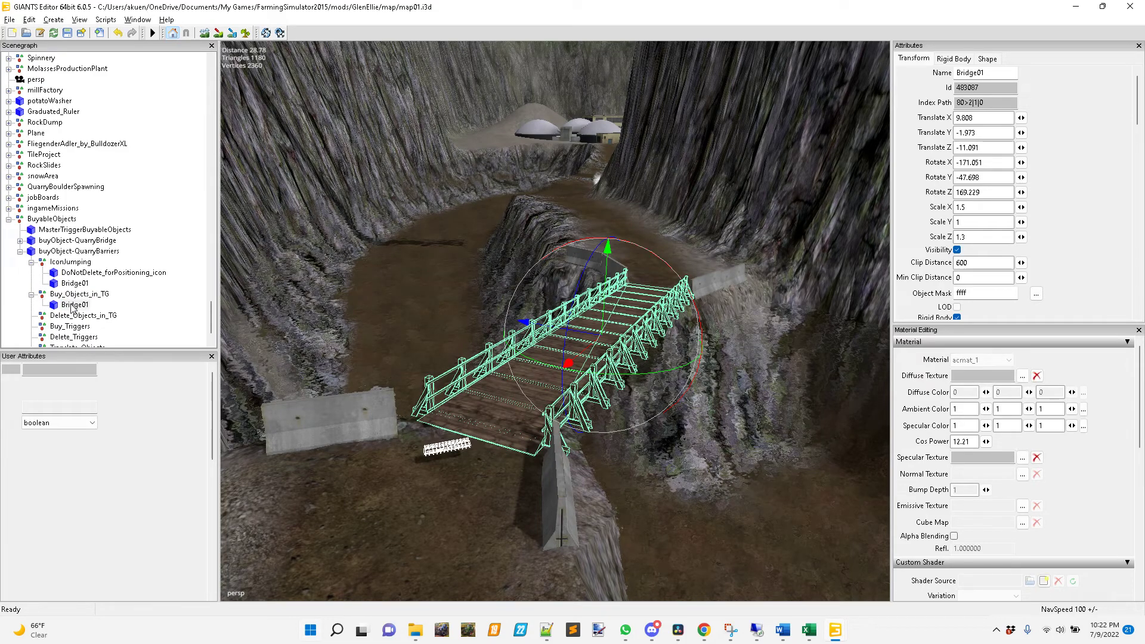
{"action": "key", "text": "Delete"}
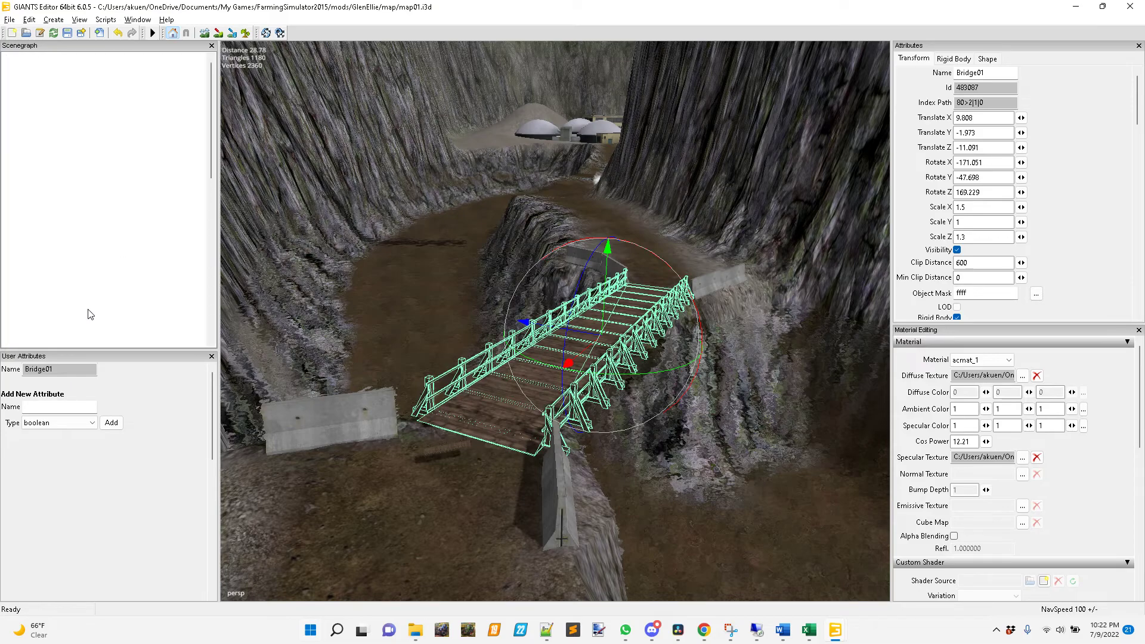
{"action": "left_click", "coordinate": [73, 263]}
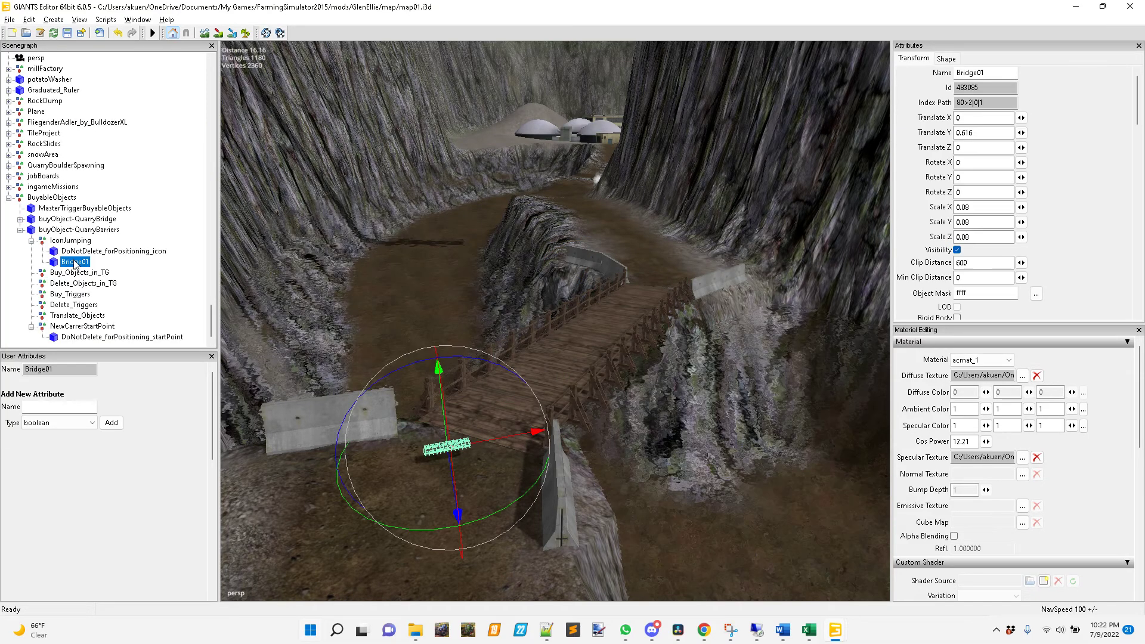
Delete Bridge01 from IconJumping under buyObject-QuarryBarriers and set that buyable object's Object_Ident_Icon attribute to 2.
{"action": "key", "text": "Delete"}
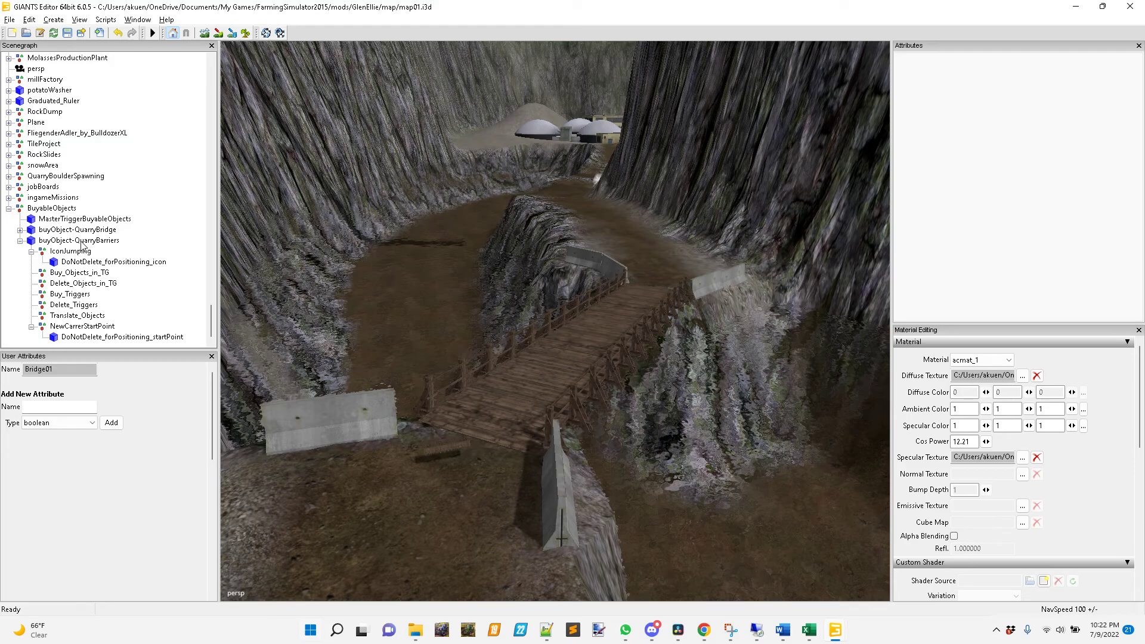
{"action": "left_click", "coordinate": [80, 241]}
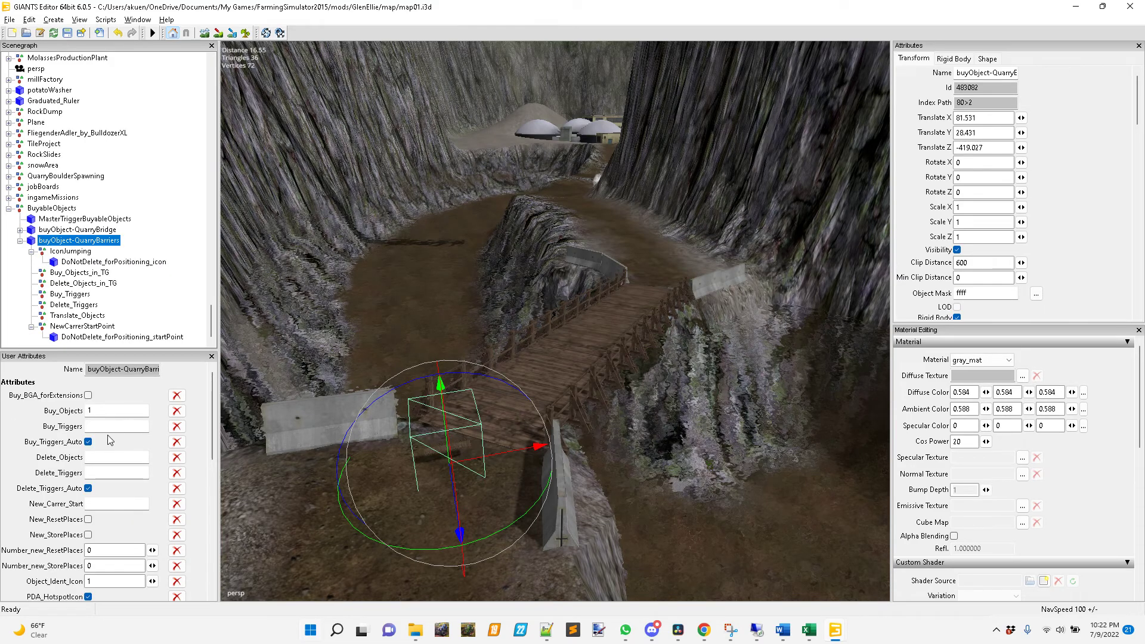
{"action": "left_click", "coordinate": [102, 415]}
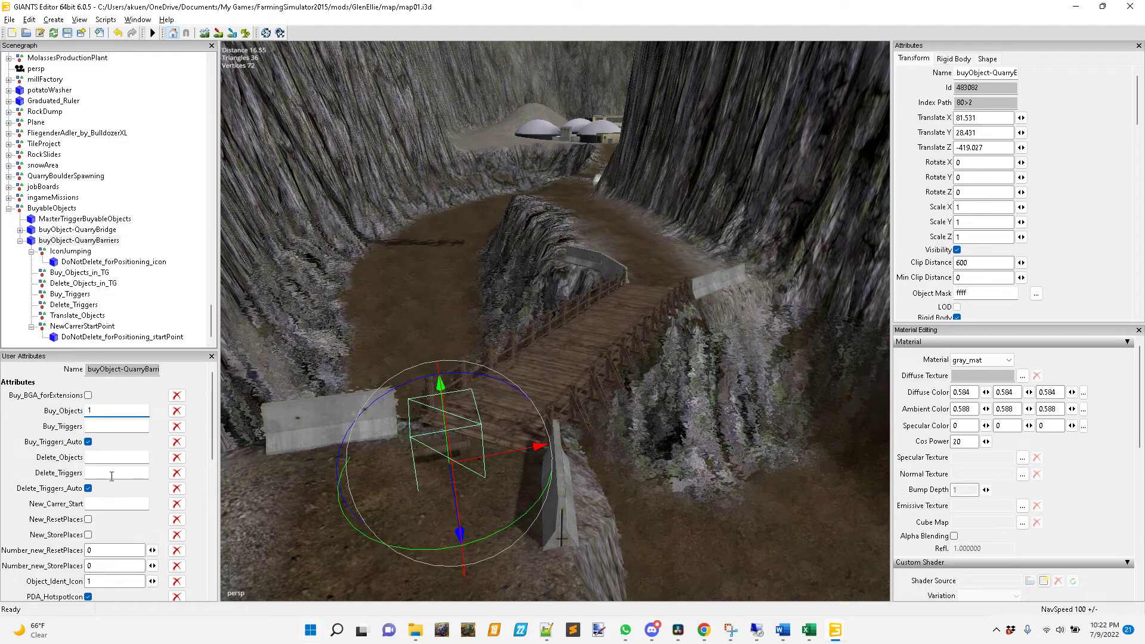
{"action": "scroll", "coordinate": [113, 488], "scroll_direction": "down", "scroll_amount": 3}
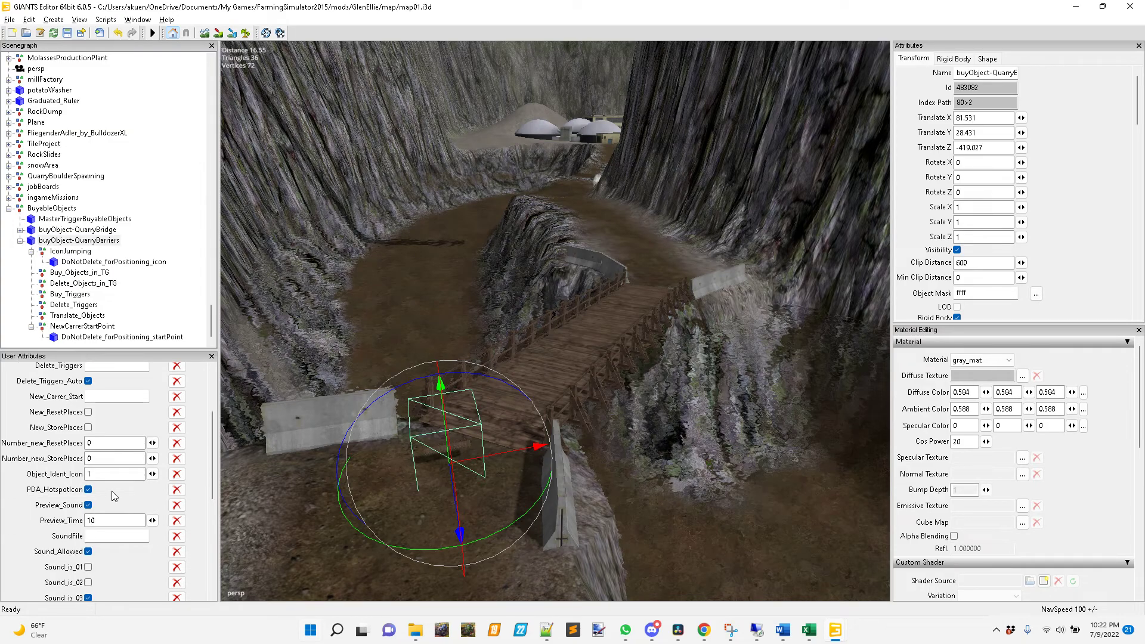
{"action": "left_click", "coordinate": [106, 480]}
{"action": "type", "text": "2"}
Change the TextName attribute of buyObject-QuarryBarriers to buyObject-QuarryBarriers.
{"action": "left_click", "coordinate": [117, 536]}
{"action": "scroll", "coordinate": [120, 539], "scroll_direction": "down", "scroll_amount": 3}
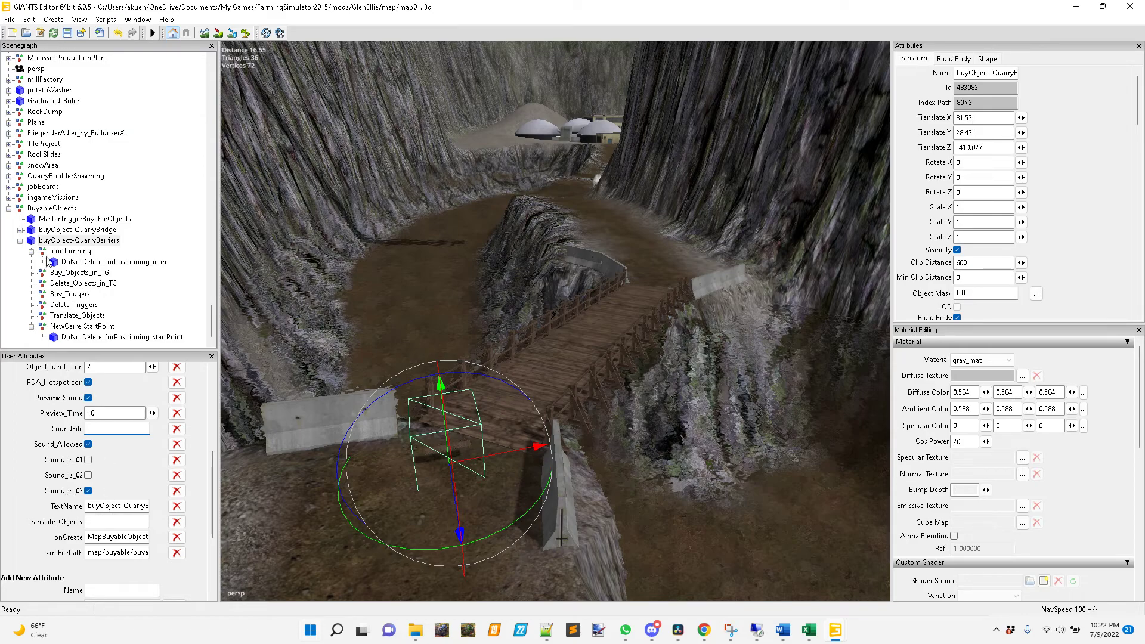
{"action": "left_click_drag", "start_coordinate": [119, 506], "coordinate": [182, 511]}
{"action": "type", "text": "t-QuarryBarriers"}
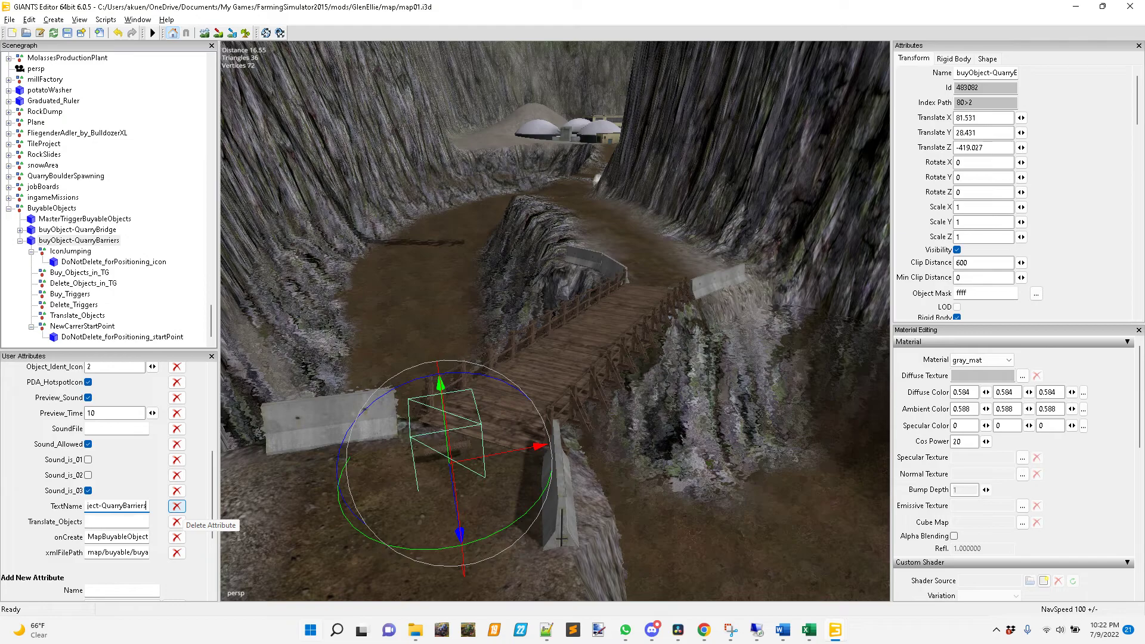
Review the Translate_Objects, onCreate and xmlFilePath attributes of buyObject-QuarryBarriers, reading through the full XML path.
{"action": "left_click", "coordinate": [138, 526]}
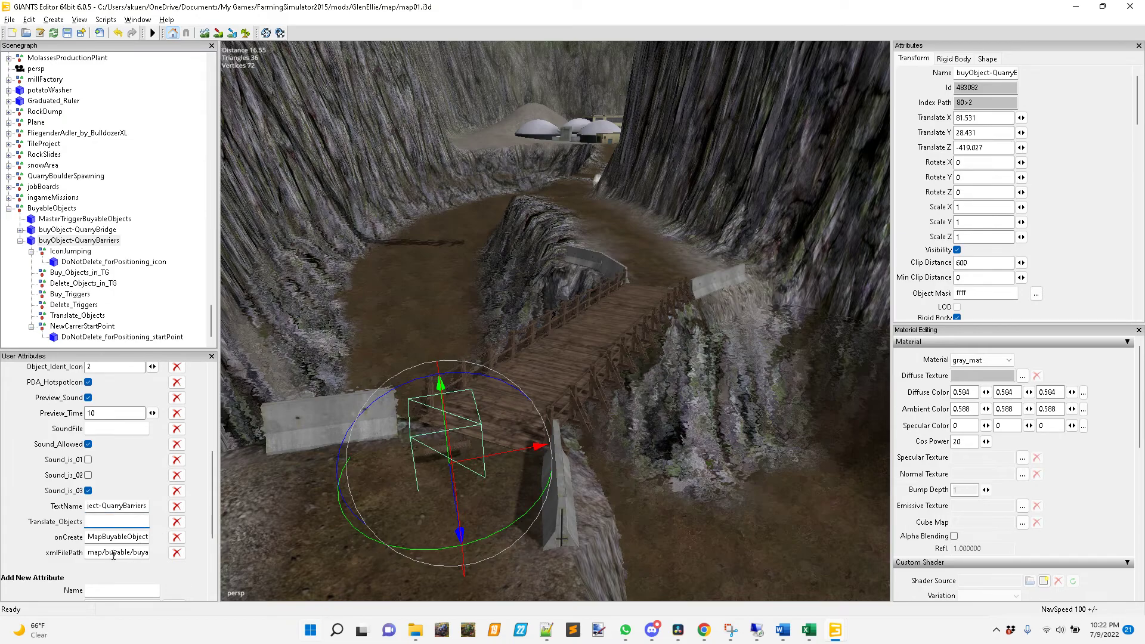
{"action": "left_click_drag", "start_coordinate": [111, 552], "coordinate": [184, 557]}
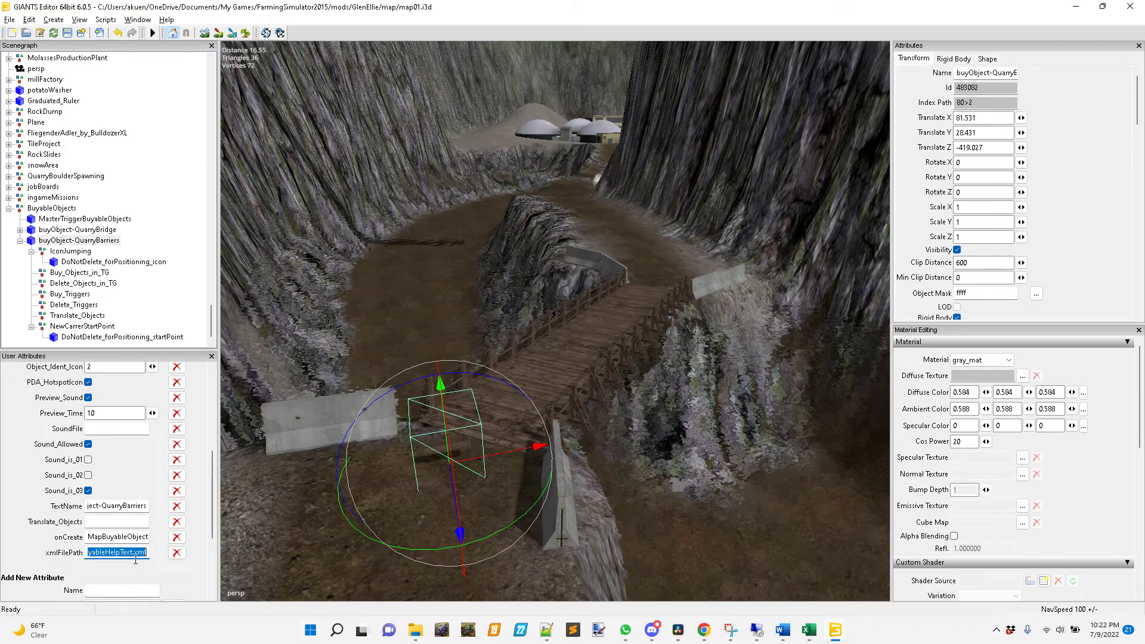
{"action": "left_click", "coordinate": [128, 541]}
{"action": "left_click", "coordinate": [122, 523]}
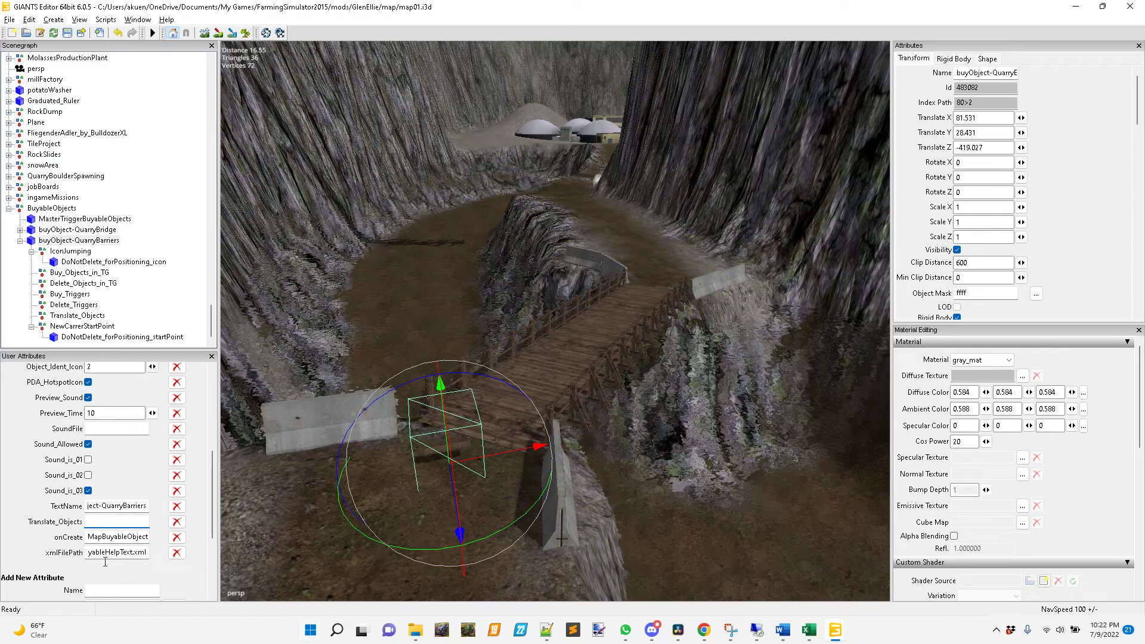
{"action": "left_click", "coordinate": [117, 555]}
{"action": "key", "text": "Home"}
{"action": "key", "text": "Right"}
{"action": "key", "text": "Right"}
{"action": "key", "text": "Right"}
{"action": "key", "text": "Right"}
{"action": "key", "text": "Right"}
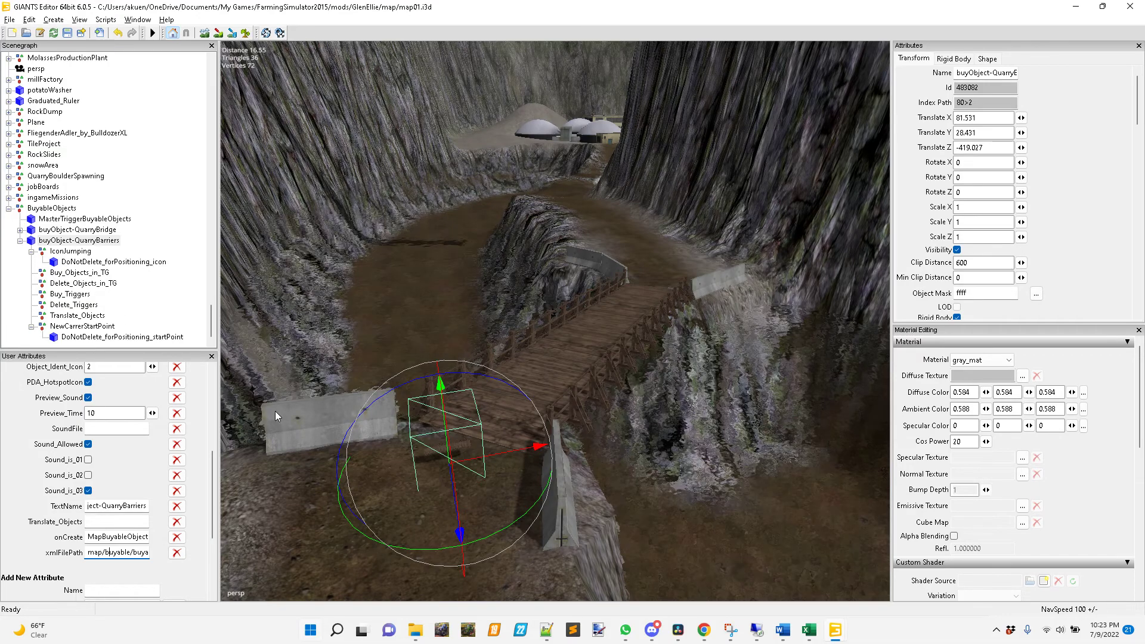
Move the six roadBarrierConcrete objects around the quarry bridge into Buy_Objects_in_TG under buyObject-QuarryBarriers.
{"action": "left_click", "coordinate": [290, 421]}
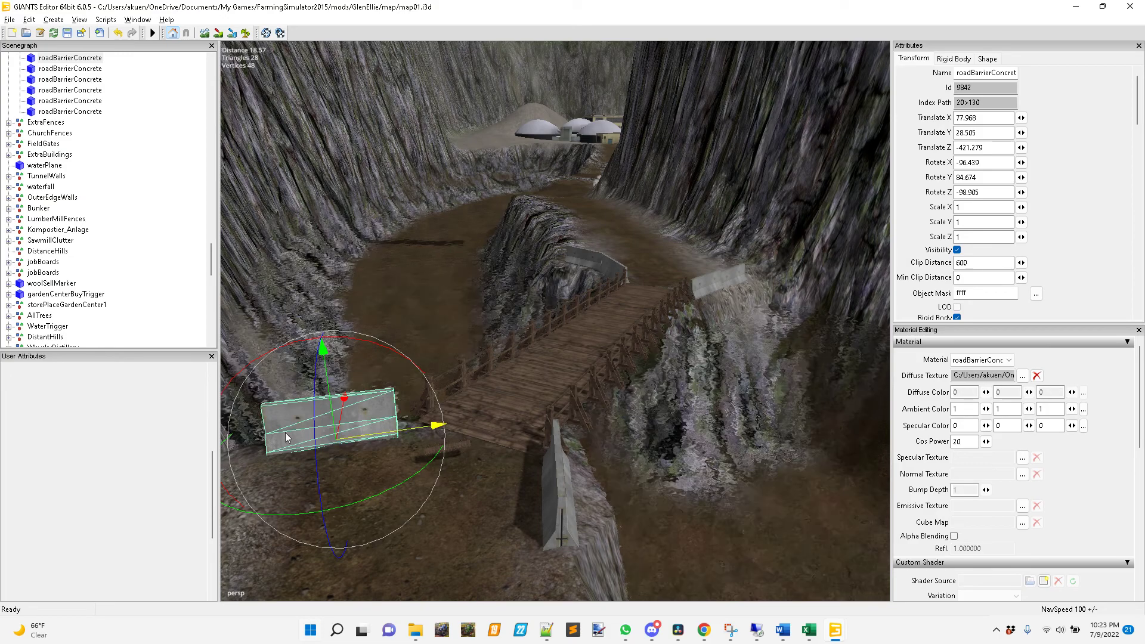
{"action": "scroll", "coordinate": [96, 102], "scroll_direction": "up", "scroll_amount": 2}
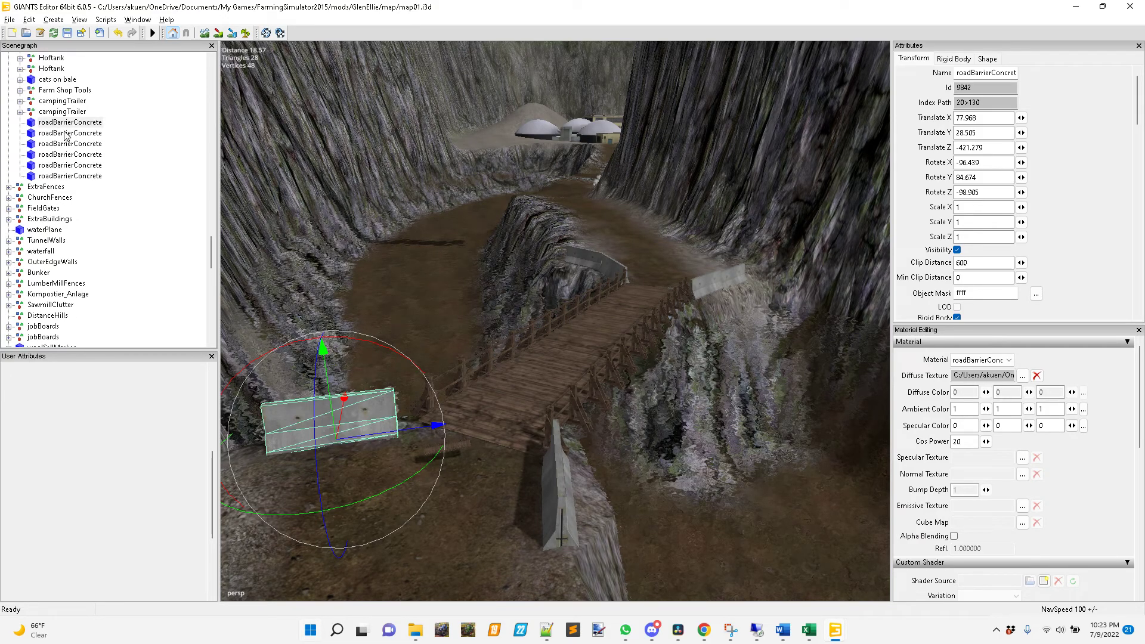
{"action": "key", "text": "Down"}
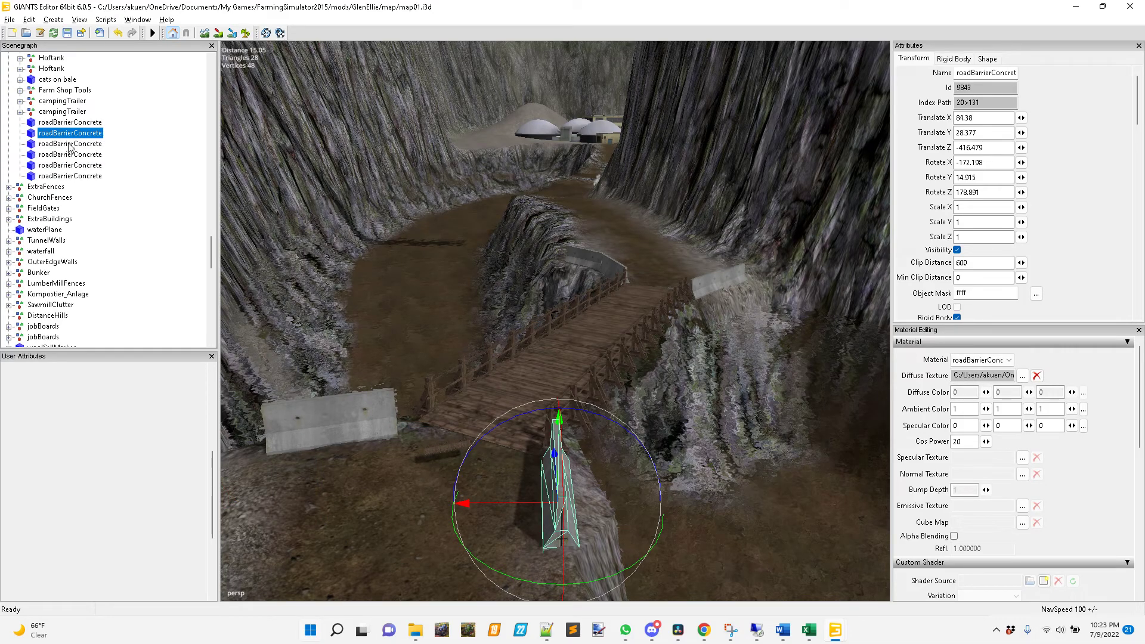
{"action": "key", "text": "Down"}
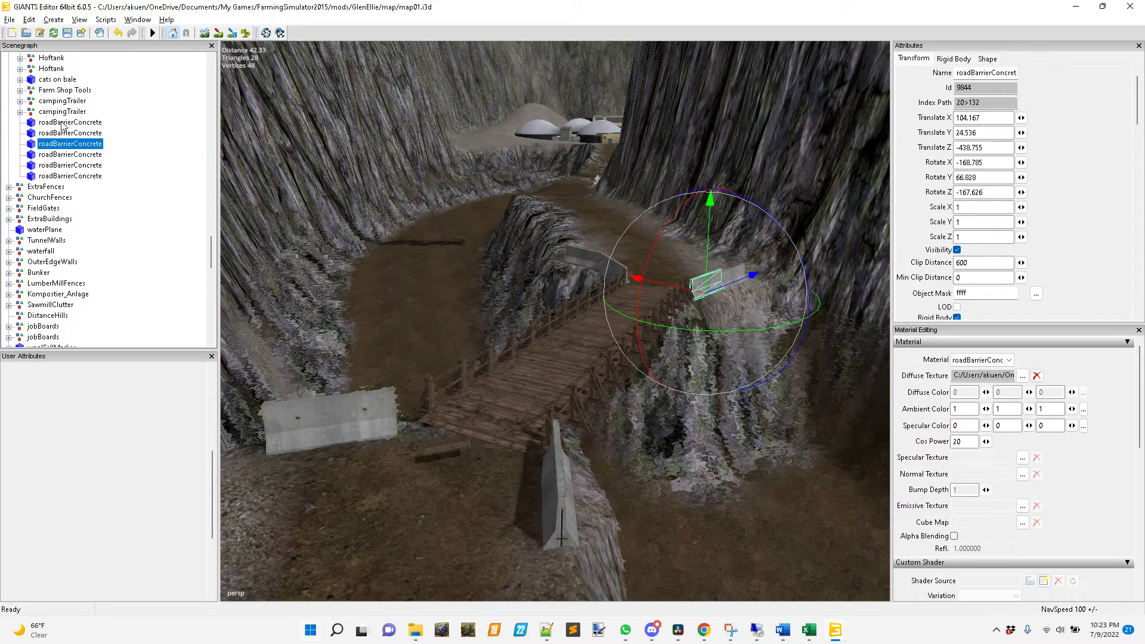
{"action": "left_click", "coordinate": [62, 123]}
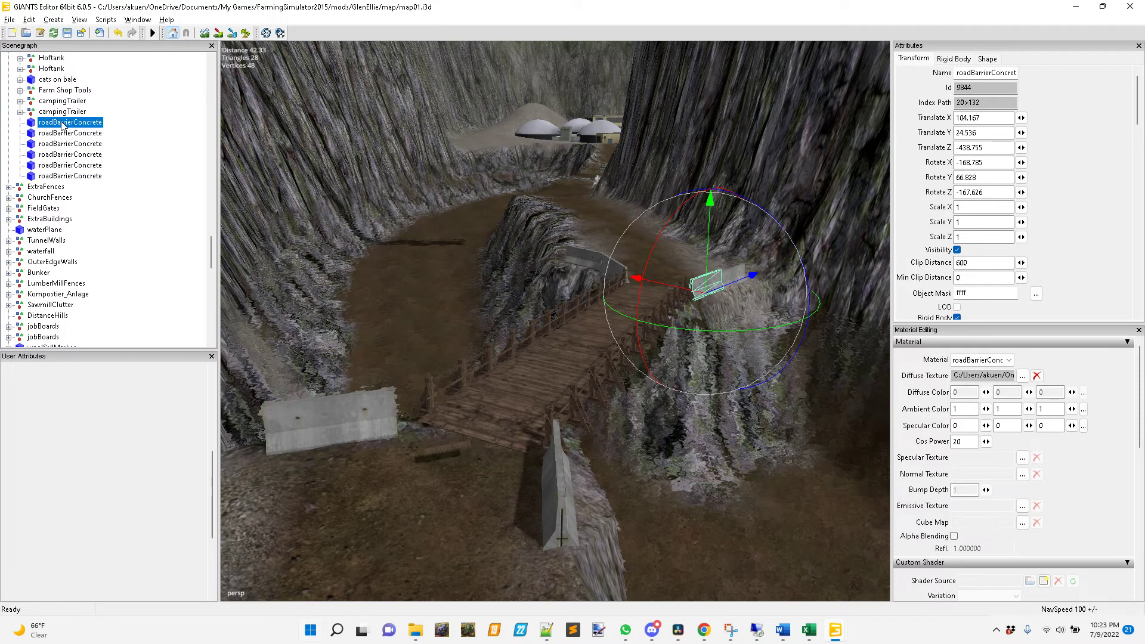
{"action": "left_click", "coordinate": [71, 176], "text": "shift"}
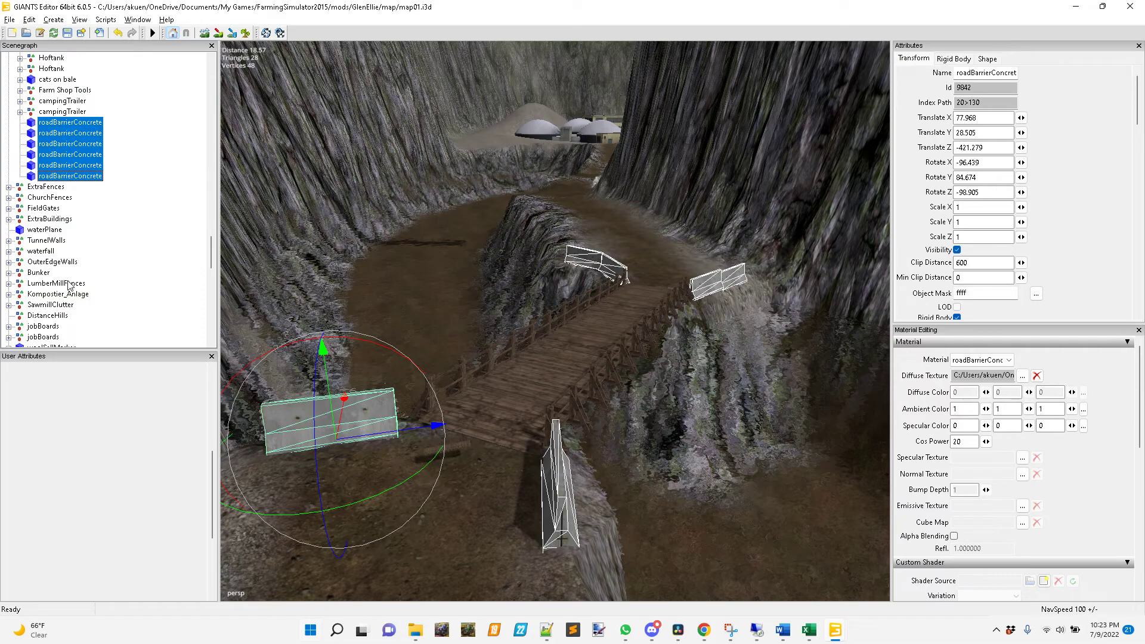
{"action": "key", "text": "Delete"}
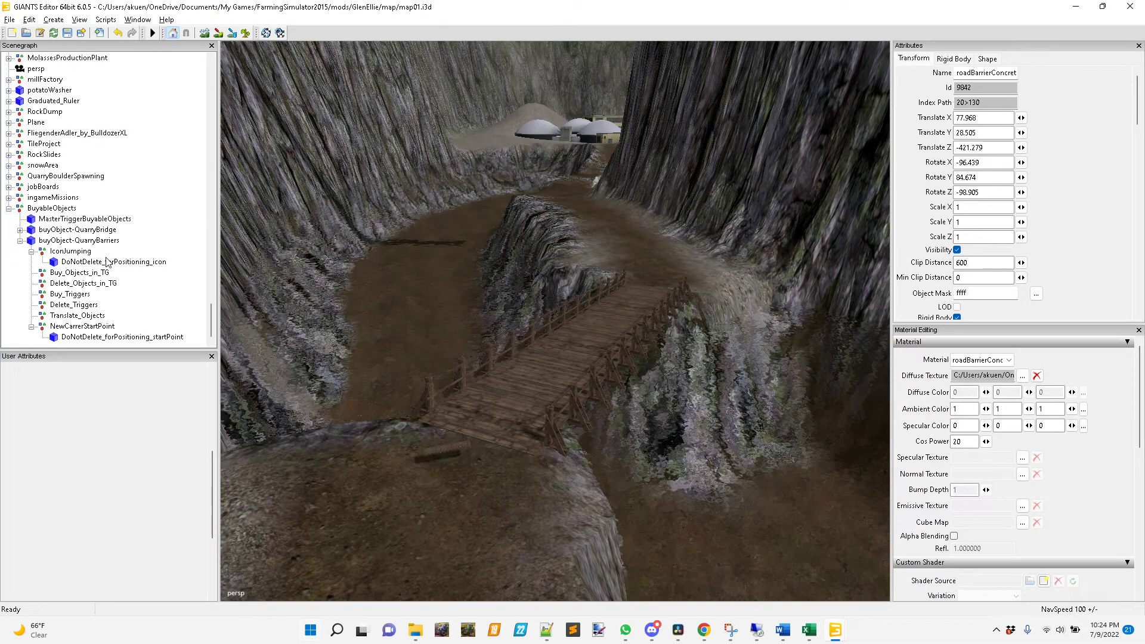
{"action": "left_click", "coordinate": [76, 274]}
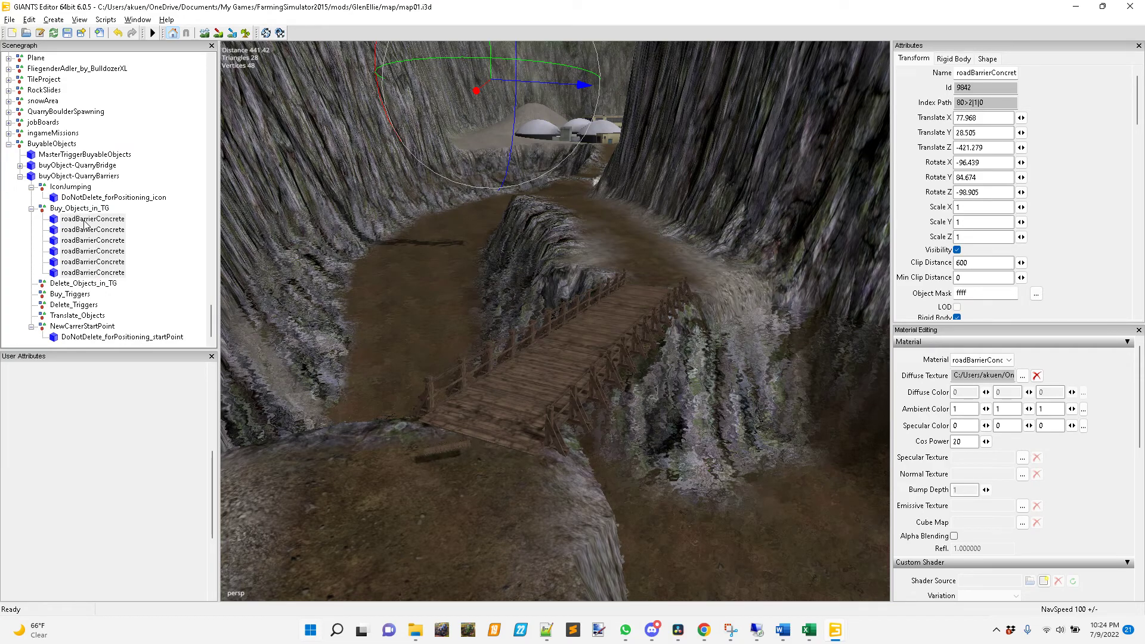
Select the first roadBarrierConcrete in Buy_Objects_in_TG and arrange the Excel position calculator side by side with GIANTS Editor.
{"action": "left_click", "coordinate": [192, 282]}
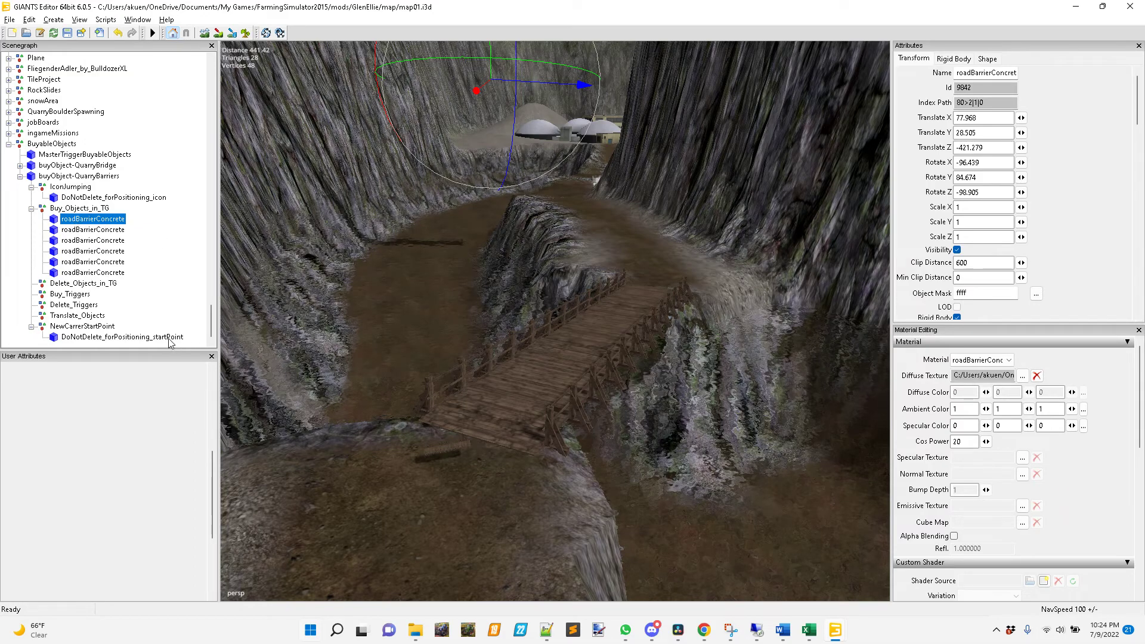
{"action": "key", "text": "super+Right"}
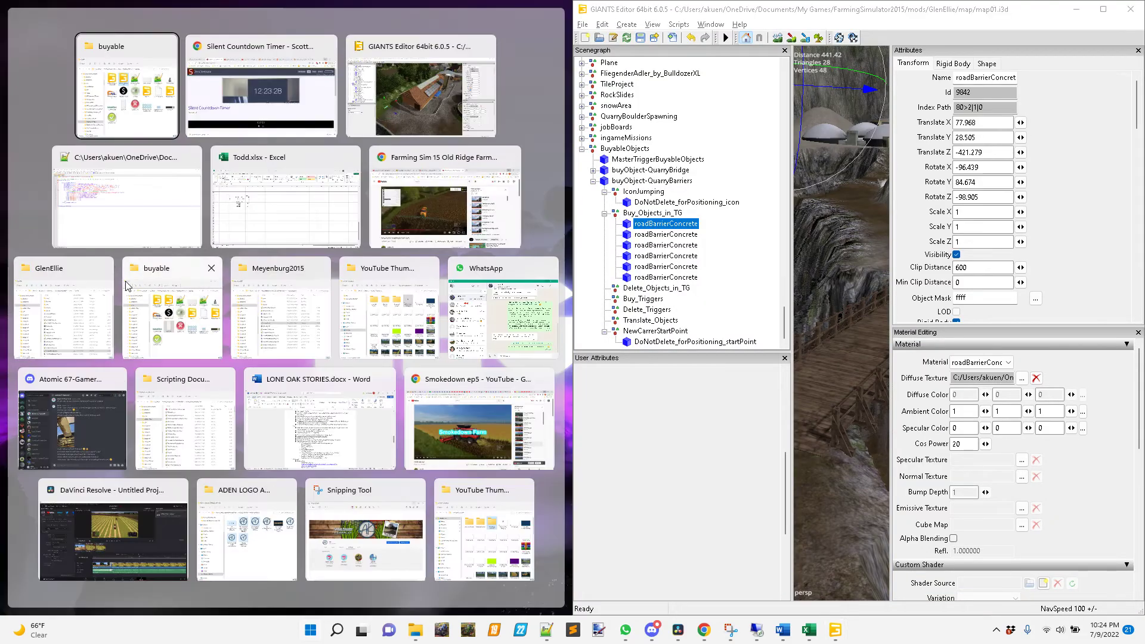
{"action": "key", "text": "Escape"}
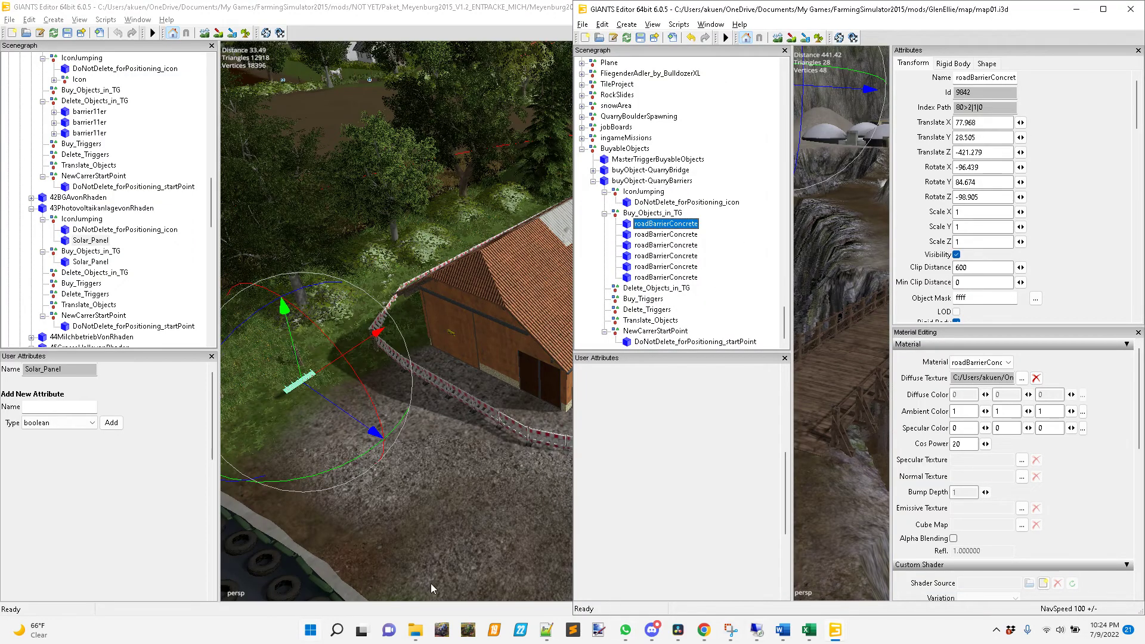
{"action": "left_click", "coordinate": [809, 631]}
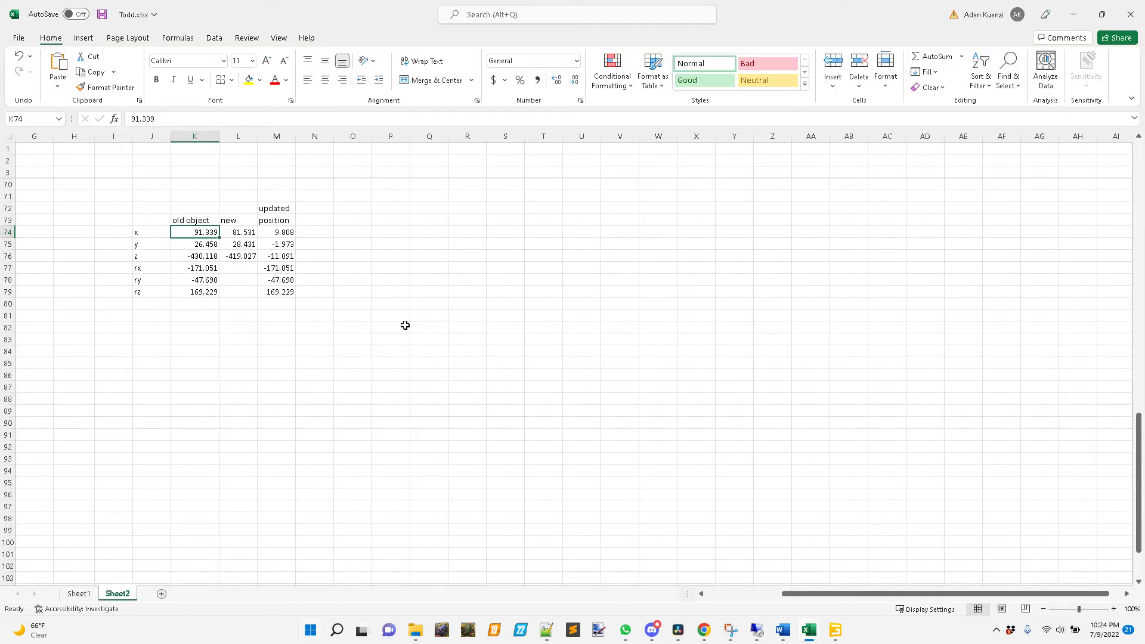
{"action": "key", "text": "super+Left"}
{"action": "left_click", "coordinate": [430, 304]}
Clear the previous old object and new values in K74:L79 of the position calculator.
{"action": "left_click", "coordinate": [231, 238]}
{"action": "left_click_drag", "start_coordinate": [203, 234], "coordinate": [237, 296]}
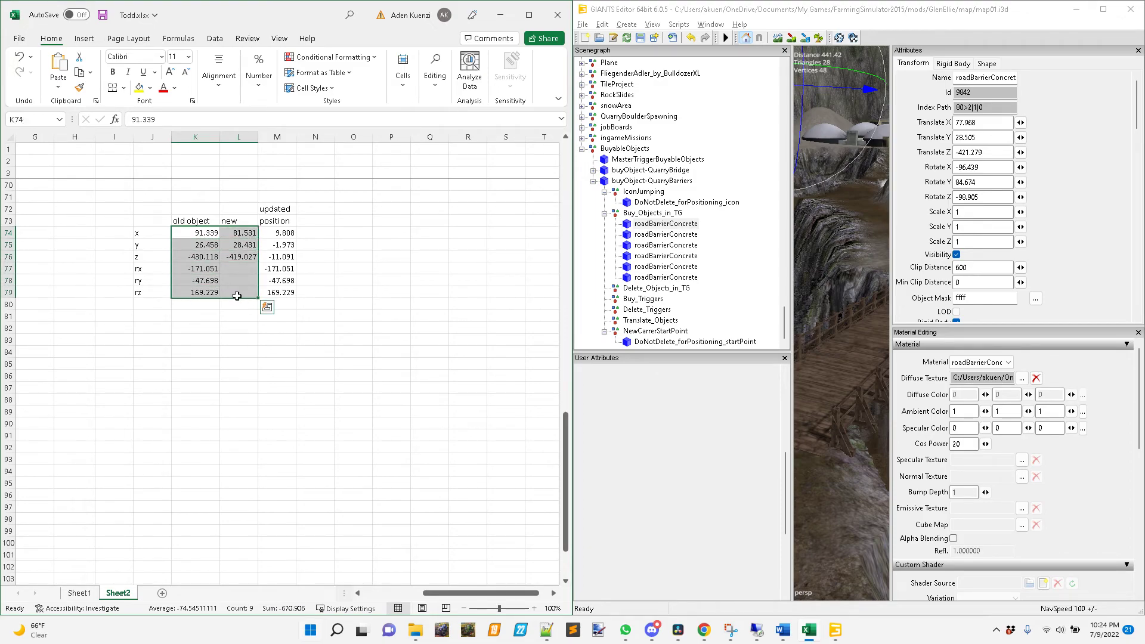
{"action": "key", "text": "Delete"}
{"action": "left_click", "coordinate": [192, 233]}
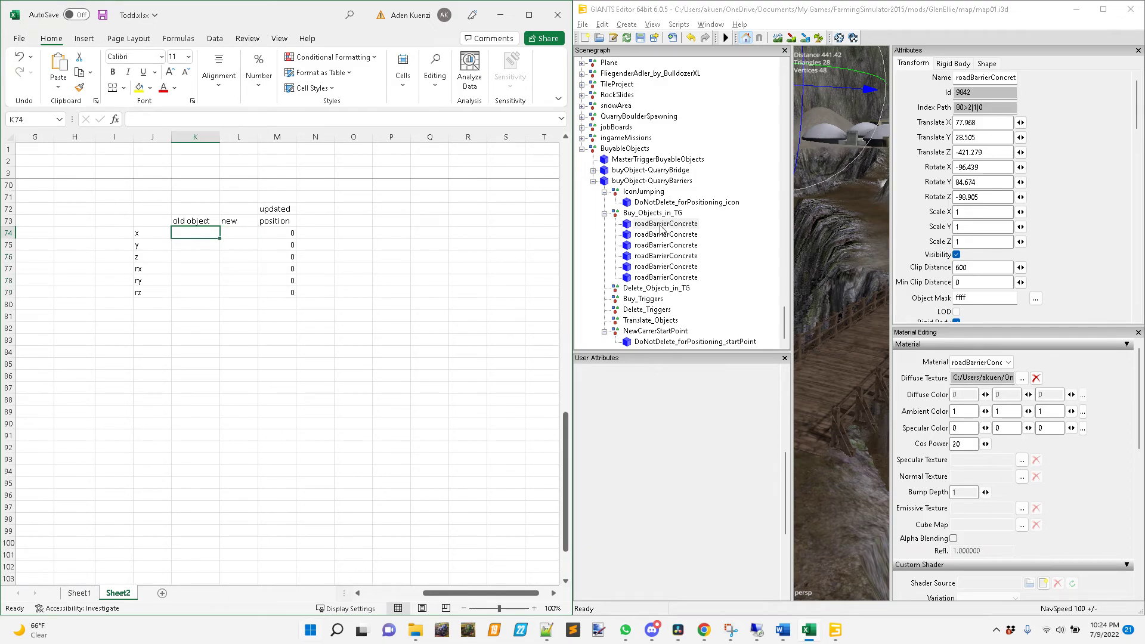
Enter the first barrier's translation in the old object column: x 77.968, y 28.505 and z -421.279.
{"action": "left_click", "coordinate": [662, 227]}
{"action": "left_click", "coordinate": [663, 225]}
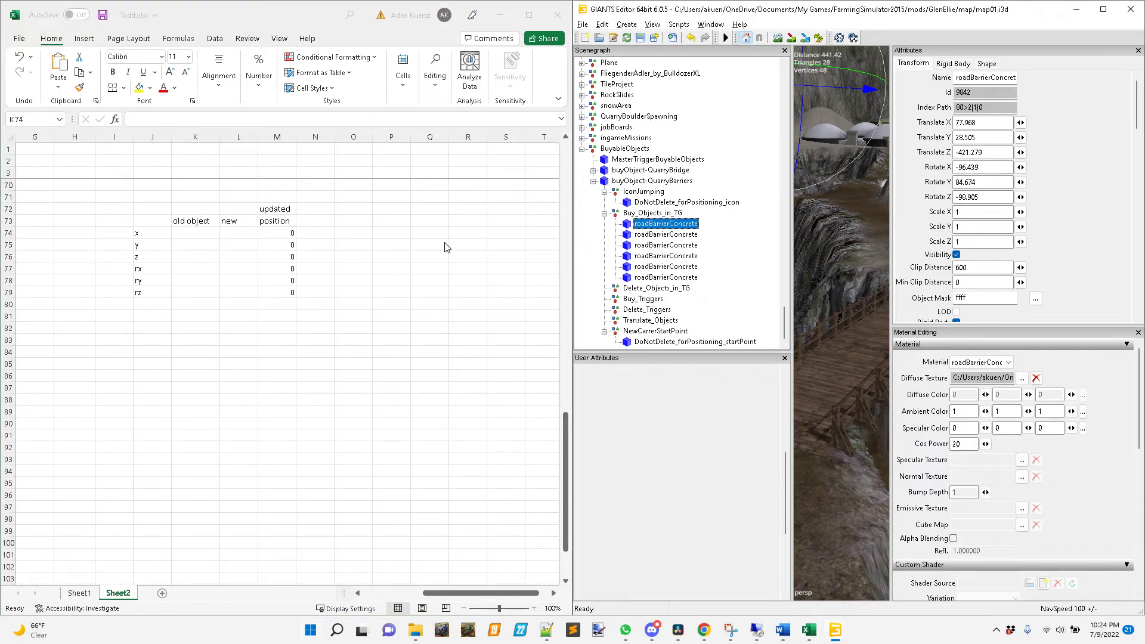
{"action": "left_click", "coordinate": [200, 237]}
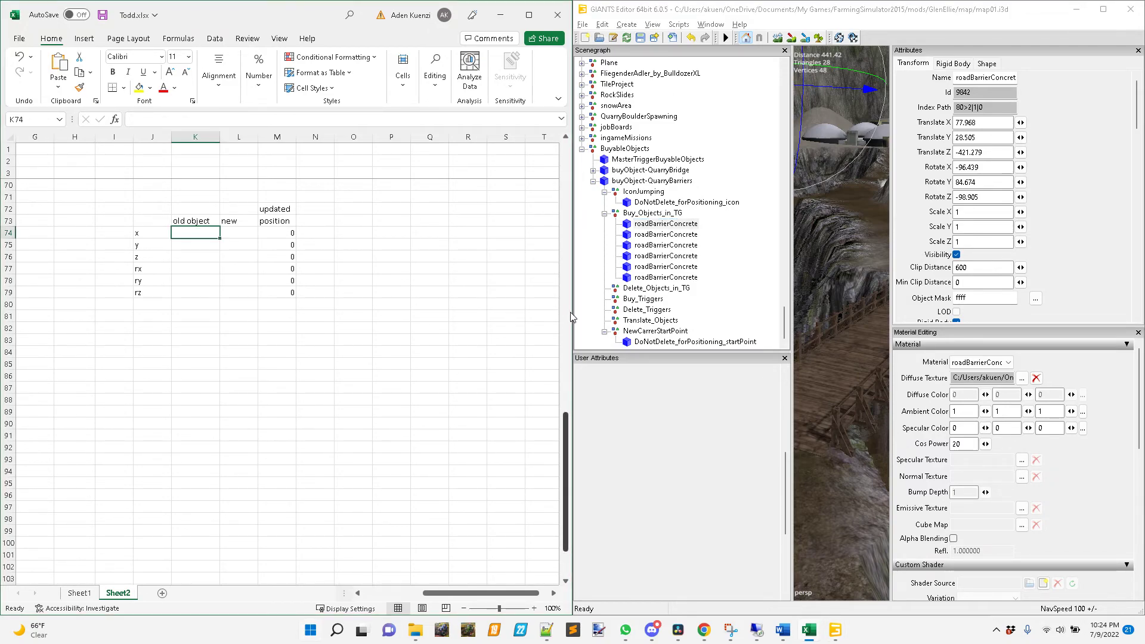
{"action": "type", "text": "77.968"}
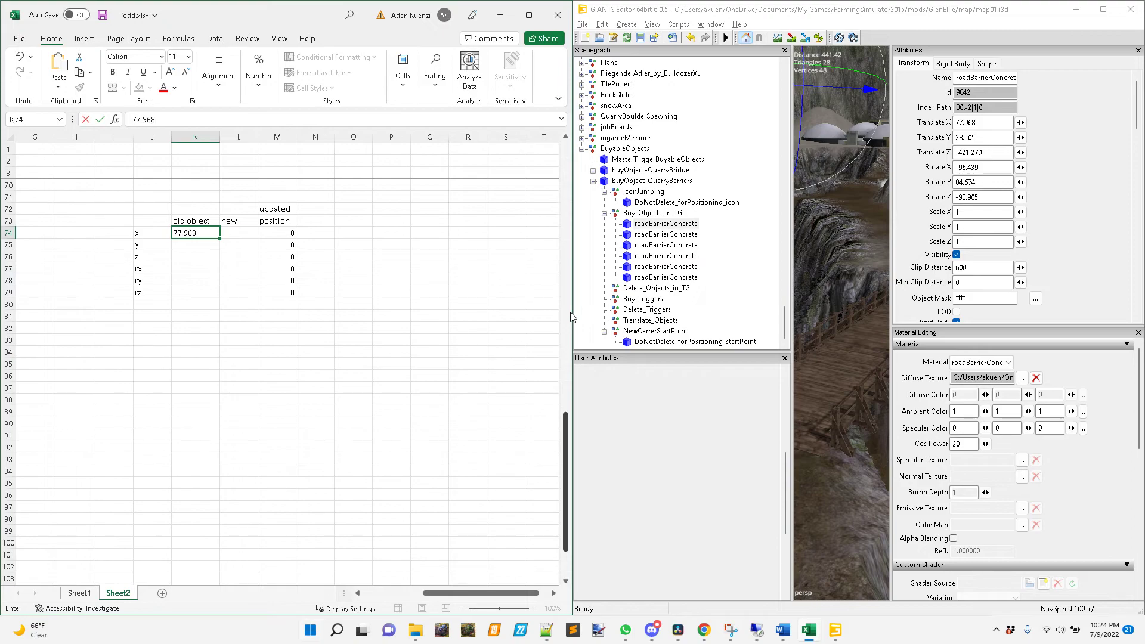
{"action": "key", "text": "Return"}
{"action": "type", "text": "28.505"}
{"action": "key", "text": "Return"}
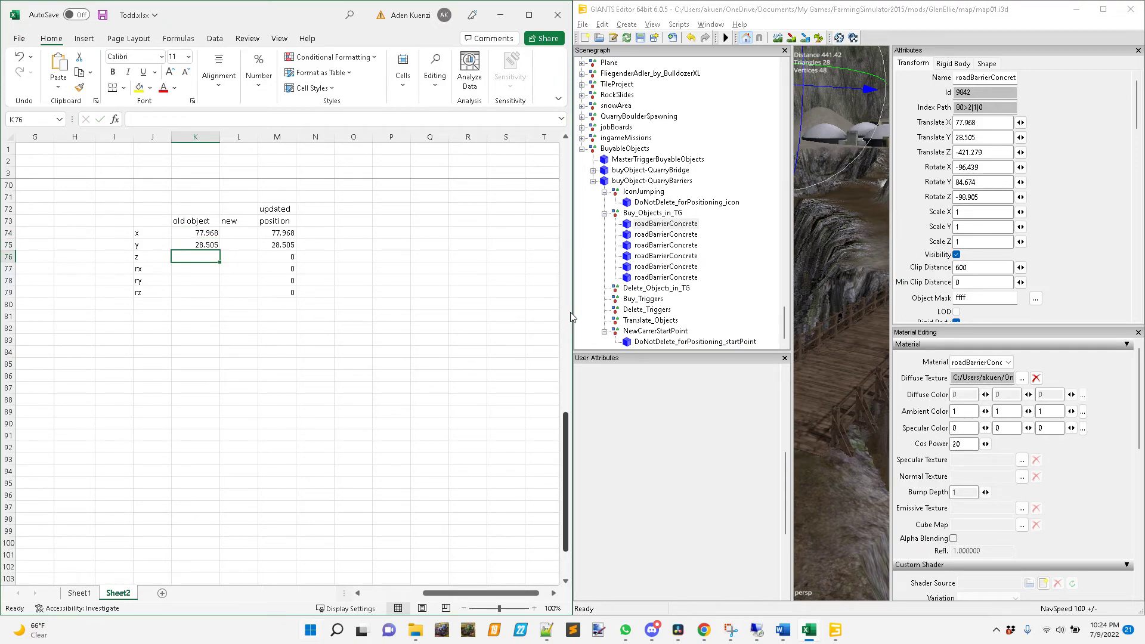
{"action": "type", "text": "-421.279"}
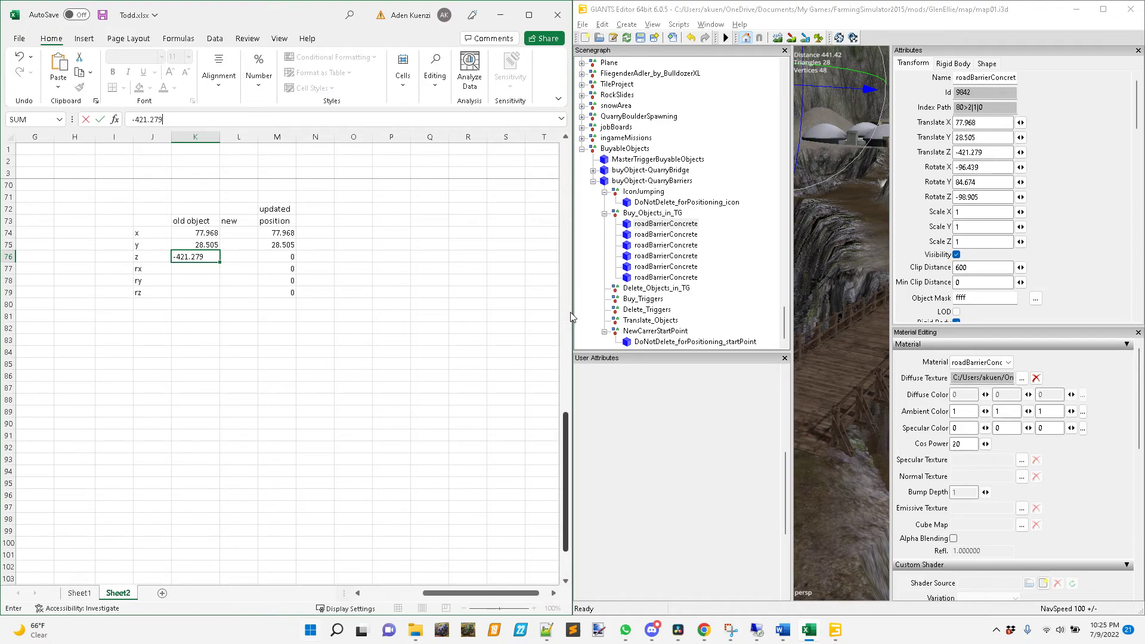
{"action": "key", "text": "Return"}
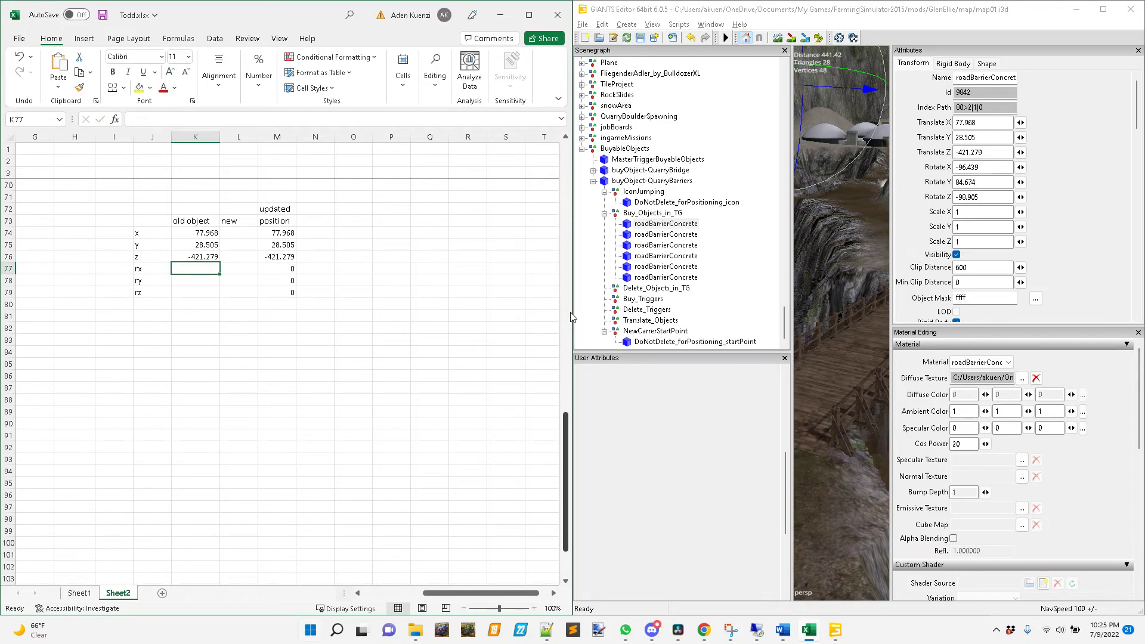
Enter the first barrier's rotation in the old object column: rx -96.439, ry 84.674 and rz -98.905.
{"action": "type", "text": ".96."}
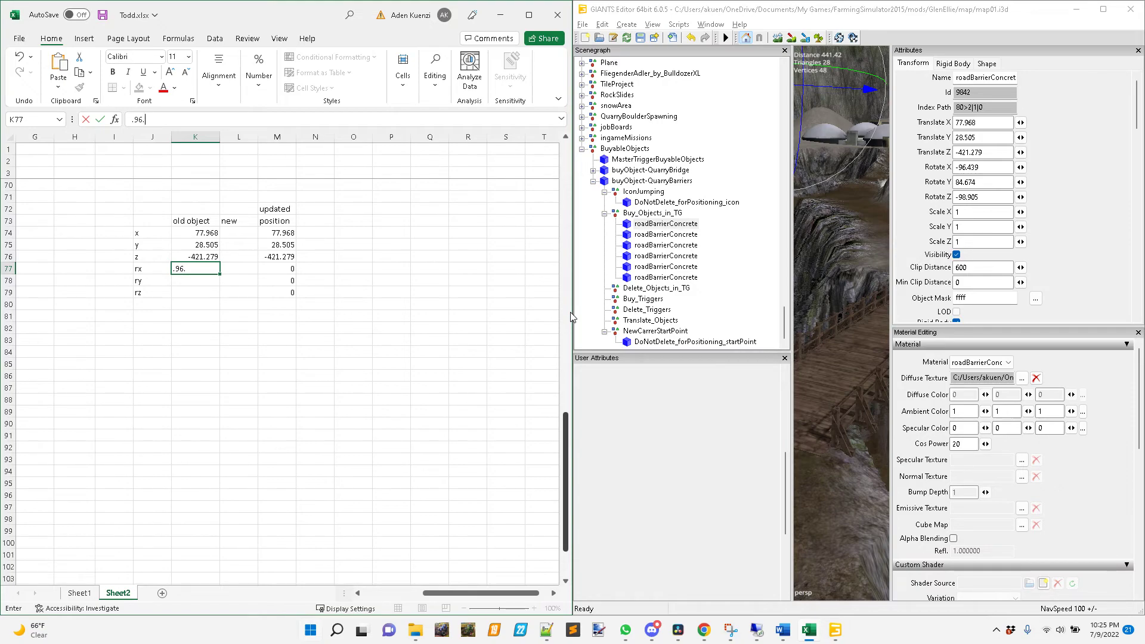
{"action": "key", "text": "BackSpace"}
{"action": "key", "text": "BackSpace"}
{"action": "key", "text": "BackSpace"}
{"action": "key", "text": "BackSpace"}
{"action": "type", "text": "-96.439"}
{"action": "key", "text": "Return"}
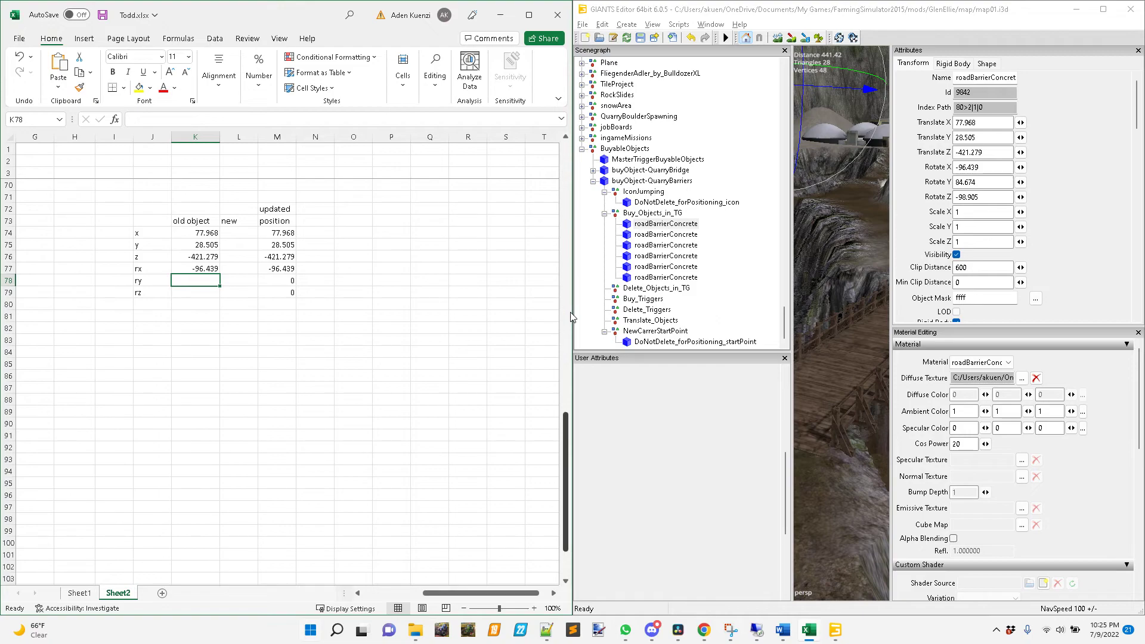
{"action": "type", "text": "84.674"}
{"action": "key", "text": "Return"}
{"action": "type", "text": "-"}
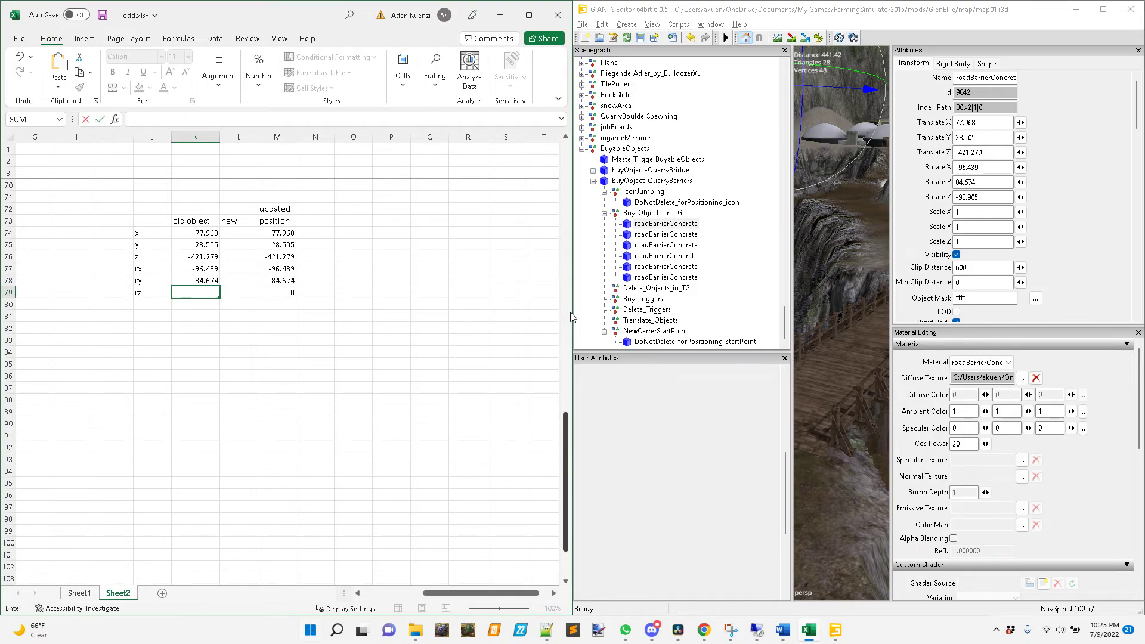
{"action": "type", "text": "98.905"}
{"action": "key", "text": "Return"}
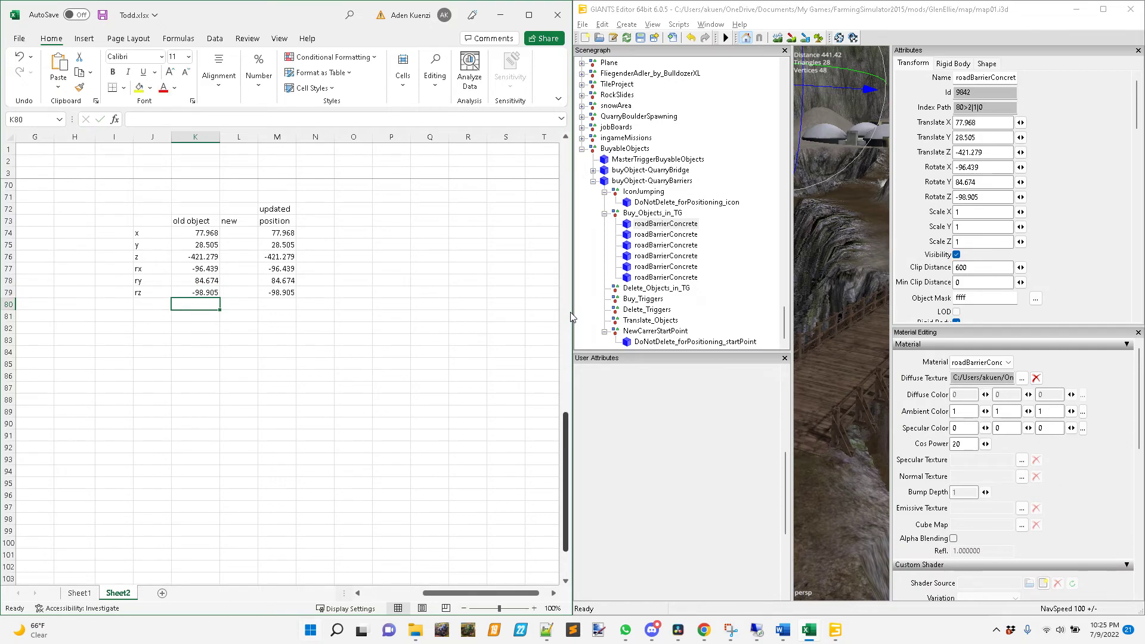
Move buyObject-QuarryBarriers onto the ground at the other end of the bridge, at about x 101.4, y 25, z -441.7.
{"action": "left_click", "coordinate": [646, 216]}
{"action": "left_click", "coordinate": [646, 214]}
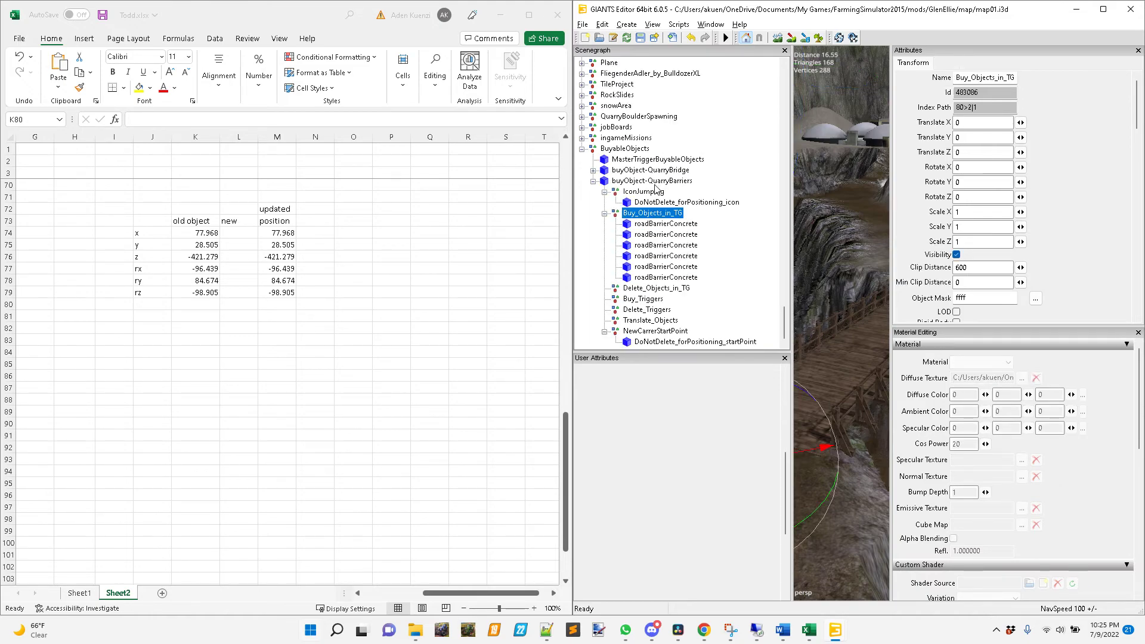
{"action": "left_click", "coordinate": [642, 182]}
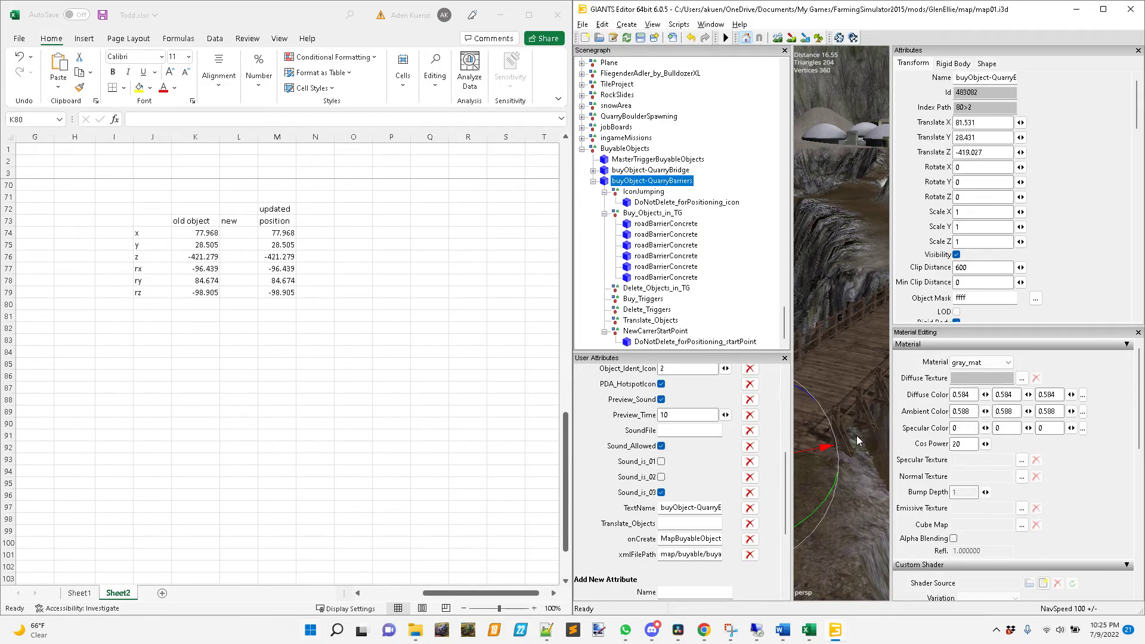
{"action": "scroll", "coordinate": [849, 435], "scroll_direction": "down", "scroll_amount": 3}
{"action": "left_click", "coordinate": [1104, 8]}
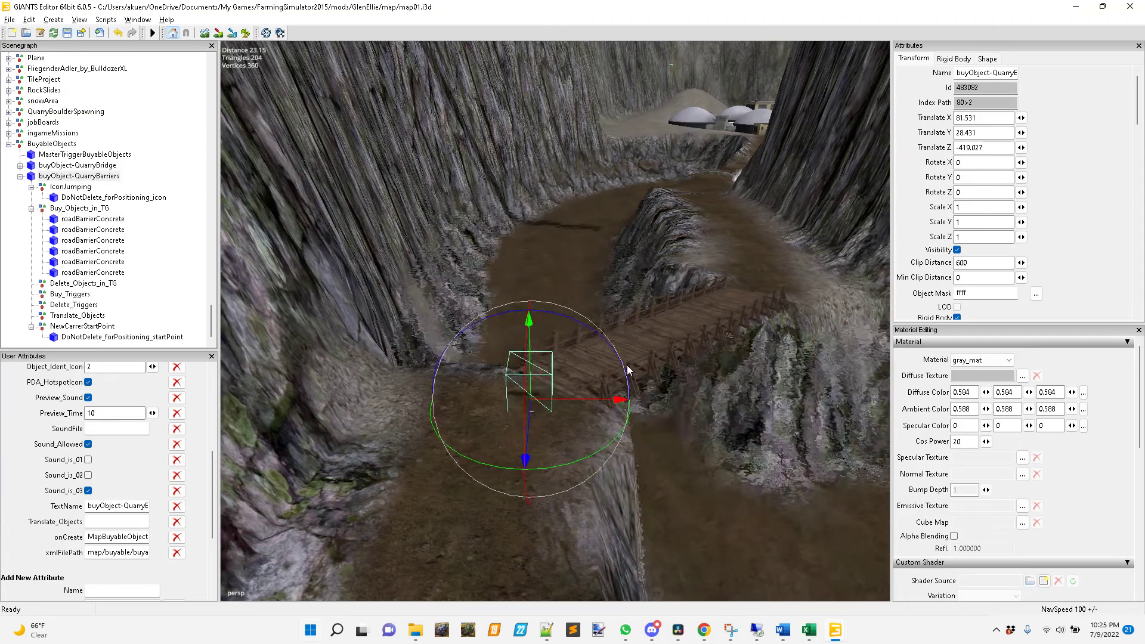
{"action": "right_click_drag", "start_coordinate": [628, 370], "coordinate": [620, 367]}
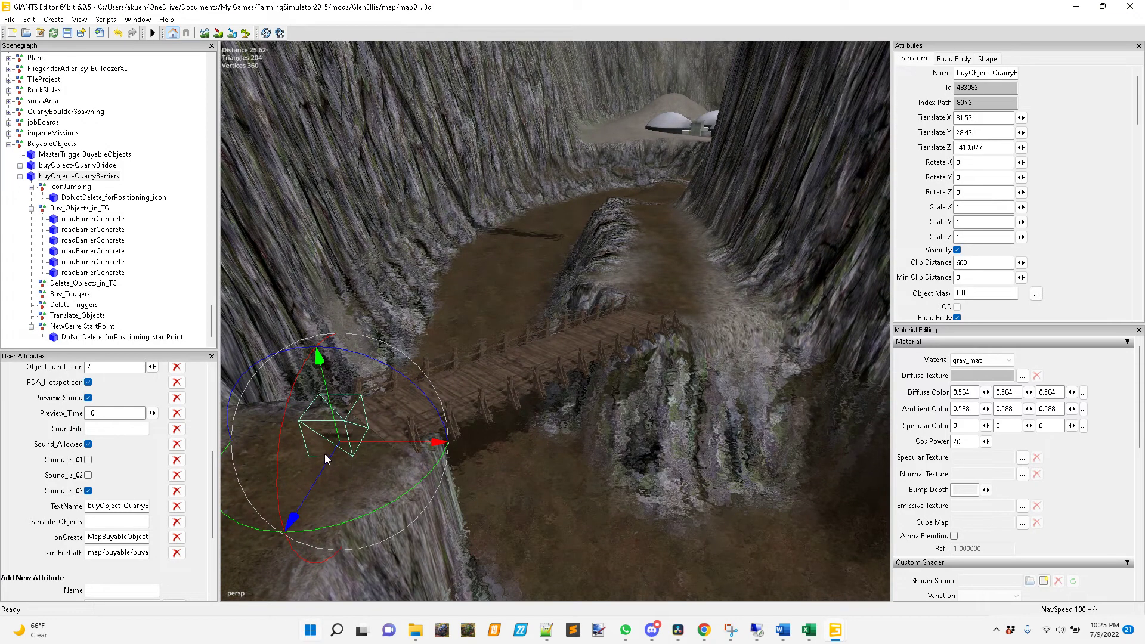
{"action": "right_click_drag", "start_coordinate": [462, 429], "coordinate": [420, 440]}
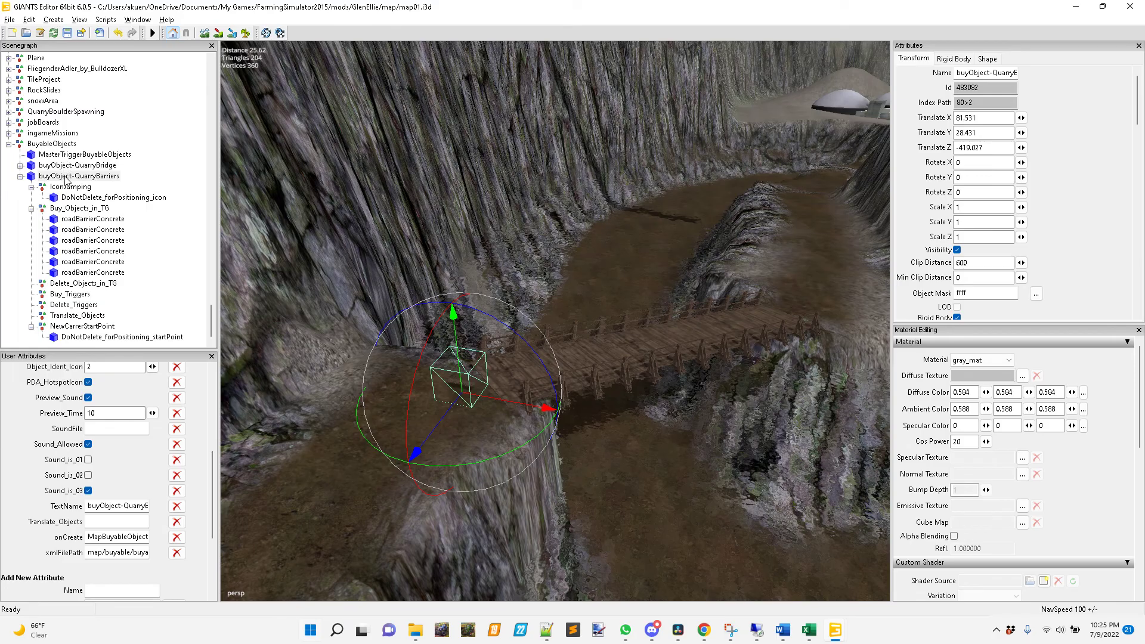
{"action": "right_click_drag", "start_coordinate": [610, 391], "coordinate": [539, 400]}
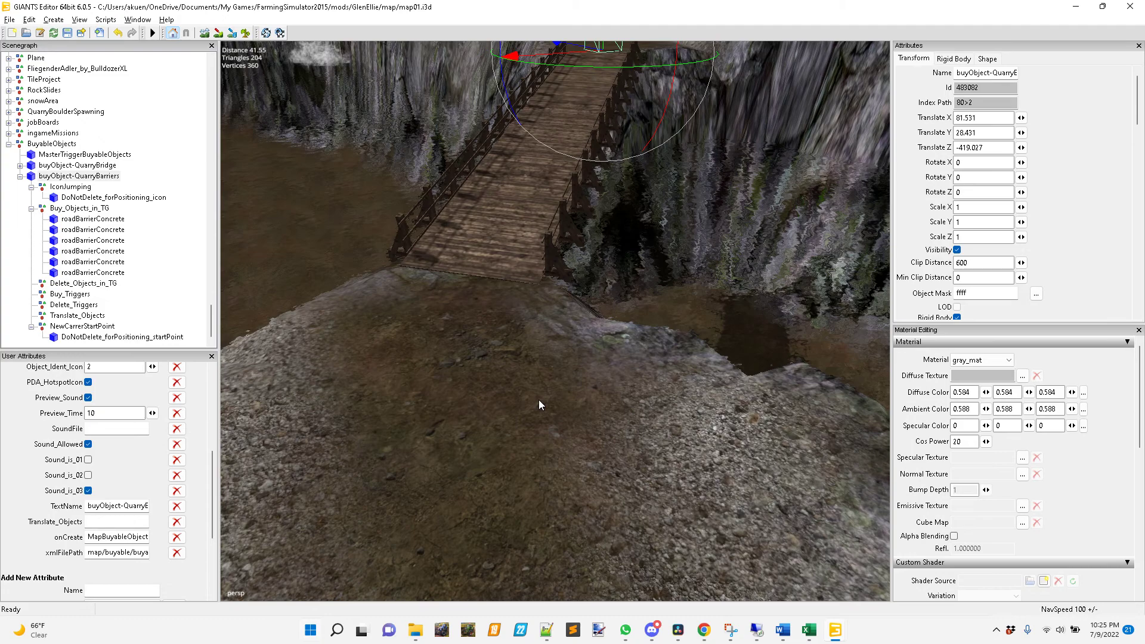
{"action": "left_click", "coordinate": [450, 312], "text": "ctrl+shift"}
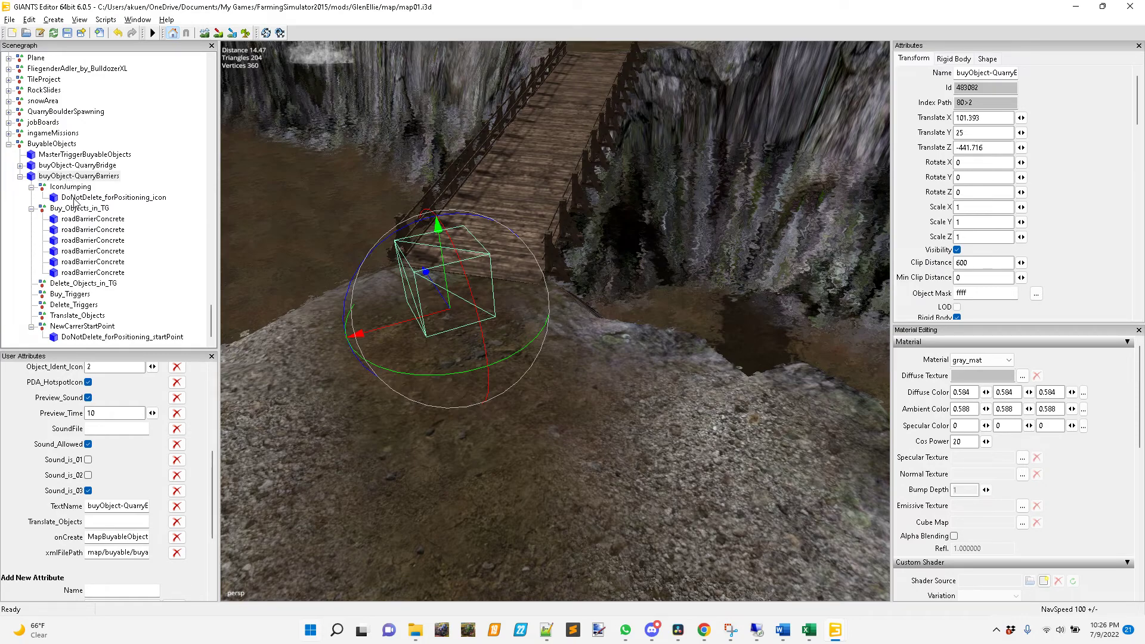
Check the icon and start point positioning placeholders of buyObject-QuarryBarriers and collapse the NewCarrerStartPoint group.
{"action": "left_click", "coordinate": [75, 201]}
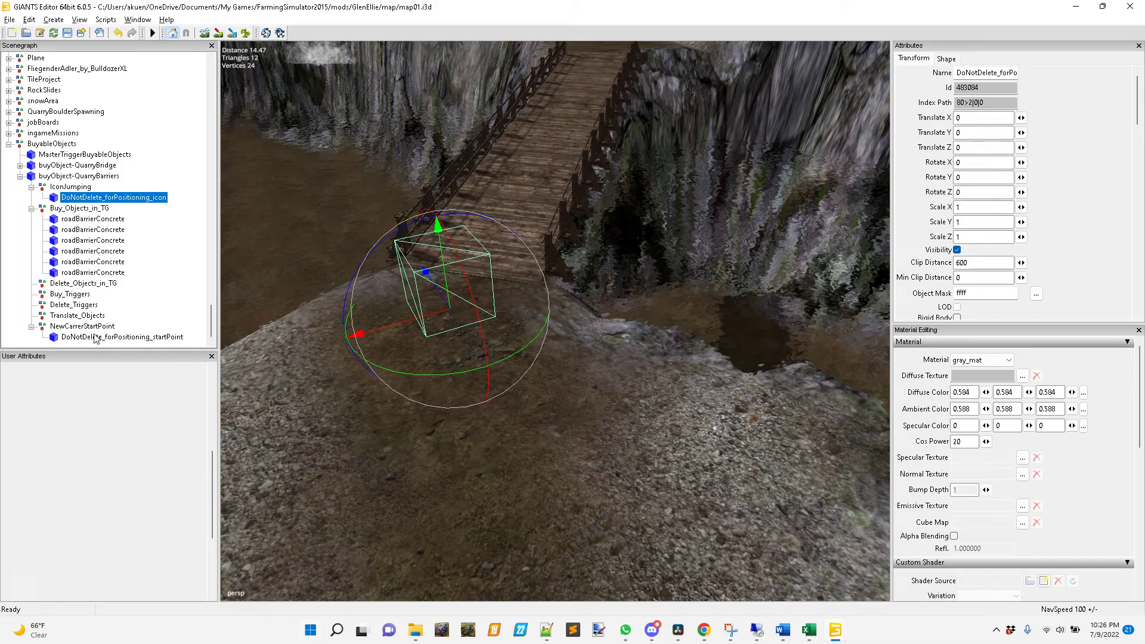
{"action": "left_click", "coordinate": [95, 338]}
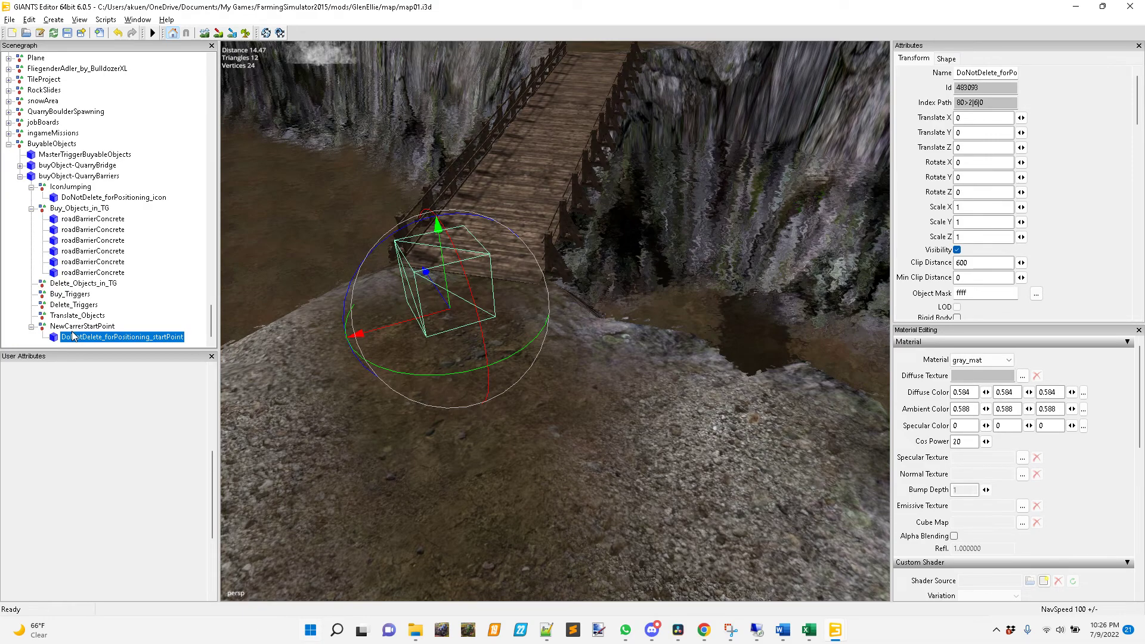
{"action": "left_click", "coordinate": [32, 327]}
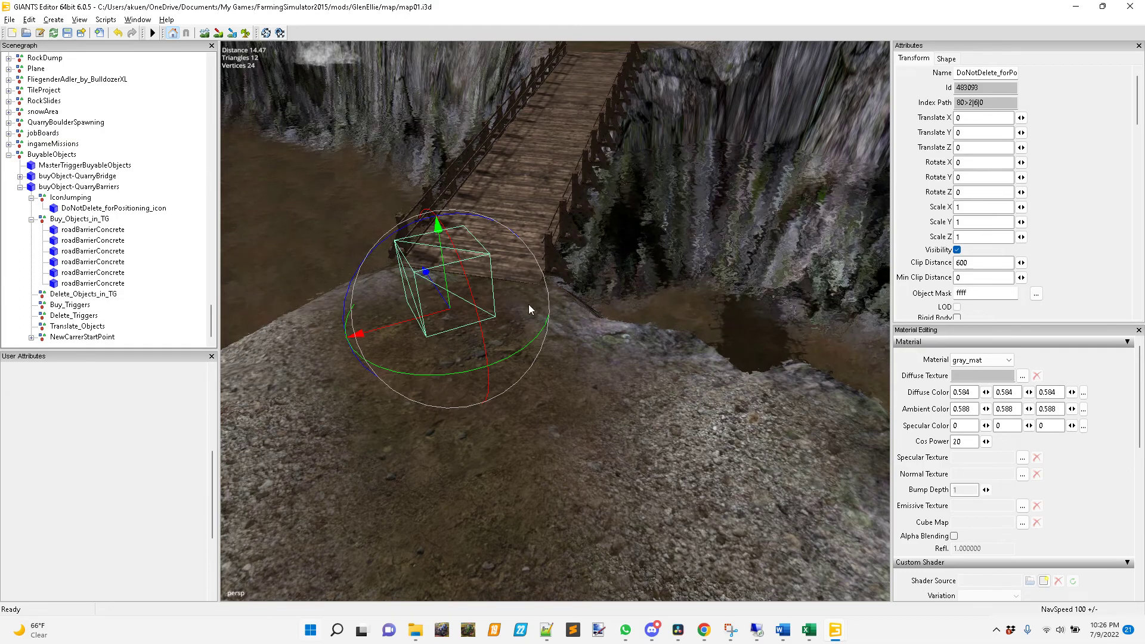
Enter buyObject-QuarryBarriers' translation in the Excel calculator's new column: x 101.393, y 25 and z -441.716.
{"action": "left_click", "coordinate": [70, 187]}
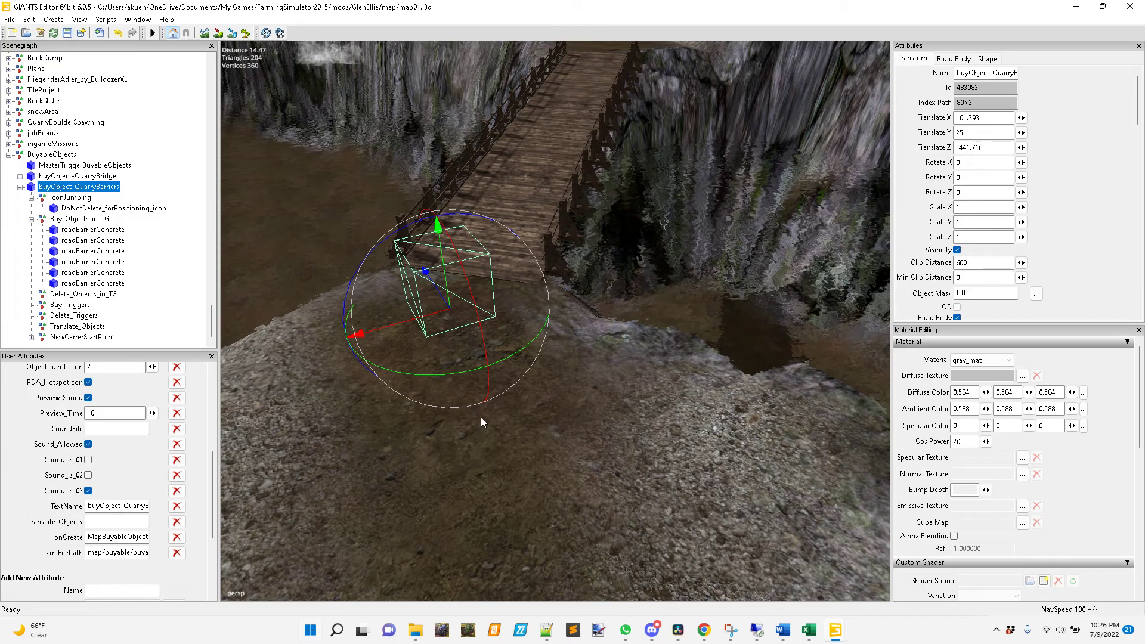
{"action": "double_click", "coordinate": [400, 10]}
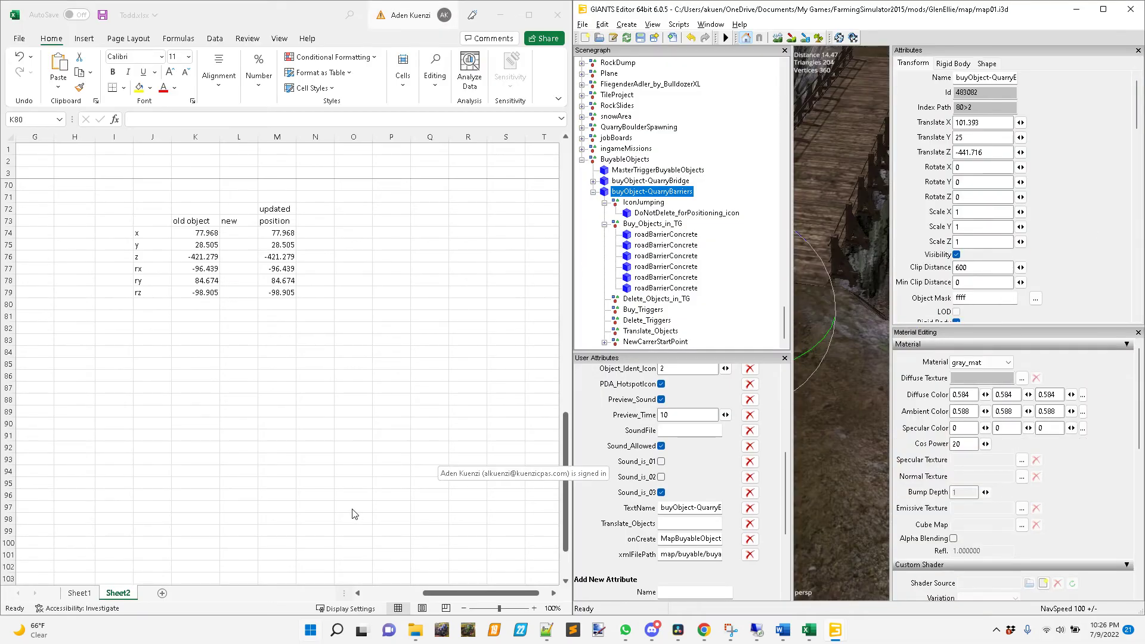
{"action": "left_click", "coordinate": [247, 234]}
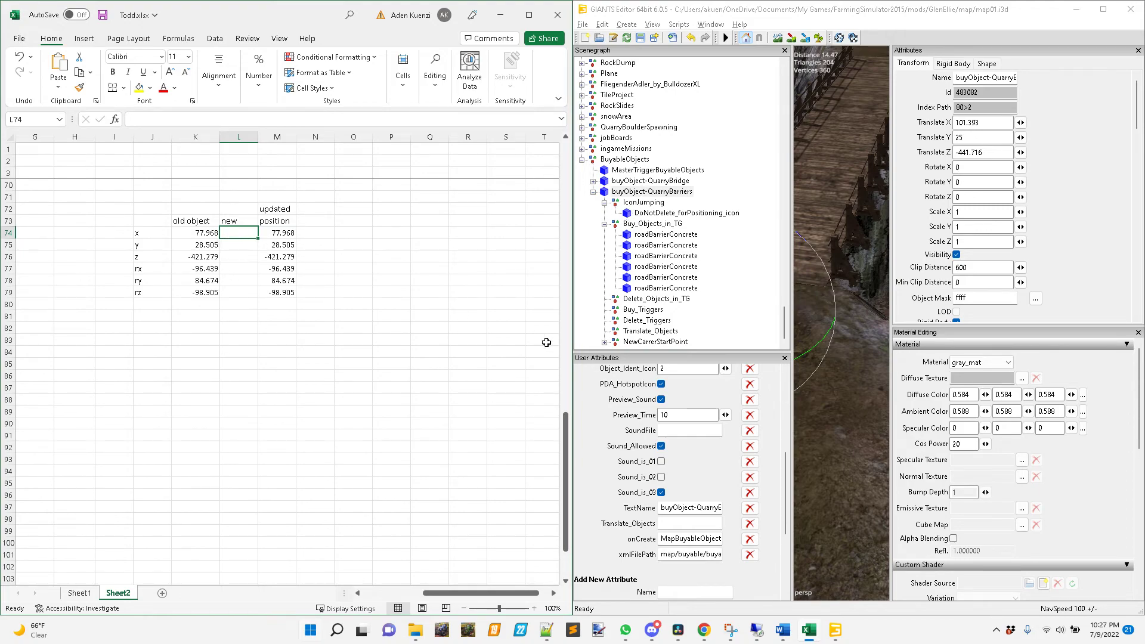
{"action": "type", "text": "101.393"}
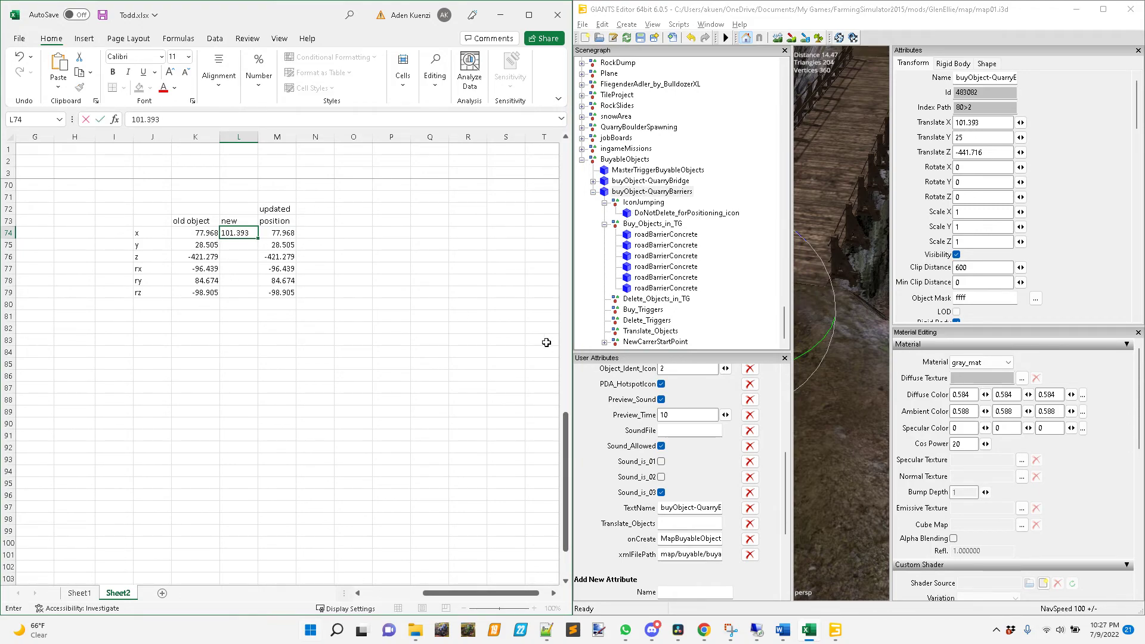
{"action": "key", "text": "Return"}
{"action": "type", "text": "25"}
{"action": "key", "text": "Return"}
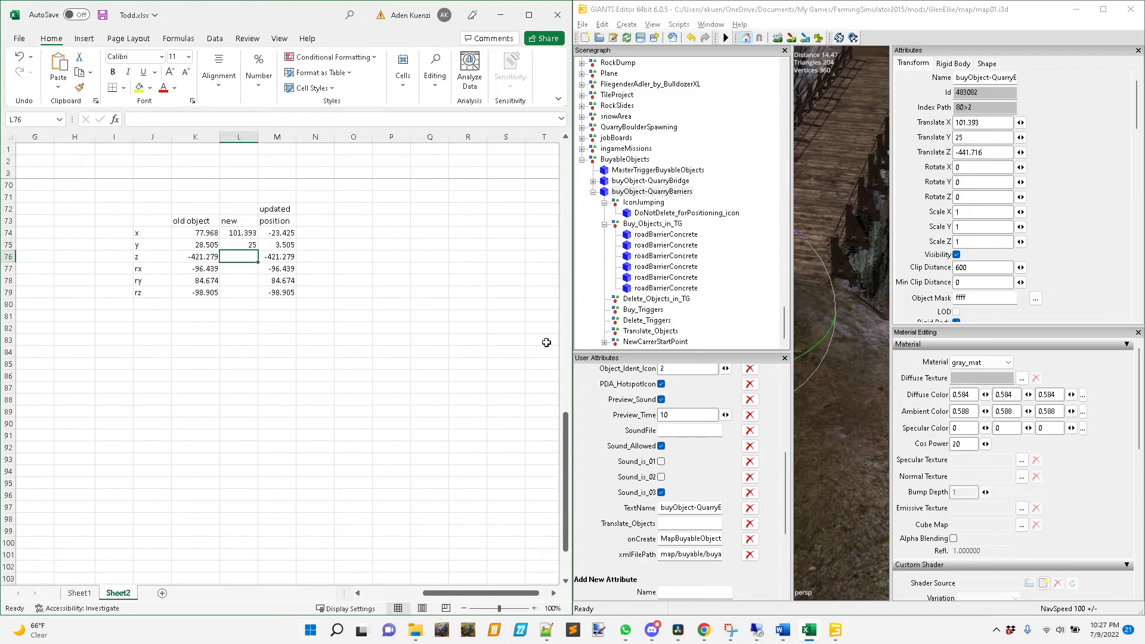
{"action": "type", "text": "-44"}
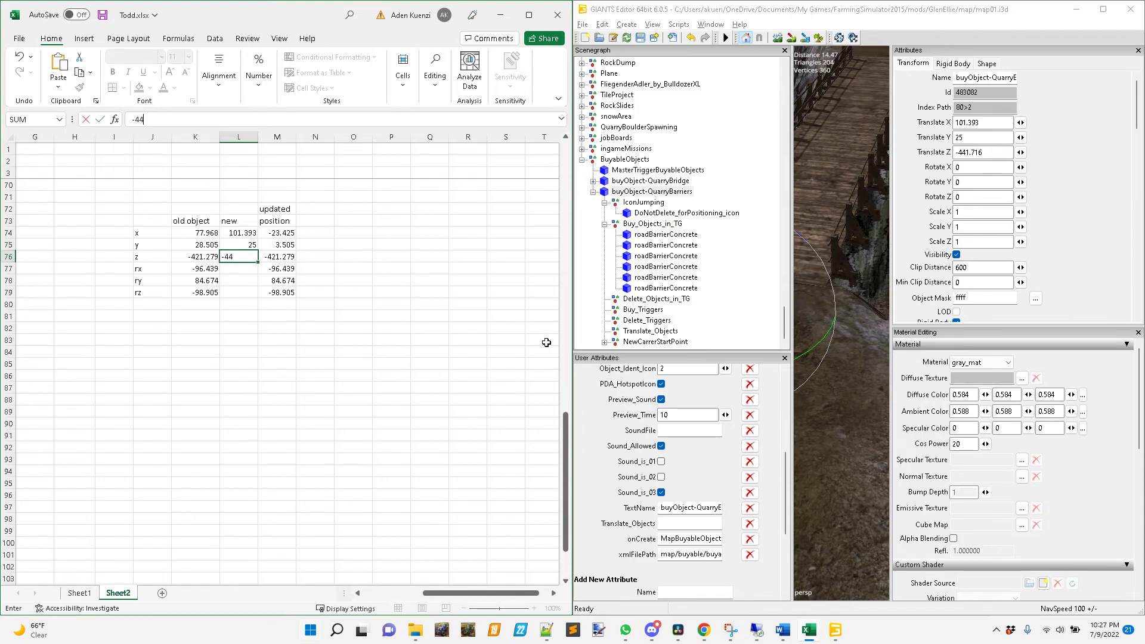
{"action": "type", "text": "1.716"}
{"action": "key", "text": "Return"}
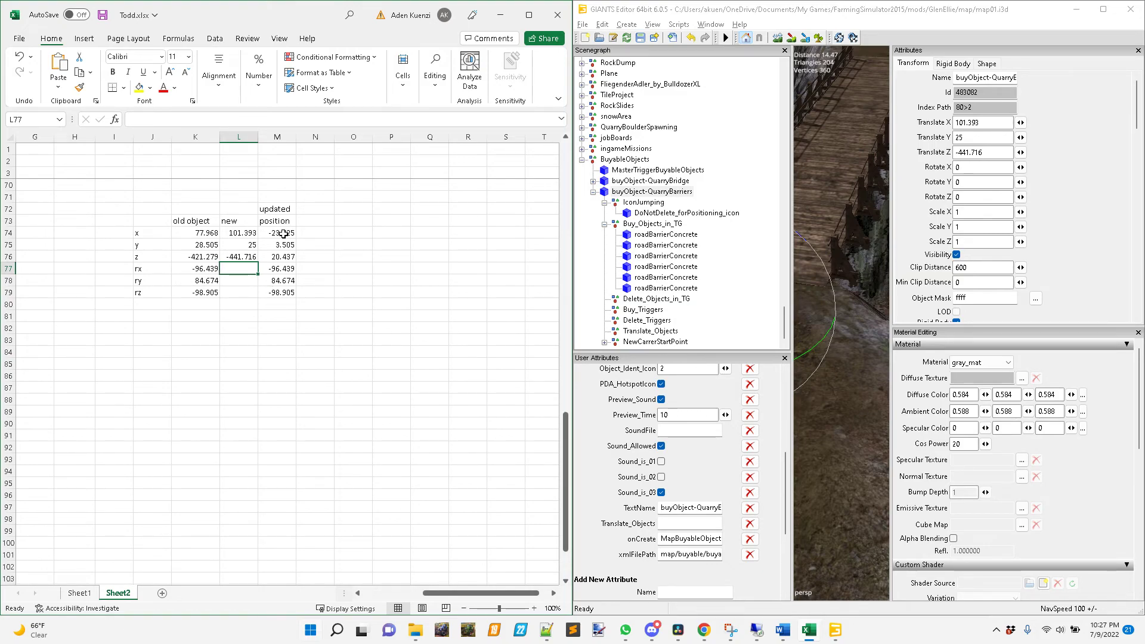
Set the first roadBarrierConcrete's translation in GIANTS Editor to the updated position: X -23.425, Y 3.505 and Z 20.437.
{"action": "left_click", "coordinate": [656, 240]}
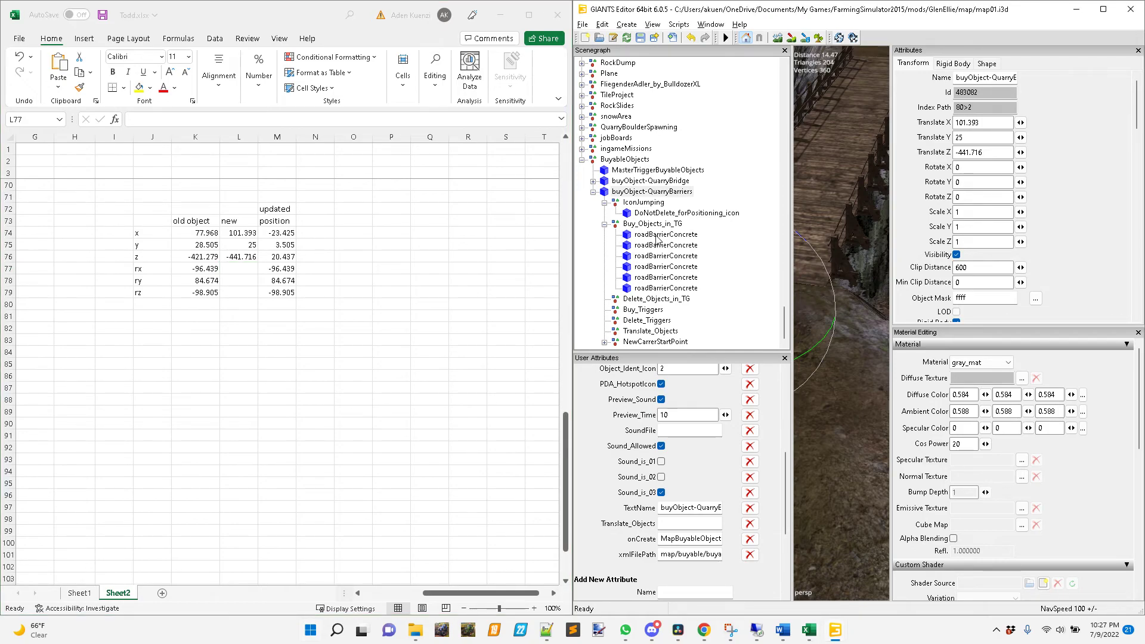
{"action": "left_click", "coordinate": [656, 236]}
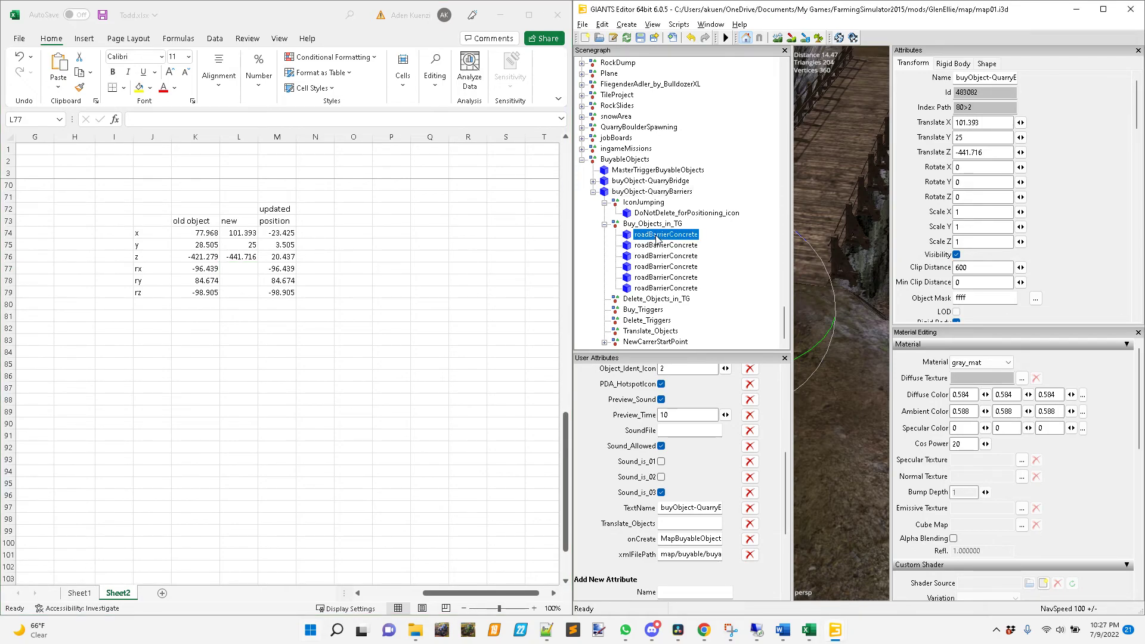
{"action": "double_click", "coordinate": [995, 125]}
{"action": "type", "text": "-"}
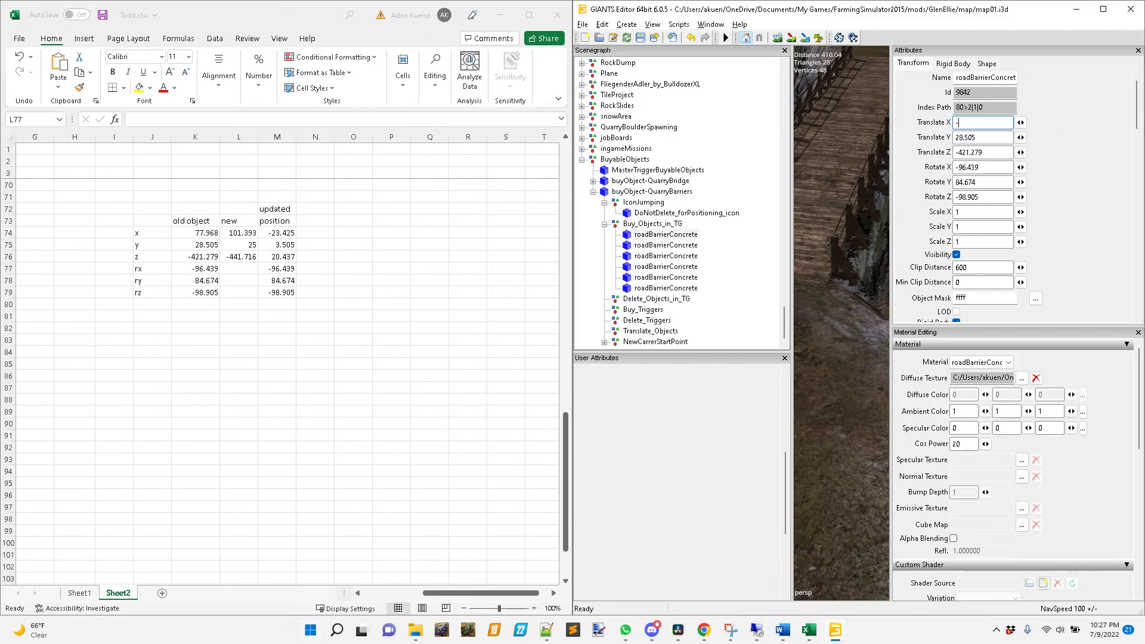
{"action": "type", "text": "23.425"}
{"action": "key", "text": "Tab"}
{"action": "type", "text": "3.505"}
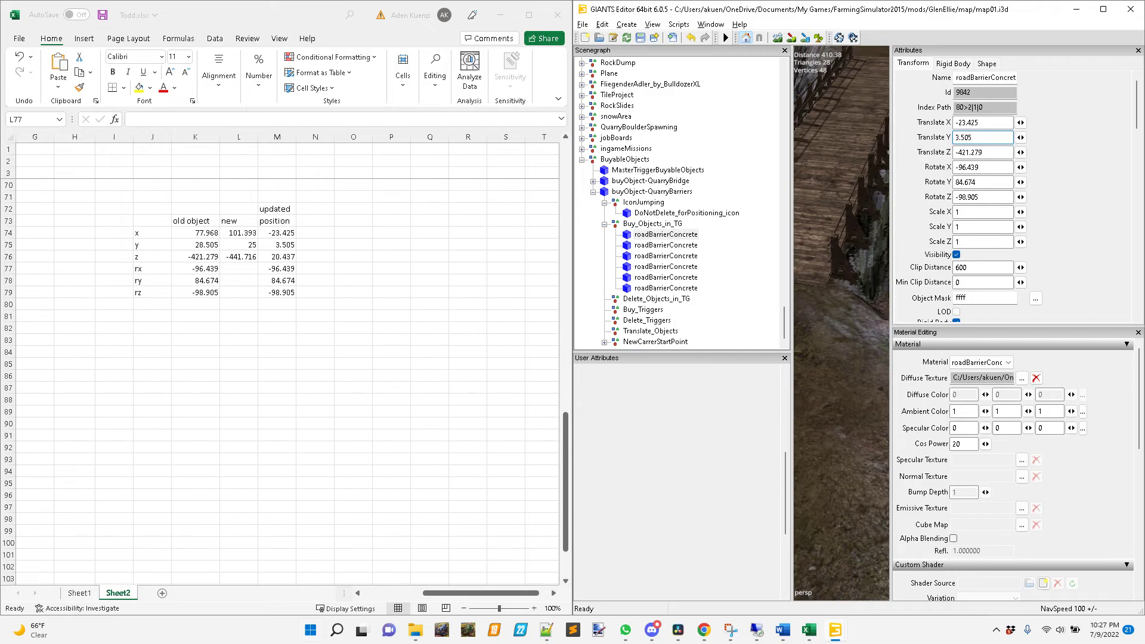
{"action": "key", "text": "Tab"}
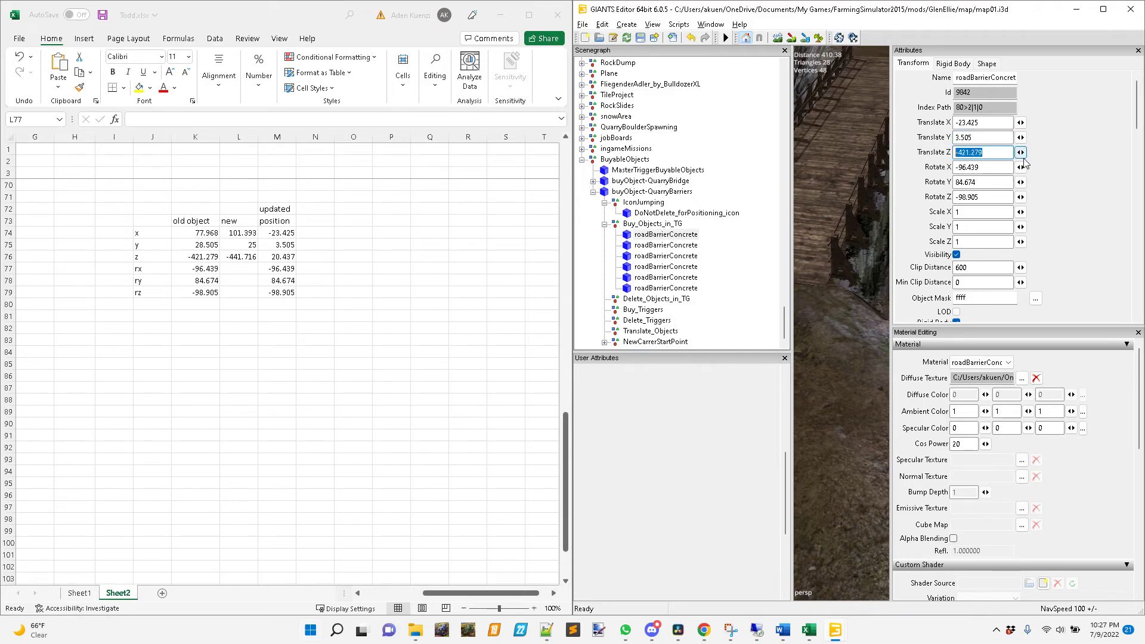
{"action": "type", "text": "20"}
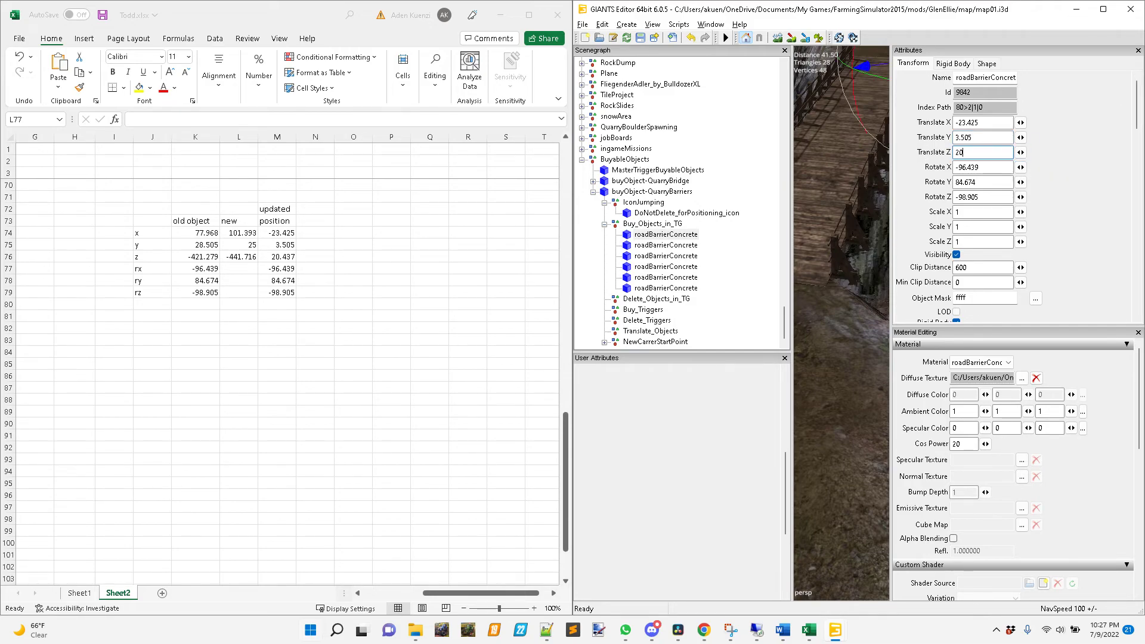
{"action": "type", "text": ".437"}
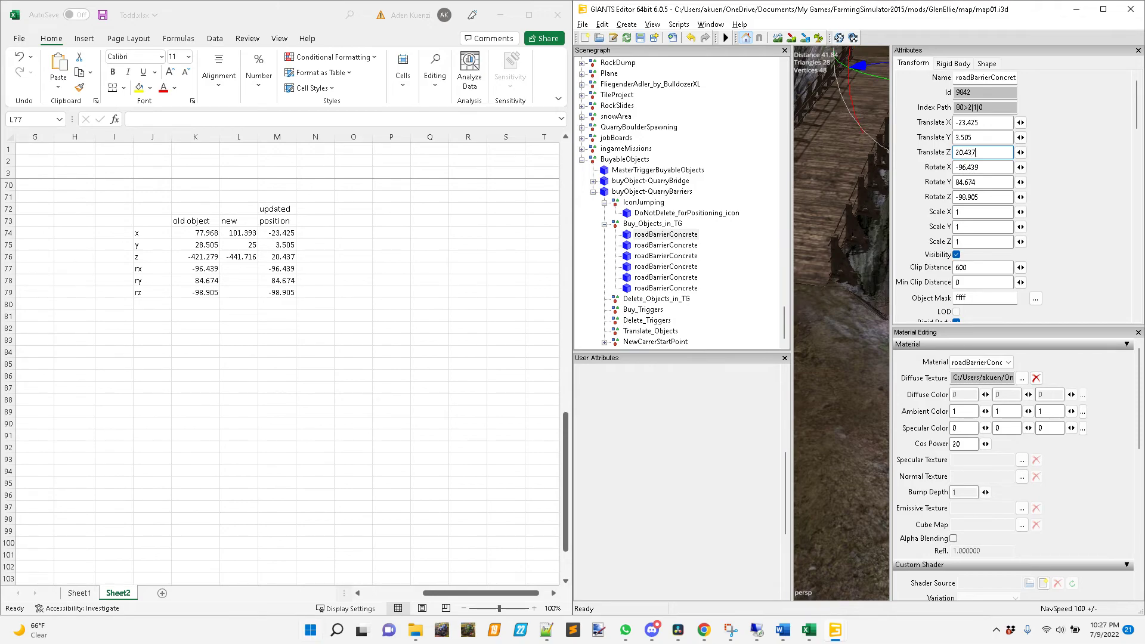
{"action": "key", "text": "Tab"}
Examine the first barrier's placement beside the quarry bridge from several angles in the enlarged viewport.
{"action": "left_click", "coordinate": [1103, 9]}
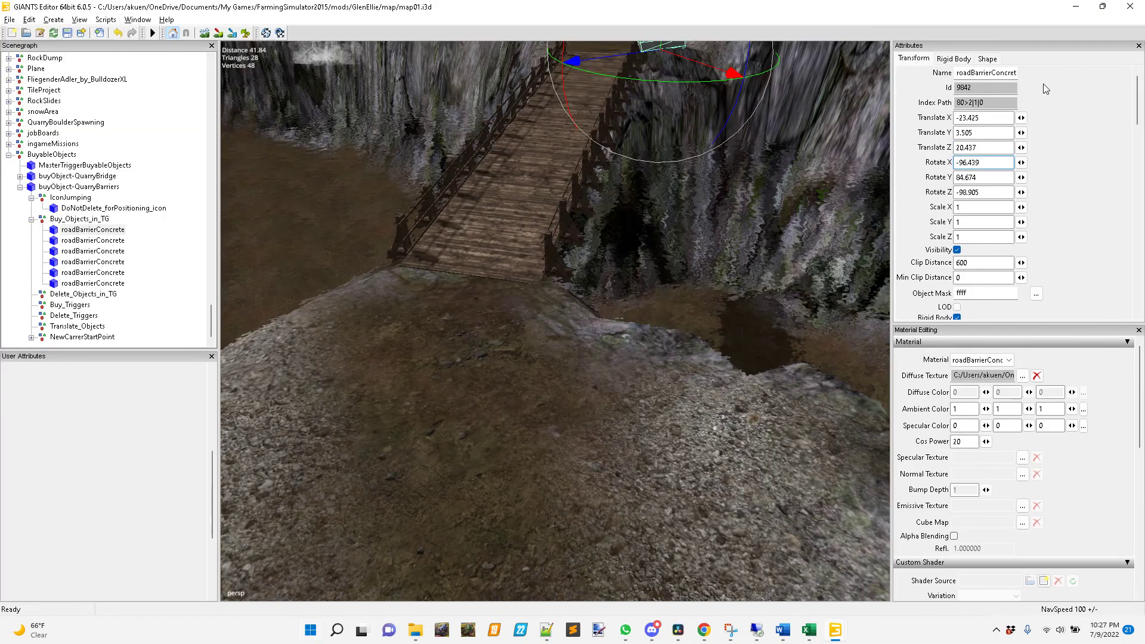
{"action": "left_click_drag", "start_coordinate": [609, 322], "coordinate": [571, 346], "text": "alt"}
{"action": "scroll", "coordinate": [585, 341], "scroll_direction": "up", "scroll_amount": 4}
{"action": "middle_click_drag", "start_coordinate": [585, 341], "coordinate": [573, 345], "text": "alt"}
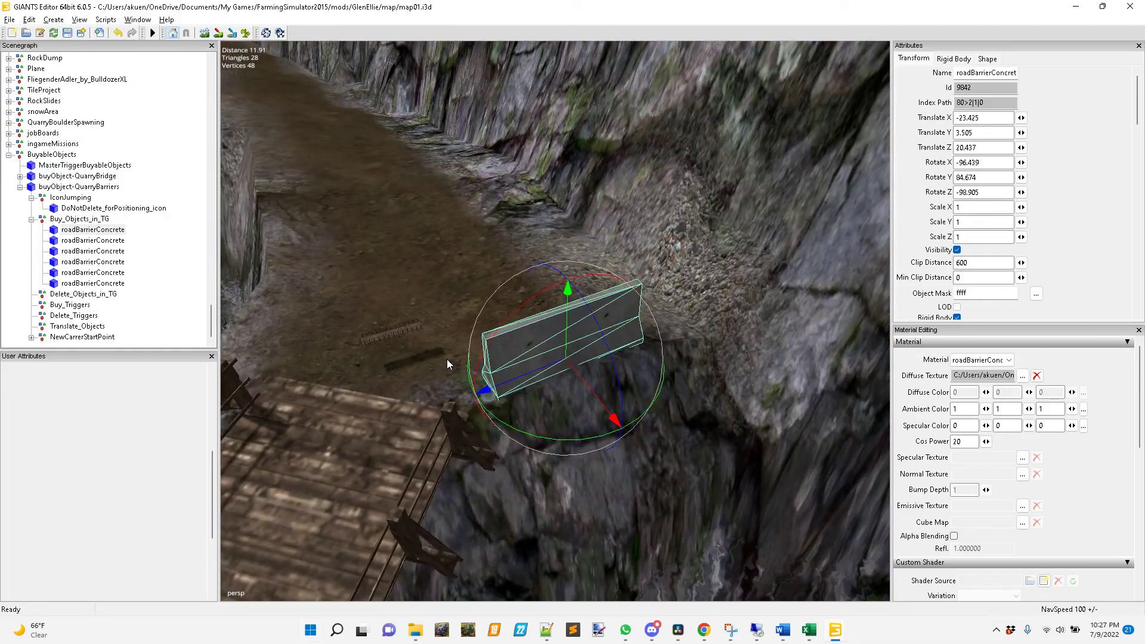
{"action": "left_click_drag", "start_coordinate": [449, 358], "coordinate": [769, 354], "text": "alt"}
{"action": "middle_click_drag", "start_coordinate": [770, 354], "coordinate": [768, 354], "text": "alt"}
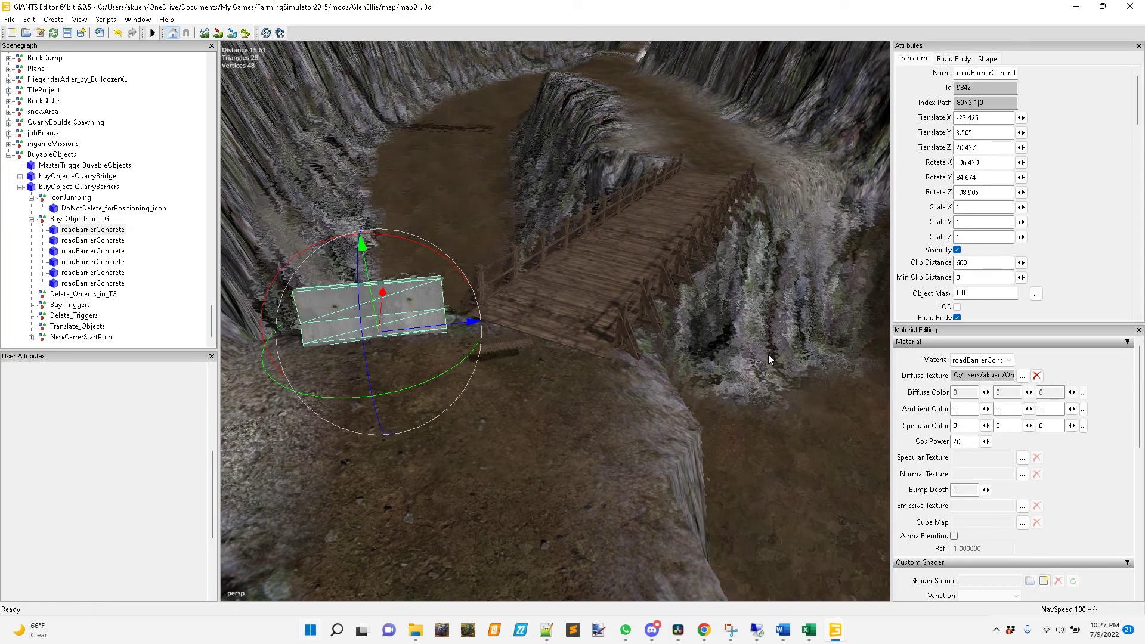
{"action": "left_click_drag", "start_coordinate": [768, 357], "coordinate": [556, 446], "text": "alt"}
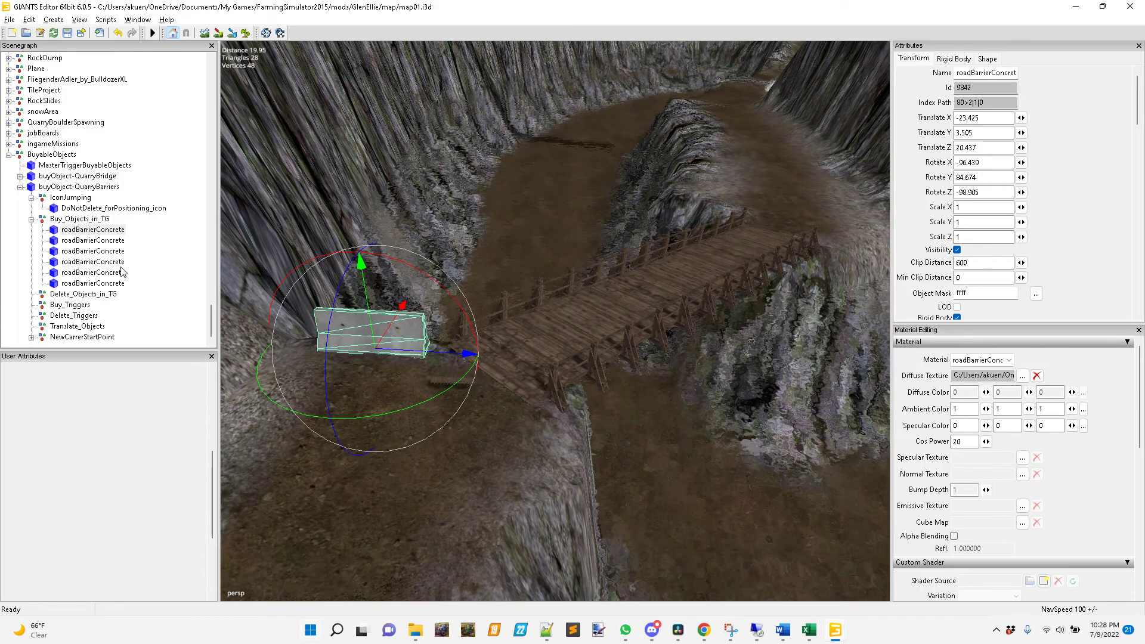
Select the second roadBarrierConcrete and clear the old object values in K74:K79 of the Excel calculator.
{"action": "left_click", "coordinate": [88, 241]}
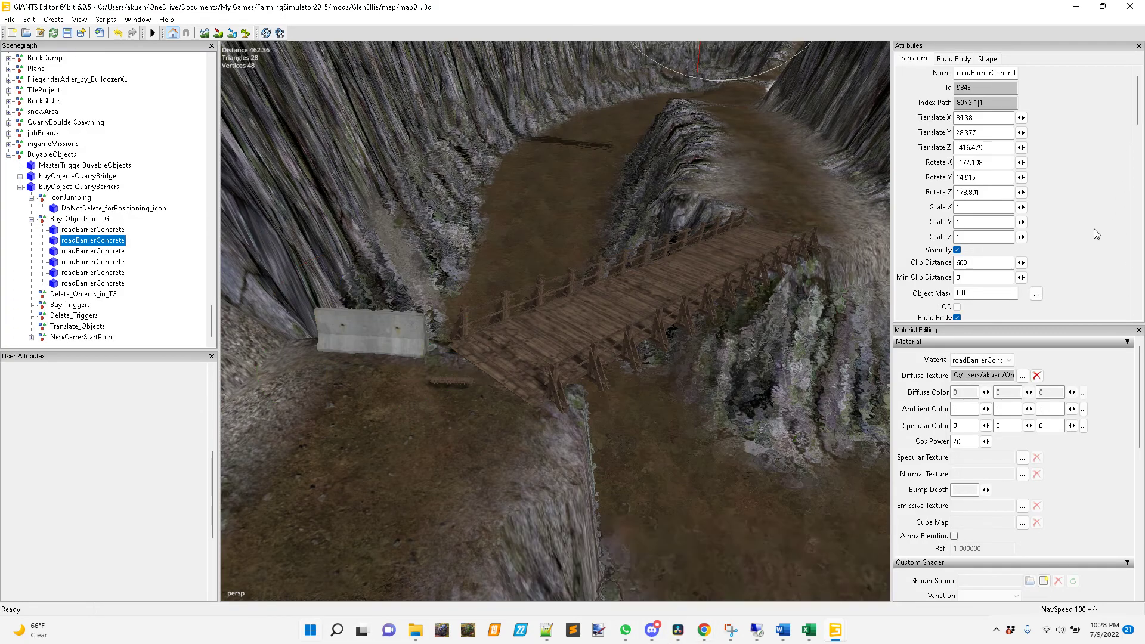
{"action": "left_click", "coordinate": [809, 630]}
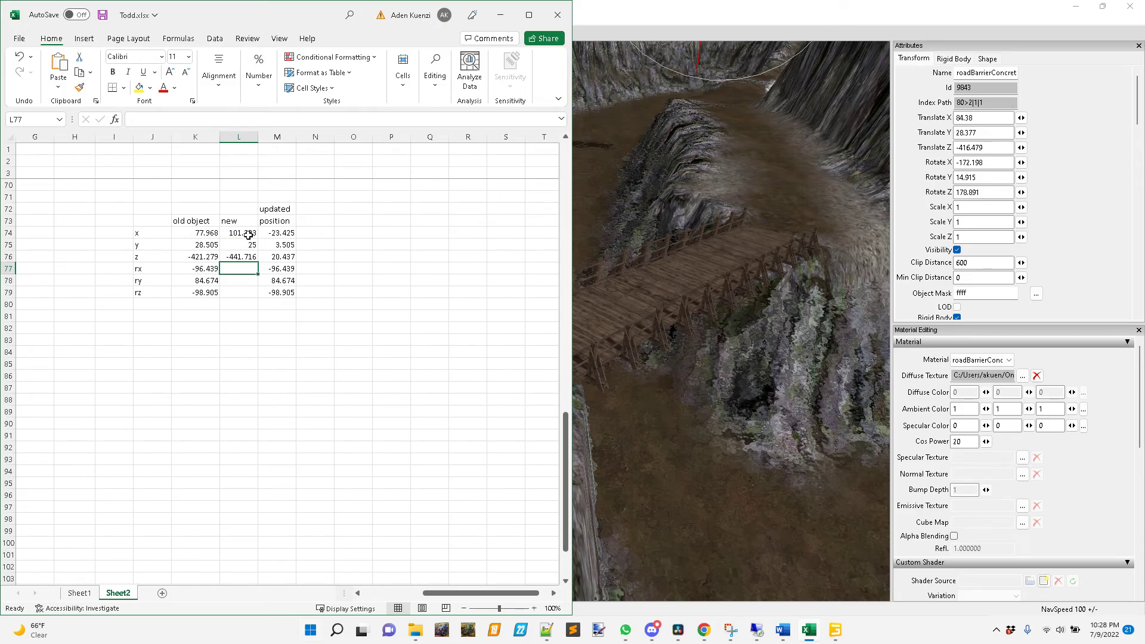
{"action": "left_click", "coordinate": [207, 271]}
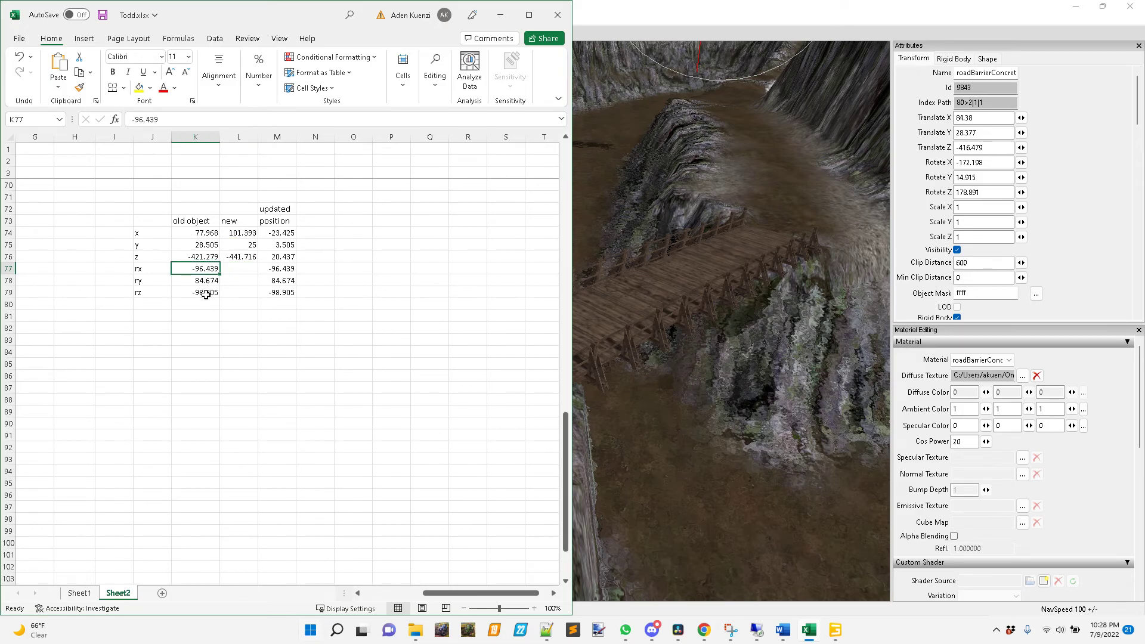
{"action": "left_click", "coordinate": [206, 293], "text": "shift"}
{"action": "key", "text": "Delete"}
{"action": "left_click_drag", "start_coordinate": [204, 235], "coordinate": [204, 261]}
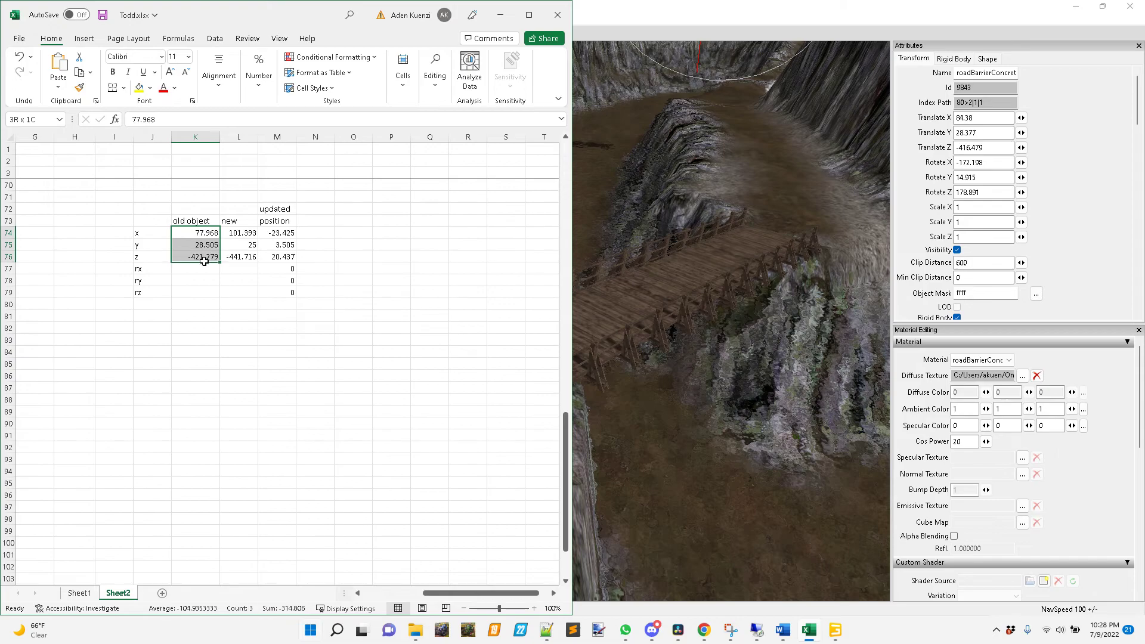
{"action": "key", "text": "Delete"}
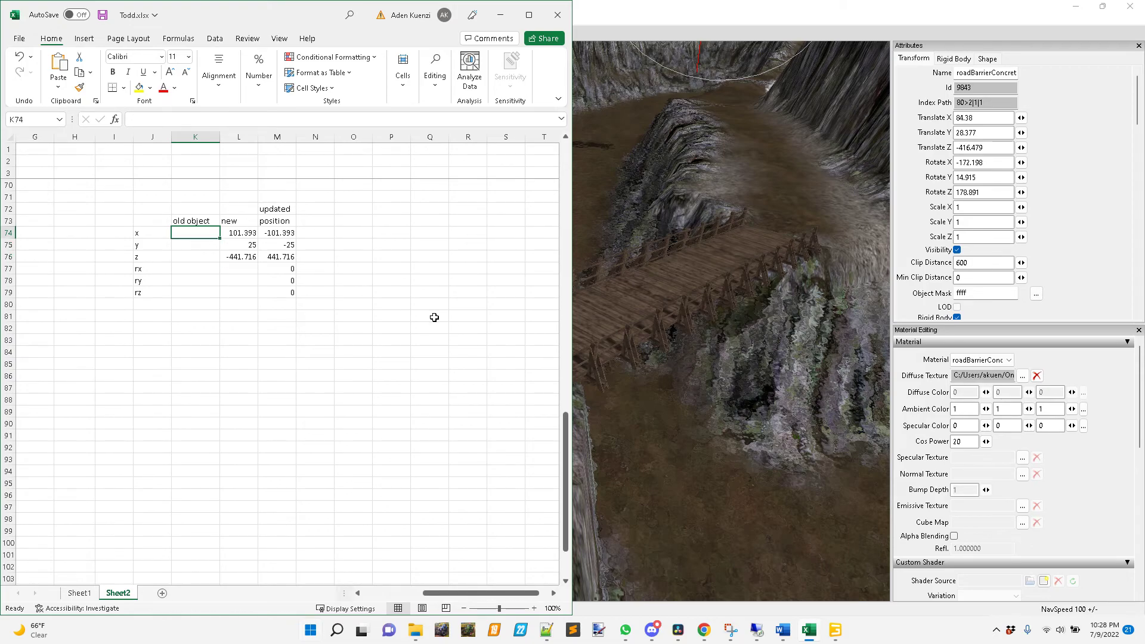
Enter the second roadBarrierConcrete's translation in the Excel calculator's old object column: x 84.38, y 28.377 and z -416.479.
{"action": "type", "text": "84.38"}
{"action": "key", "text": "Return"}
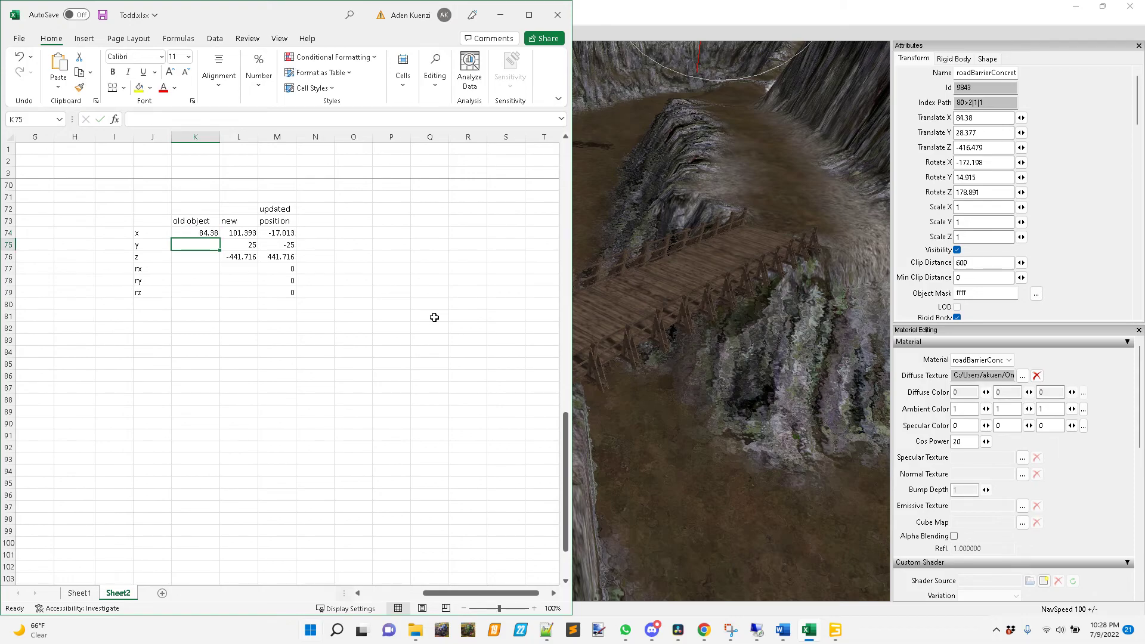
{"action": "type", "text": "28.37"}
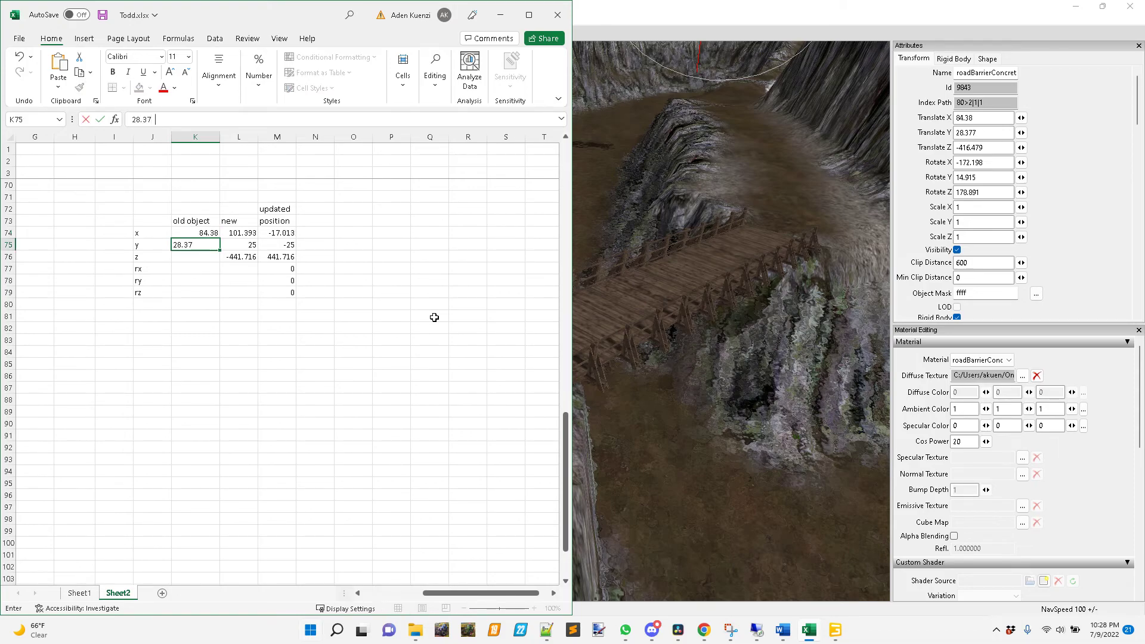
{"action": "type", "text": "7"}
{"action": "key", "text": "Return"}
{"action": "type", "text": "-416.4"}
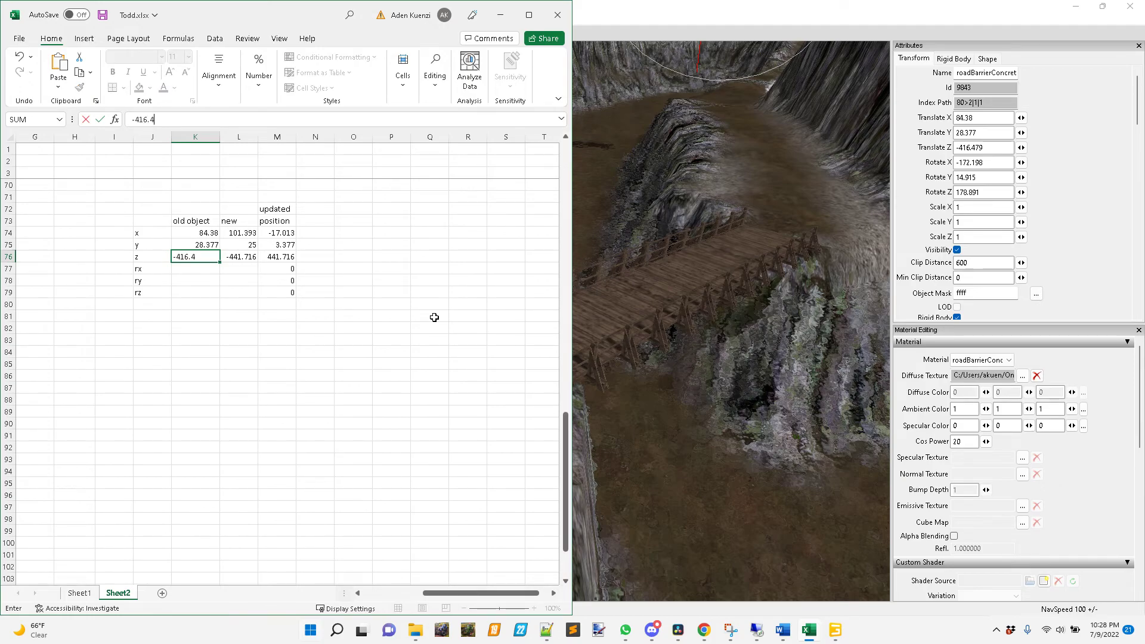
{"action": "key", "text": "Return"}
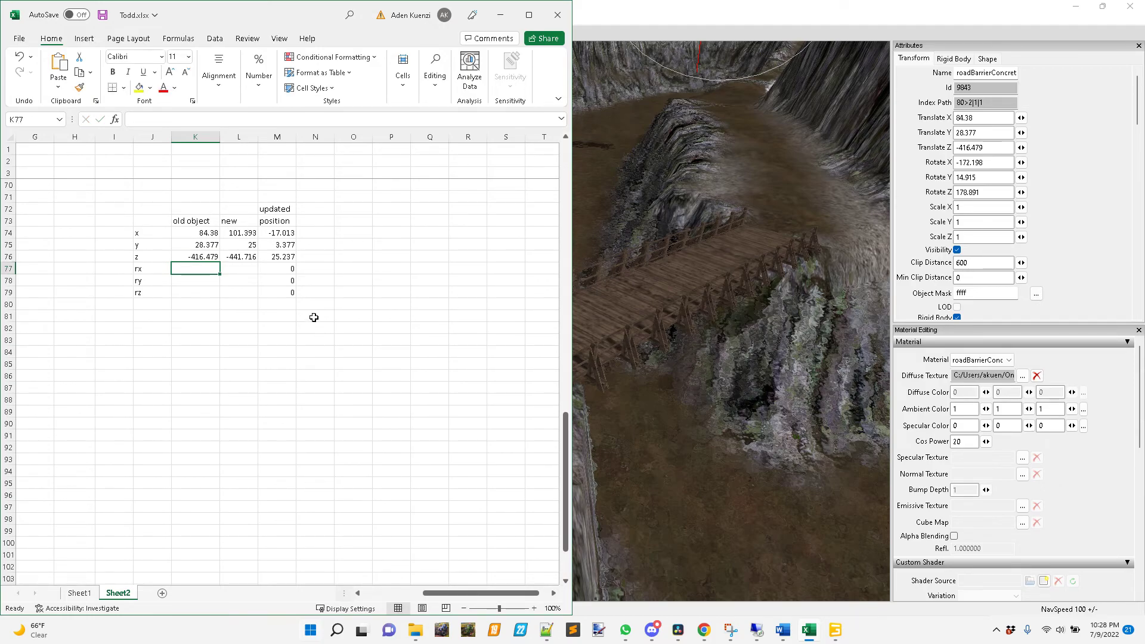
Set the second roadBarrierConcrete's translation in GIANTS Editor to the updated position: X -17.013, Y 3.377 and Z 25.237.
{"action": "left_click", "coordinate": [680, 14]}
{"action": "double_click", "coordinate": [682, 13]}
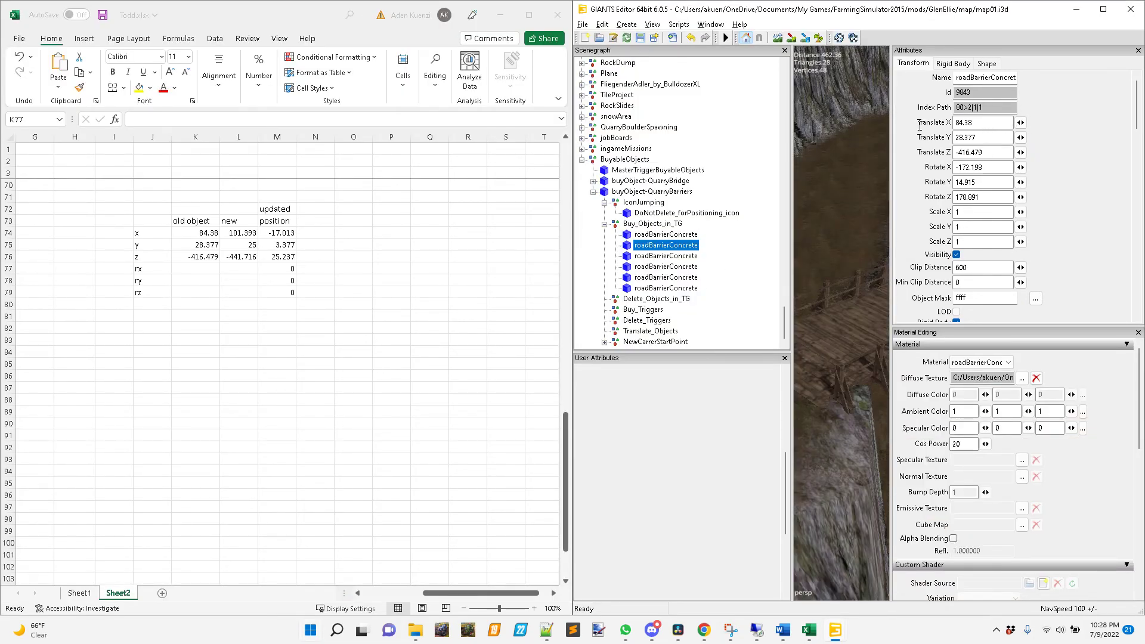
{"action": "double_click", "coordinate": [964, 123]}
{"action": "type", "text": "-17"}
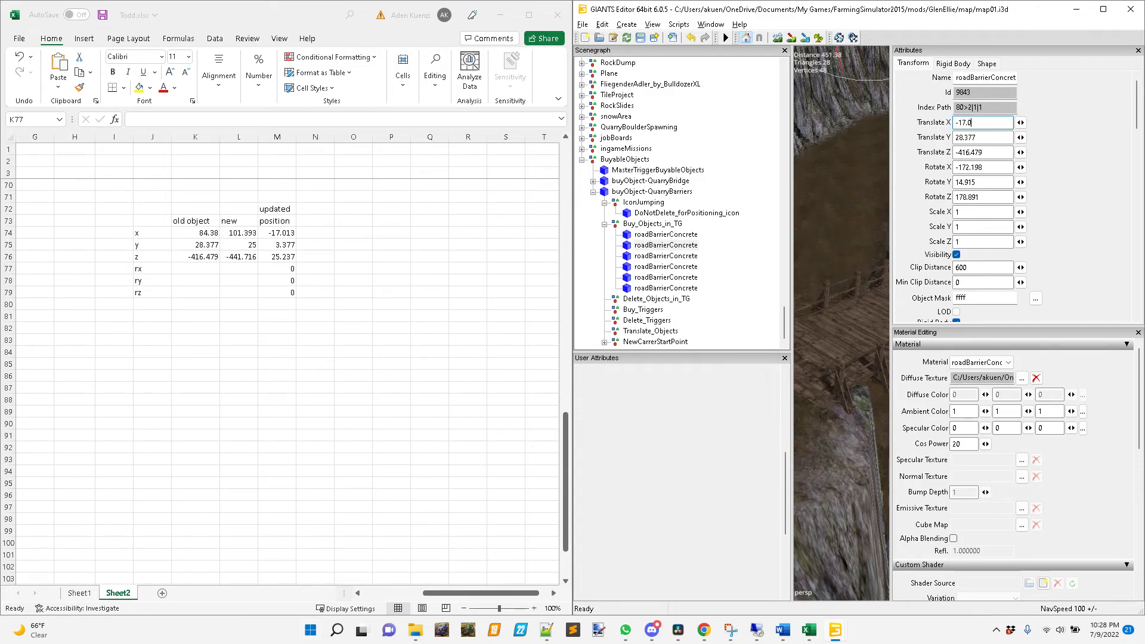
{"action": "left_click", "coordinate": [984, 137]}
{"action": "key", "text": "BackSpace"}
{"action": "key", "text": "BackSpace"}
{"action": "key", "text": "BackSpace"}
{"action": "key", "text": "BackSpace"}
{"action": "key", "text": "BackSpace"}
{"action": "key", "text": "BackSpace"}
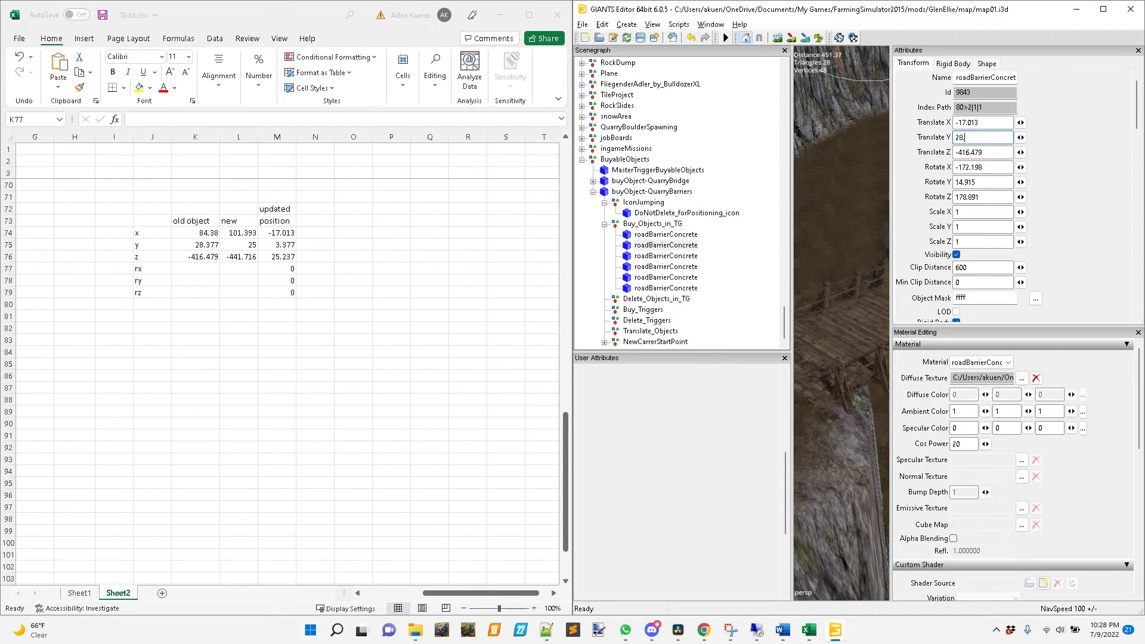
{"action": "type", "text": "3.377"}
{"action": "key", "text": "Tab"}
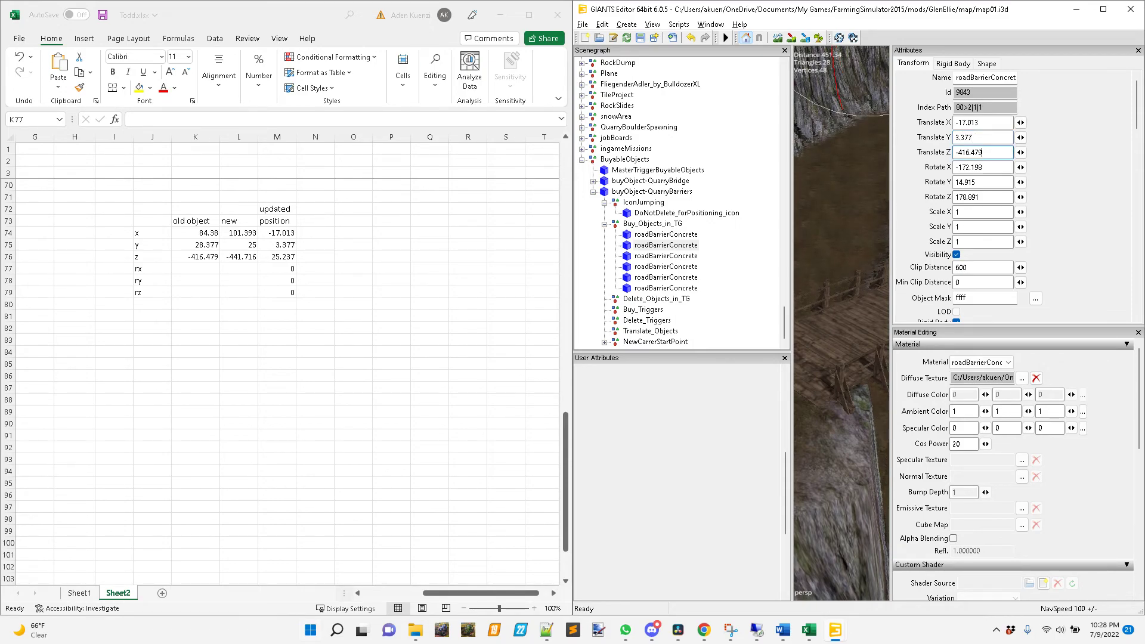
{"action": "key", "text": "BackSpace"}
{"action": "key", "text": "BackSpace"}
{"action": "key", "text": "BackSpace"}
{"action": "key", "text": "BackSpace"}
{"action": "key", "text": "BackSpace"}
{"action": "key", "text": "BackSpace"}
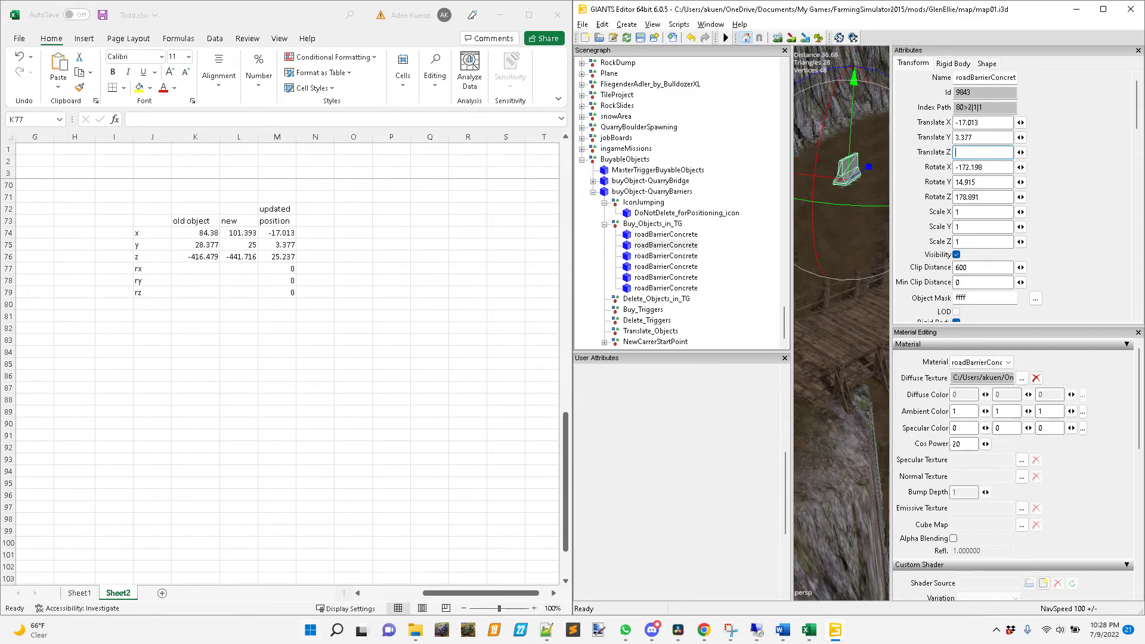
{"action": "type", "text": "25.237"}
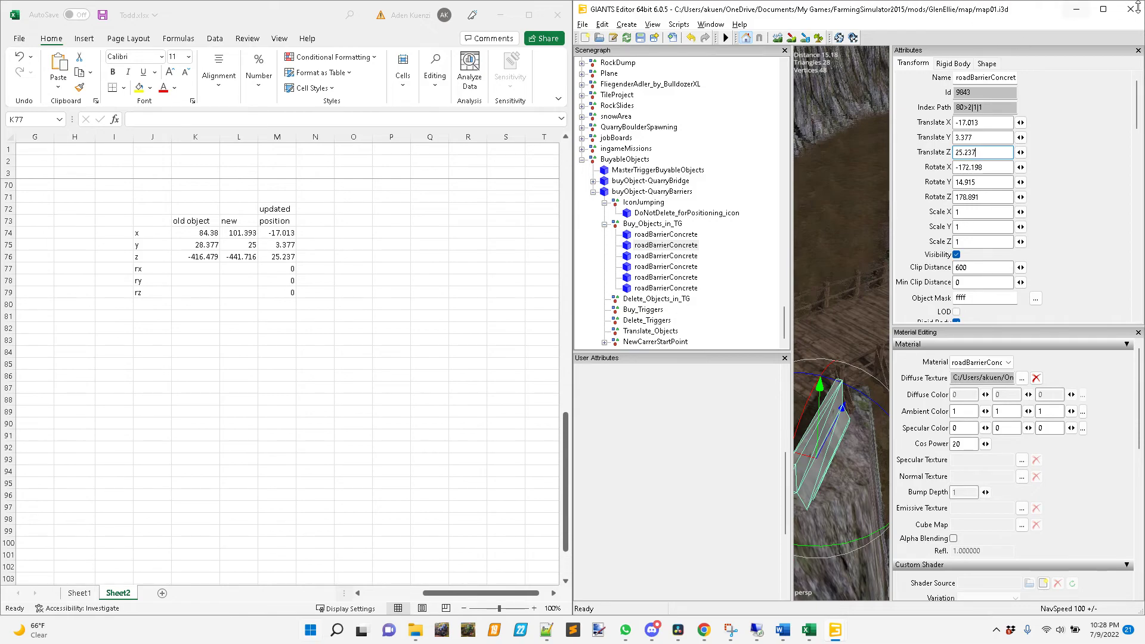
Examine the second barrier's placement at the quarry bridge entrance from several angles in the enlarged viewport.
{"action": "left_click", "coordinate": [1103, 9]}
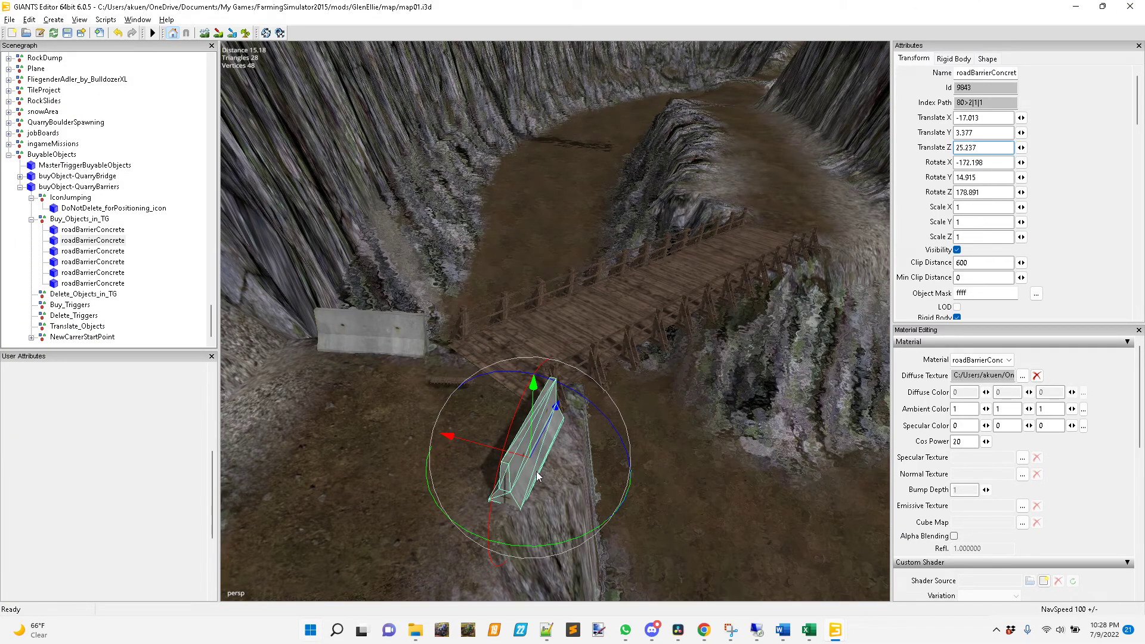
{"action": "right_click_drag", "start_coordinate": [434, 330], "coordinate": [753, 466]}
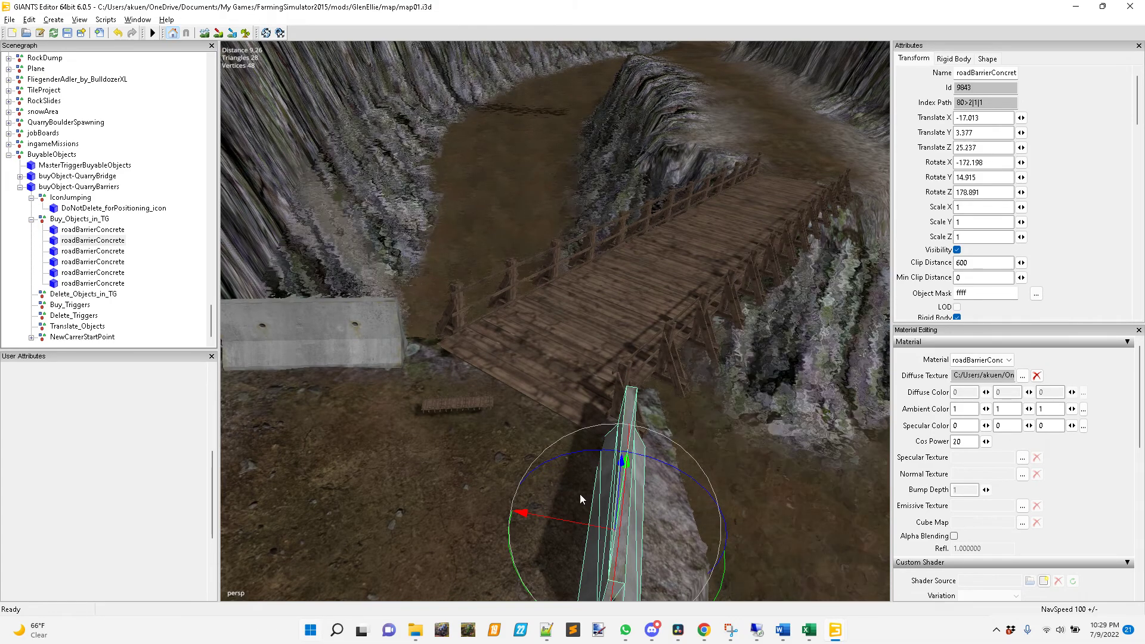
{"action": "right_click_drag", "start_coordinate": [378, 423], "coordinate": [424, 421]}
{"action": "right_click_drag", "start_coordinate": [657, 411], "coordinate": [661, 411]}
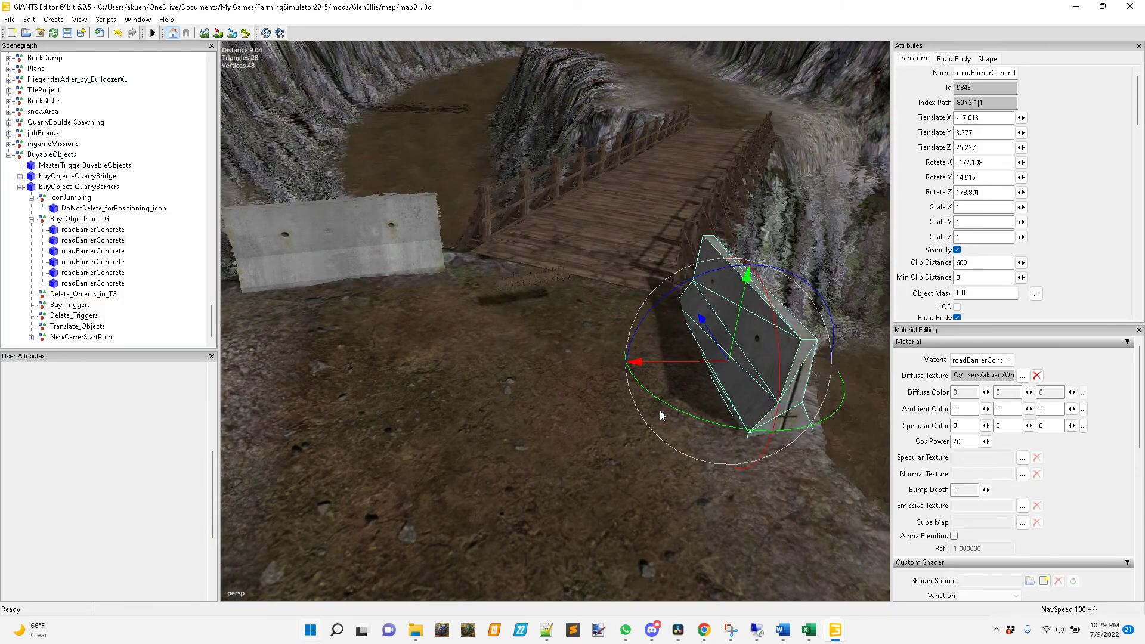
{"action": "right_click_drag", "start_coordinate": [598, 353], "coordinate": [677, 187]}
{"action": "right_click_drag", "start_coordinate": [688, 329], "coordinate": [580, 421]}
{"action": "right_click_drag", "start_coordinate": [578, 328], "coordinate": [574, 331]}
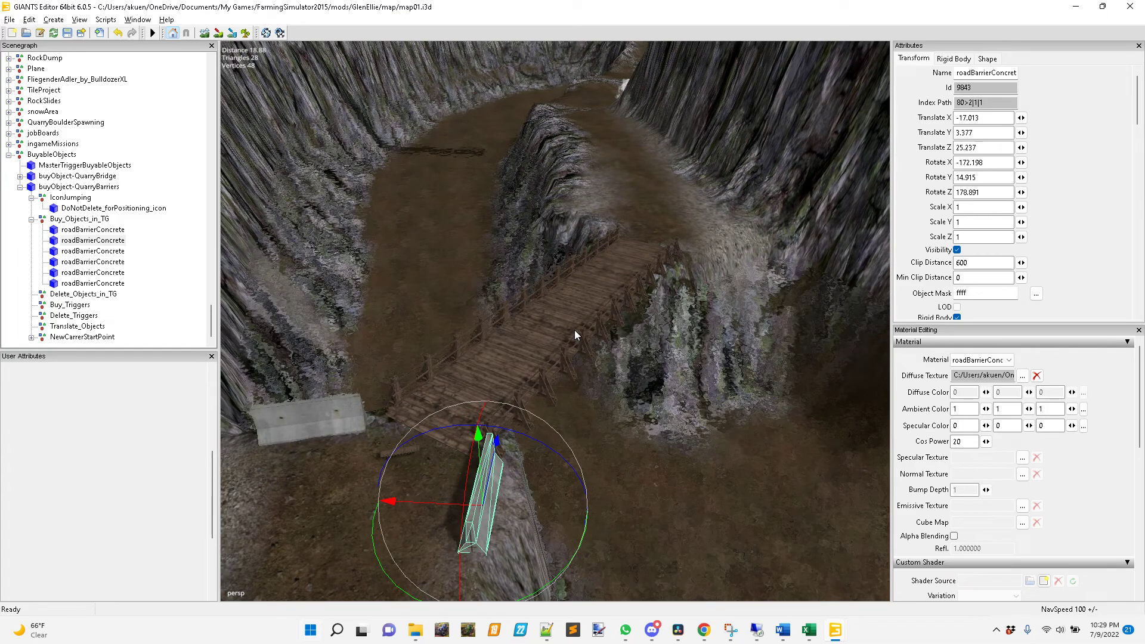
Select the third roadBarrierConcrete and enter its translation in Excel's old object column: x 104.167, y 24.536 and z -438.755.
{"action": "key", "text": "super+Right"}
{"action": "key", "text": "alt+Tab"}
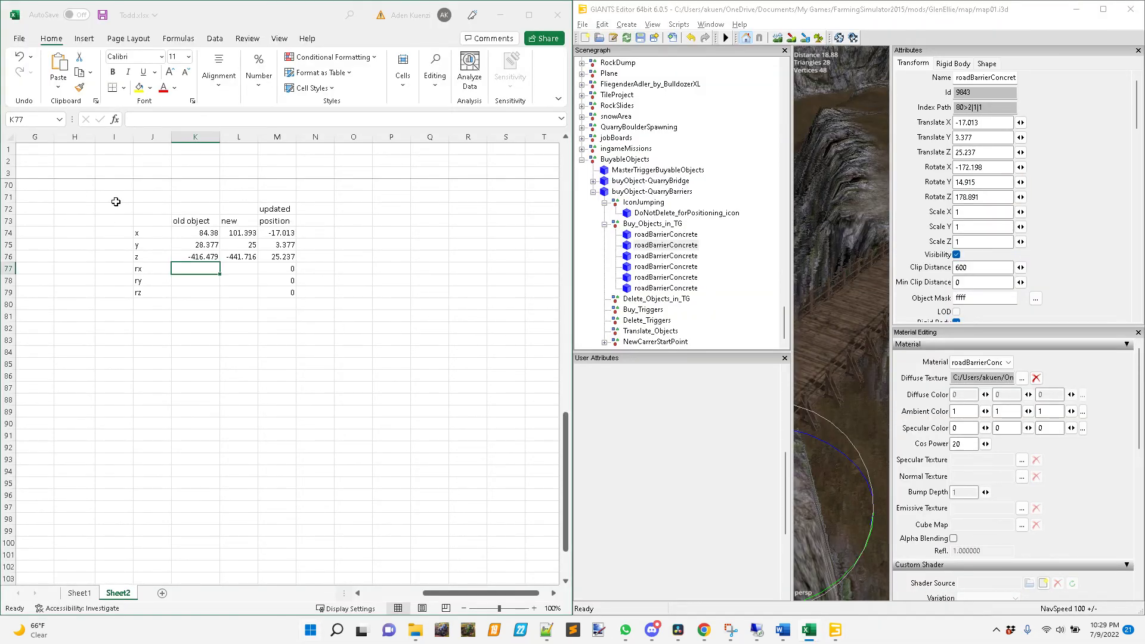
{"action": "left_click_drag", "start_coordinate": [205, 238], "coordinate": [206, 258]}
{"action": "left_click", "coordinate": [663, 266]}
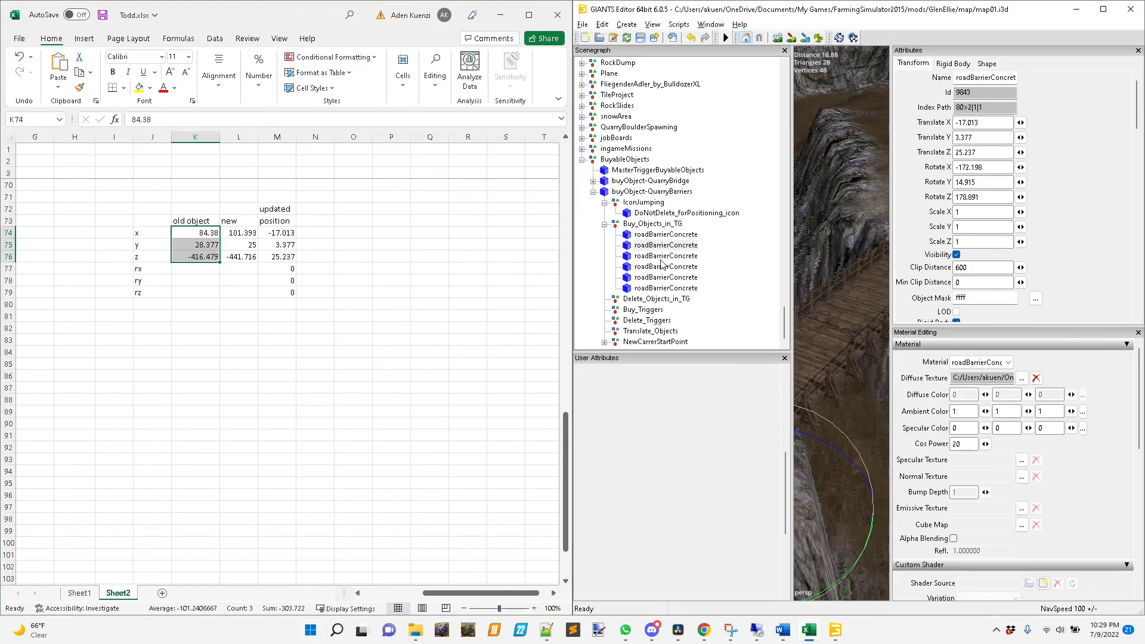
{"action": "left_click", "coordinate": [663, 256]}
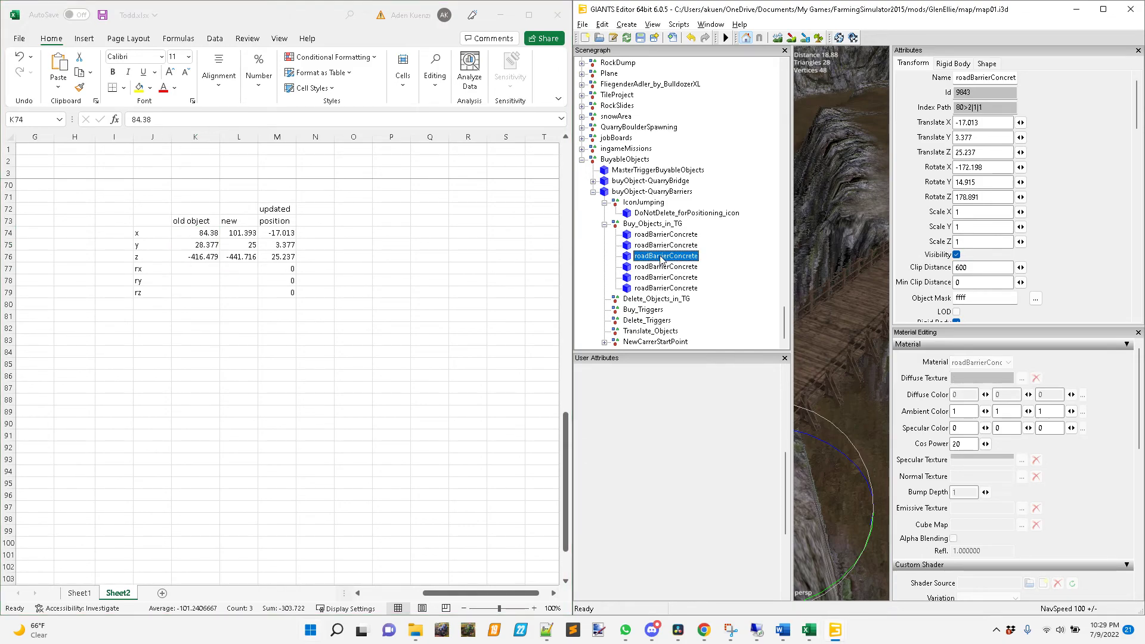
{"action": "key", "text": "alt+Tab"}
{"action": "left_click", "coordinate": [208, 234]}
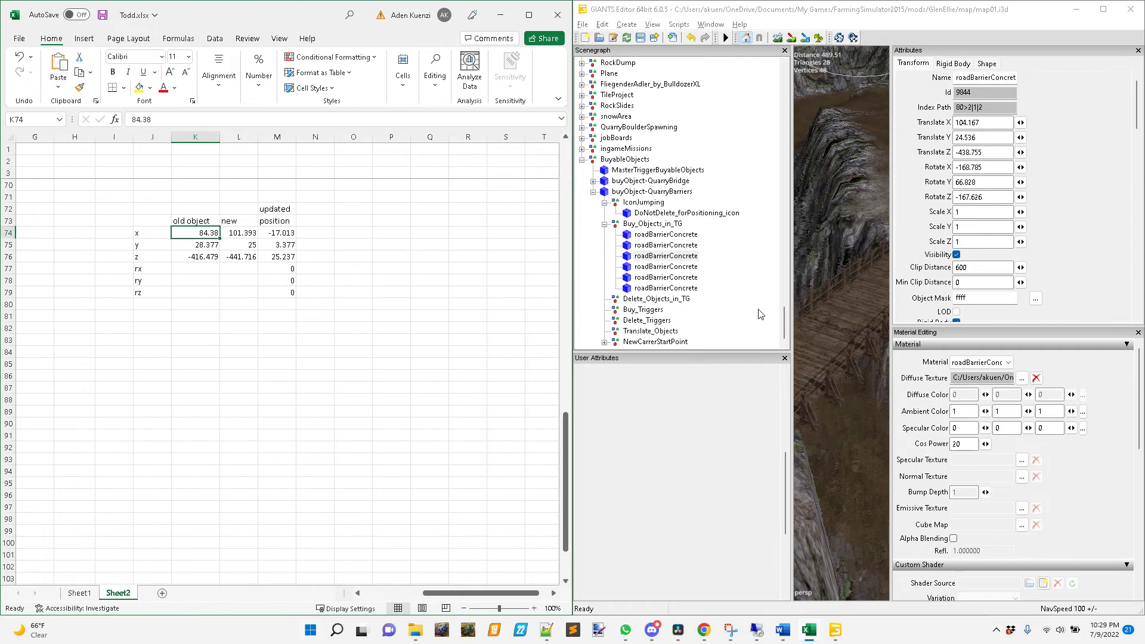
{"action": "type", "text": "104.167"}
{"action": "key", "text": "Return"}
{"action": "type", "text": "24.536"}
{"action": "key", "text": "Return"}
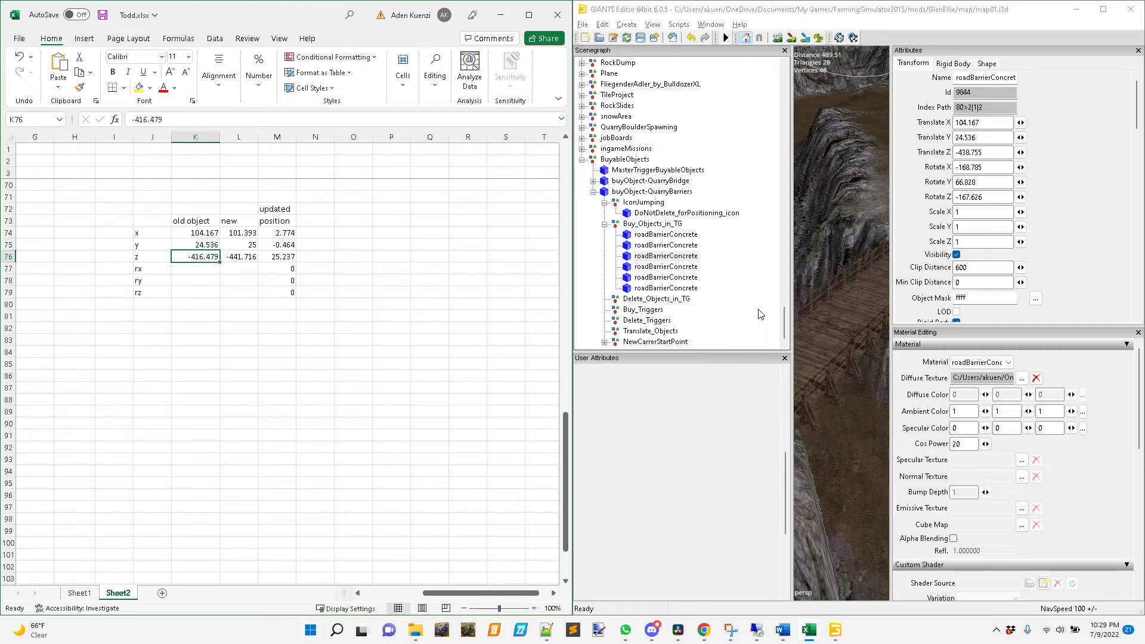
{"action": "type", "text": "-"}
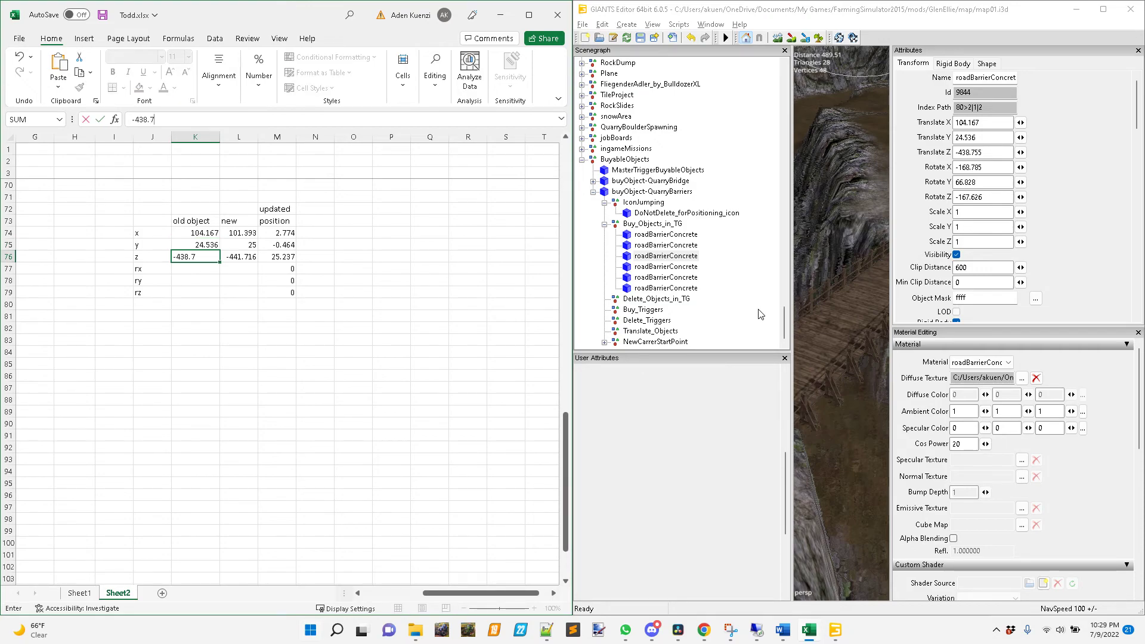
{"action": "key", "text": "Return"}
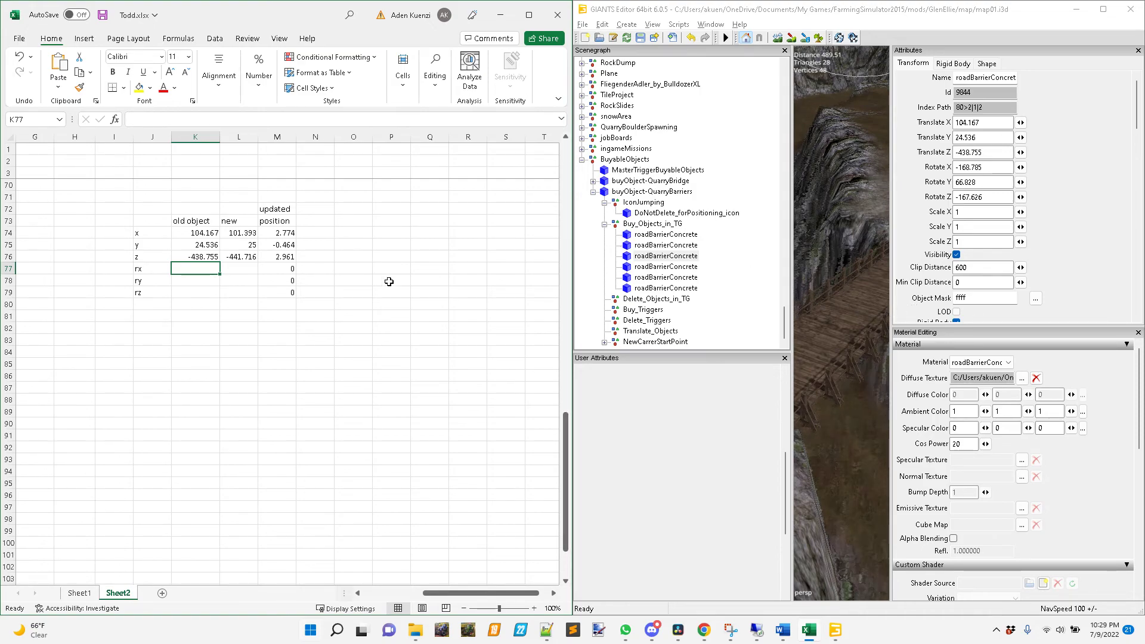
Set the third roadBarrierConcrete's translation in GIANTS Editor to X 2.774, Y -0.464 and Z 2.961, and check its placement.
{"action": "left_click", "coordinate": [998, 130]}
{"action": "double_click", "coordinate": [990, 124]}
{"action": "type", "text": "2.774"}
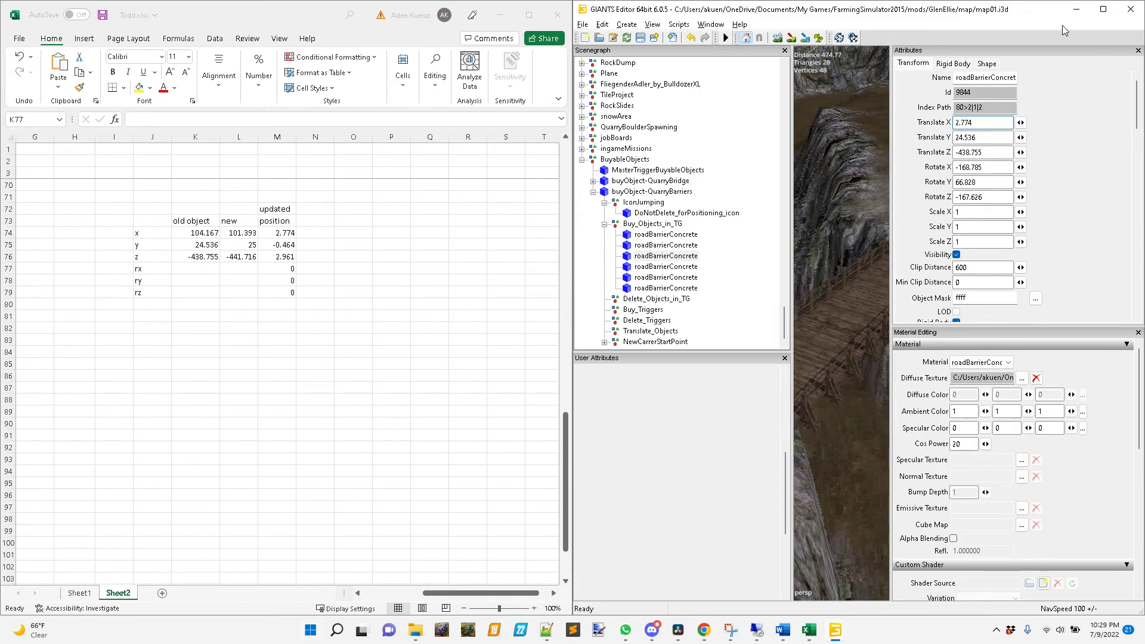
{"action": "key", "text": "Tab"}
{"action": "type", "text": "-0.464"}
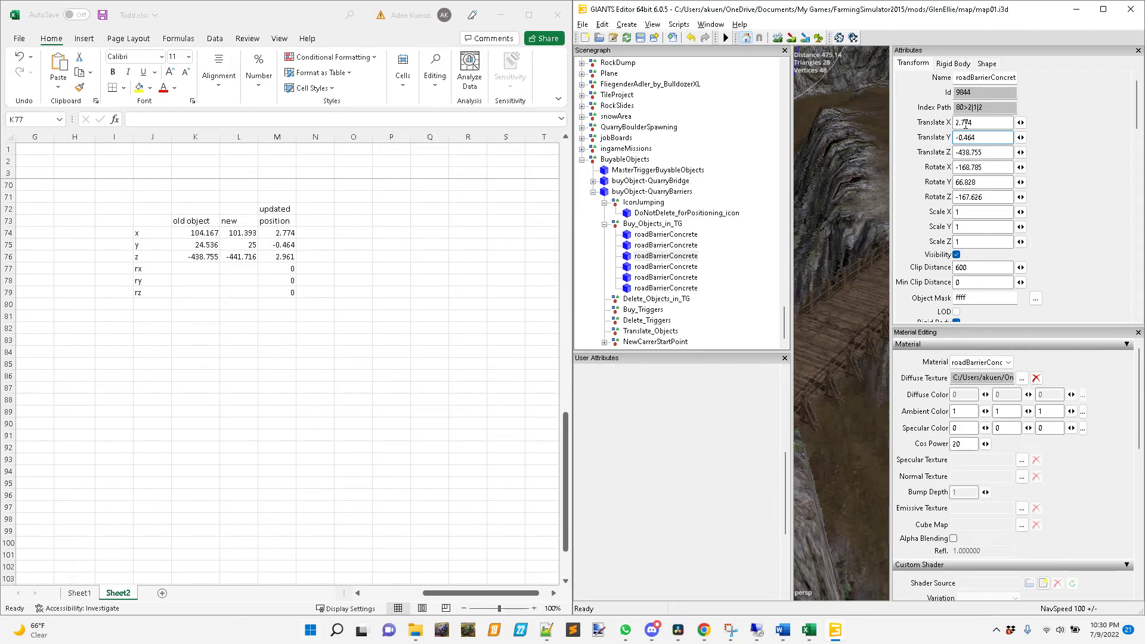
{"action": "key", "text": "Tab"}
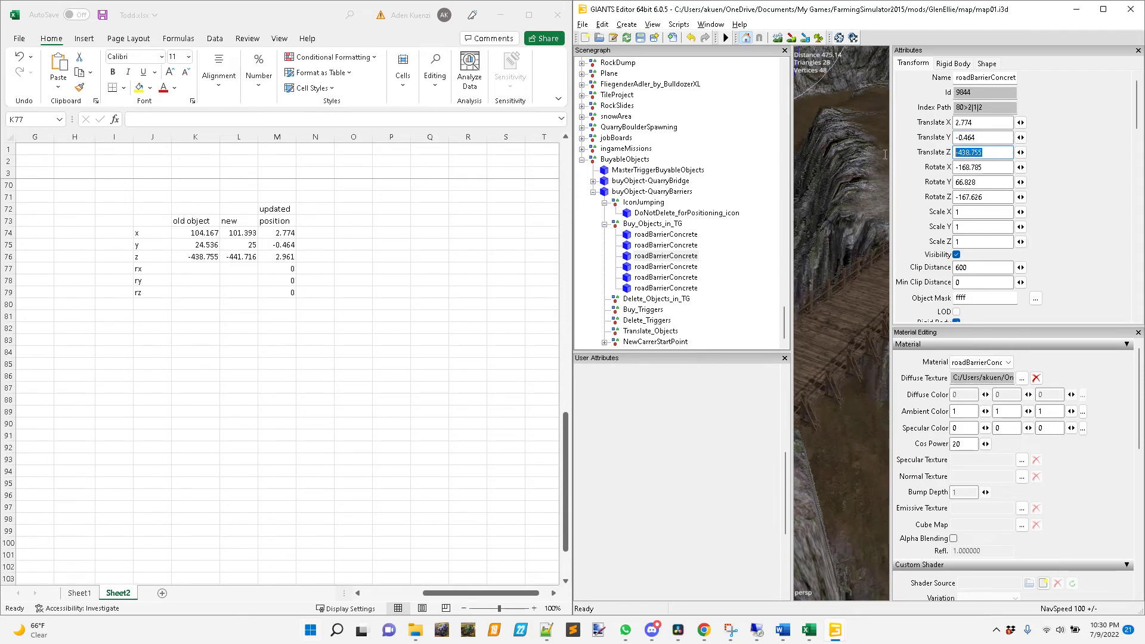
{"action": "type", "text": "2.961"}
{"action": "key", "text": "Tab"}
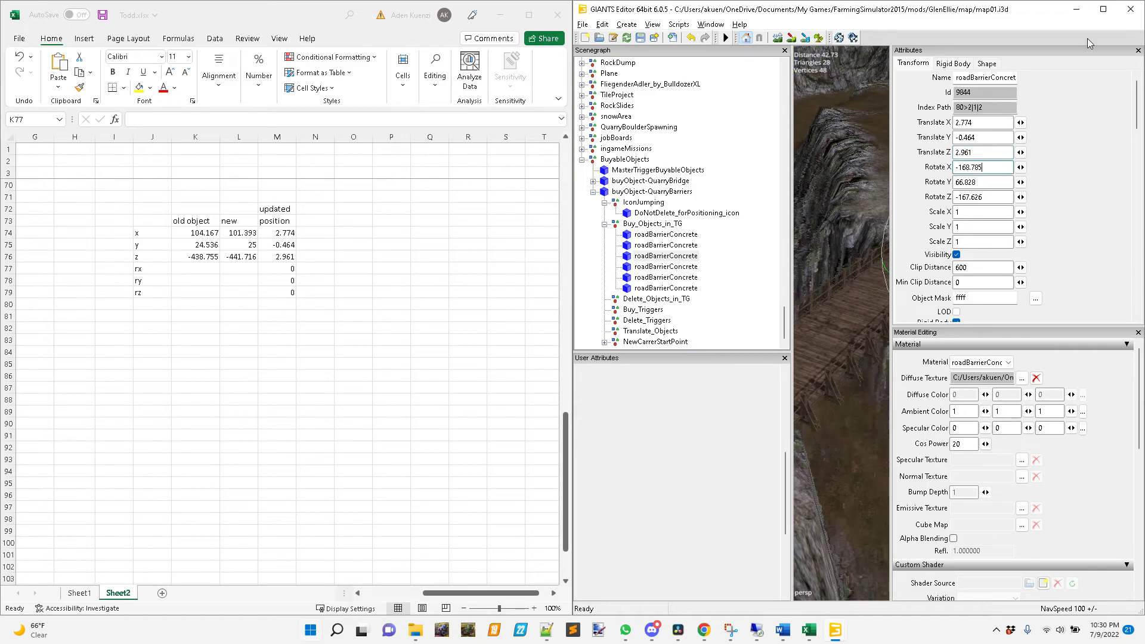
{"action": "left_click", "coordinate": [1103, 9]}
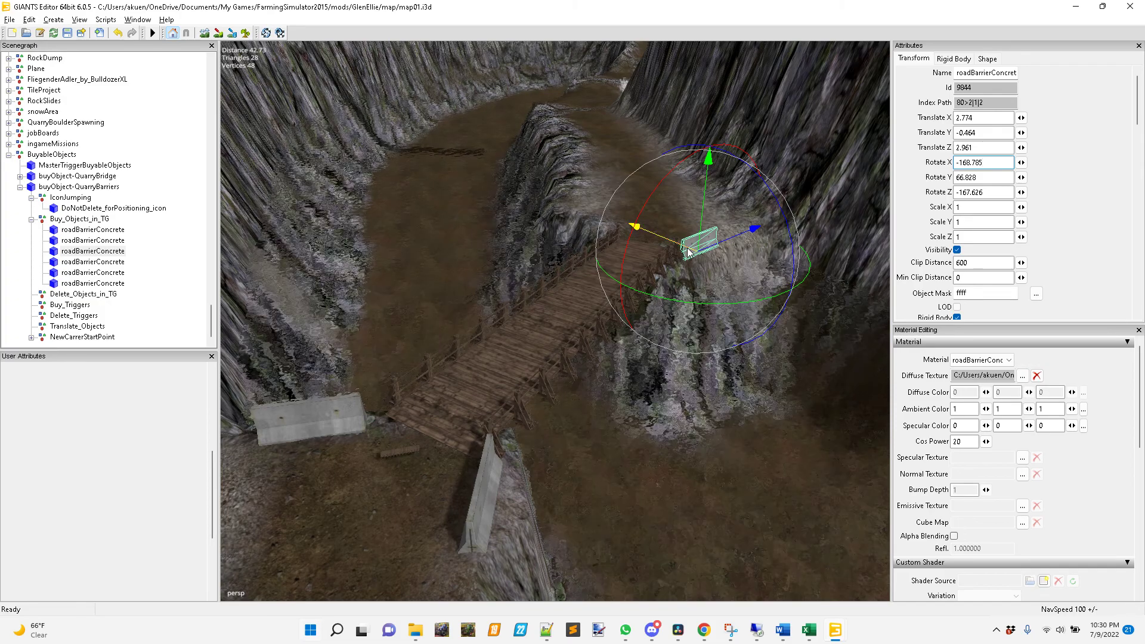
Clear the third barrier's old object values in K74:K76 of the Excel calculator.
{"action": "double_click", "coordinate": [592, 10]}
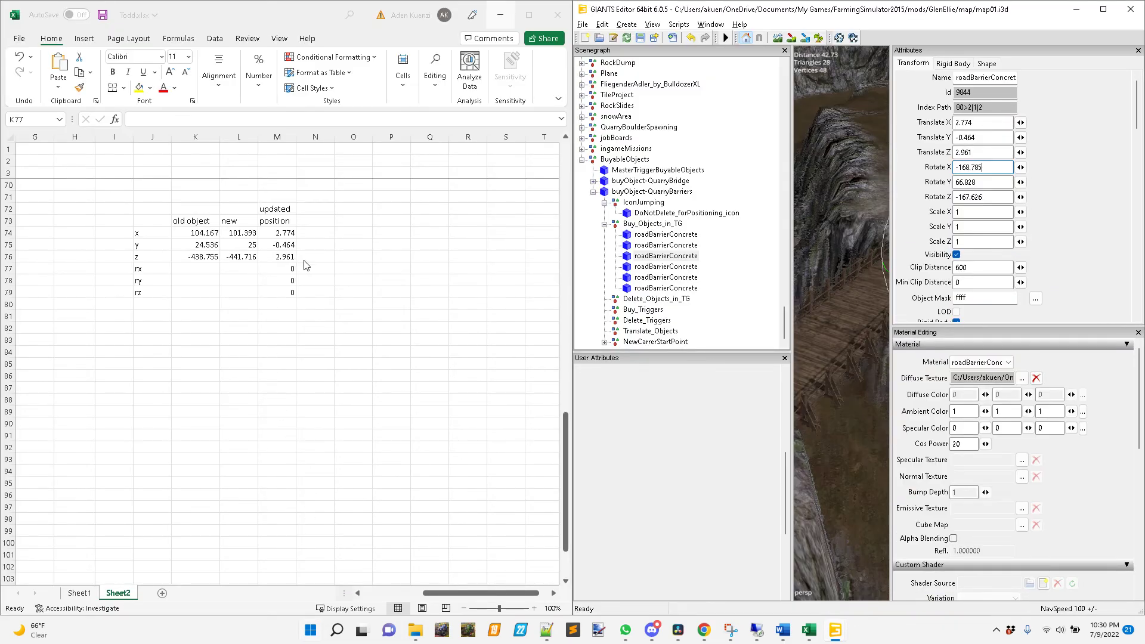
{"action": "left_click", "coordinate": [219, 264]}
{"action": "left_click_drag", "start_coordinate": [208, 237], "coordinate": [214, 263]}
{"action": "key", "text": "Delete"}
{"action": "left_click", "coordinate": [206, 236]}
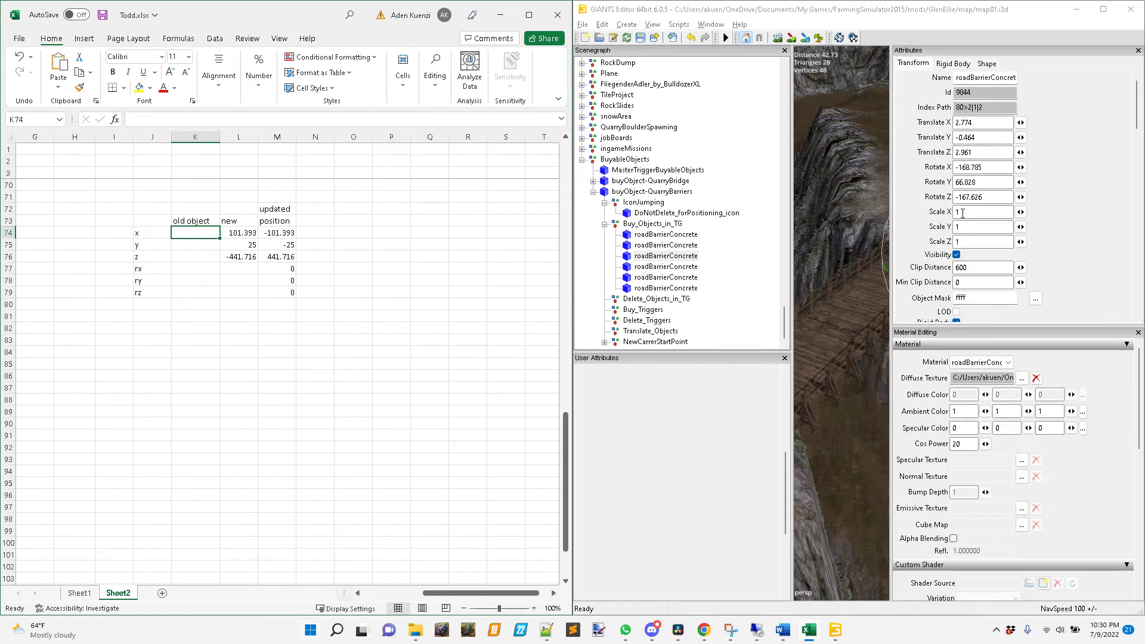
Select the fourth roadBarrierConcrete and enter its translation in Excel's old object column: x 107.977, y 24.186 and z -440.577.
{"action": "left_click", "coordinate": [665, 271]}
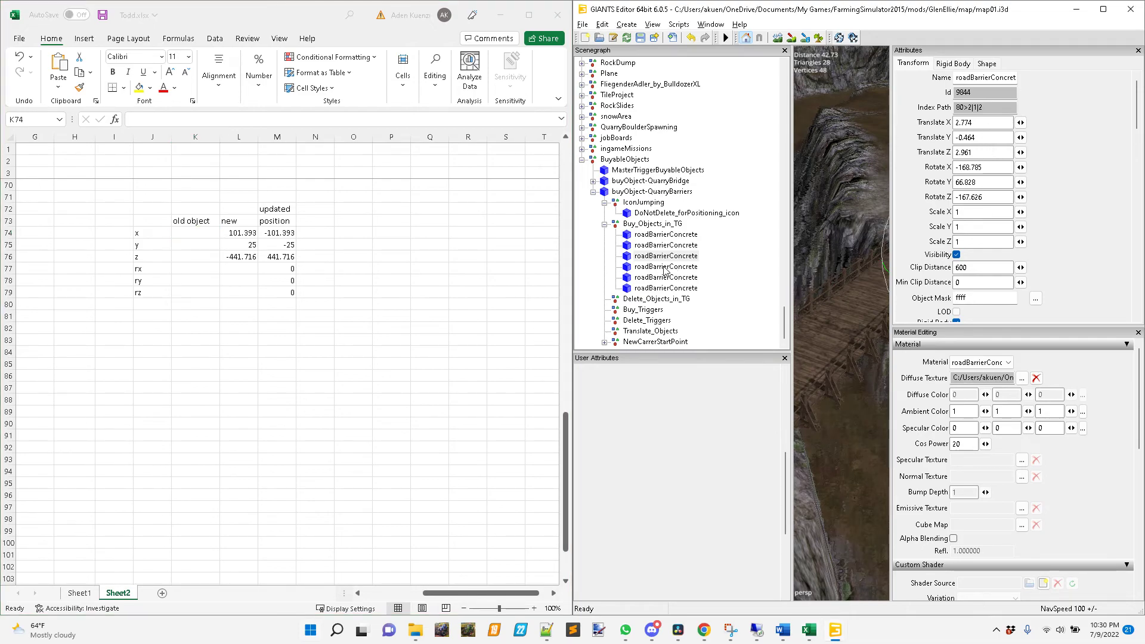
{"action": "left_click", "coordinate": [666, 269]}
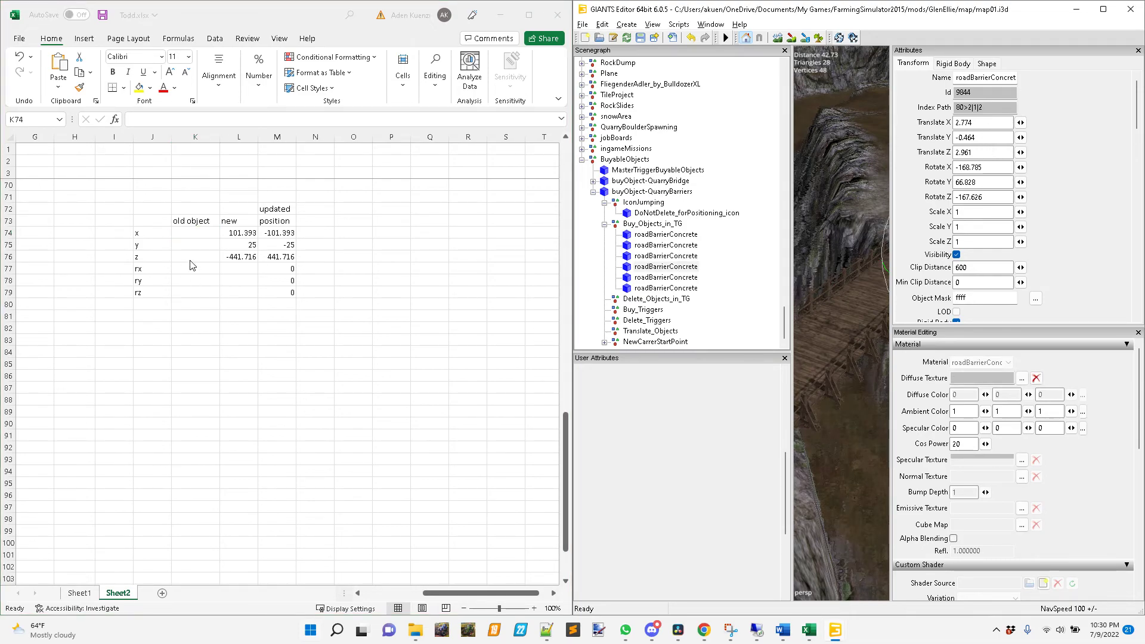
{"action": "left_click", "coordinate": [196, 234]}
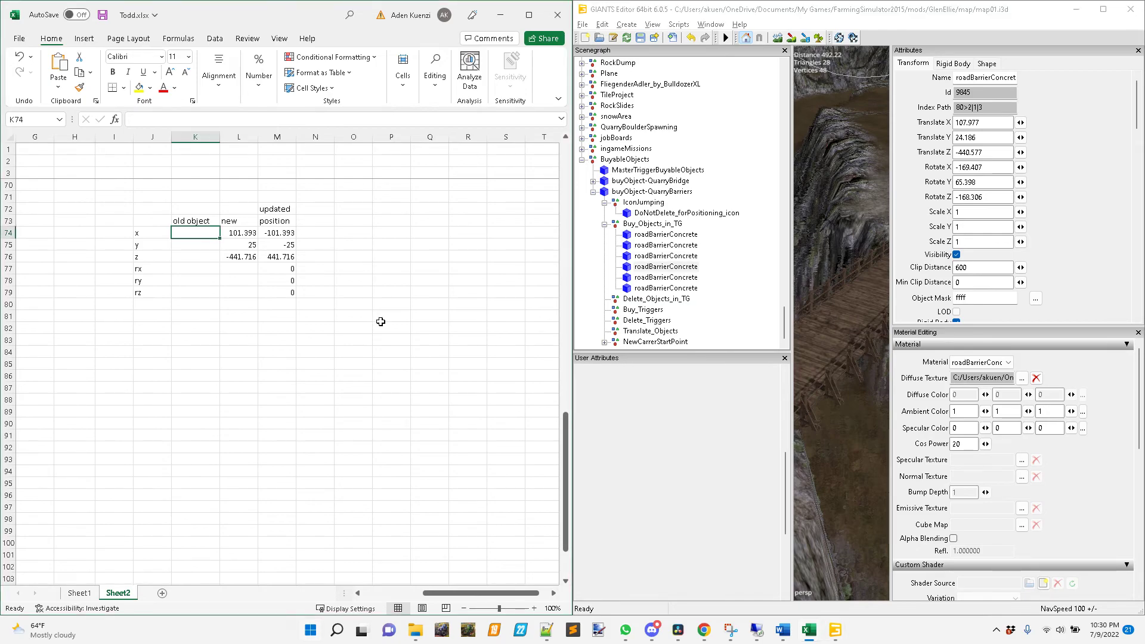
{"action": "type", "text": "107.977"}
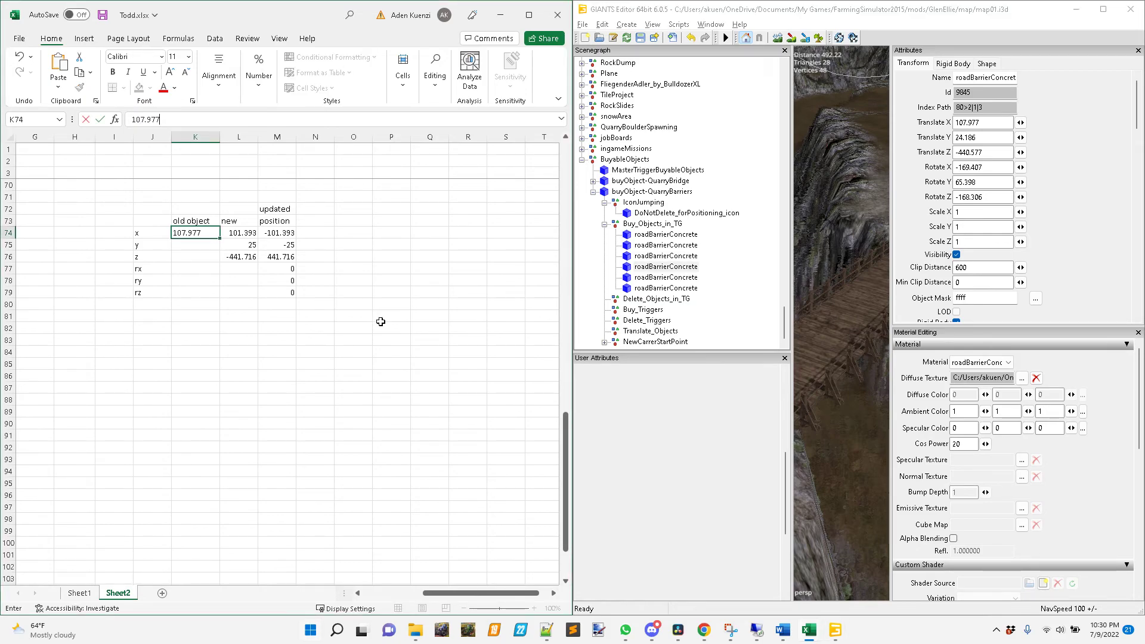
{"action": "key", "text": "Return"}
{"action": "type", "text": "24.186"}
{"action": "key", "text": "Return"}
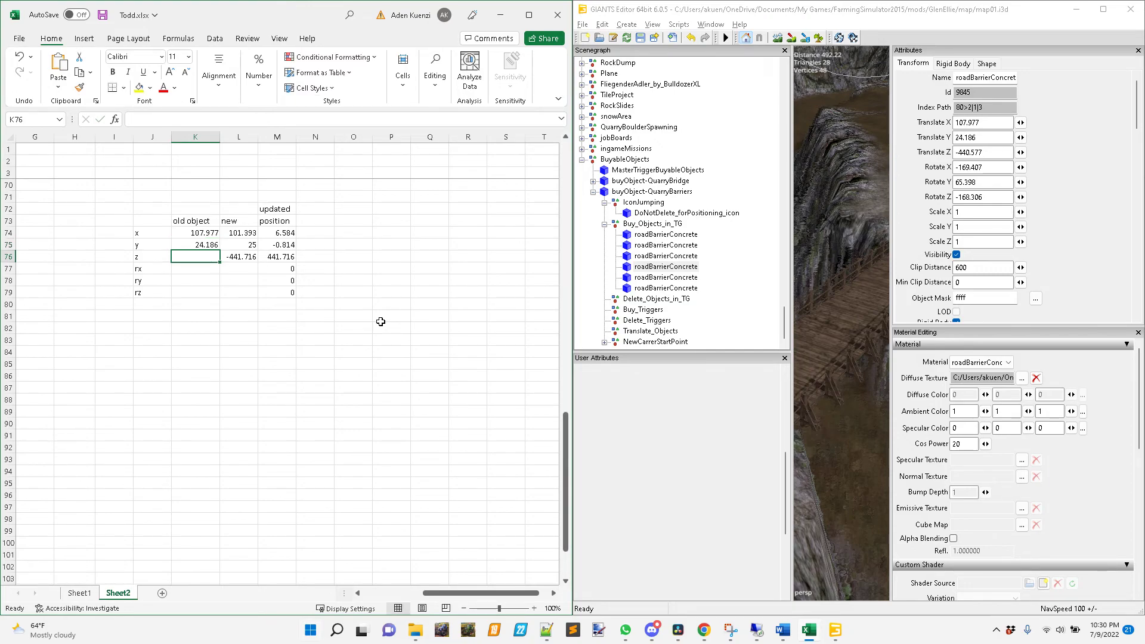
{"action": "type", "text": "-440.57"}
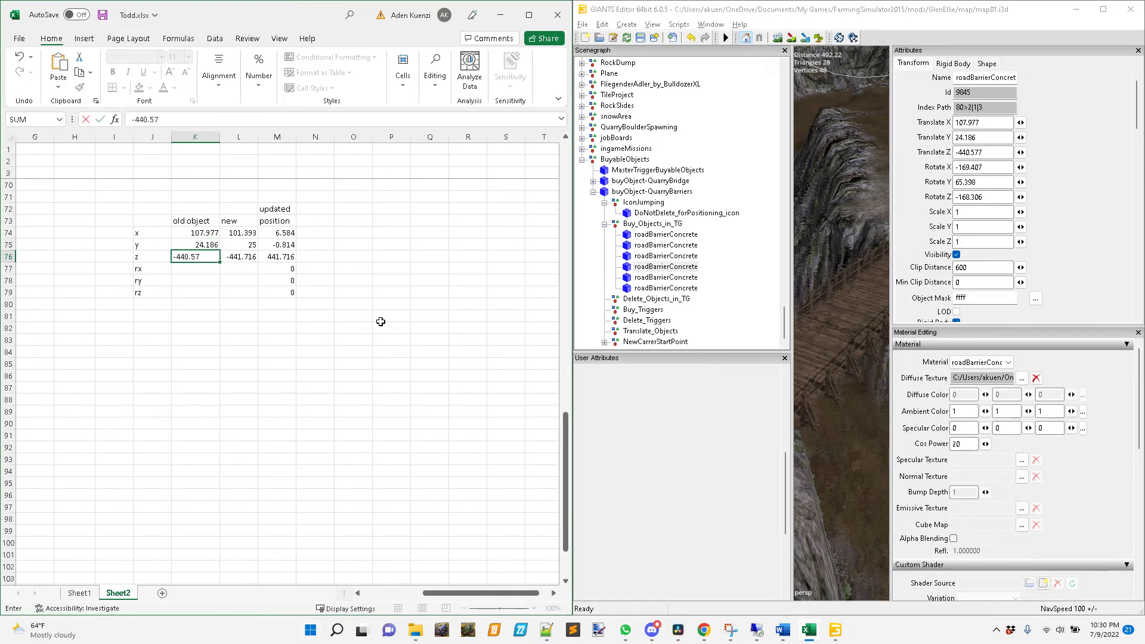
{"action": "type", "text": "7"}
{"action": "key", "text": "Return"}
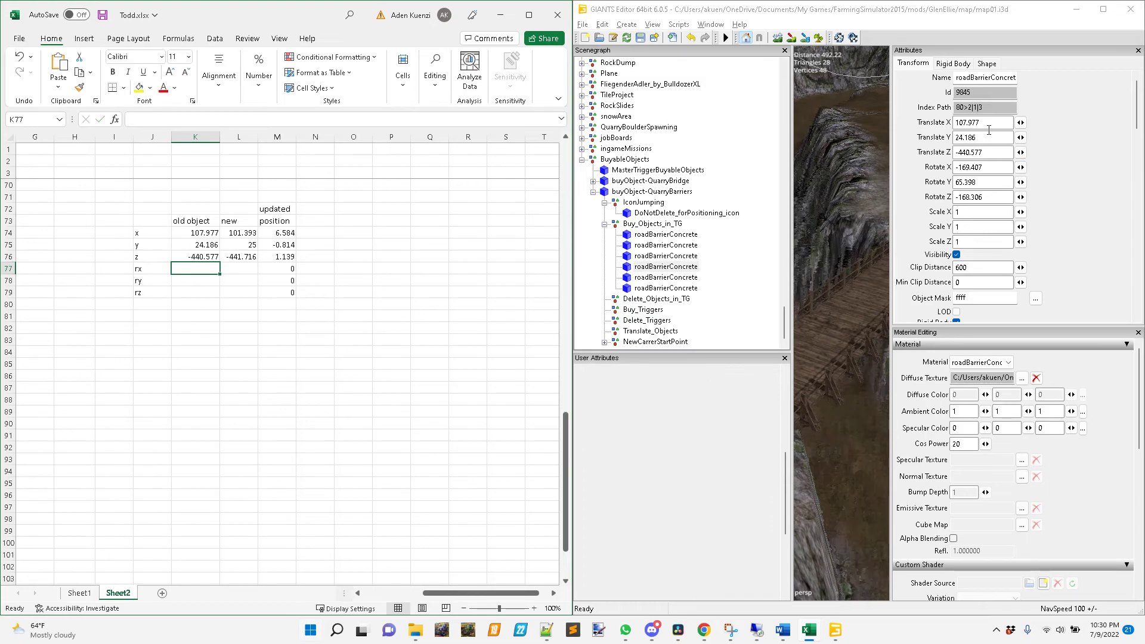
Set the fourth roadBarrierConcrete's translation in GIANTS Editor to X 6.584, Y -0.814 and Z 1.139.
{"action": "left_click", "coordinate": [946, 128]}
{"action": "double_click", "coordinate": [998, 124]}
{"action": "type", "text": "6.584"}
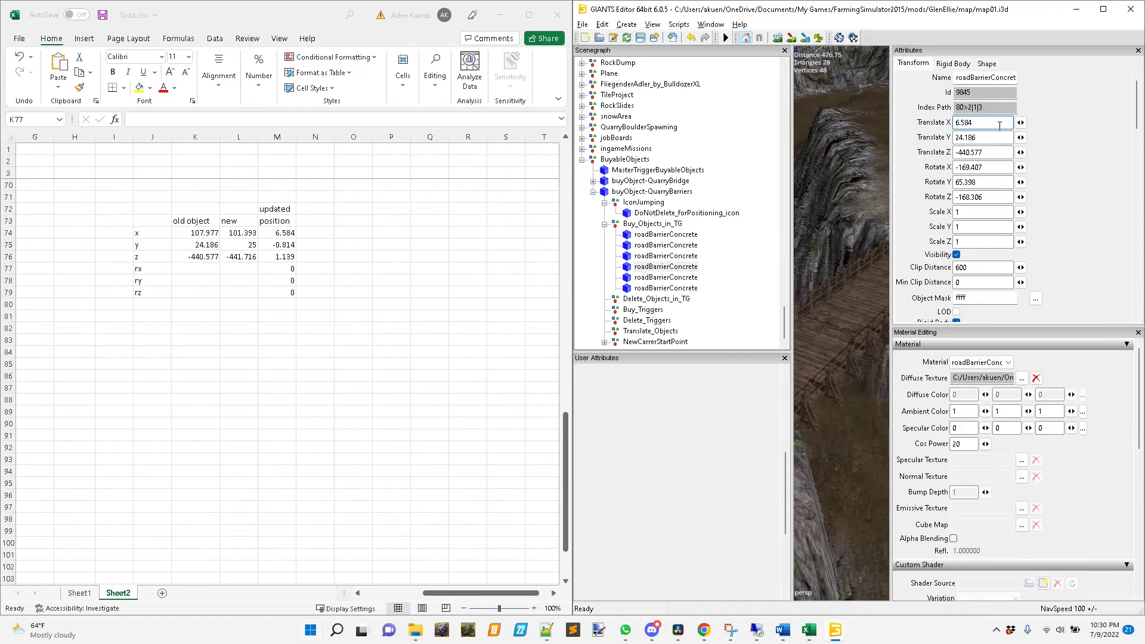
{"action": "double_click", "coordinate": [1005, 138]}
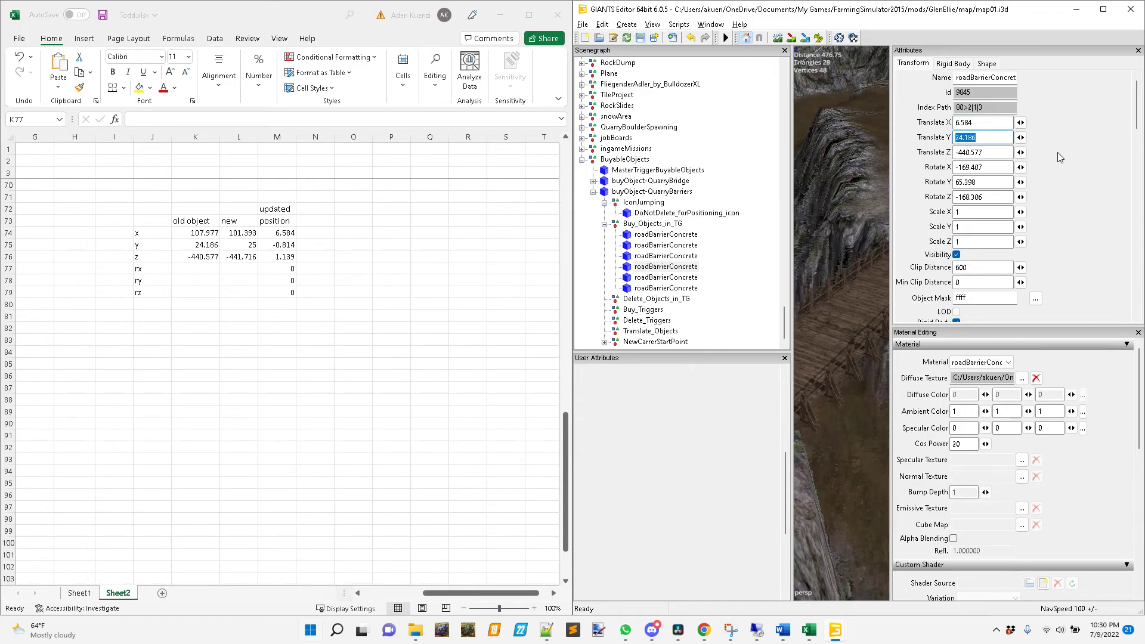
{"action": "type", "text": "-0.8"}
{"action": "type", "text": "14"}
{"action": "key", "text": "Return"}
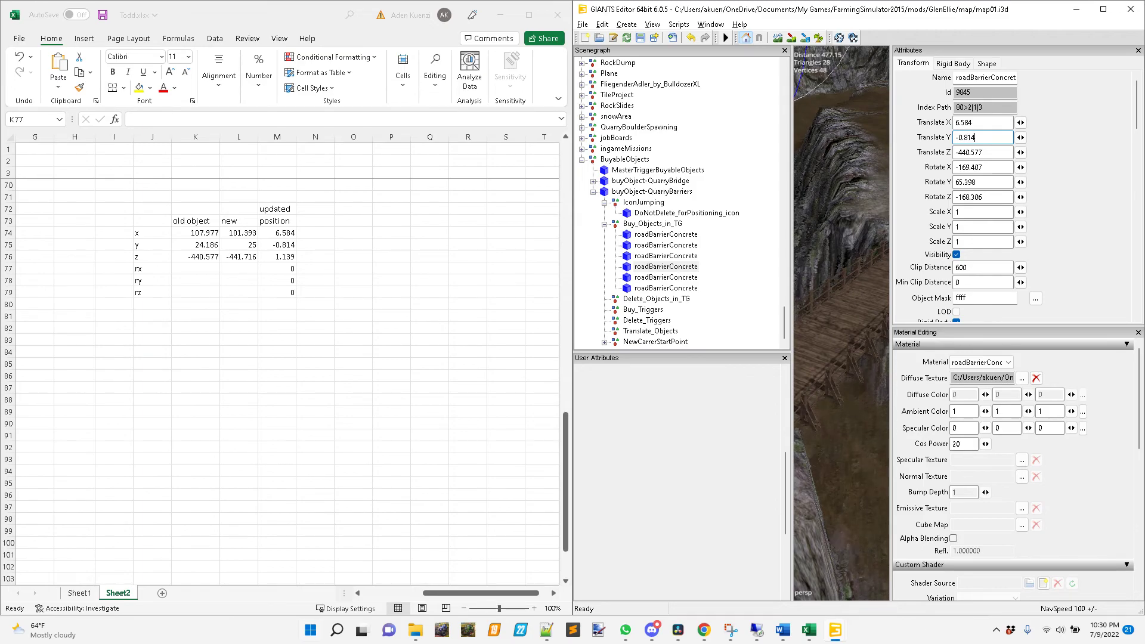
{"action": "key", "text": "Tab"}
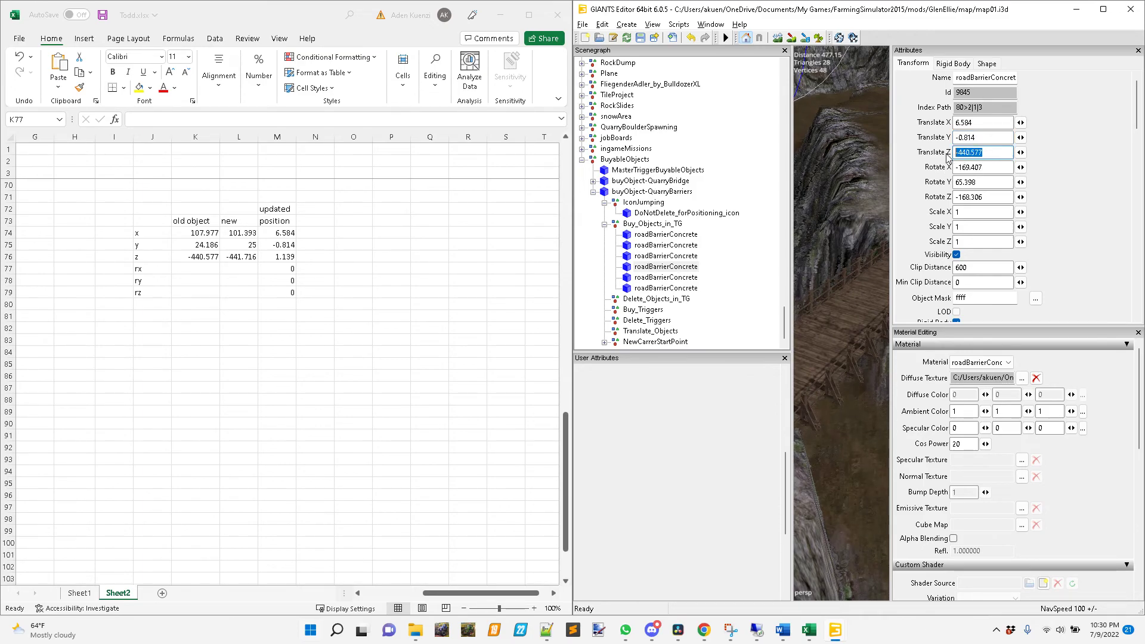
{"action": "type", "text": "1.139"}
{"action": "left_click", "coordinate": [1001, 172]}
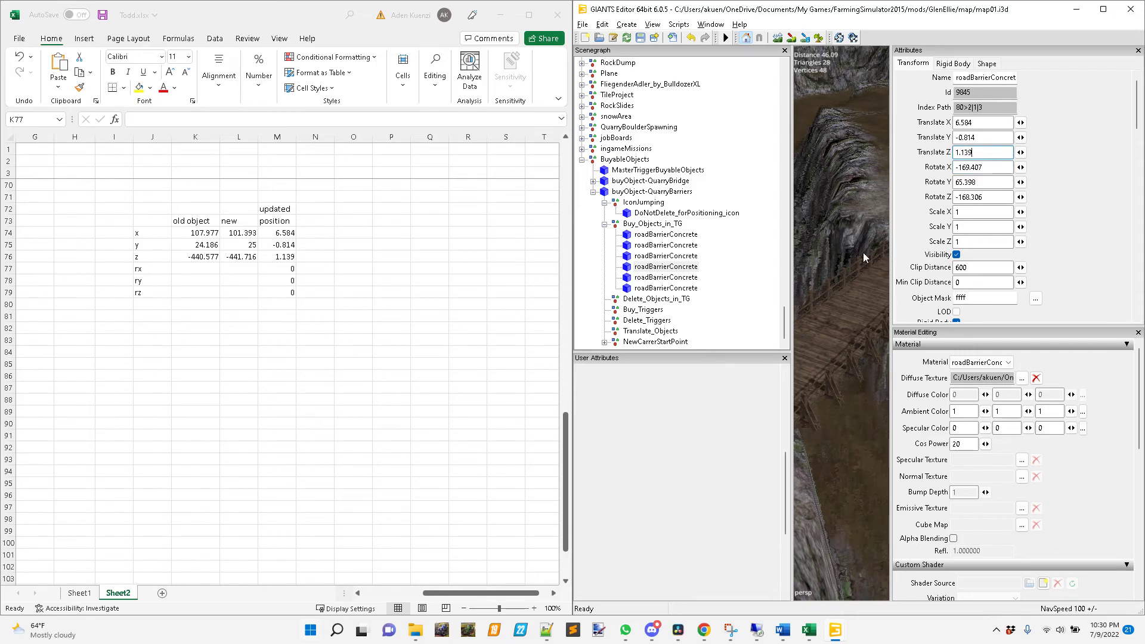
Inspect the fourth barrier's placement beside the neighbouring barrier at the far end of the quarry bridge.
{"action": "left_click", "coordinate": [1104, 9]}
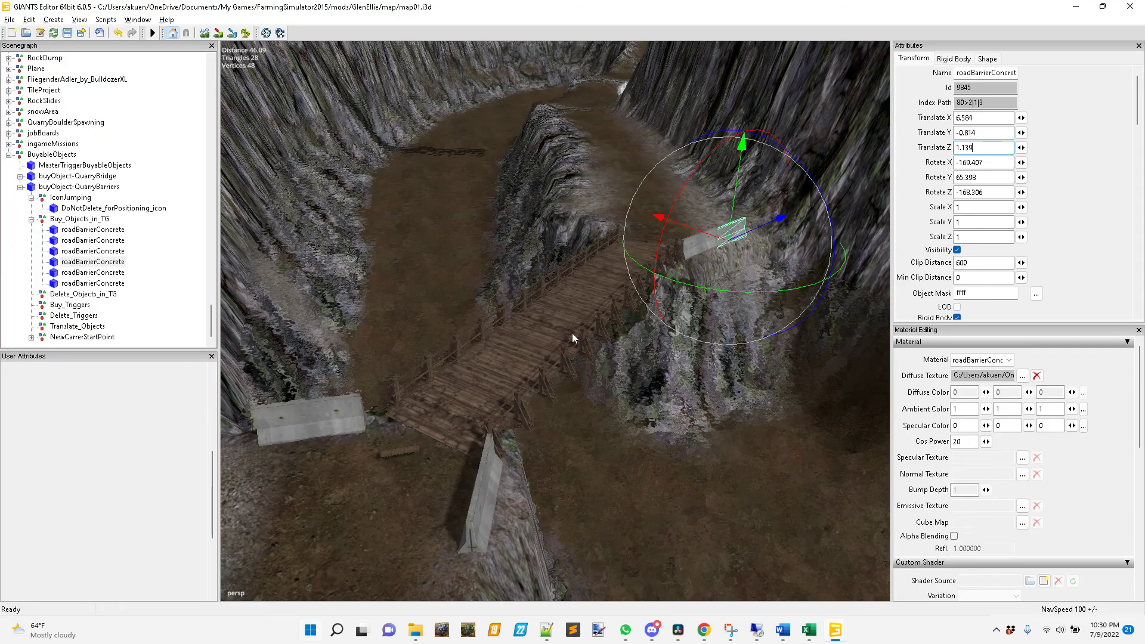
{"action": "scroll", "coordinate": [599, 314], "scroll_direction": "up", "scroll_amount": 4}
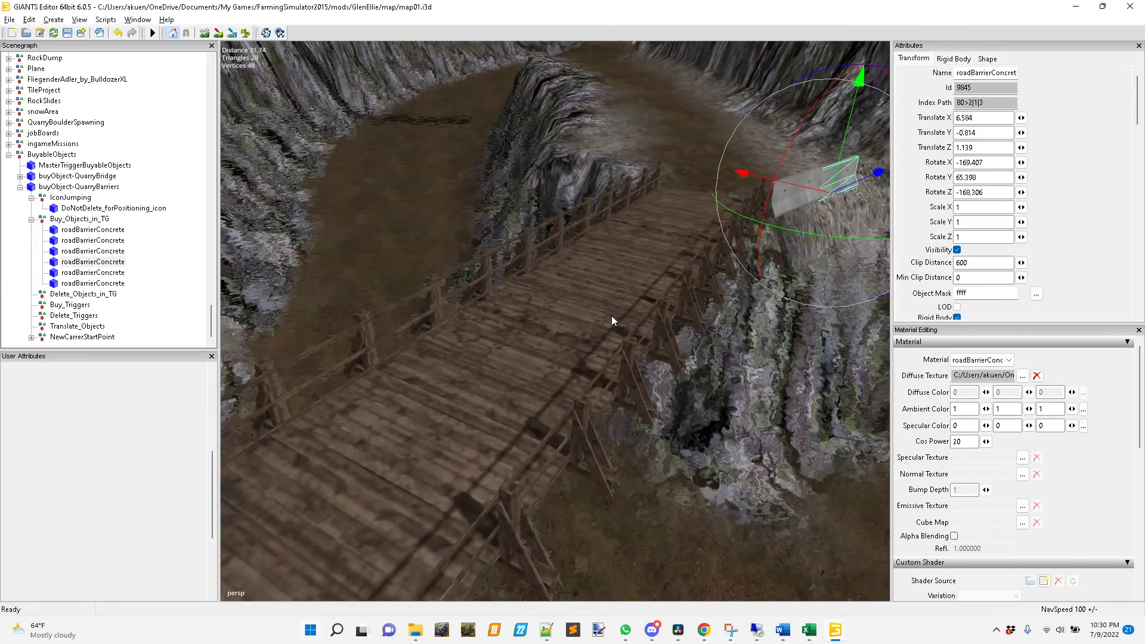
{"action": "middle_click_drag", "start_coordinate": [612, 316], "coordinate": [594, 321], "text": "alt"}
{"action": "scroll", "coordinate": [594, 321], "scroll_direction": "up", "scroll_amount": 2}
{"action": "scroll", "coordinate": [507, 325], "scroll_direction": "up", "scroll_amount": 3}
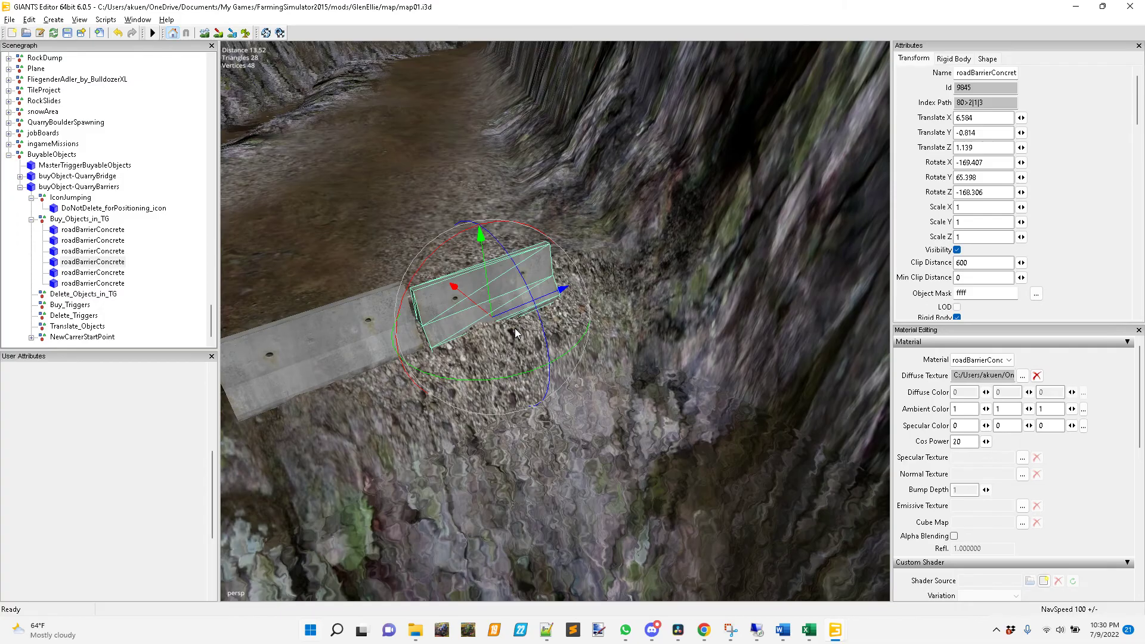
{"action": "mouse_move", "coordinate": [514, 328]}
{"action": "middle_mouse_down"}
{"action": "mouse_move", "coordinate": [502, 339]}
{"action": "mouse_move", "coordinate": [535, 338]}
{"action": "mouse_move", "coordinate": [523, 331]}
{"action": "middle_mouse_up"}
{"action": "left_click_drag", "start_coordinate": [523, 331], "coordinate": [537, 328], "text": "alt"}
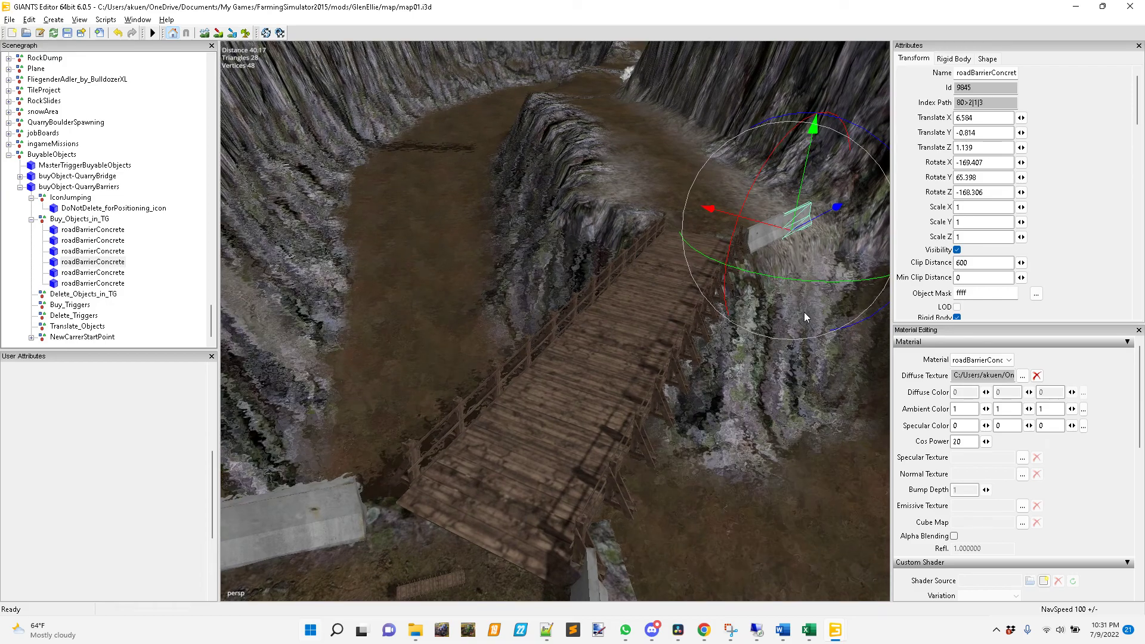
{"action": "double_click", "coordinate": [325, 16]}
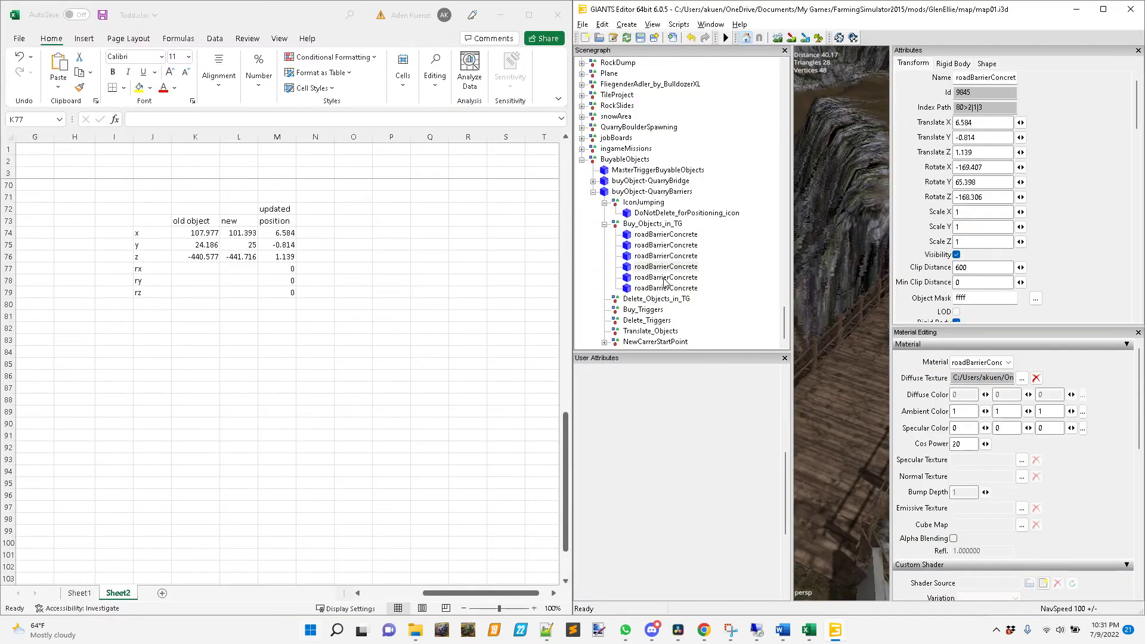
Select the fifth roadBarrierConcrete and replace Excel's old object values with its translation: x 98.024, y 24.882 and z -443.722.
{"action": "left_click_drag", "start_coordinate": [197, 234], "coordinate": [198, 259]}
{"action": "key", "text": "Delete"}
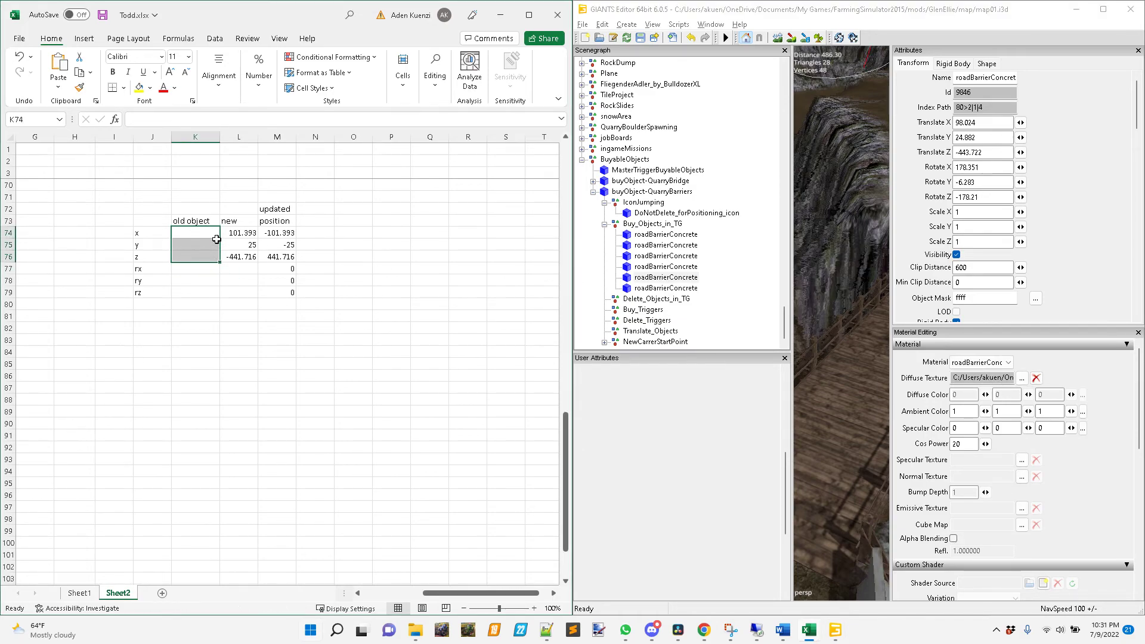
{"action": "left_click", "coordinate": [195, 233]}
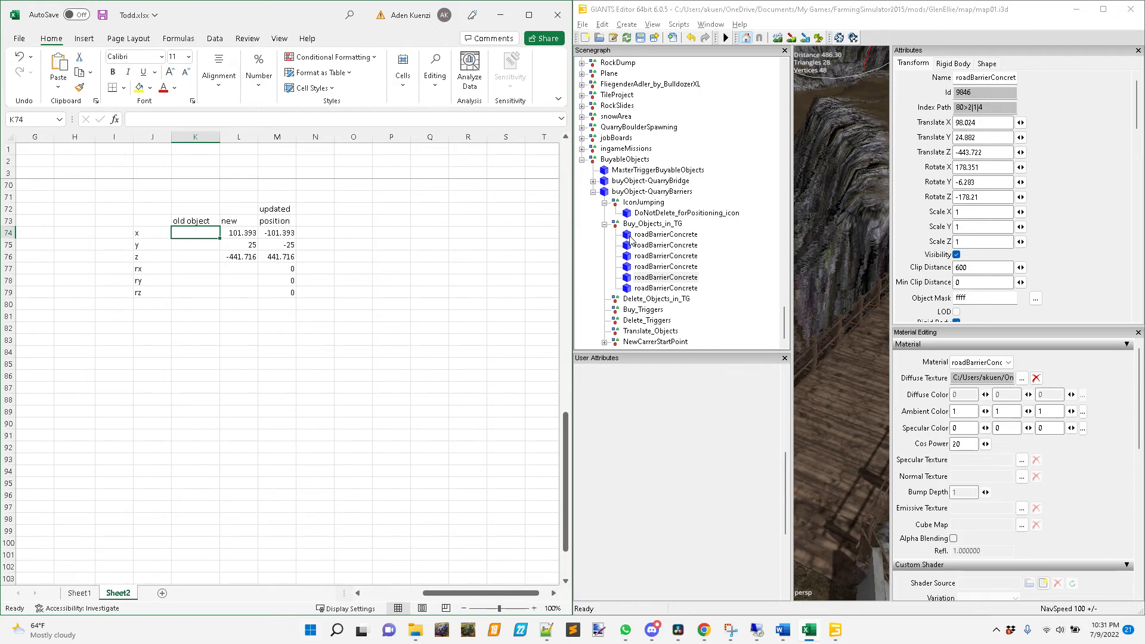
{"action": "type", "text": "98.024"}
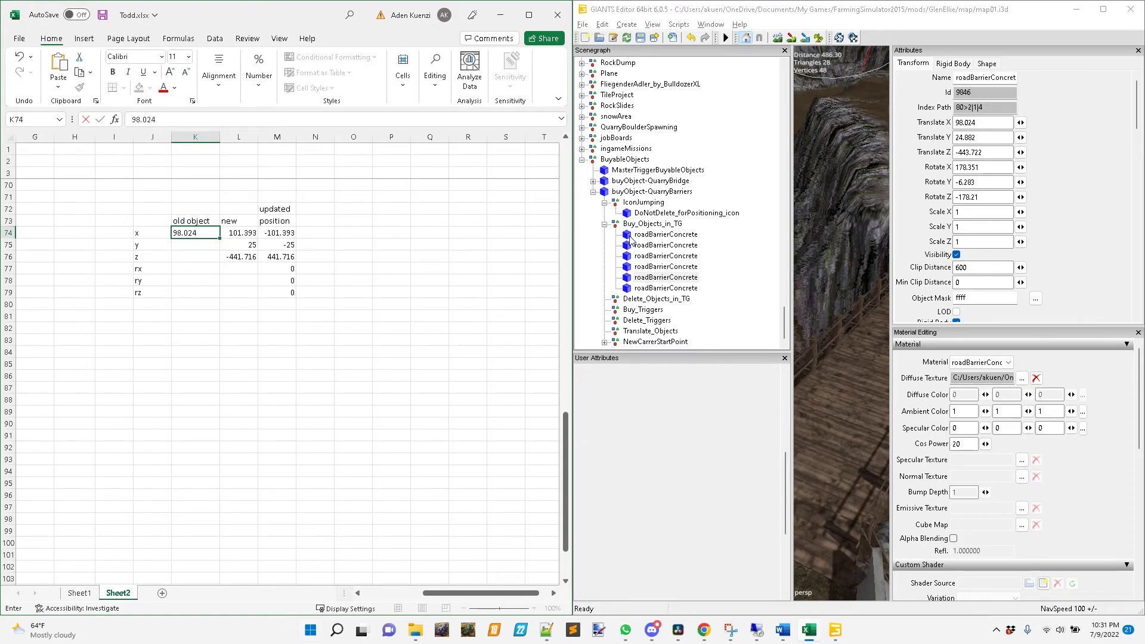
{"action": "key", "text": "Return"}
{"action": "type", "text": "24.88"}
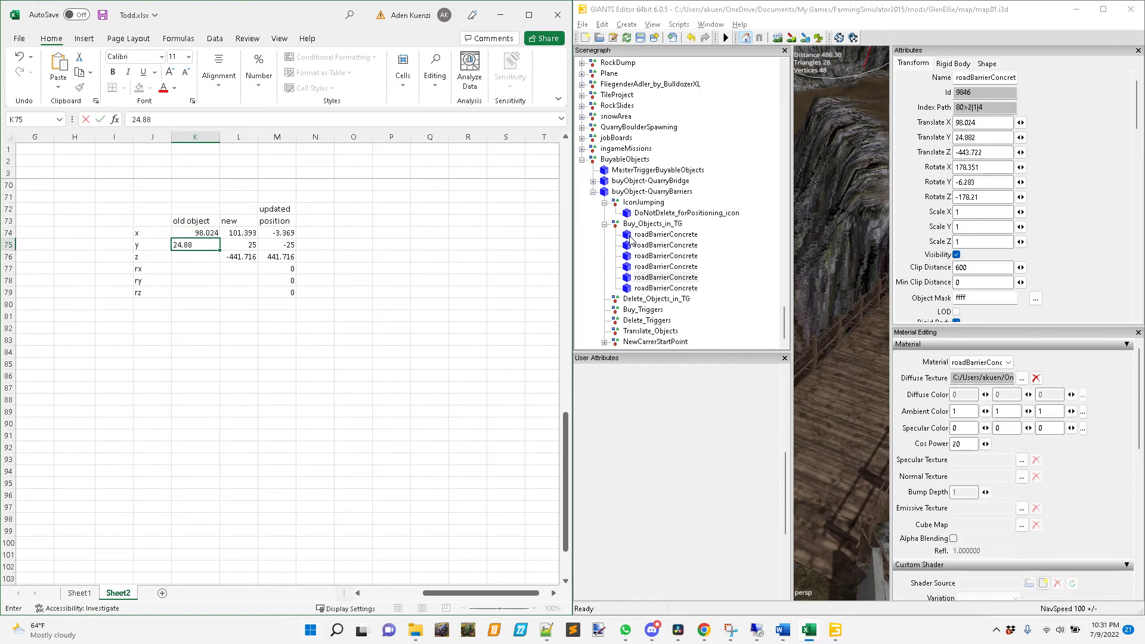
{"action": "type", "text": "2"}
{"action": "key", "text": "Return"}
{"action": "type", "text": "-4"}
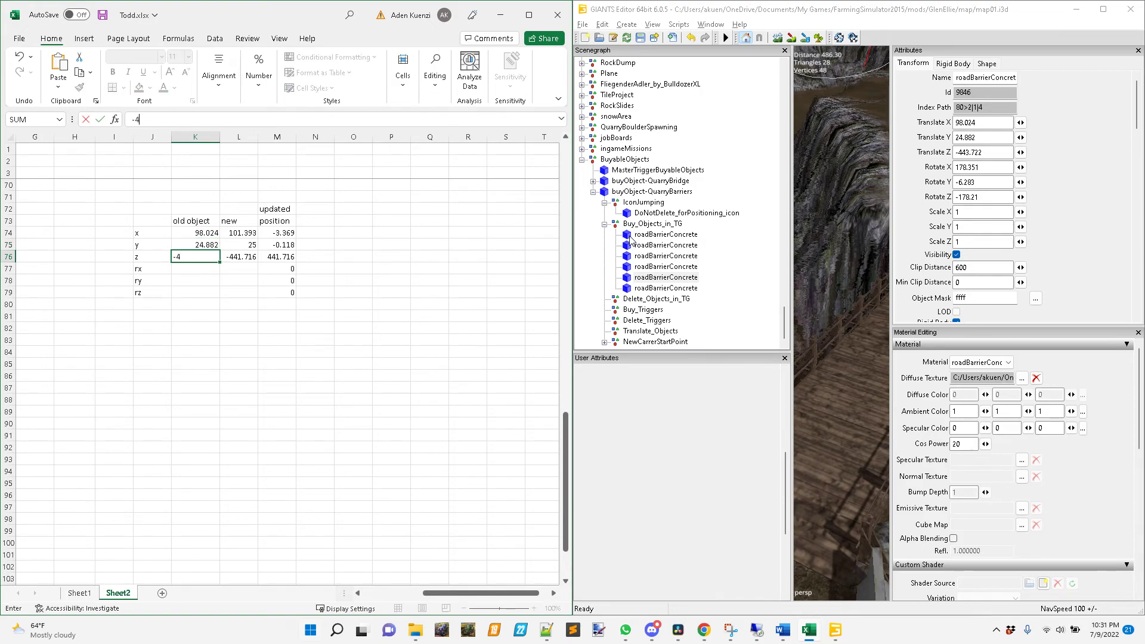
{"action": "type", "text": "43.722"}
{"action": "key", "text": "Tab"}
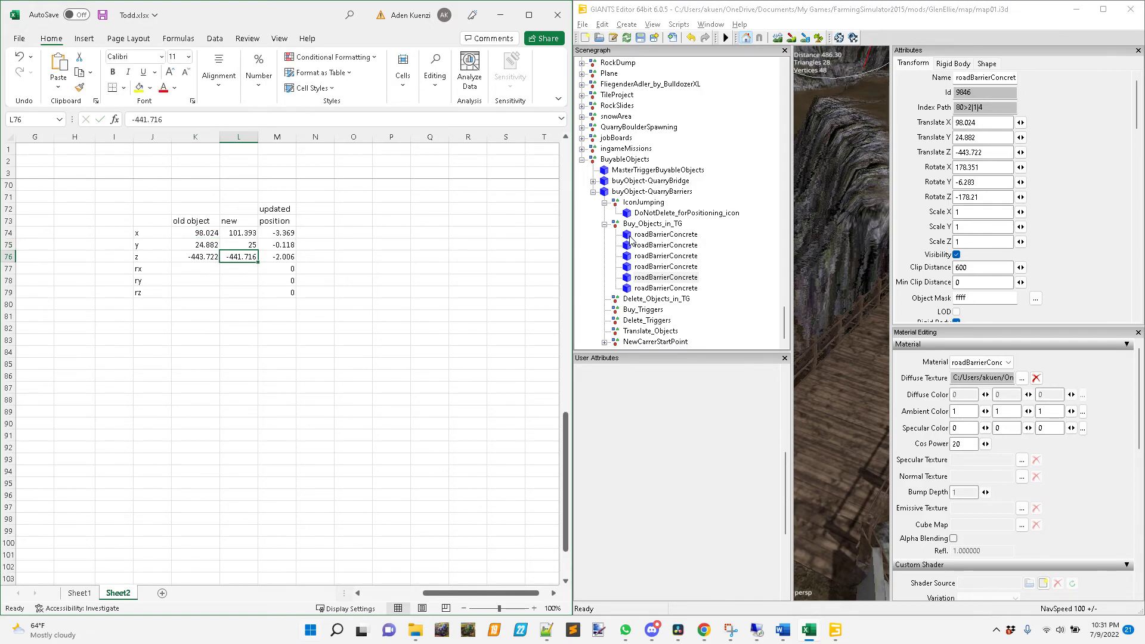
Set the fifth roadBarrierConcrete's translation in GIANTS Editor to X -3.369, Y -0.118 and Z -2.006.
{"action": "left_click", "coordinate": [989, 124]}
{"action": "key", "text": "ctrl+a"}
{"action": "type", "text": "-3.369"}
{"action": "key", "text": "Tab"}
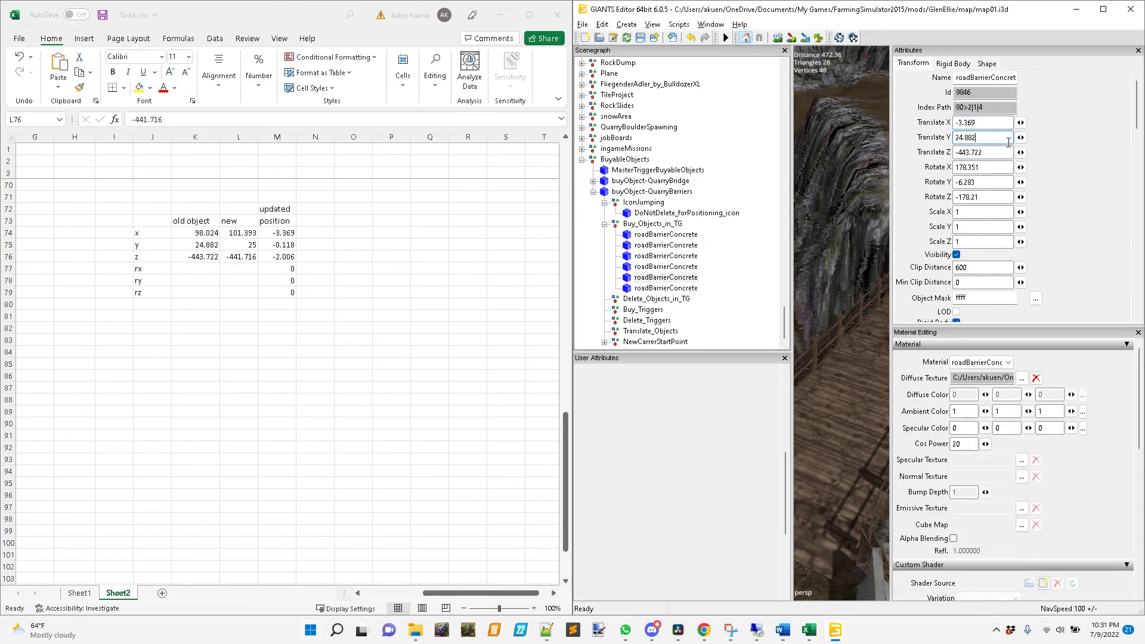
{"action": "type", "text": "-.118"}
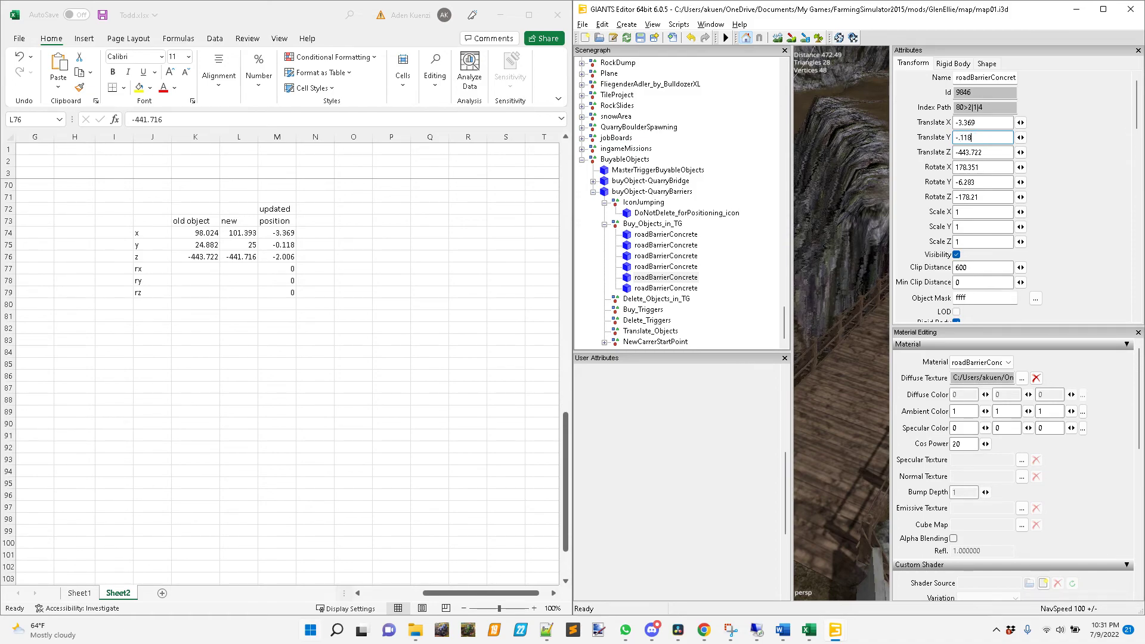
{"action": "key", "text": "Tab"}
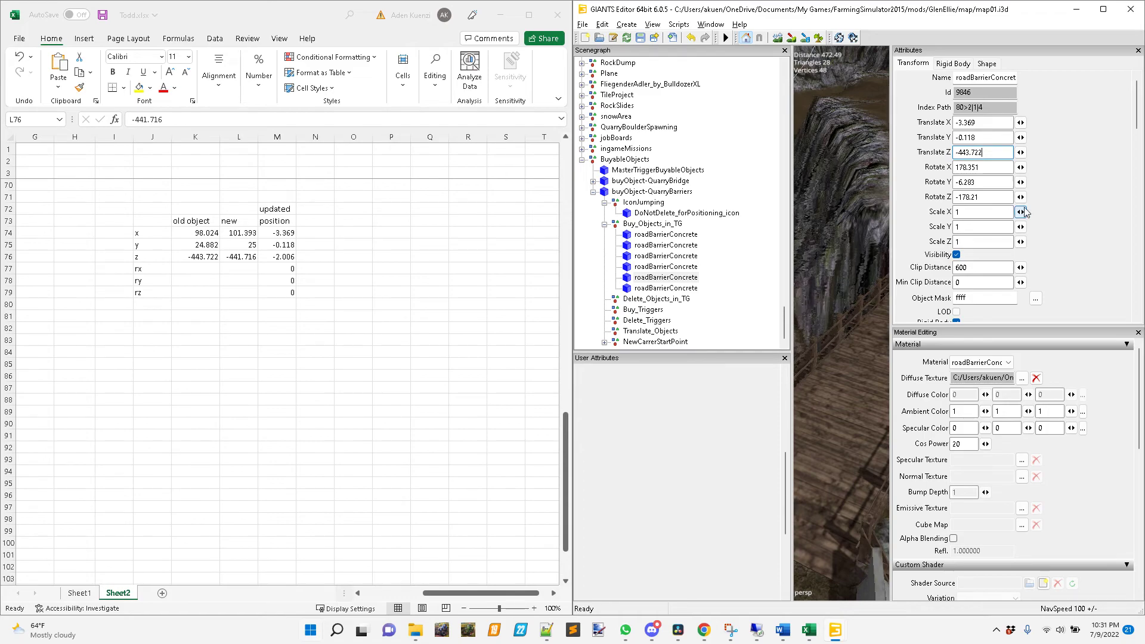
{"action": "left_click_drag", "start_coordinate": [1005, 154], "coordinate": [899, 156]}
{"action": "type", "text": "-2.006"}
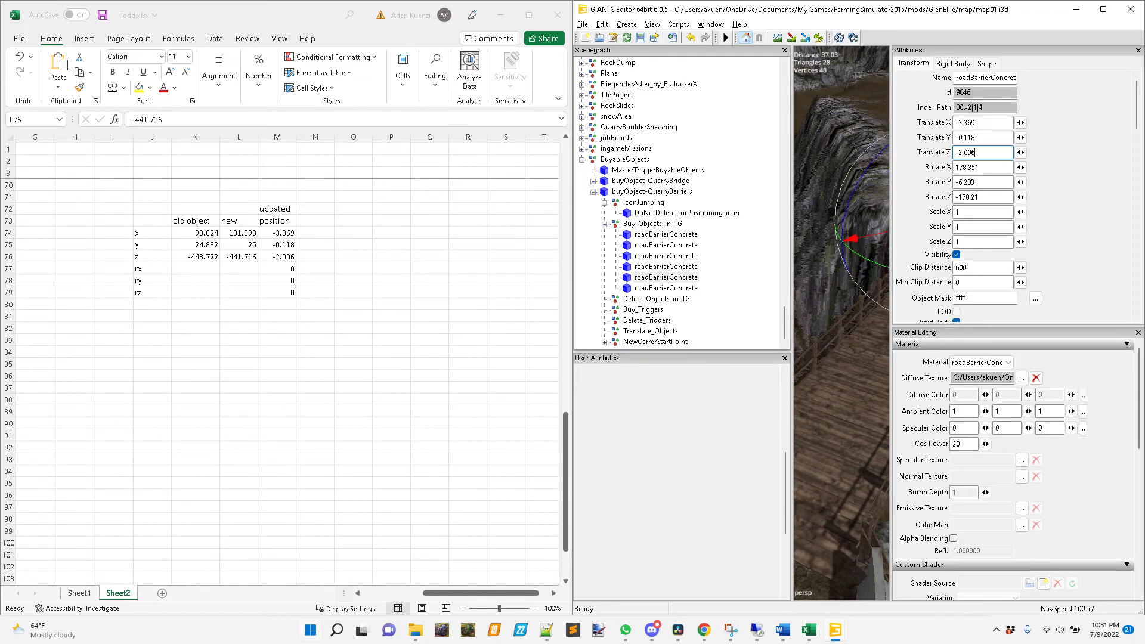
{"action": "key", "text": "Tab"}
{"action": "left_click", "coordinate": [1103, 9]}
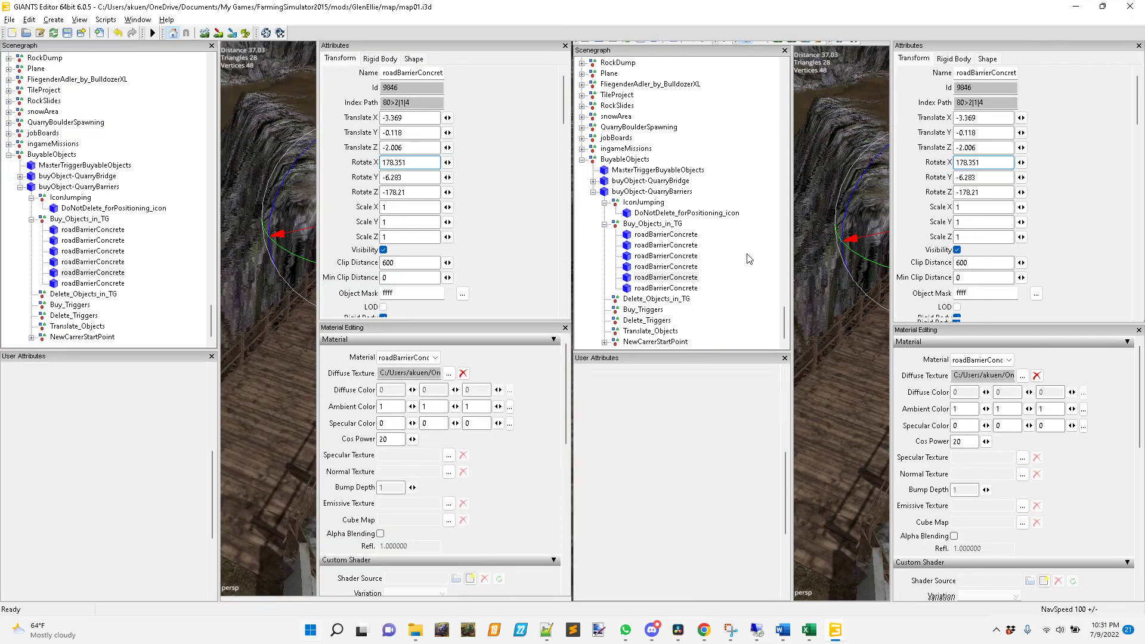
{"action": "double_click", "coordinate": [946, 12]}
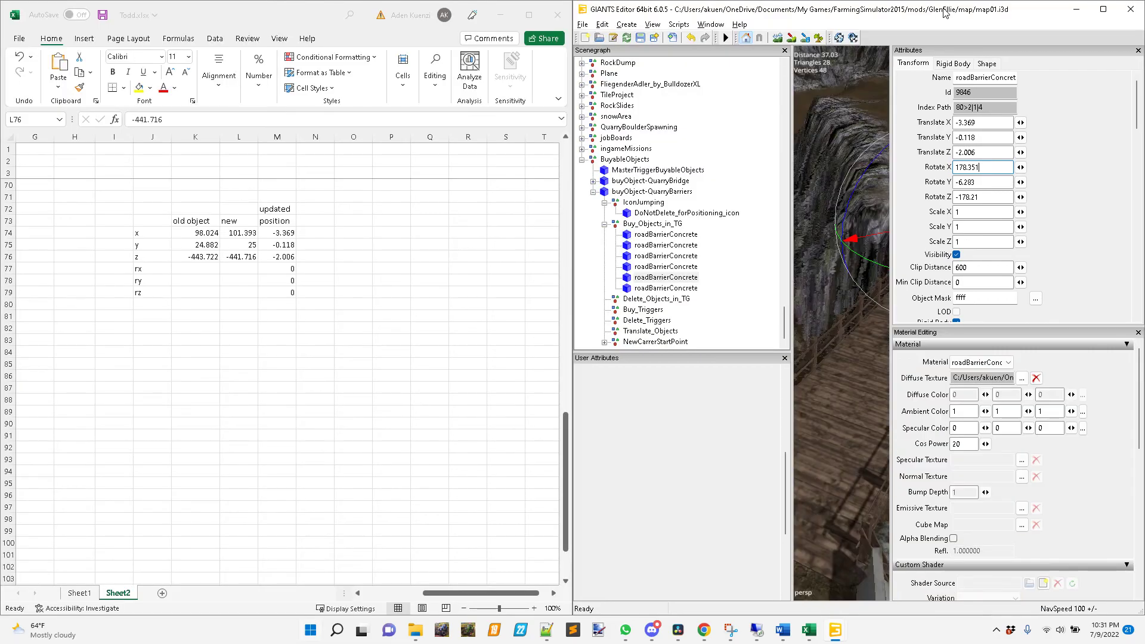
Clear the fifth barrier's old object values in K74:K76 of the Excel calculator.
{"action": "left_click_drag", "start_coordinate": [189, 239], "coordinate": [192, 257]}
{"action": "key", "text": "Delete"}
{"action": "left_click", "coordinate": [195, 238]}
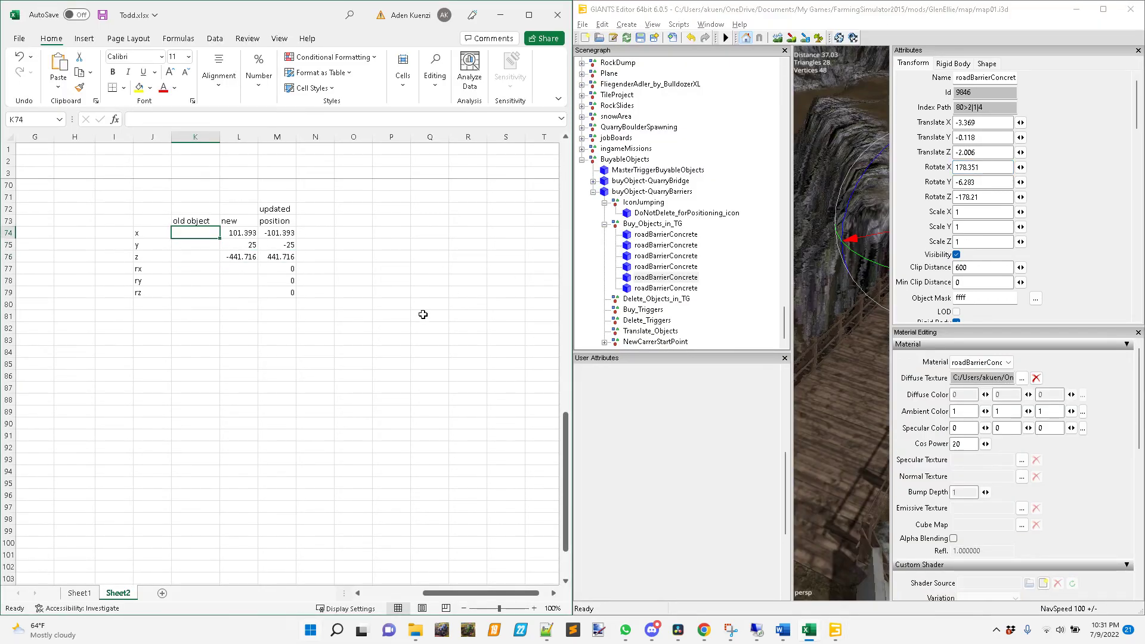
Select the sixth roadBarrierConcrete and enter its translation in Excel's old object column: x 96.702, y 24.956 and z -447.608.
{"action": "left_click", "coordinate": [681, 291]}
{"action": "left_click", "coordinate": [681, 289]}
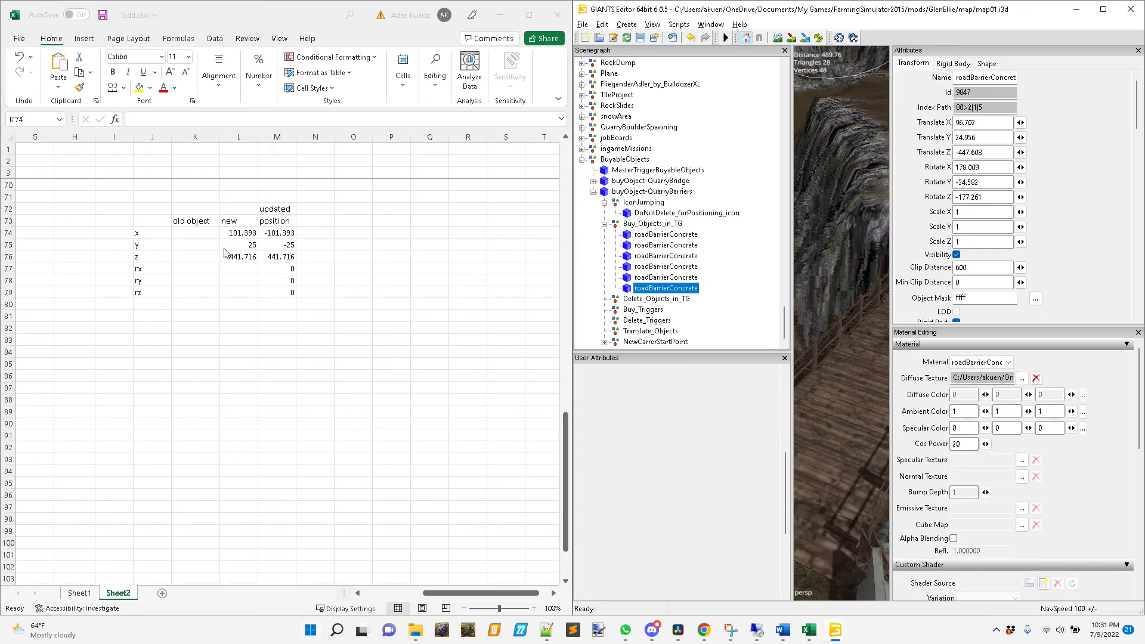
{"action": "left_click", "coordinate": [194, 233]}
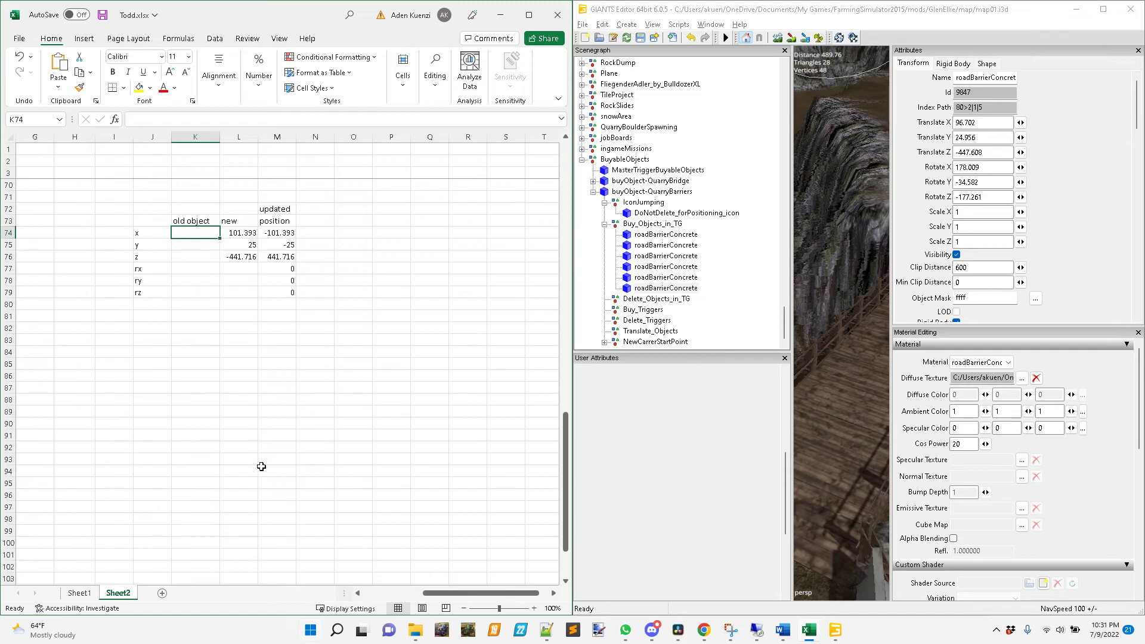
{"action": "type", "text": "96.702"}
{"action": "key", "text": "Return"}
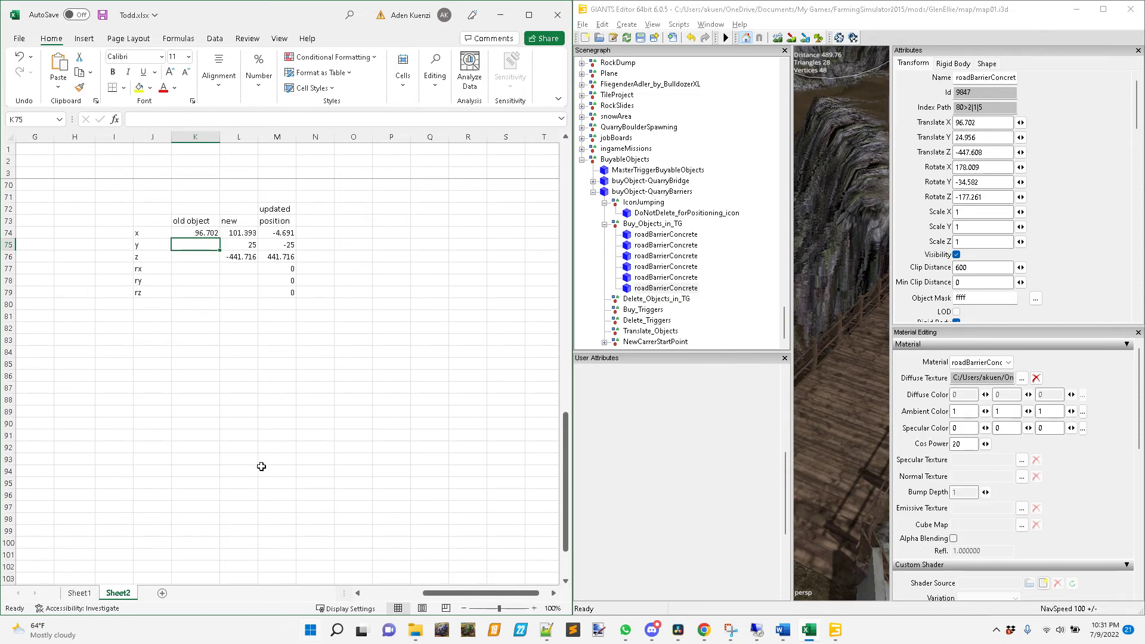
{"action": "type", "text": "24.95"}
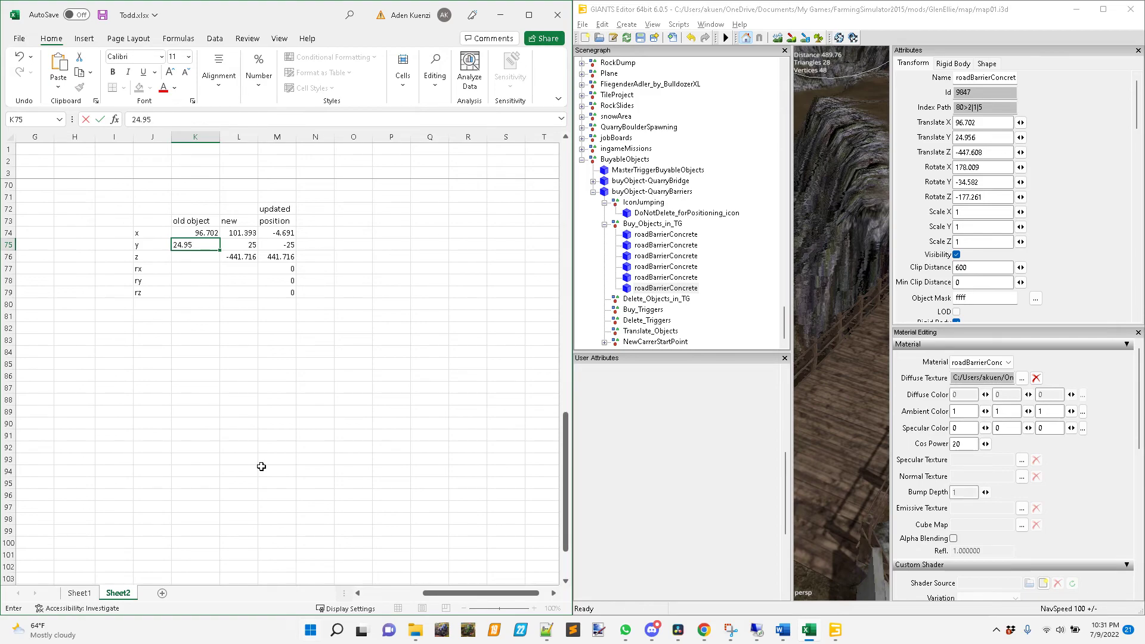
{"action": "type", "text": "6"}
{"action": "key", "text": "Return"}
{"action": "type", "text": "-447.608"}
{"action": "key", "text": "Return"}
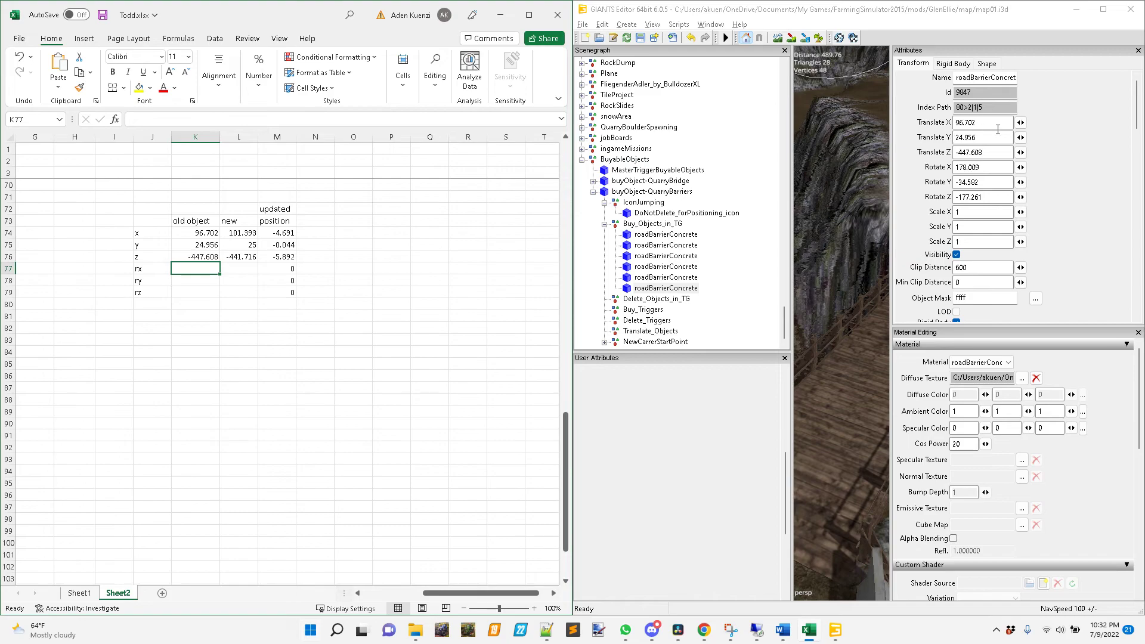
Set the sixth roadBarrierConcrete's translation in GIANTS Editor to X -4.691, Y -0.044 and Z -5.892.
{"action": "left_click", "coordinate": [951, 129]}
{"action": "double_click", "coordinate": [991, 126]}
{"action": "type", "text": "-"}
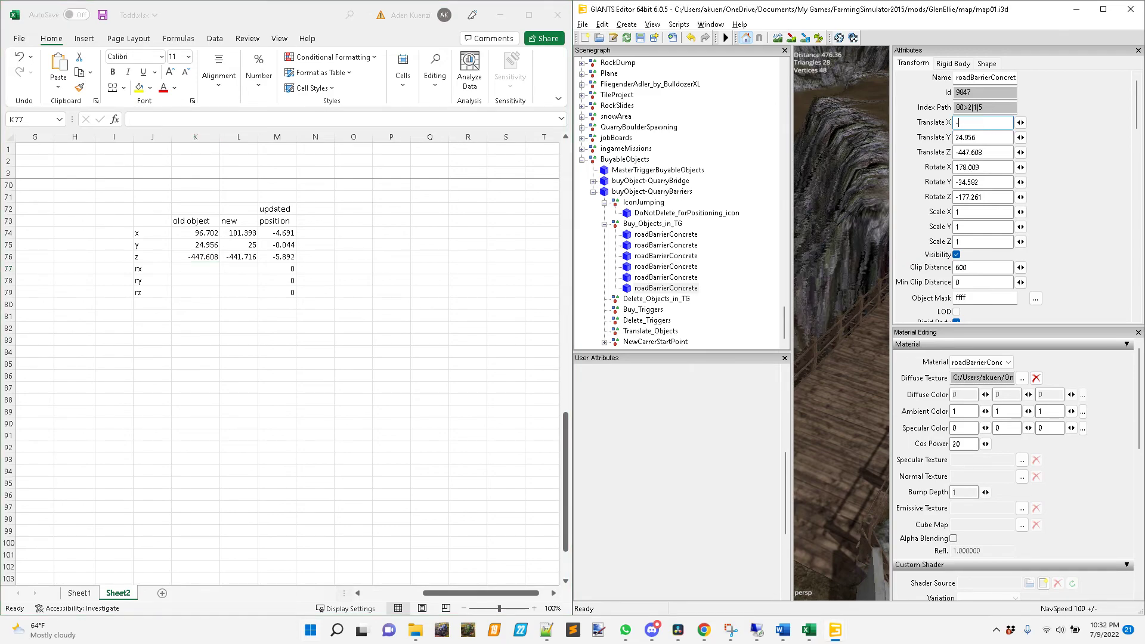
{"action": "type", "text": "4.691"}
{"action": "key", "text": "Tab"}
{"action": "left_click_drag", "start_coordinate": [996, 143], "coordinate": [919, 144]}
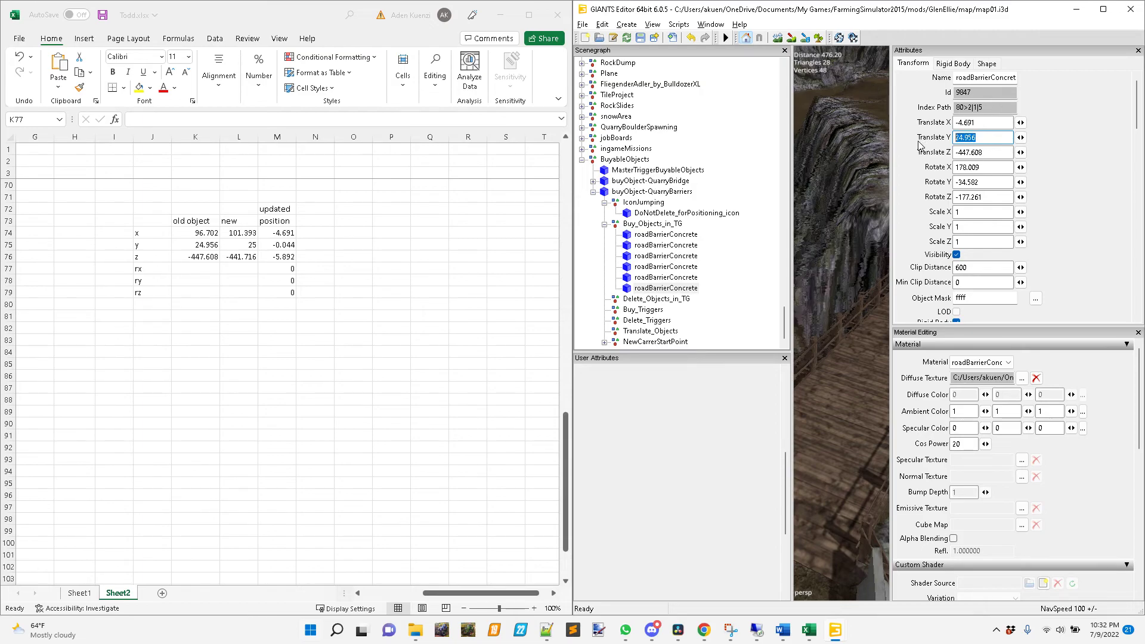
{"action": "type", "text": "-.00"}
{"action": "key", "text": "BackSpace"}
{"action": "type", "text": "44"}
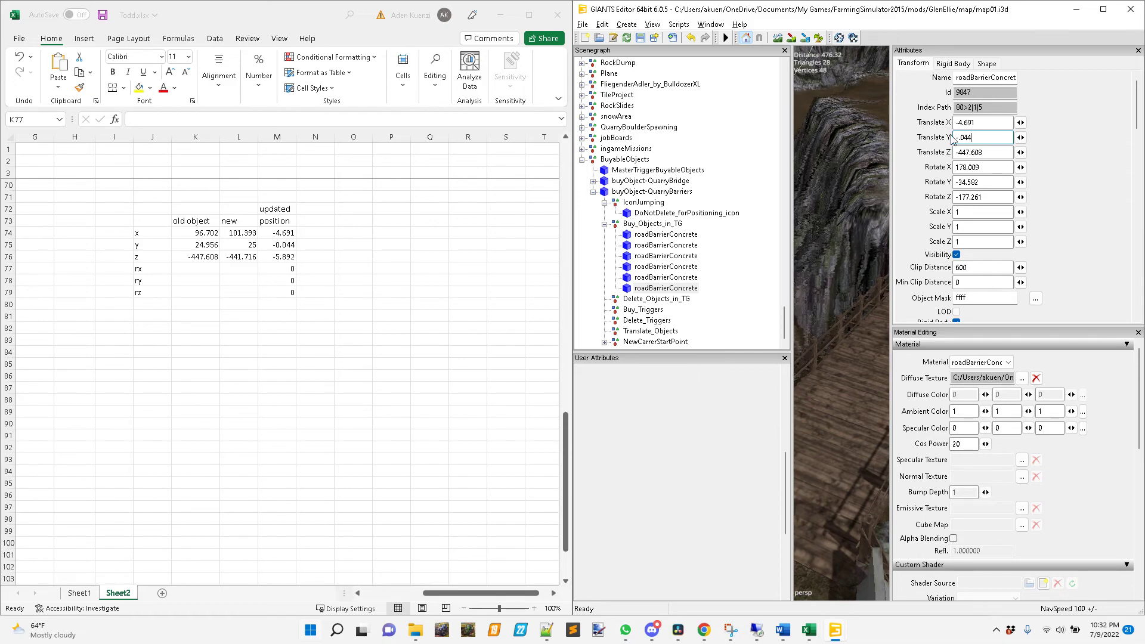
{"action": "key", "text": "Tab"}
{"action": "type", "text": "-5.892"}
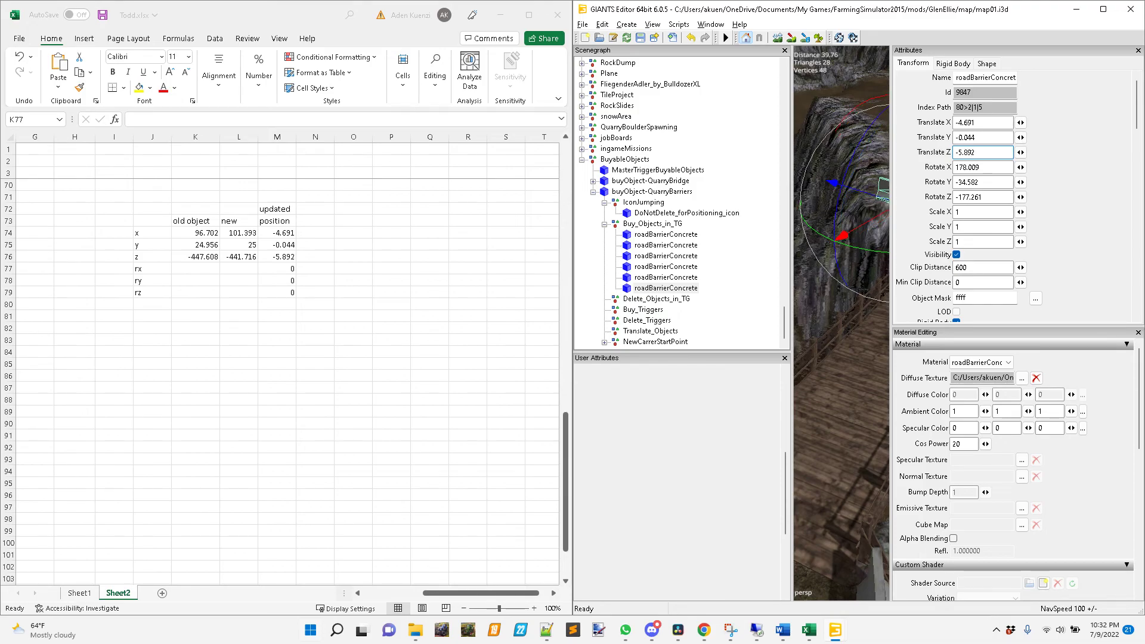
{"action": "left_click", "coordinate": [978, 182]}
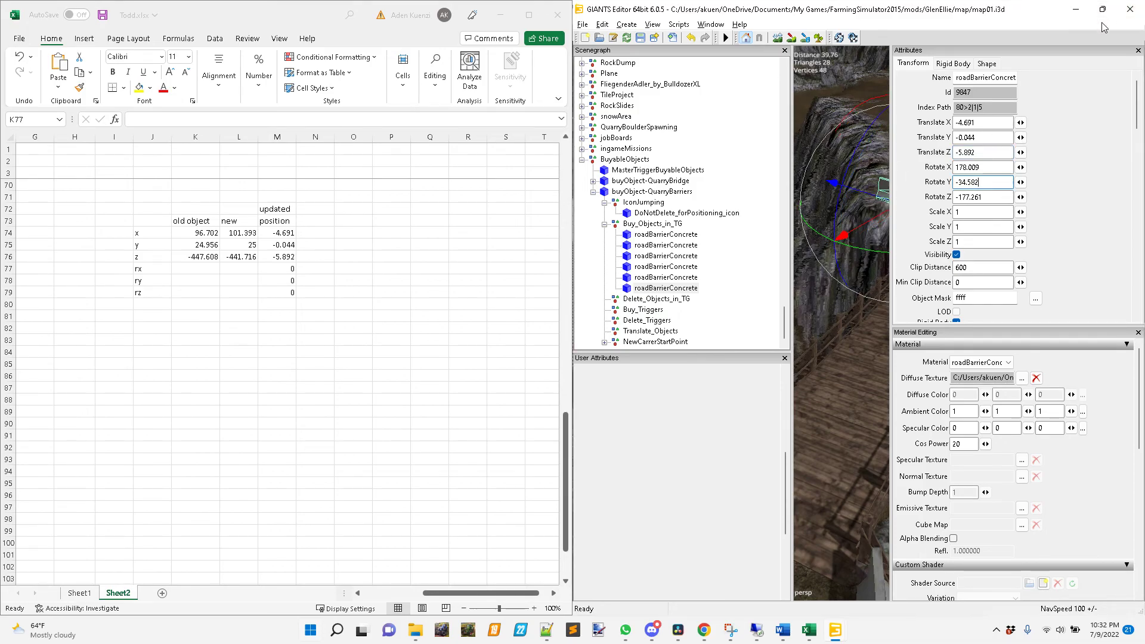
Review the repositioned barriers around the quarry bridge and select the first roadBarrierConcrete.
{"action": "left_click", "coordinate": [1105, 14]}
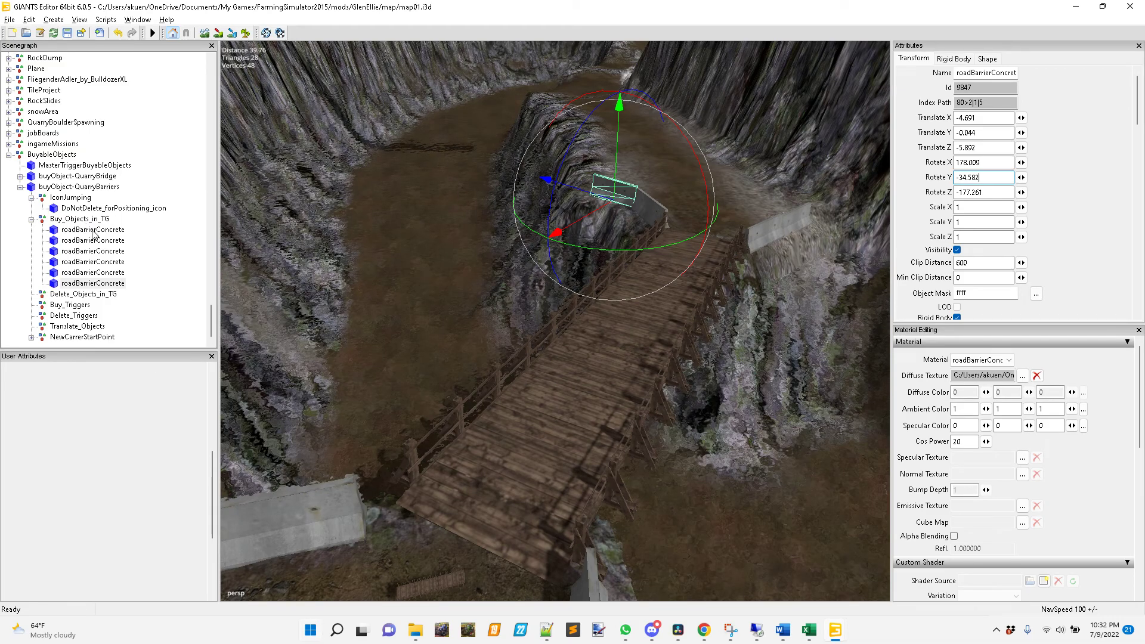
{"action": "left_click", "coordinate": [91, 235]}
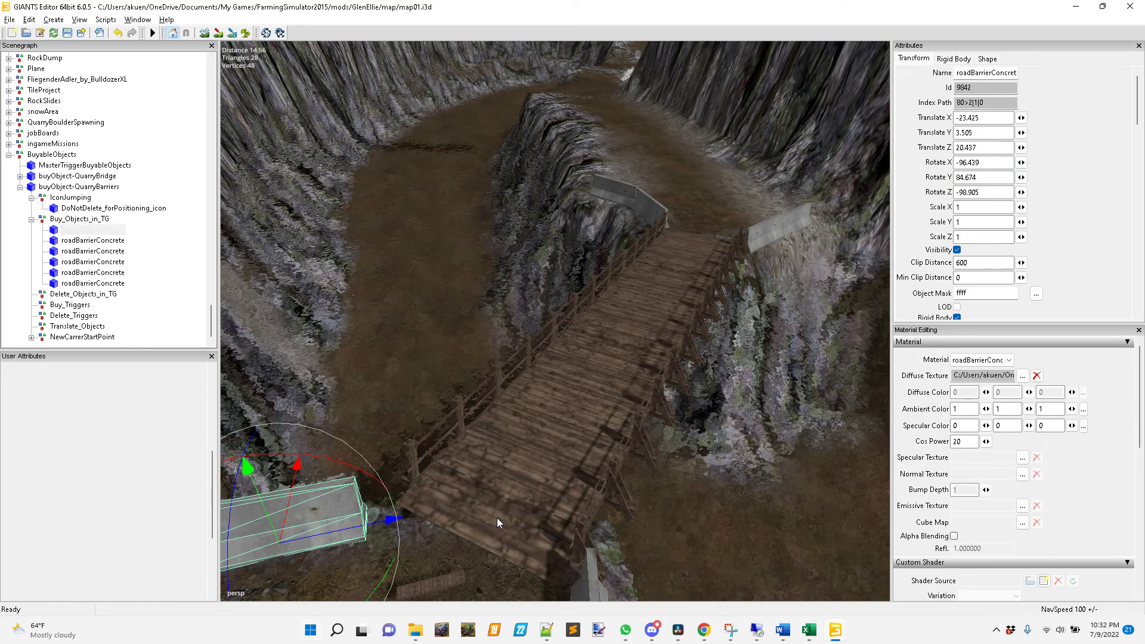
Inspect the first roadBarrierConcrete beside the quarry bridge and its rigid body settings.
{"action": "scroll", "coordinate": [497, 518], "scroll_direction": "down", "scroll_amount": 3}
{"action": "left_click_drag", "start_coordinate": [553, 451], "coordinate": [555, 435], "text": "alt"}
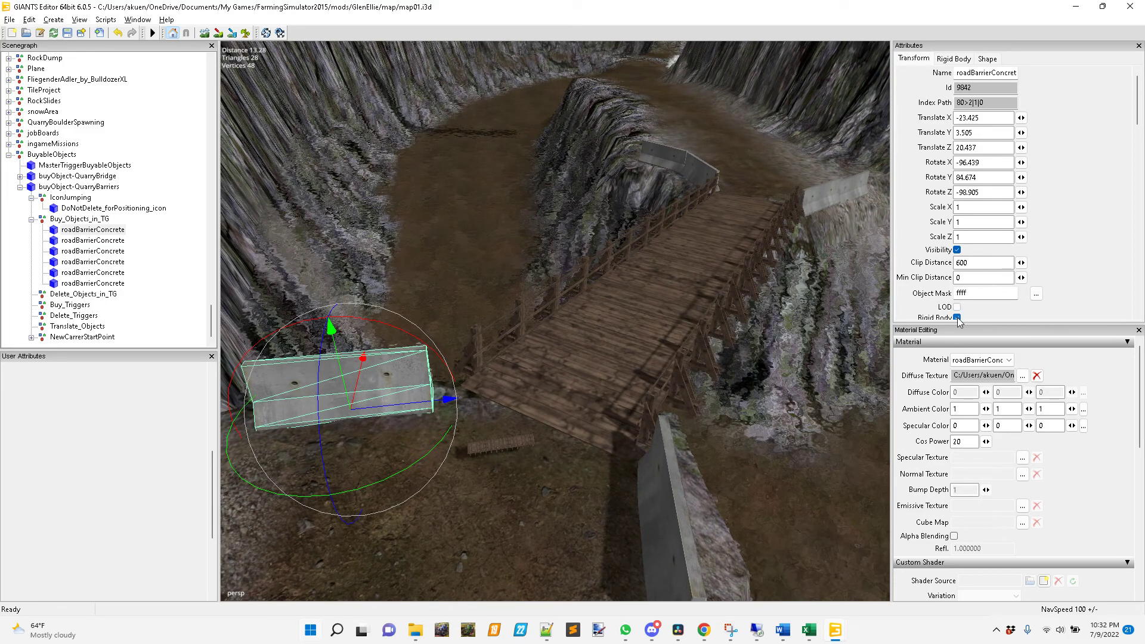
{"action": "left_click", "coordinate": [954, 59]}
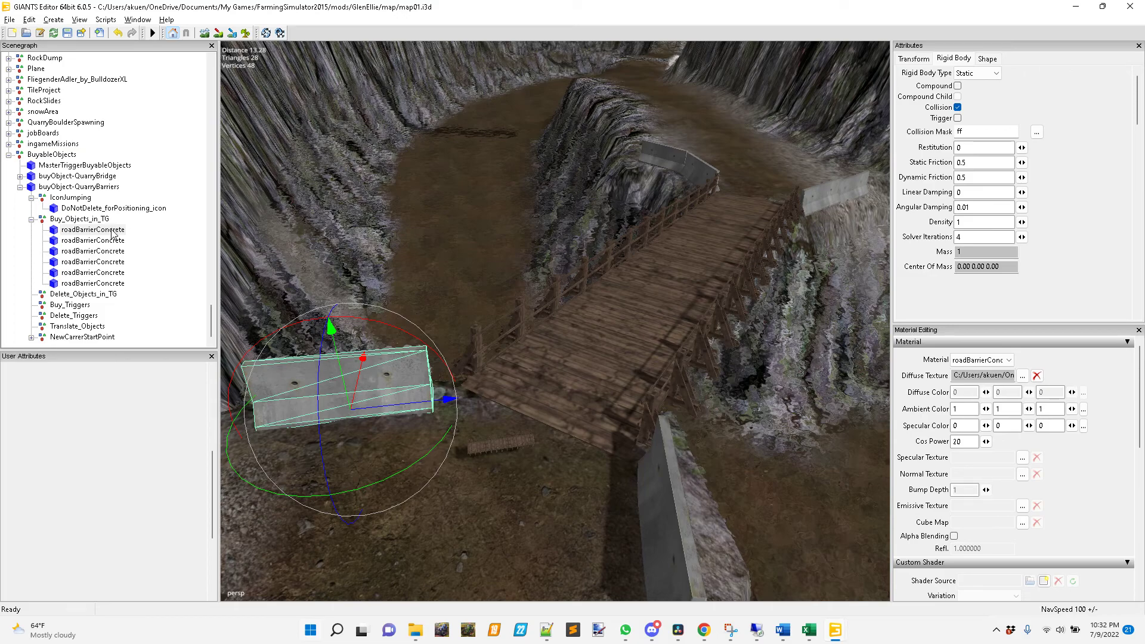
Copy the first roadBarrierConcrete of Buy_Objects_in_TG into the IconJumping group of buyObject-QuarryBarriers.
{"action": "left_click", "coordinate": [93, 229]}
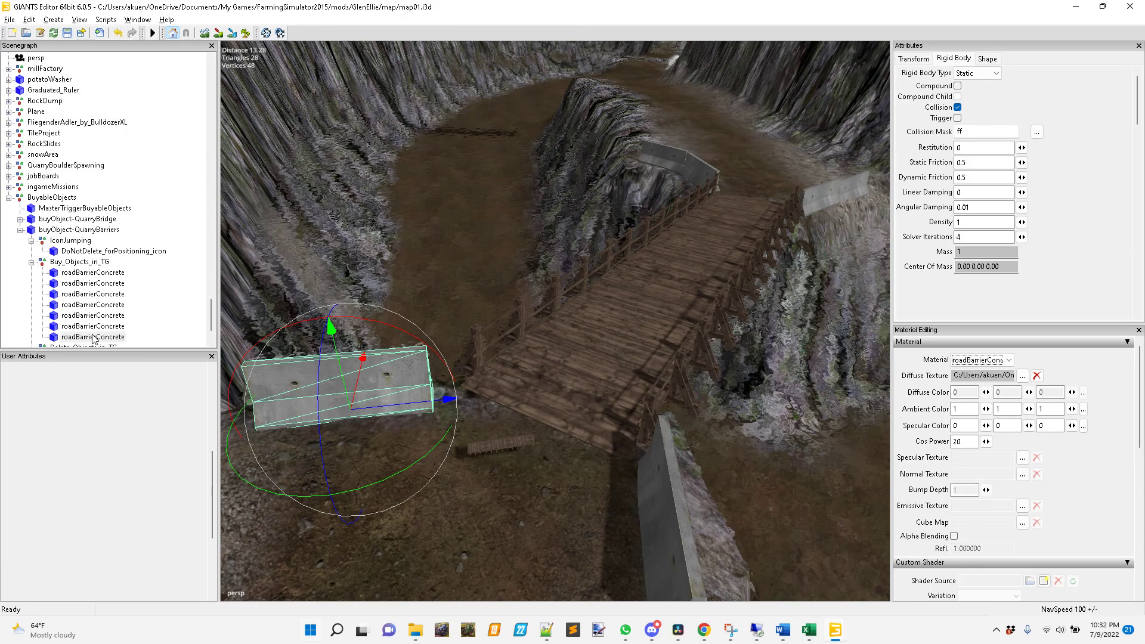
{"action": "left_click", "coordinate": [92, 338]}
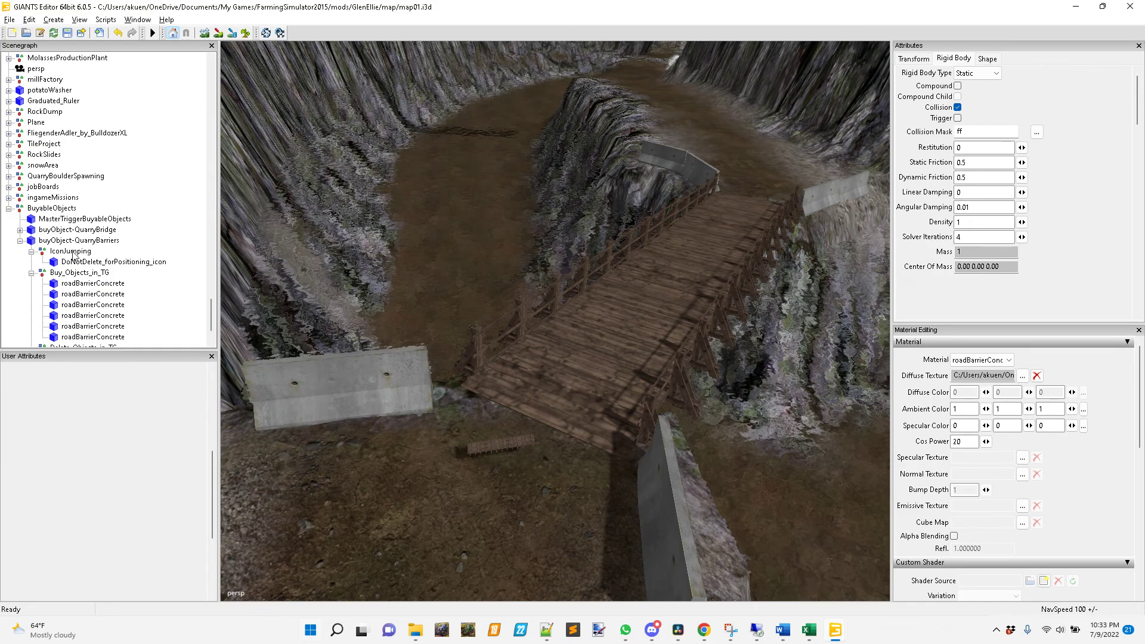
{"action": "left_click", "coordinate": [72, 252]}
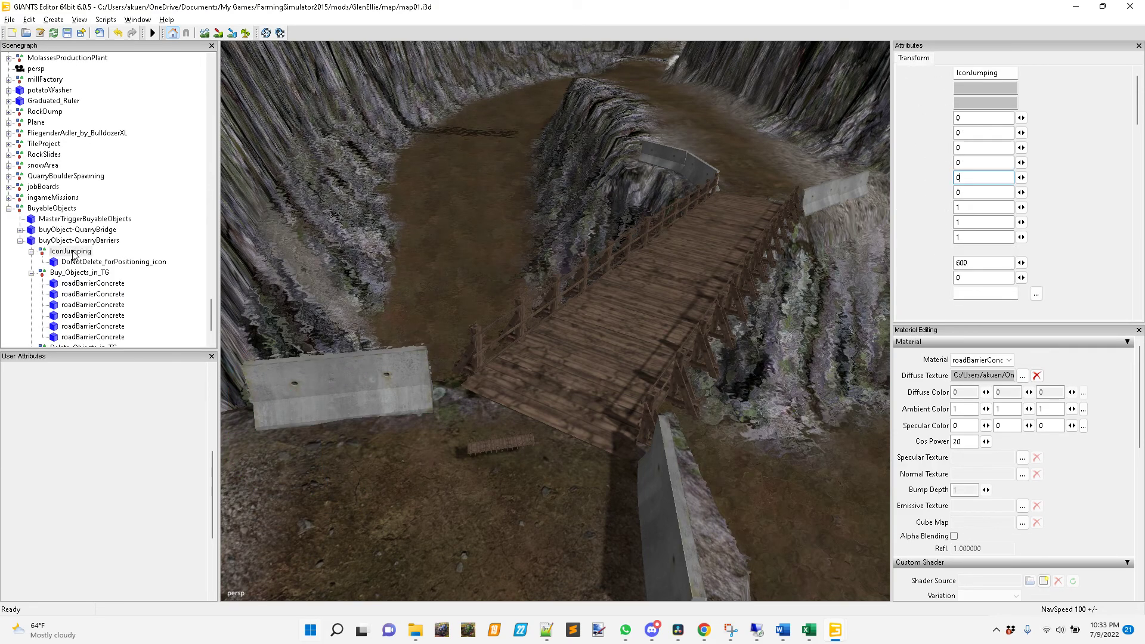
{"action": "key", "text": "ctrl+v"}
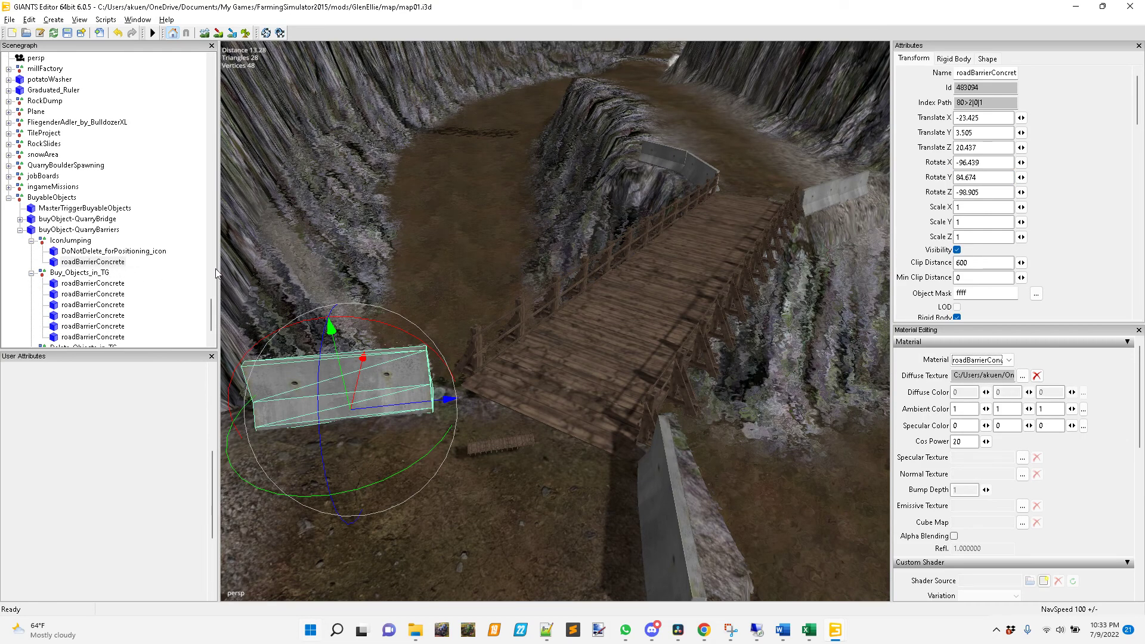
Set the copied icon barrier's translation and rotation to 0 on all three axes.
{"action": "left_click", "coordinate": [1004, 119]}
{"action": "left_click_drag", "start_coordinate": [1004, 119], "coordinate": [919, 123]}
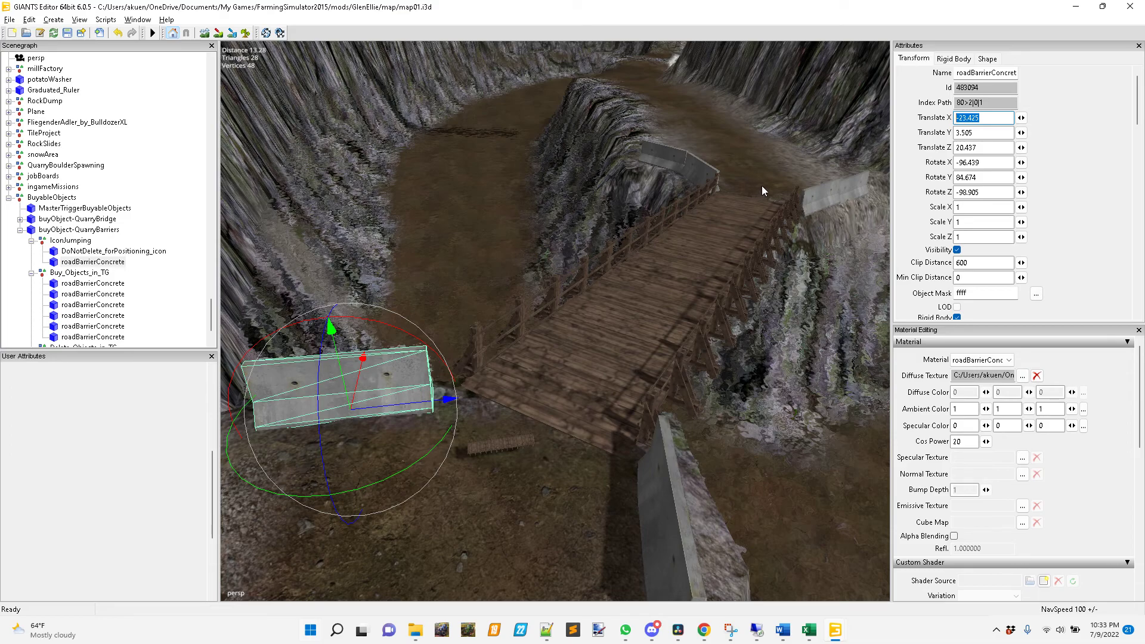
{"action": "type", "text": "0"}
{"action": "key", "text": "Tab"}
{"action": "type", "text": "0"}
{"action": "key", "text": "Tab"}
{"action": "type", "text": "0"}
{"action": "key", "text": "Tab"}
{"action": "type", "text": "0"}
{"action": "key", "text": "Tab"}
{"action": "type", "text": "0"}
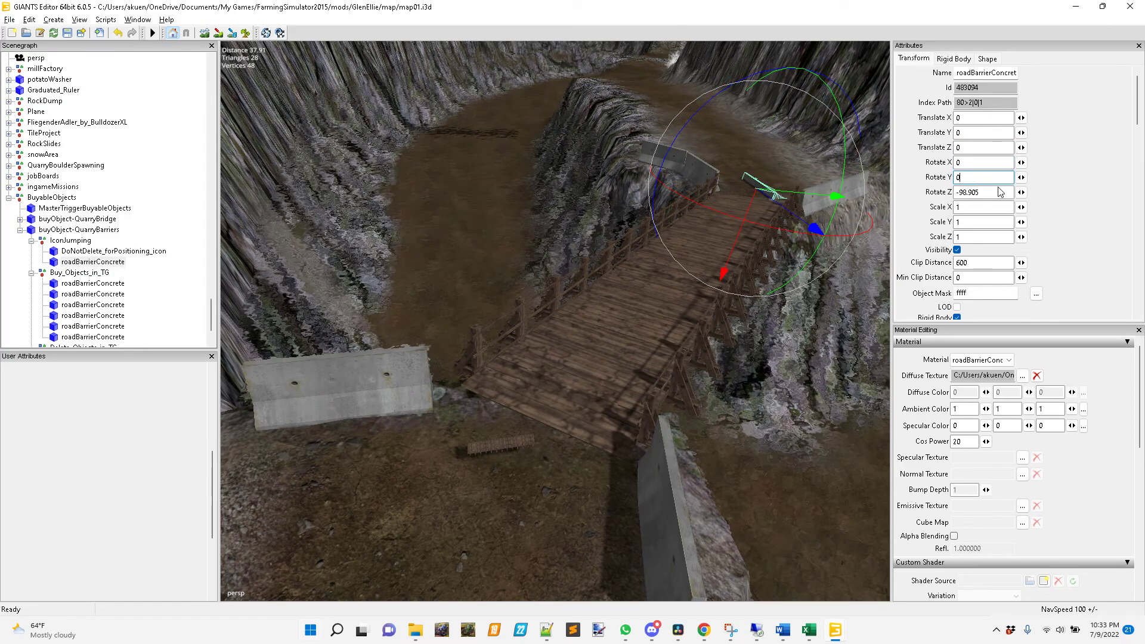
{"action": "key", "text": "Tab"}
{"action": "type", "text": "0"}
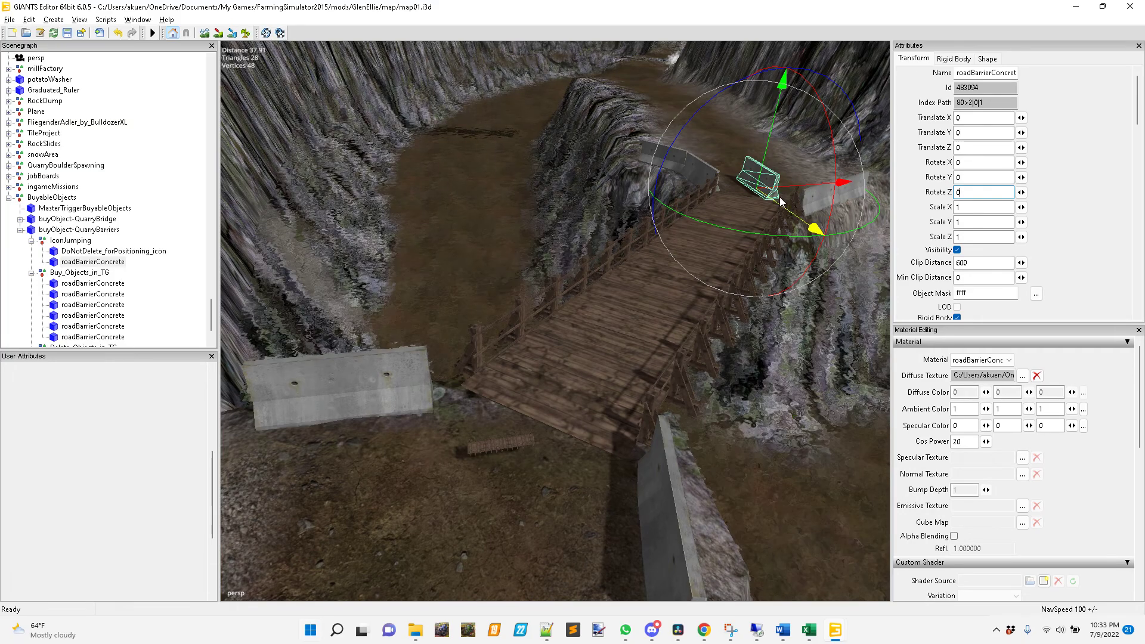
Frame the copied icon barrier in the view and turn off its Rigid Body option.
{"action": "type", "text": "f"}
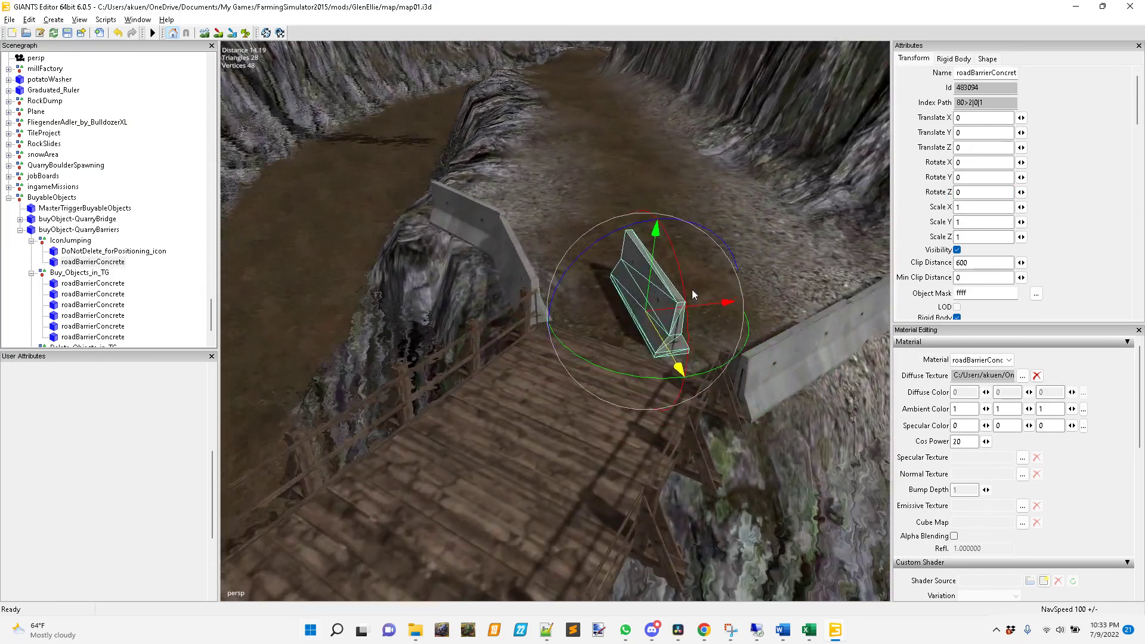
{"action": "middle_click_drag", "start_coordinate": [692, 289], "coordinate": [689, 285]}
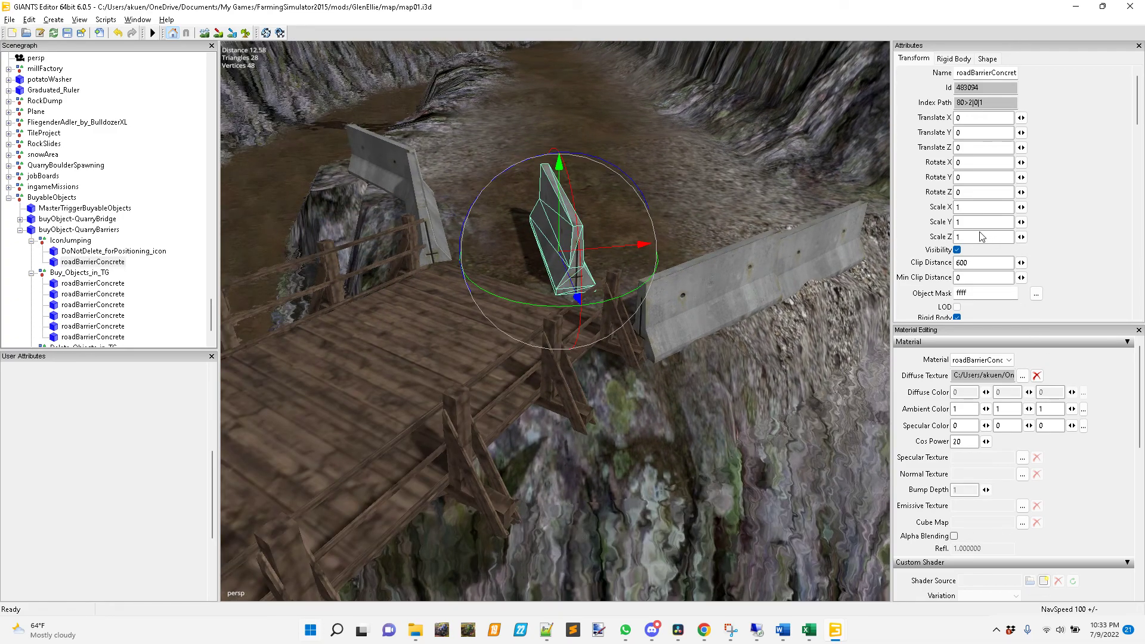
{"action": "scroll", "coordinate": [1107, 137], "scroll_direction": "down", "scroll_amount": 1}
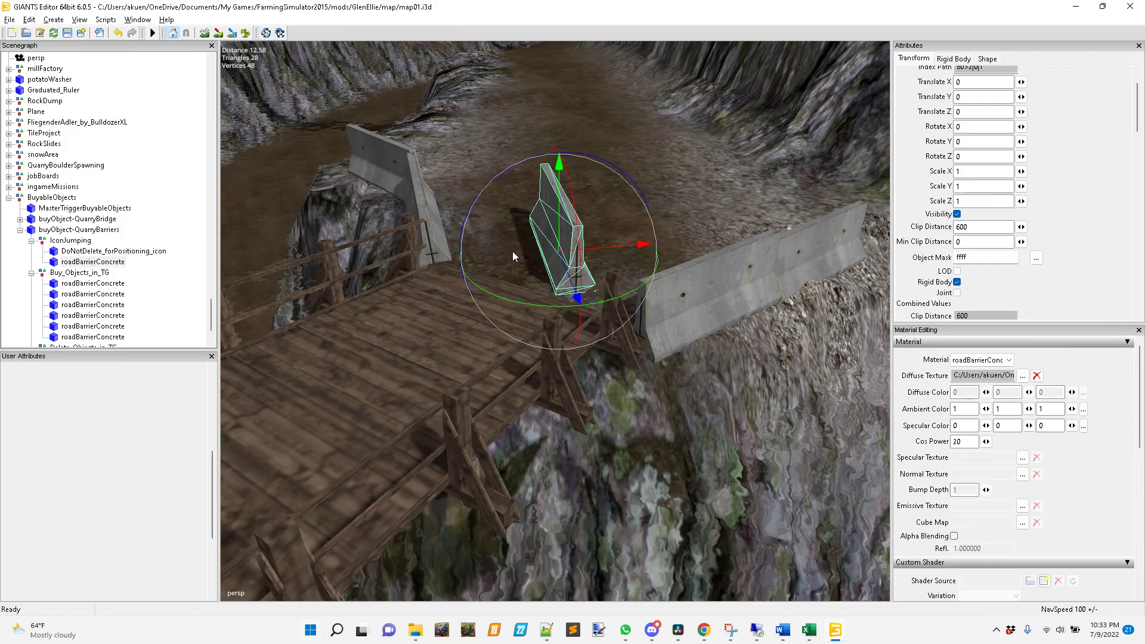
{"action": "left_click", "coordinate": [957, 282]}
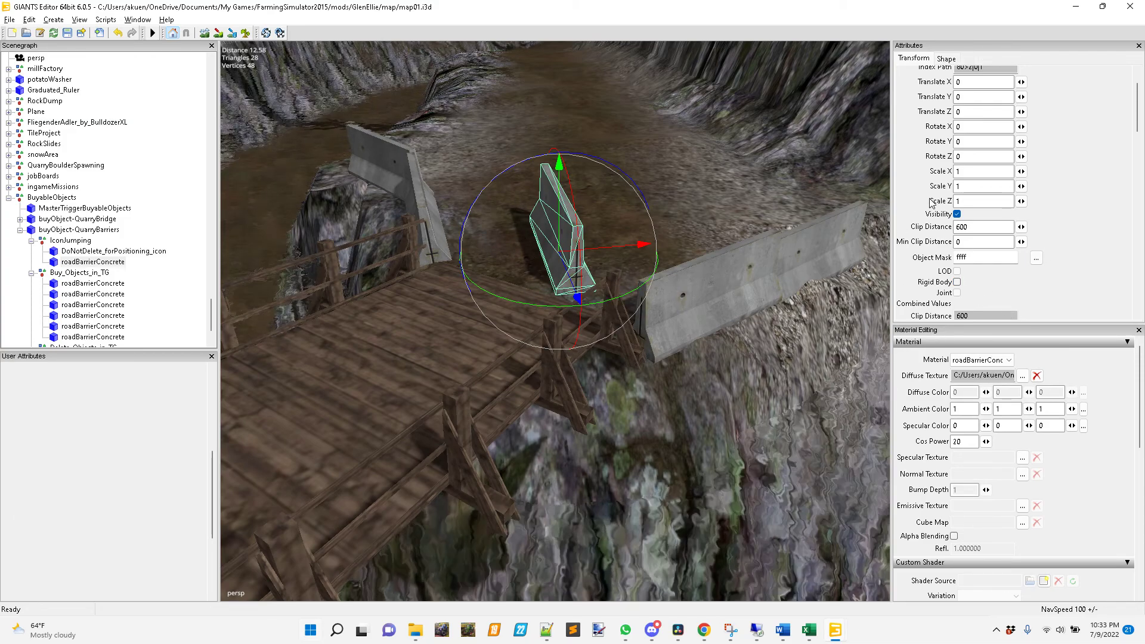
Scale the icon barrier to 0.08 on the X, Y and Z axes.
{"action": "double_click", "coordinate": [976, 175]}
{"action": "type", "text": ".08"}
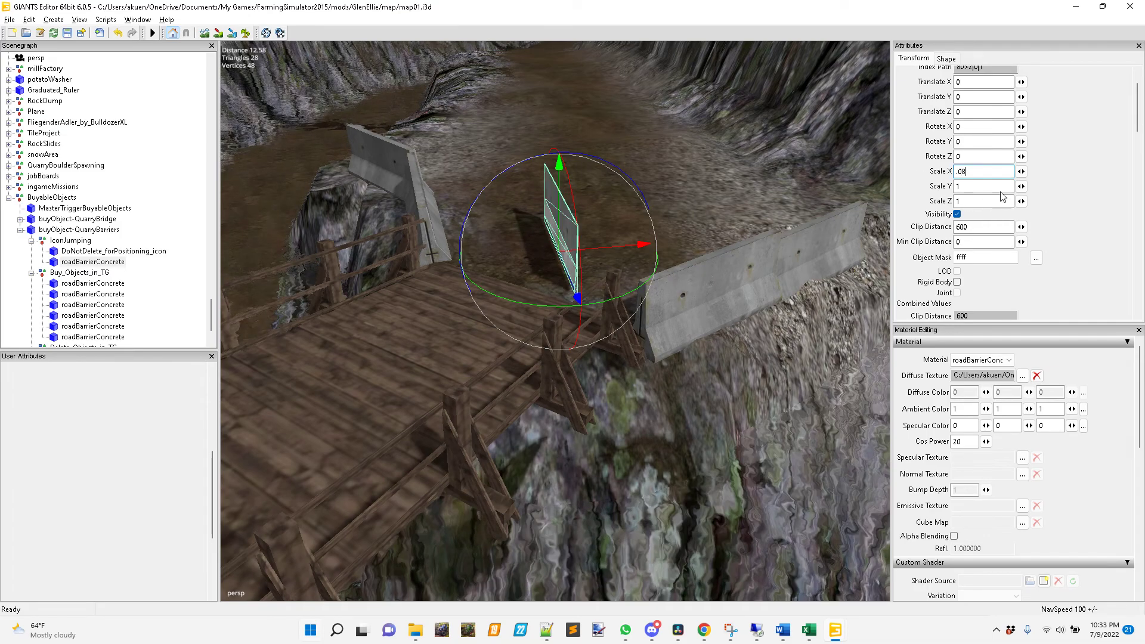
{"action": "key", "text": "Tab"}
{"action": "type", "text": ".08"}
{"action": "key", "text": "Tab"}
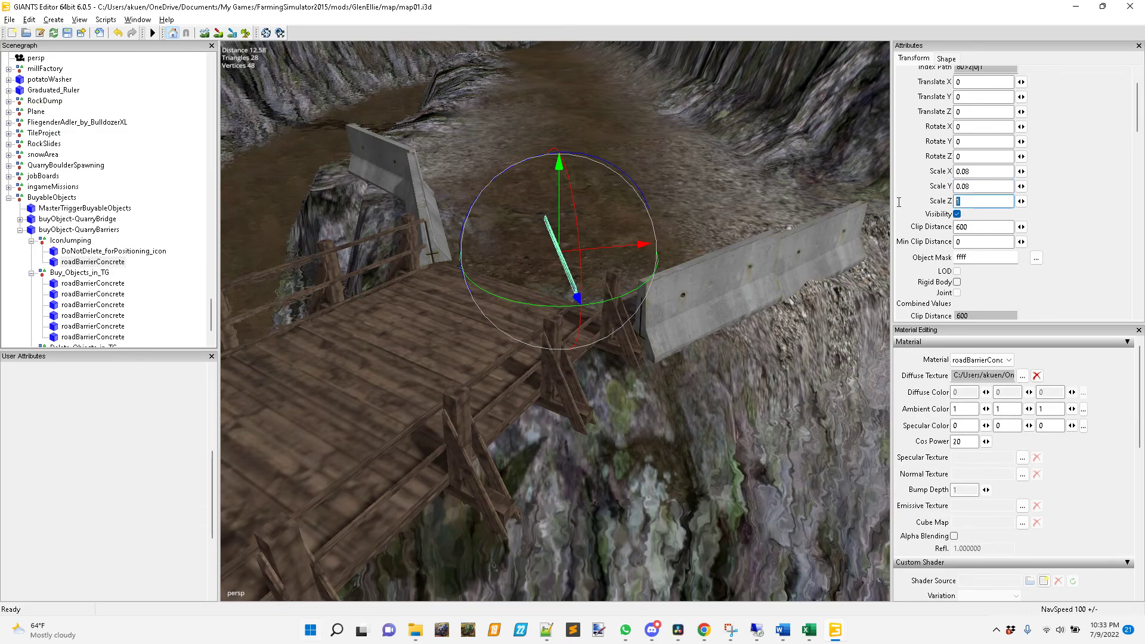
{"action": "type", "text": ".08"}
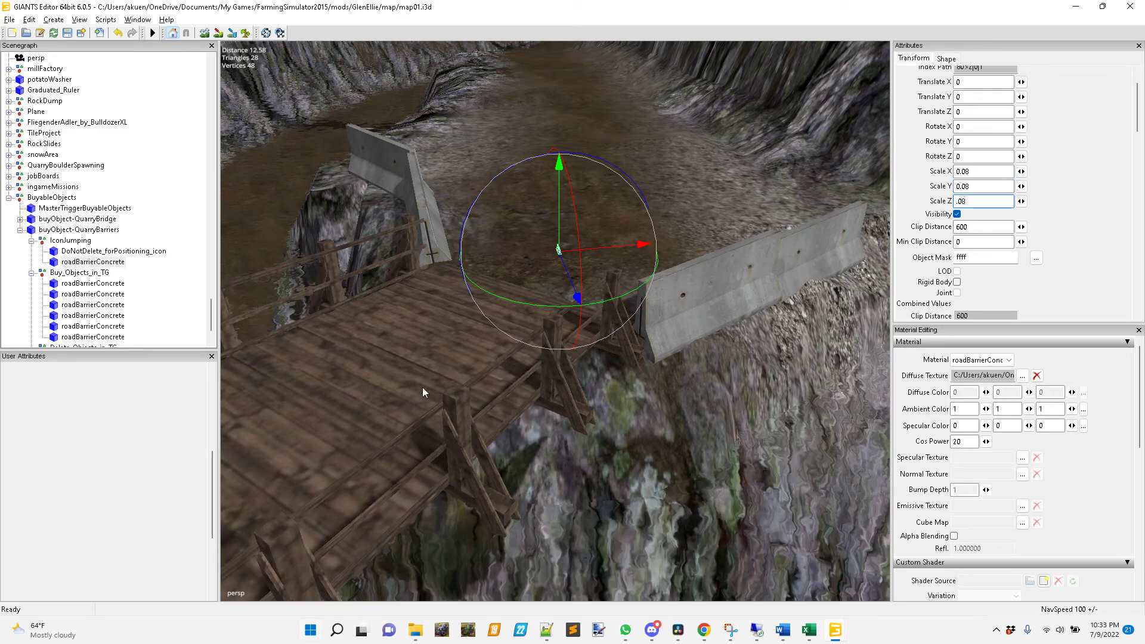
Increase the icon barrier's X, Y and Z scale to 0.18.
{"action": "scroll", "coordinate": [412, 320], "scroll_direction": "up", "scroll_amount": 3}
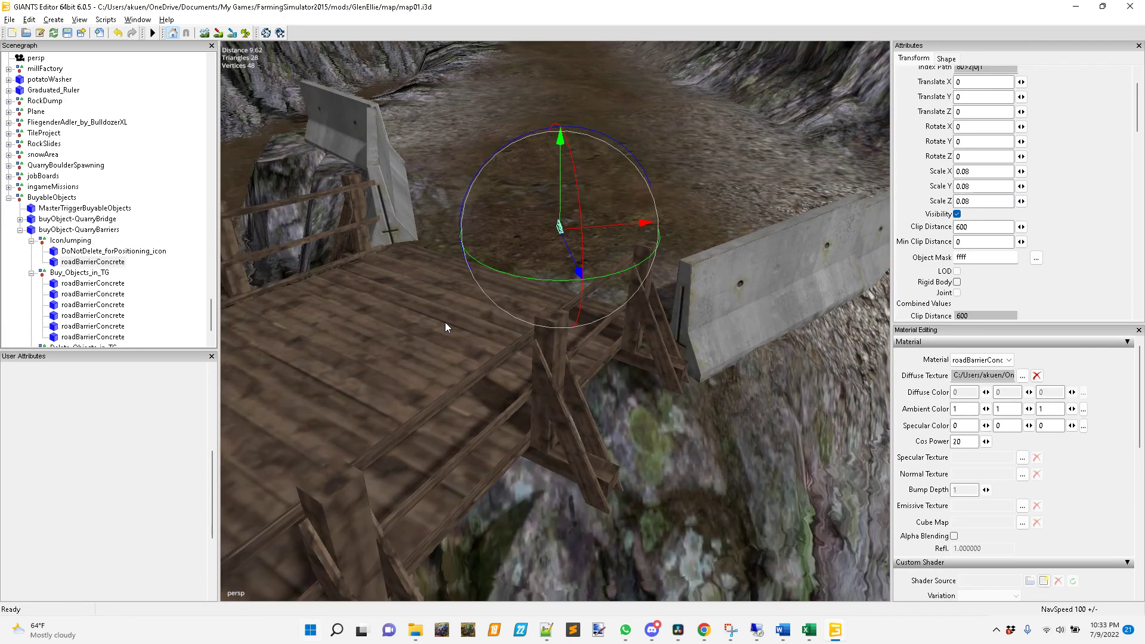
{"action": "middle_click_drag", "start_coordinate": [445, 322], "coordinate": [450, 323], "text": "alt"}
{"action": "left_click_drag", "start_coordinate": [449, 323], "coordinate": [542, 336], "text": "alt"}
{"action": "left_click", "coordinate": [970, 176]}
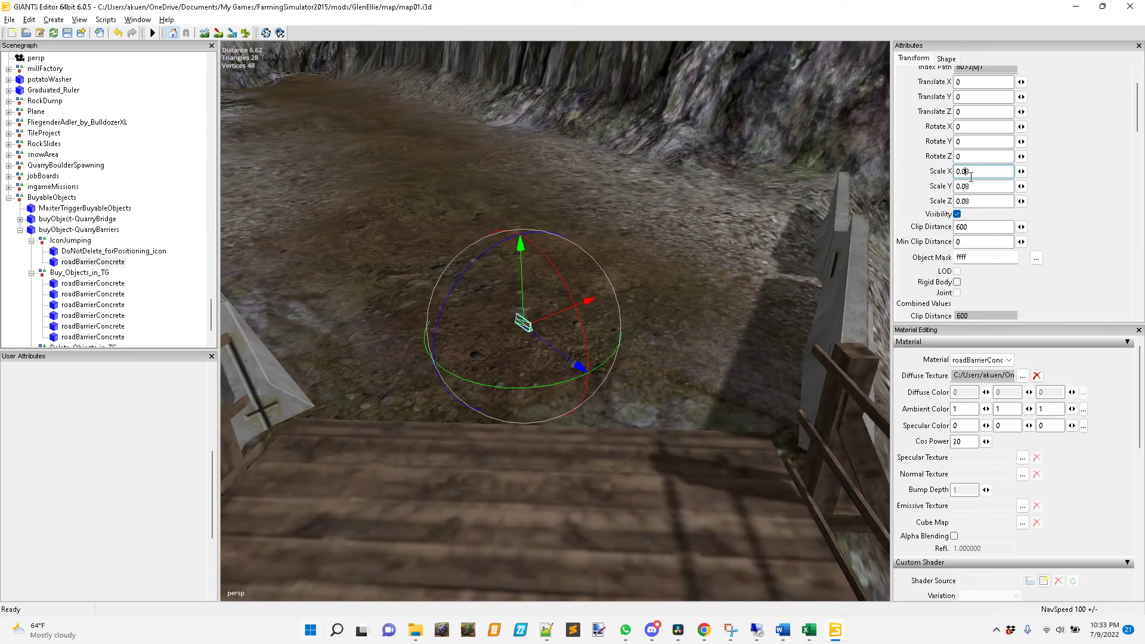
{"action": "type", "text": "1"}
{"action": "left_click_drag", "start_coordinate": [962, 186], "coordinate": [967, 186]}
{"action": "type", "text": "1"}
{"action": "left_click", "coordinate": [970, 206]}
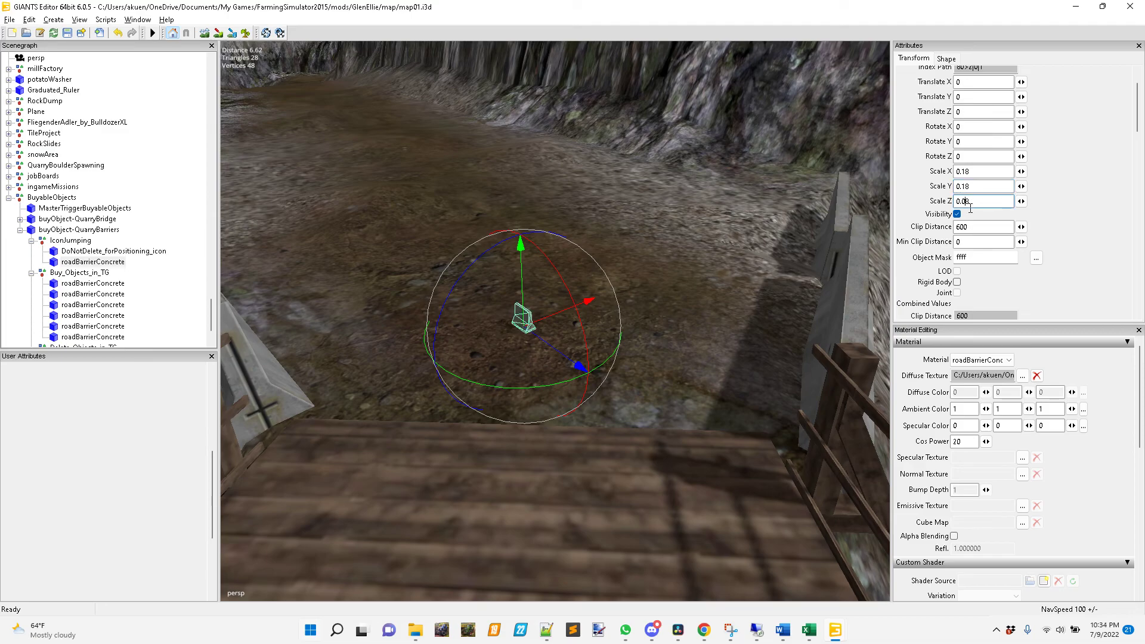
{"action": "type", "text": "1"}
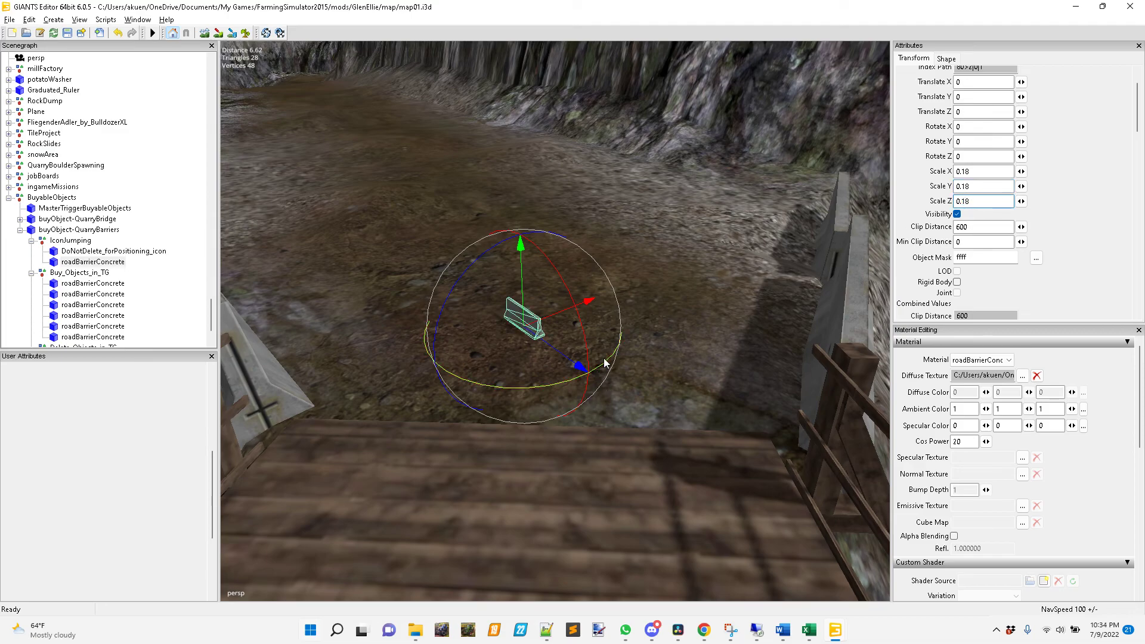
Set the icon barrier's scale to 0.25 on the X, Y and Z axes.
{"action": "left_click_drag", "start_coordinate": [625, 350], "coordinate": [584, 394], "text": "alt"}
{"action": "scroll", "coordinate": [636, 422], "scroll_direction": "down", "scroll_amount": 5}
{"action": "middle_click_drag", "start_coordinate": [583, 394], "coordinate": [582, 393], "text": "alt"}
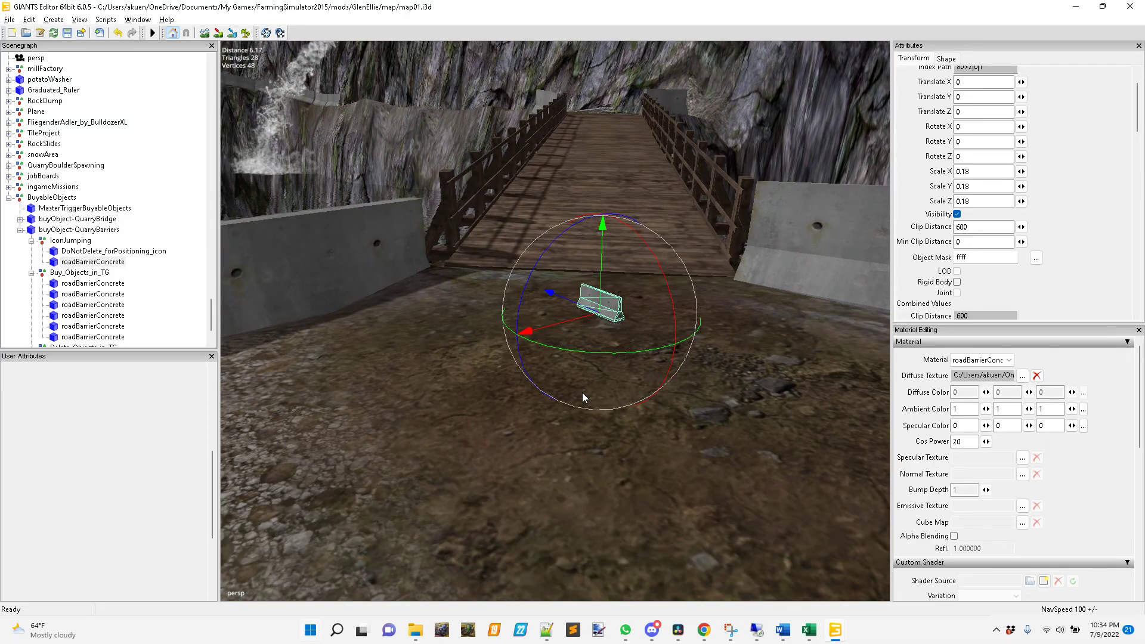
{"action": "double_click", "coordinate": [977, 178]}
{"action": "type", "text": "25"}
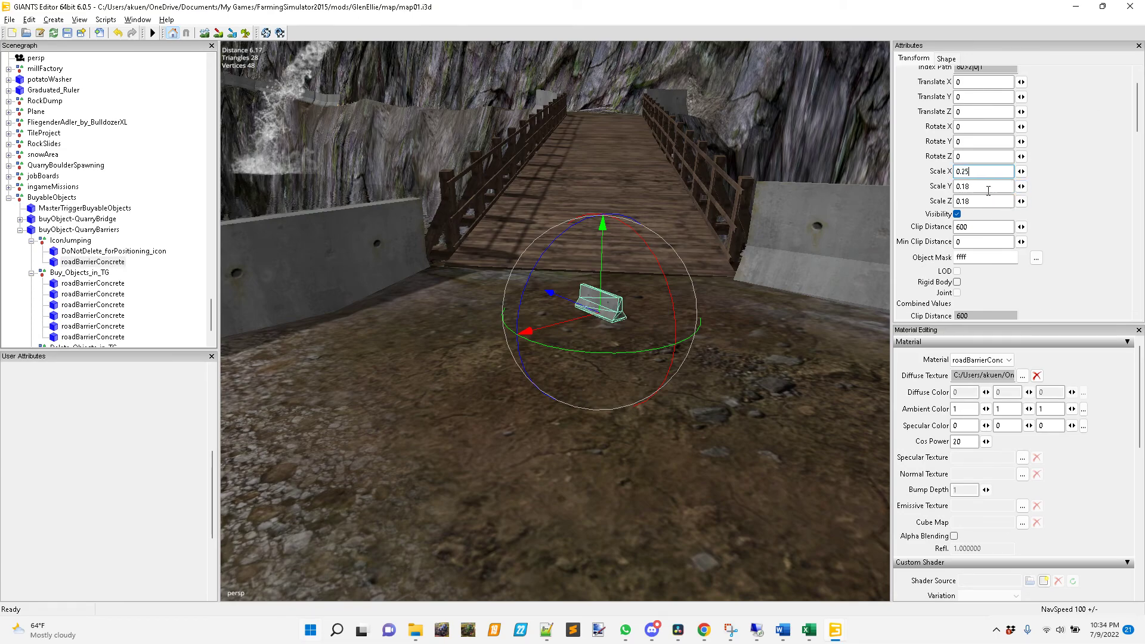
{"action": "double_click", "coordinate": [967, 188]}
{"action": "type", "text": "25"}
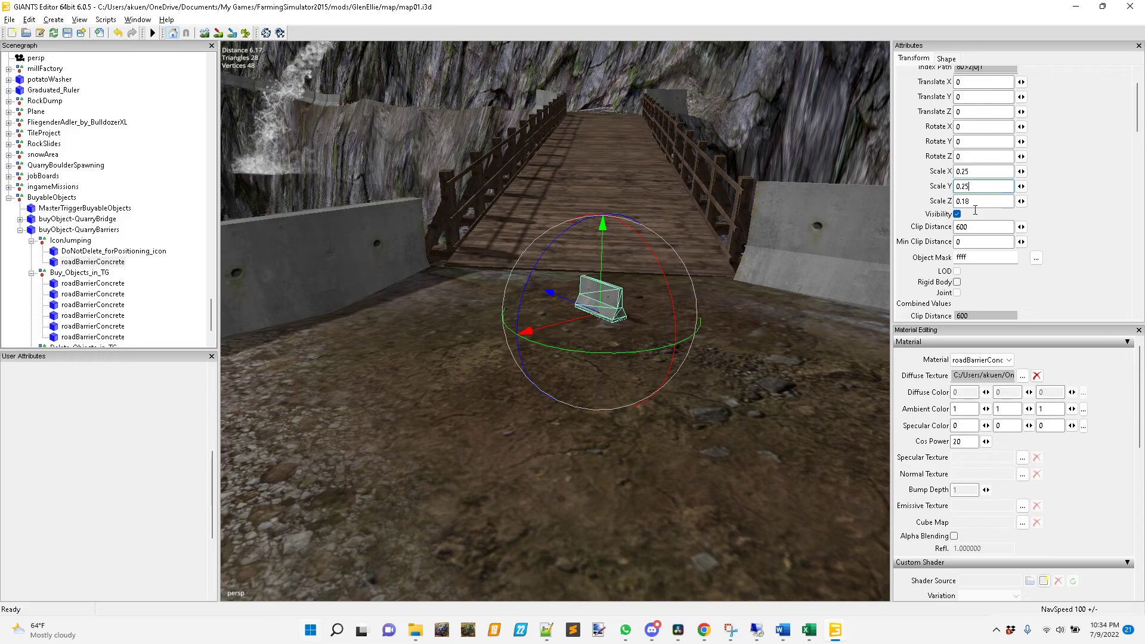
{"action": "double_click", "coordinate": [968, 201]}
{"action": "type", "text": "25"}
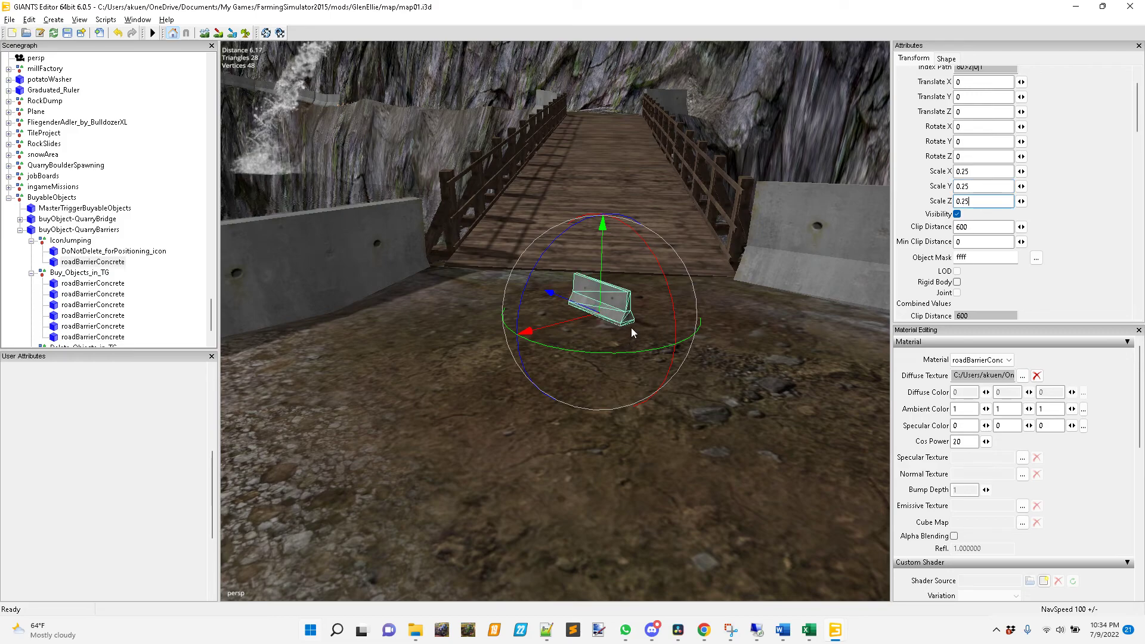
Raise the icon barrier above the ground to a Y translation of about 0.498 and check it from several angles.
{"action": "left_click", "coordinate": [604, 263]}
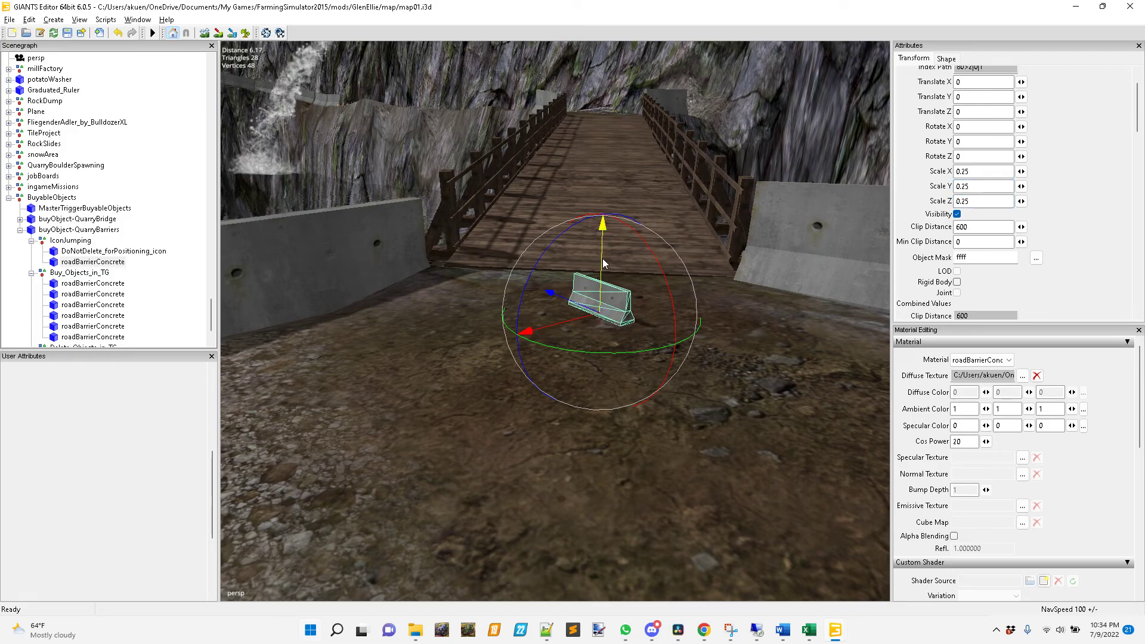
{"action": "left_click_drag", "start_coordinate": [603, 263], "coordinate": [604, 223]}
{"action": "right_click_drag", "start_coordinate": [629, 320], "coordinate": [656, 351]}
{"action": "left_click_drag", "start_coordinate": [647, 335], "coordinate": [647, 331]}
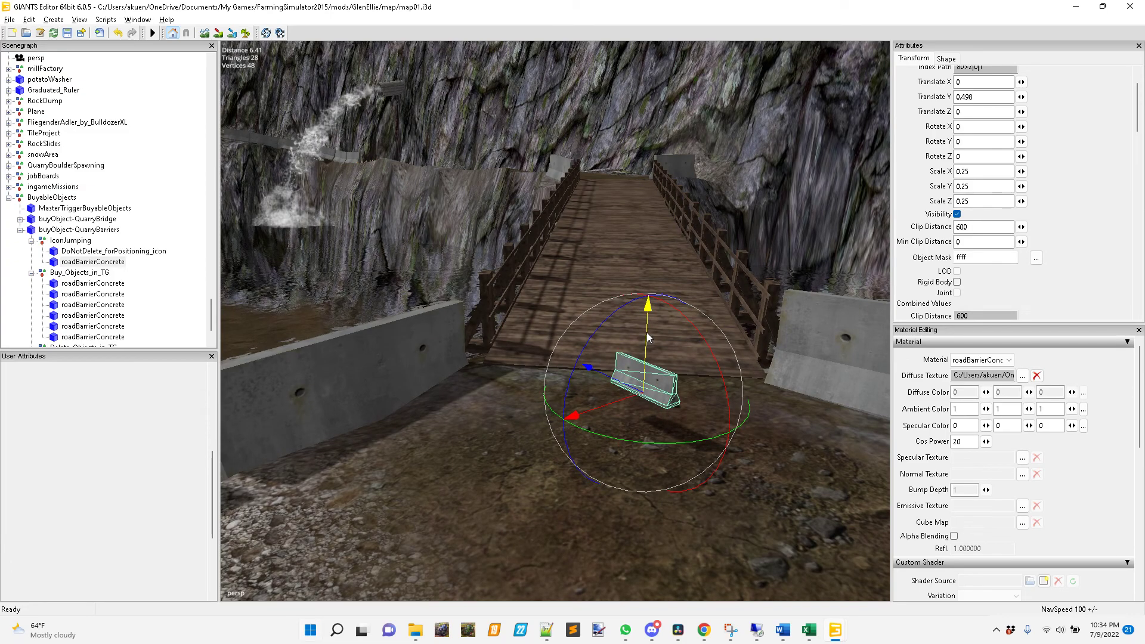
{"action": "right_click_drag", "start_coordinate": [490, 344], "coordinate": [691, 402]}
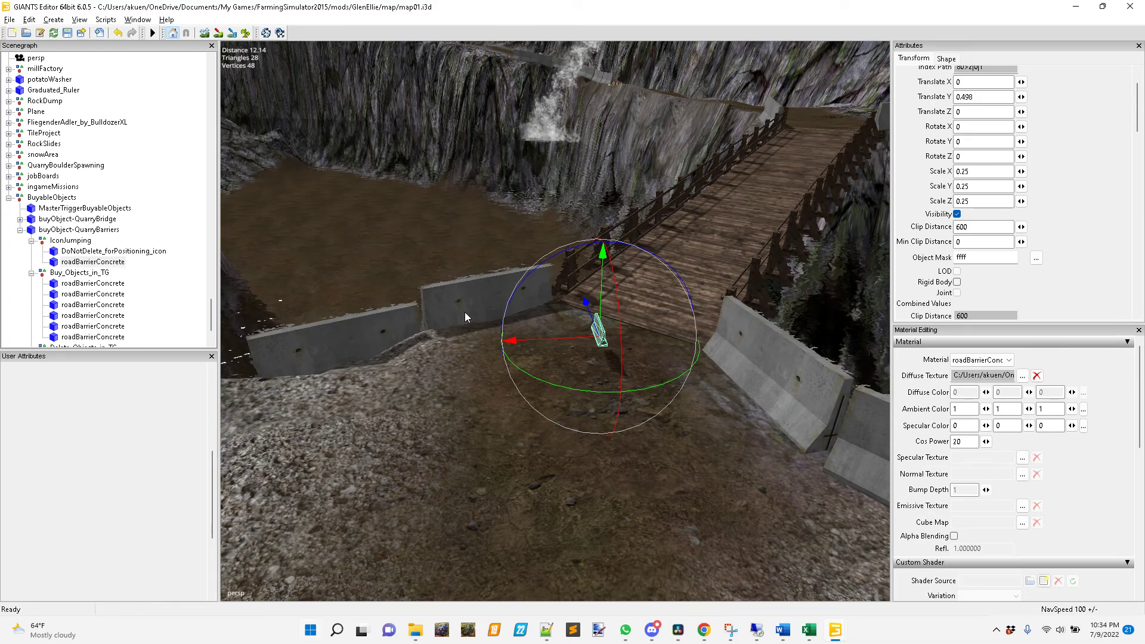
{"action": "right_click_drag", "start_coordinate": [671, 277], "coordinate": [736, 303]}
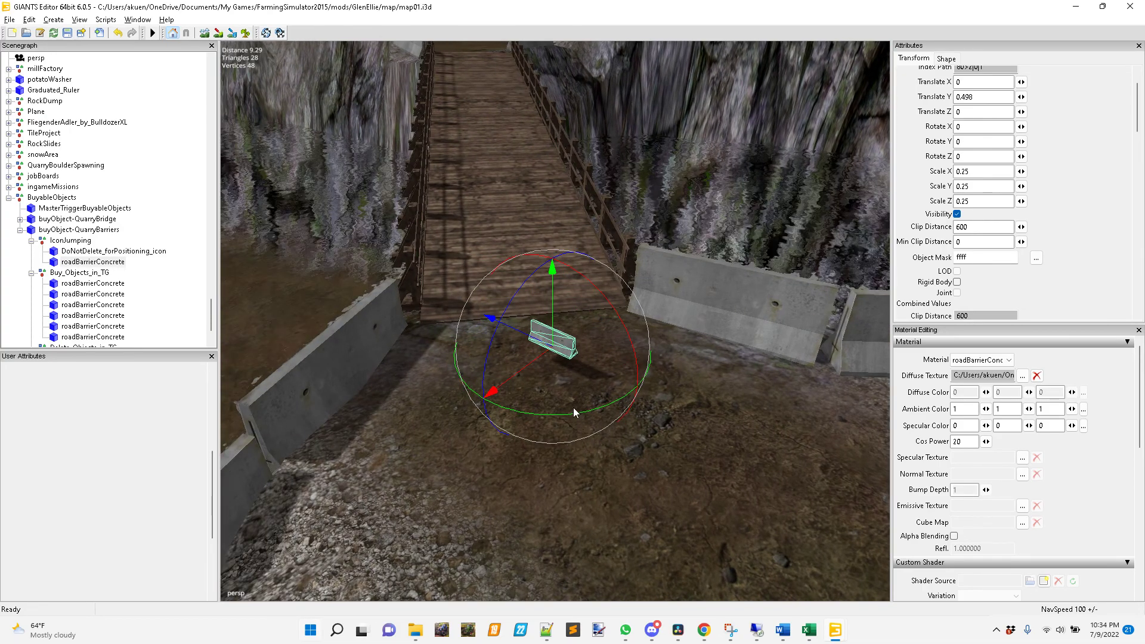
Examine the IconJumping group's user attributes, including Icon_Ident_Object, Icon_Jump, Icon_Rotate and onCreate.
{"action": "left_click", "coordinate": [70, 241]}
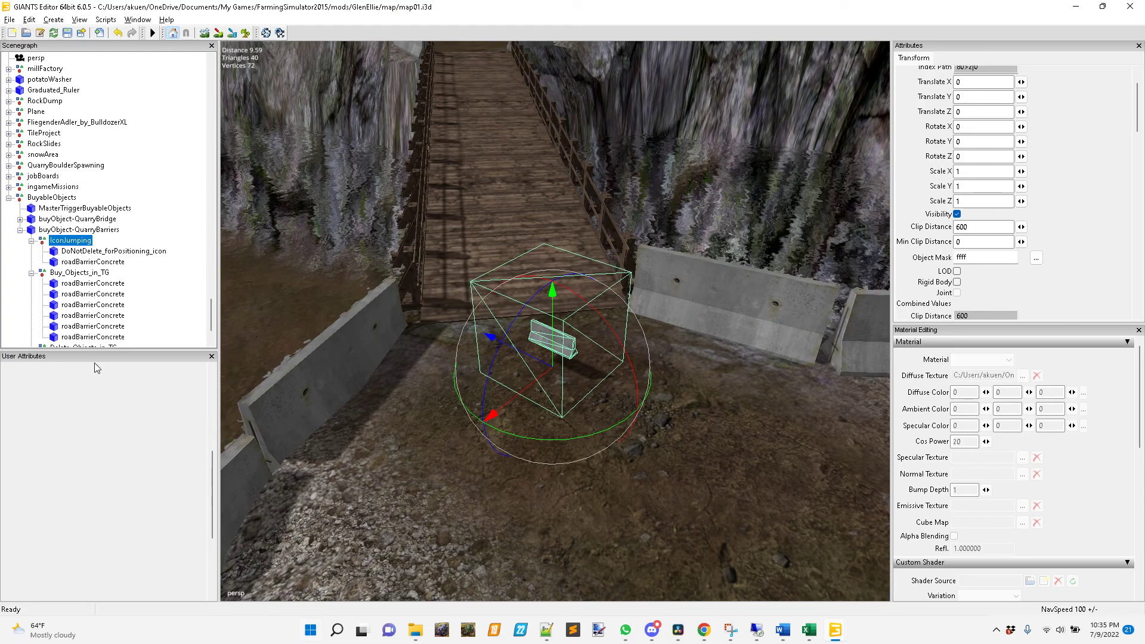
{"action": "left_click_drag", "start_coordinate": [211, 489], "coordinate": [215, 389]}
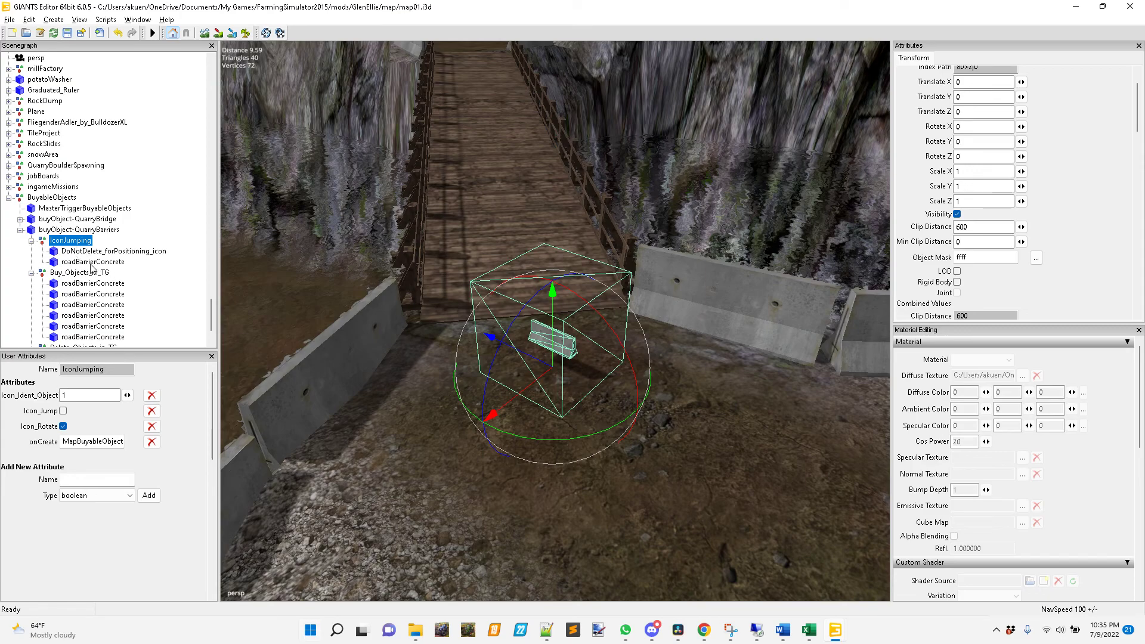
{"action": "left_click", "coordinate": [106, 445]}
{"action": "left_click_drag", "start_coordinate": [81, 442], "coordinate": [62, 452]}
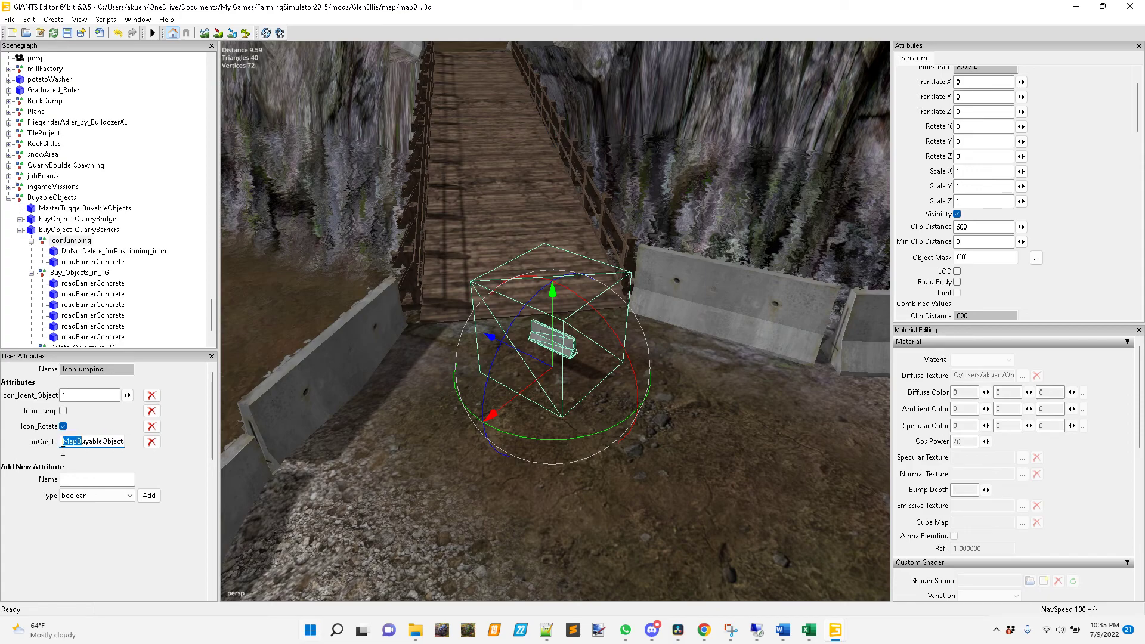
{"action": "left_click", "coordinate": [88, 442]}
Examine the buyObject-QuarryBarriers user attributes, including Object_Ident_Icon, the sound options, TextName and xmlFilePath, against its child groups.
{"action": "scroll", "coordinate": [93, 300], "scroll_direction": "down", "scroll_amount": 2}
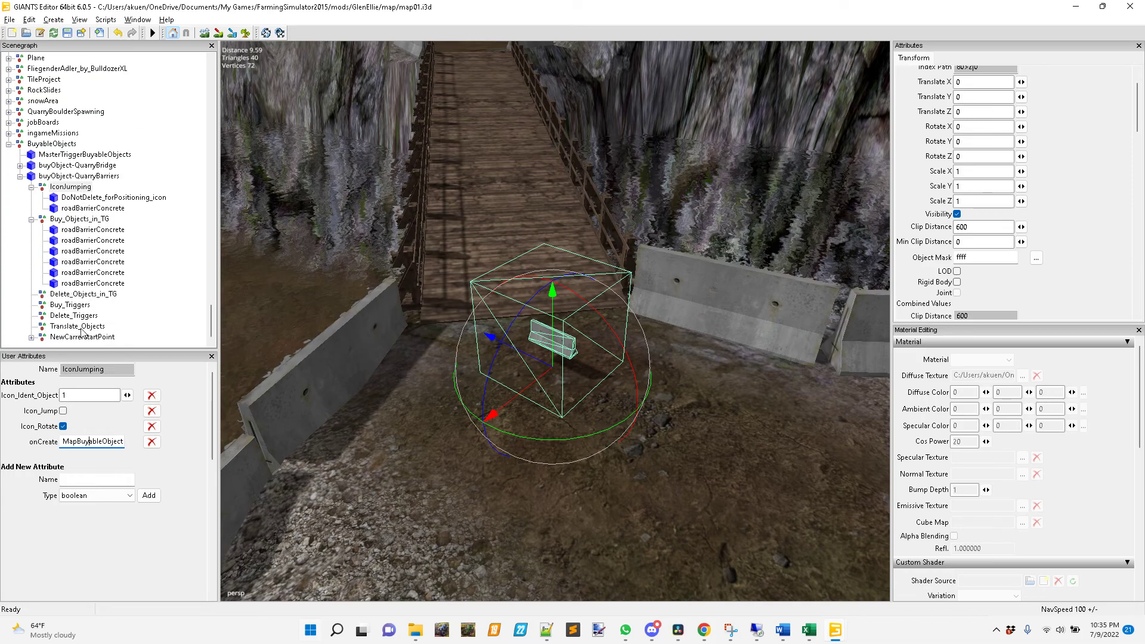
{"action": "scroll", "coordinate": [89, 265], "scroll_direction": "up", "scroll_amount": 1}
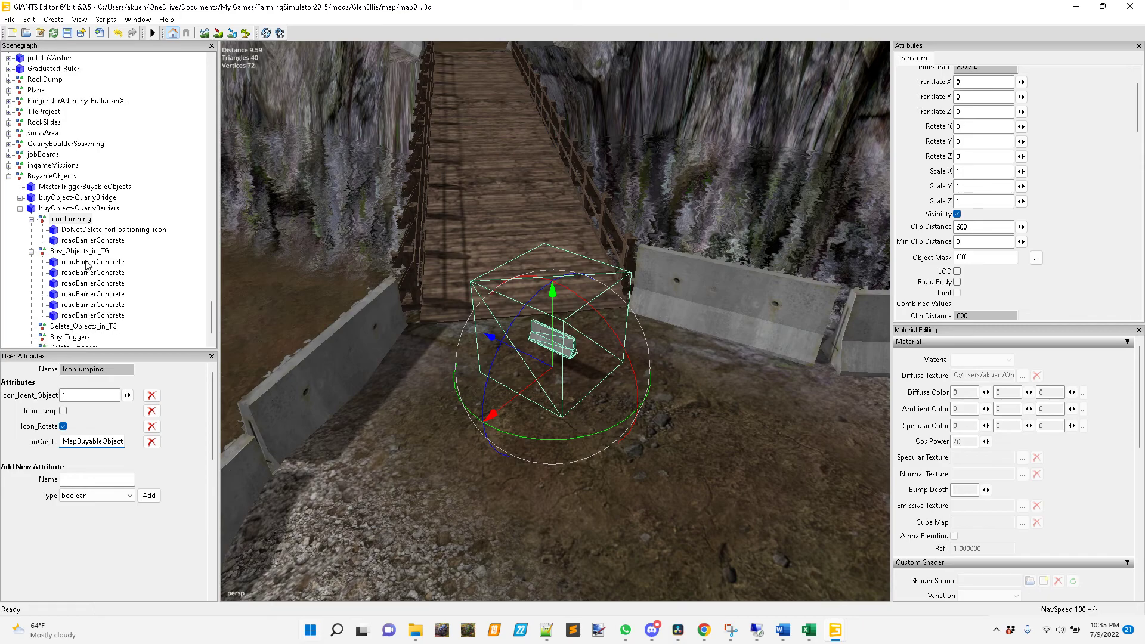
{"action": "left_click", "coordinate": [77, 208]}
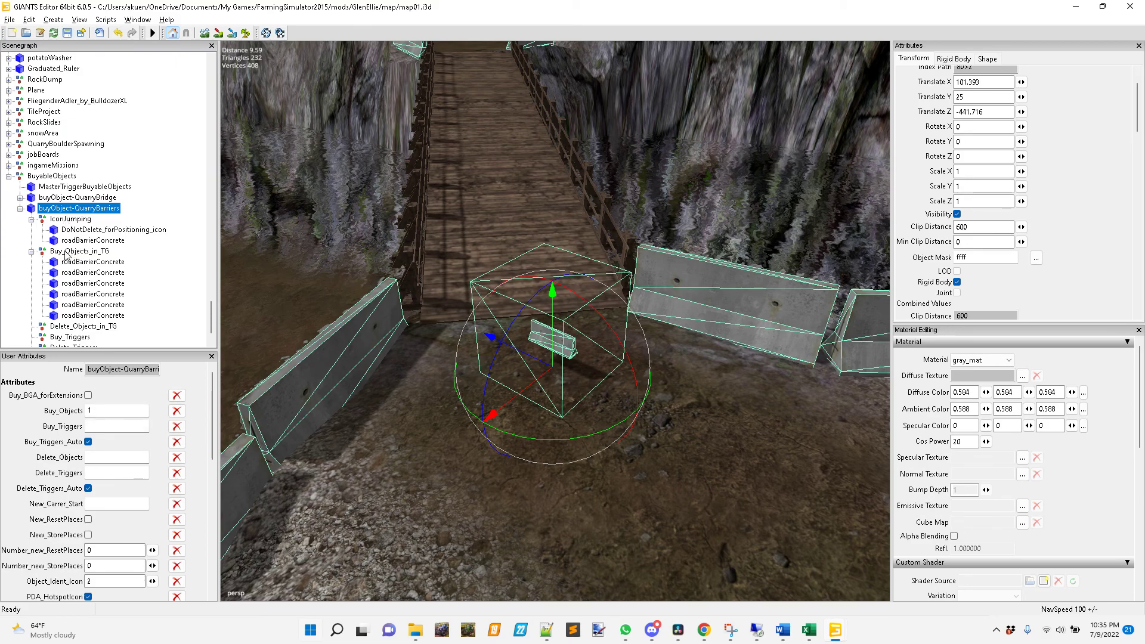
{"action": "scroll", "coordinate": [98, 457], "scroll_direction": "down", "scroll_amount": 2}
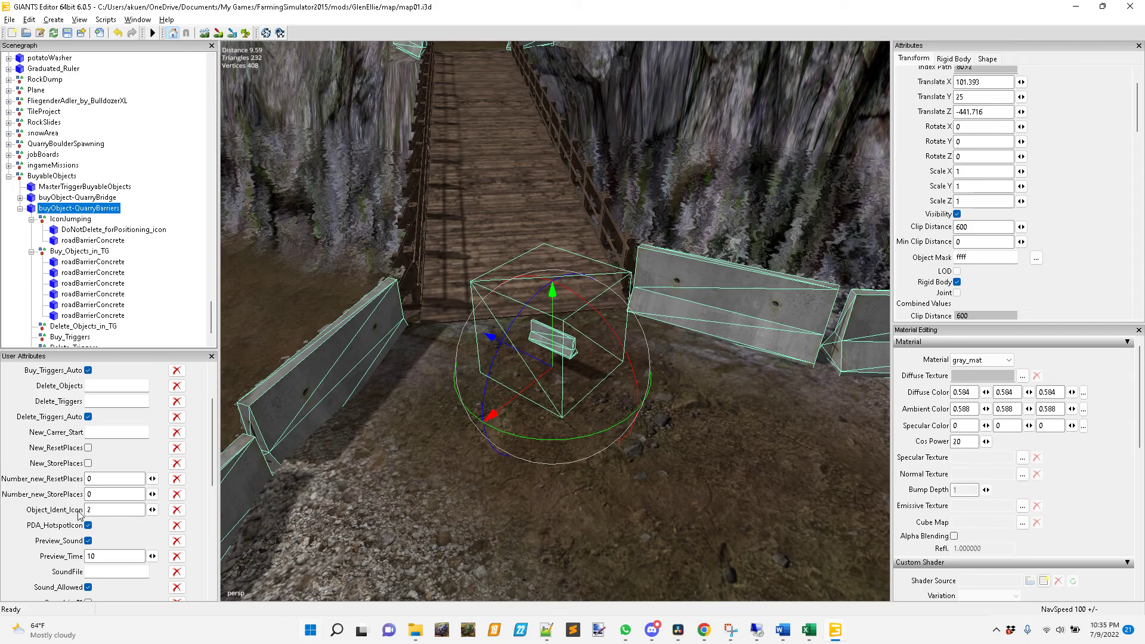
{"action": "left_click", "coordinate": [111, 511]}
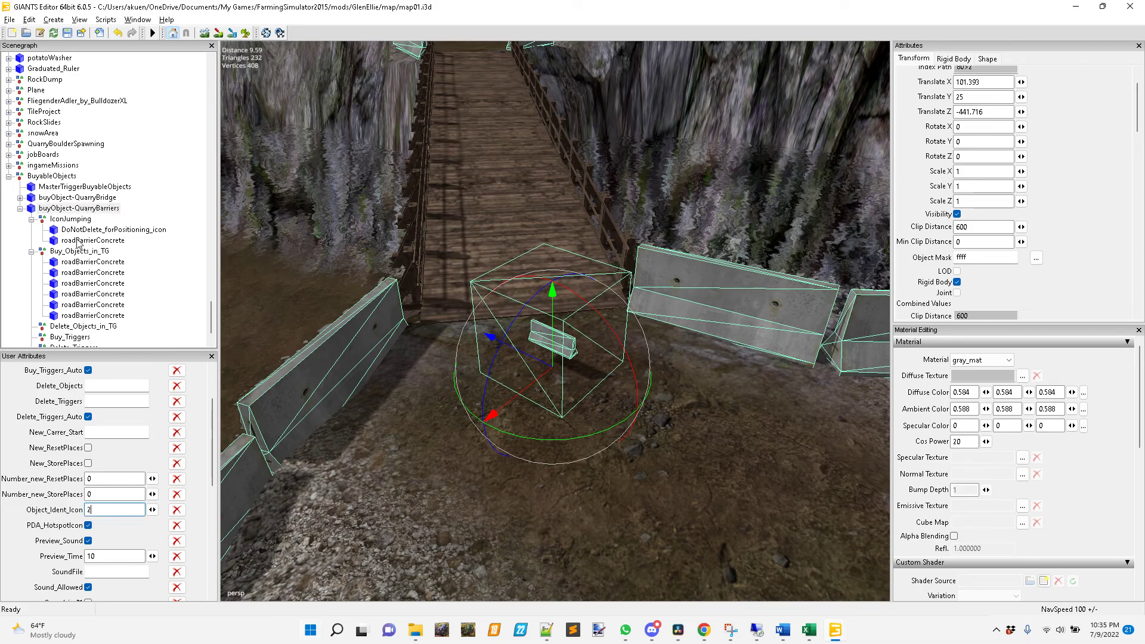
{"action": "left_click", "coordinate": [105, 513]}
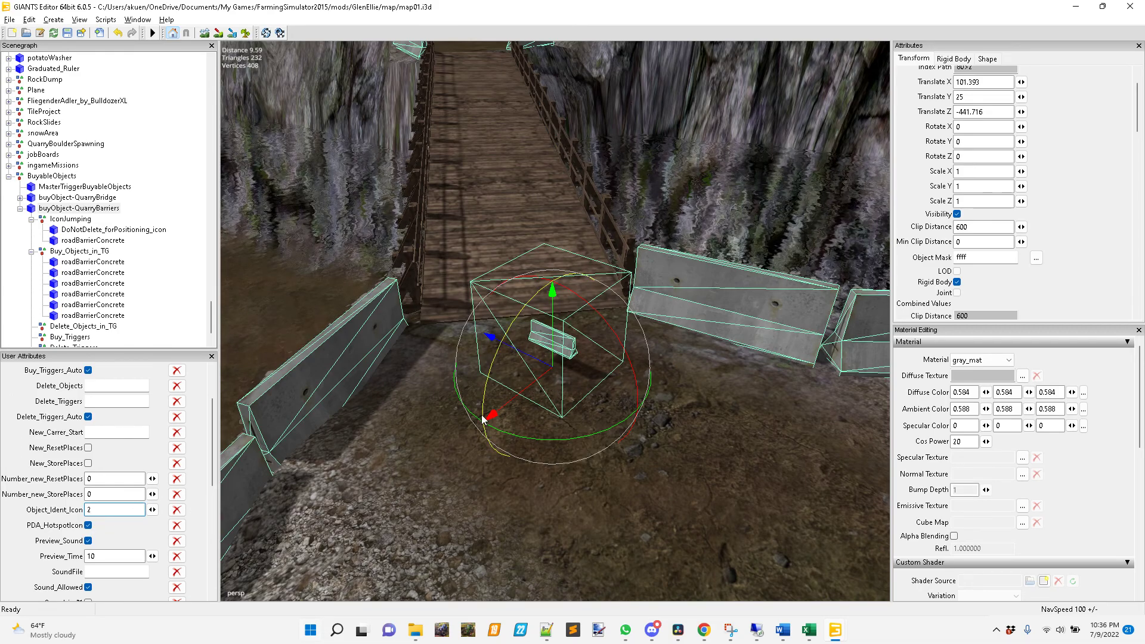
{"action": "right_click_drag", "start_coordinate": [534, 412], "coordinate": [531, 325]}
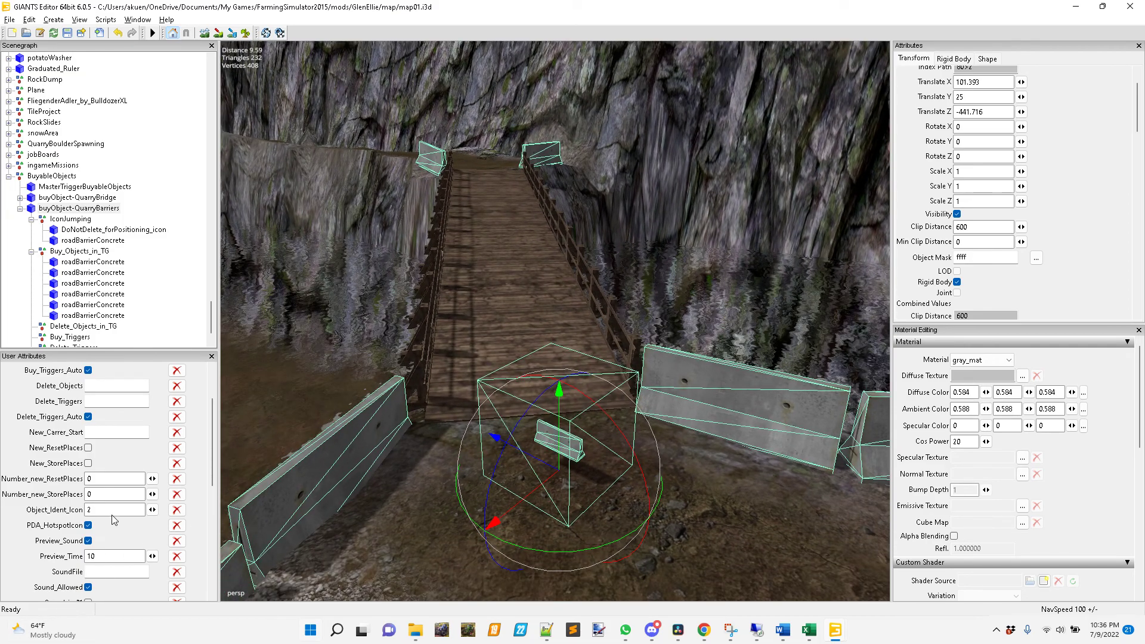
{"action": "scroll", "coordinate": [213, 457], "scroll_direction": "down", "scroll_amount": 5}
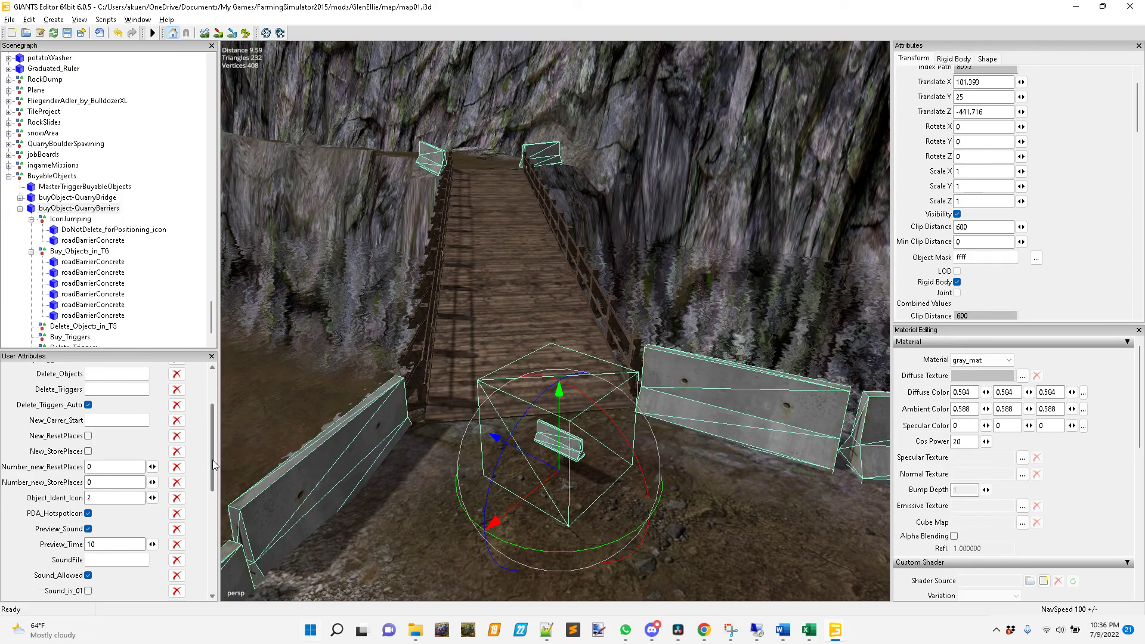
{"action": "left_click_drag", "start_coordinate": [215, 482], "coordinate": [218, 503]}
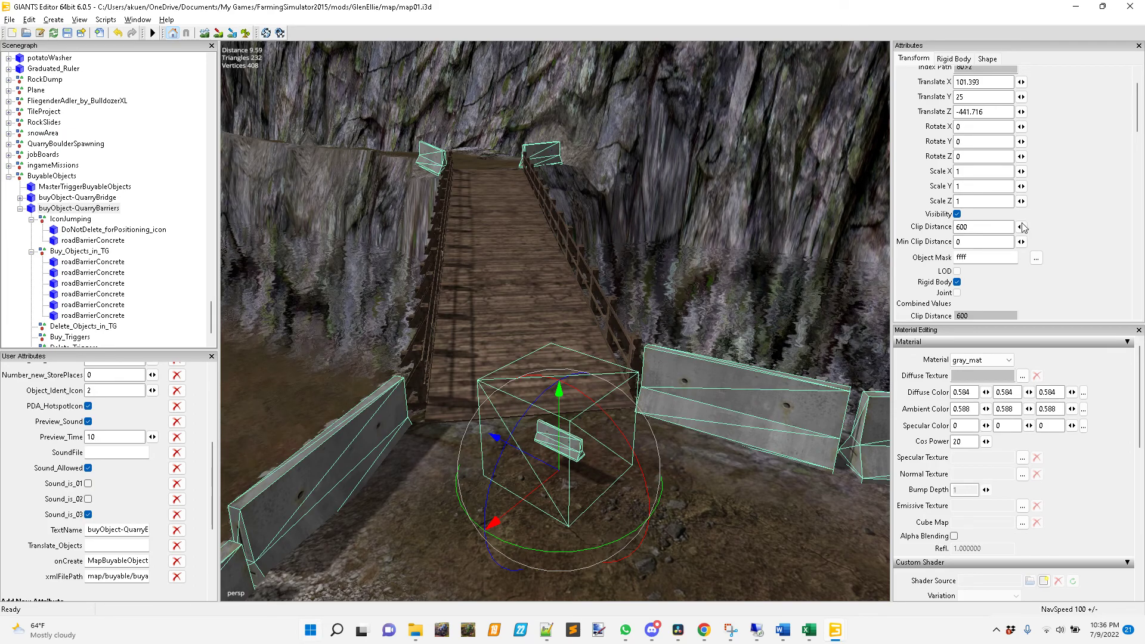
Inspect the rigid body settings and collision mask bits of buyObject-QuarryBarriers, leaving the mask as it is.
{"action": "scroll", "coordinate": [1088, 191], "scroll_direction": "up", "scroll_amount": 1}
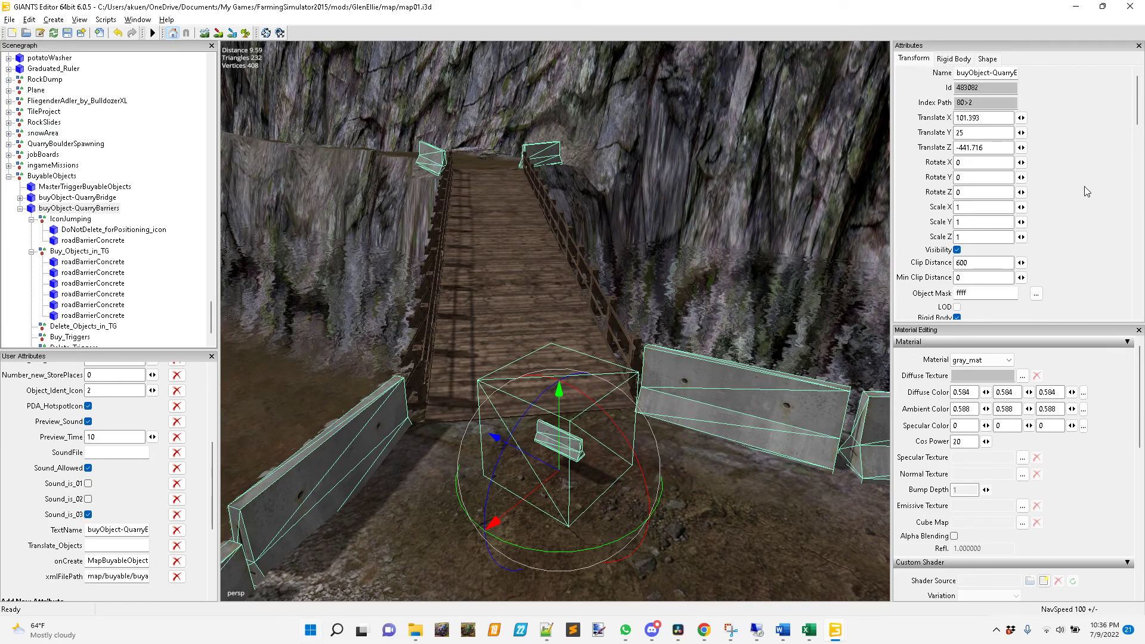
{"action": "left_click", "coordinate": [957, 60]}
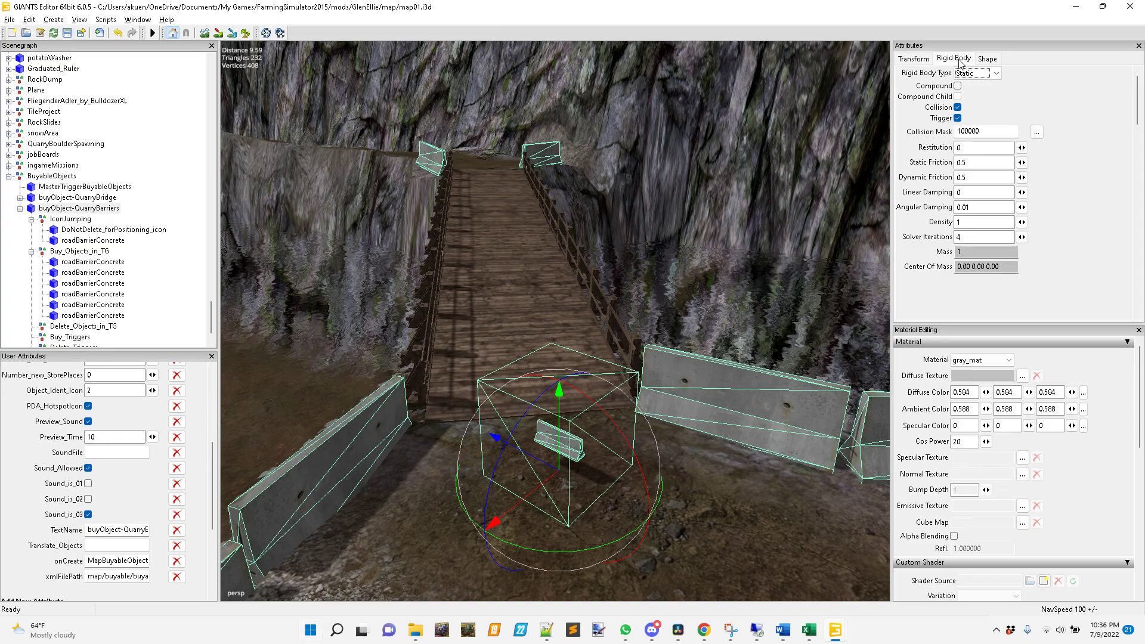
{"action": "left_click", "coordinate": [1036, 131]}
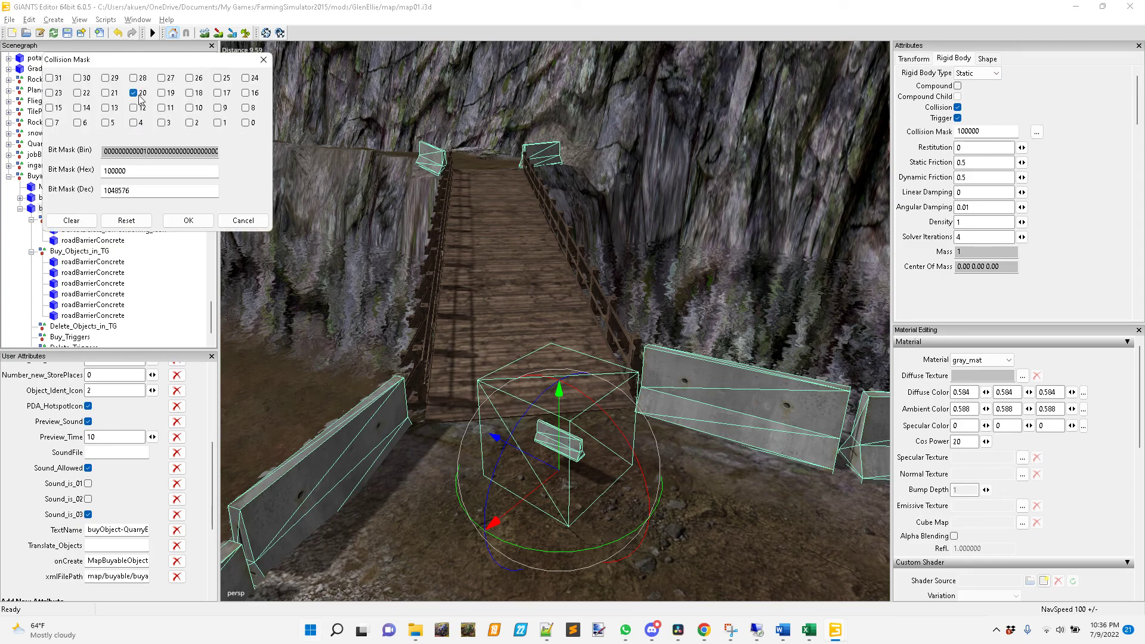
{"action": "left_click", "coordinate": [243, 220]}
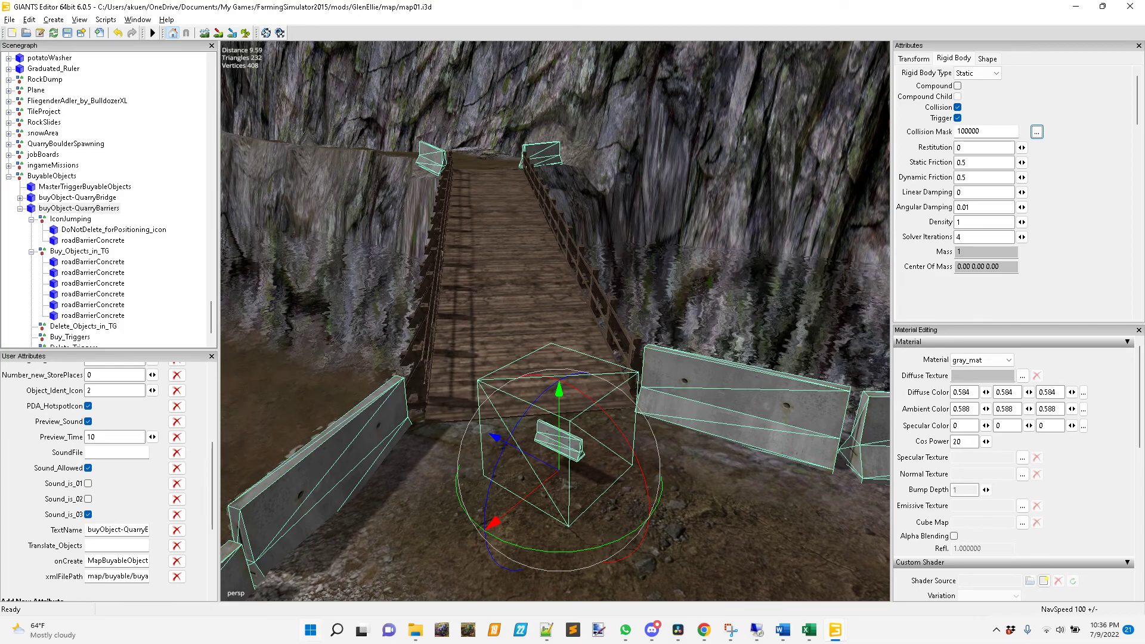
Switch to buyableHelpText.xml in Notepad++ and duplicate the whole buyObject-QuarryBridge block directly below the original, aligning its opening tag.
{"action": "key", "text": "alt+Tab"}
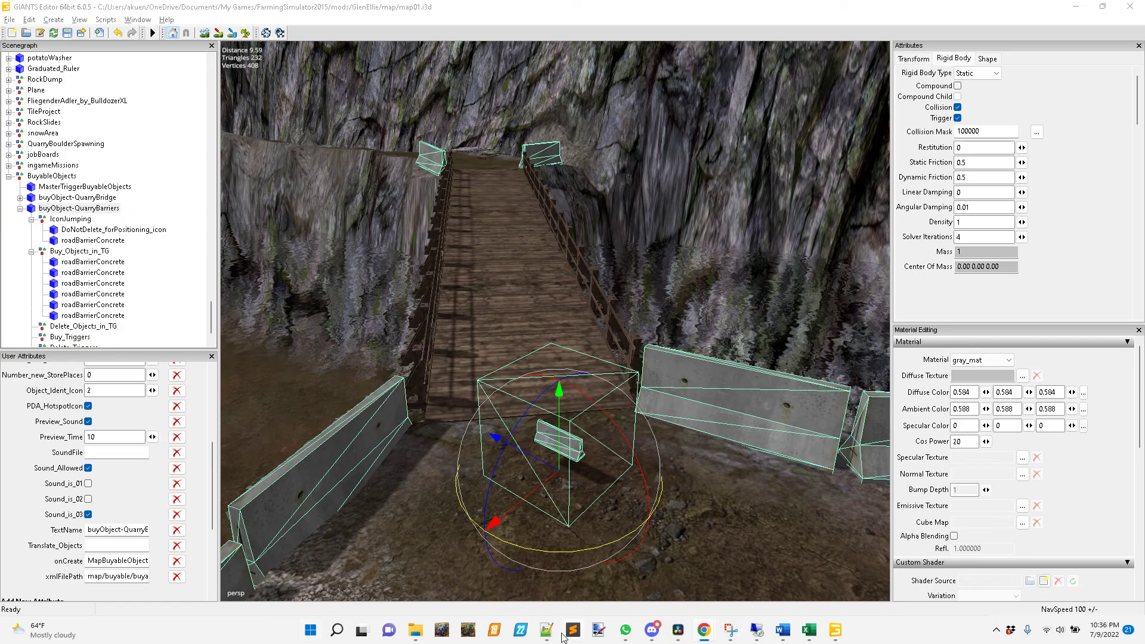
{"action": "mouse_move", "coordinate": [549, 633]}
{"action": "left_click", "coordinate": [547, 578]}
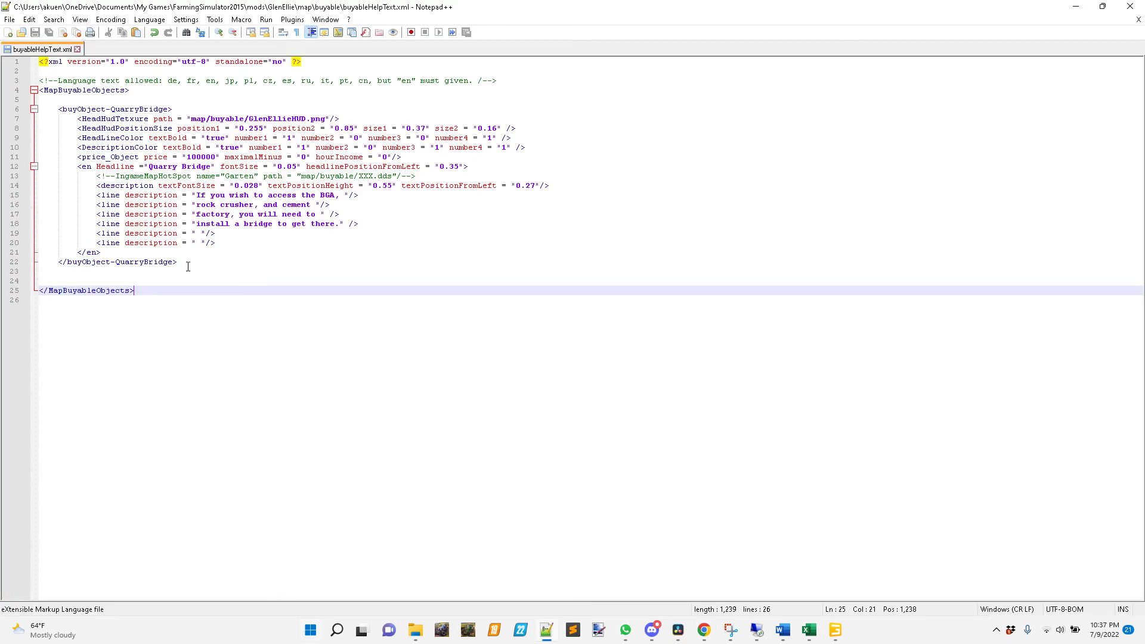
{"action": "left_click_drag", "start_coordinate": [187, 266], "coordinate": [47, 115]}
{"action": "key", "text": "ctrl+c"}
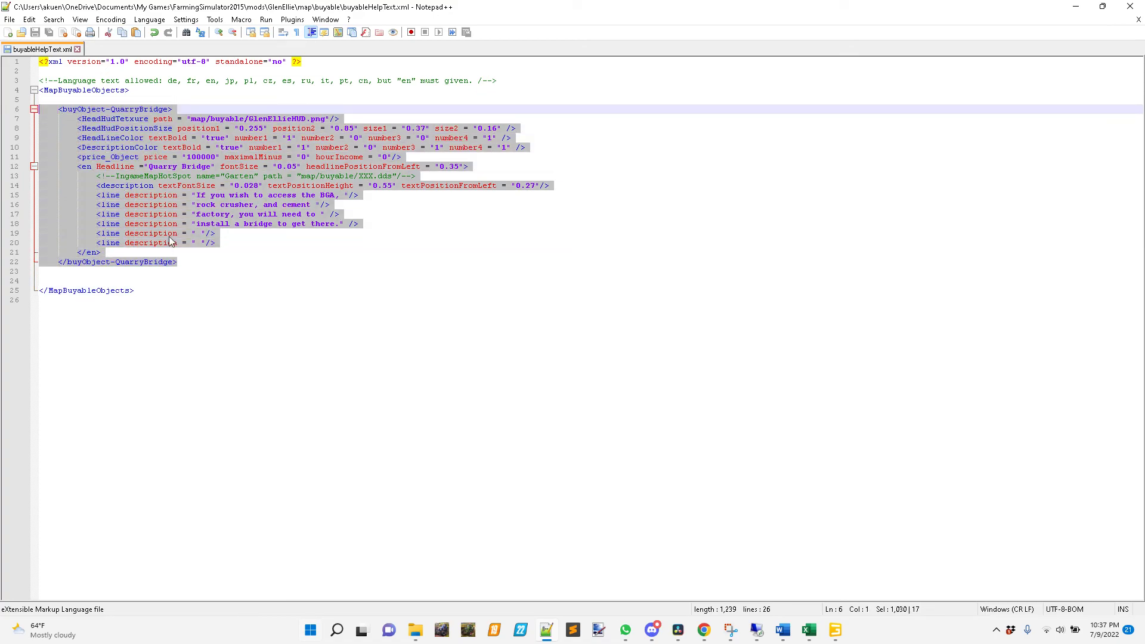
{"action": "left_click", "coordinate": [197, 266]}
{"action": "key", "text": "Return"}
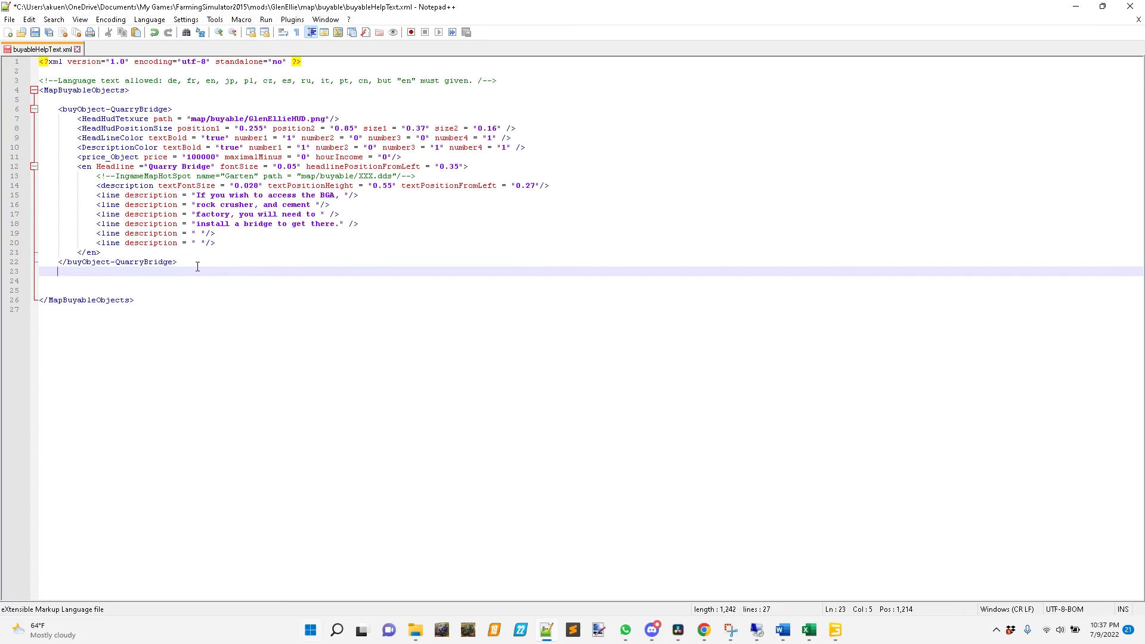
{"action": "key", "text": "ctrl+v"}
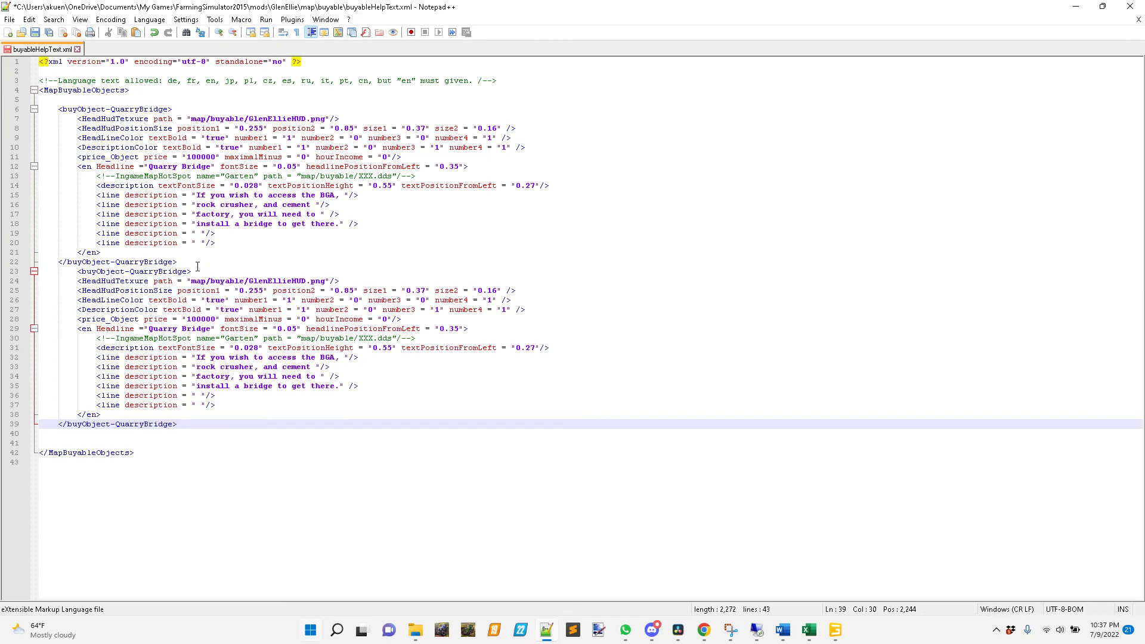
{"action": "left_click", "coordinate": [78, 272]}
{"action": "key", "text": "BackSpace"}
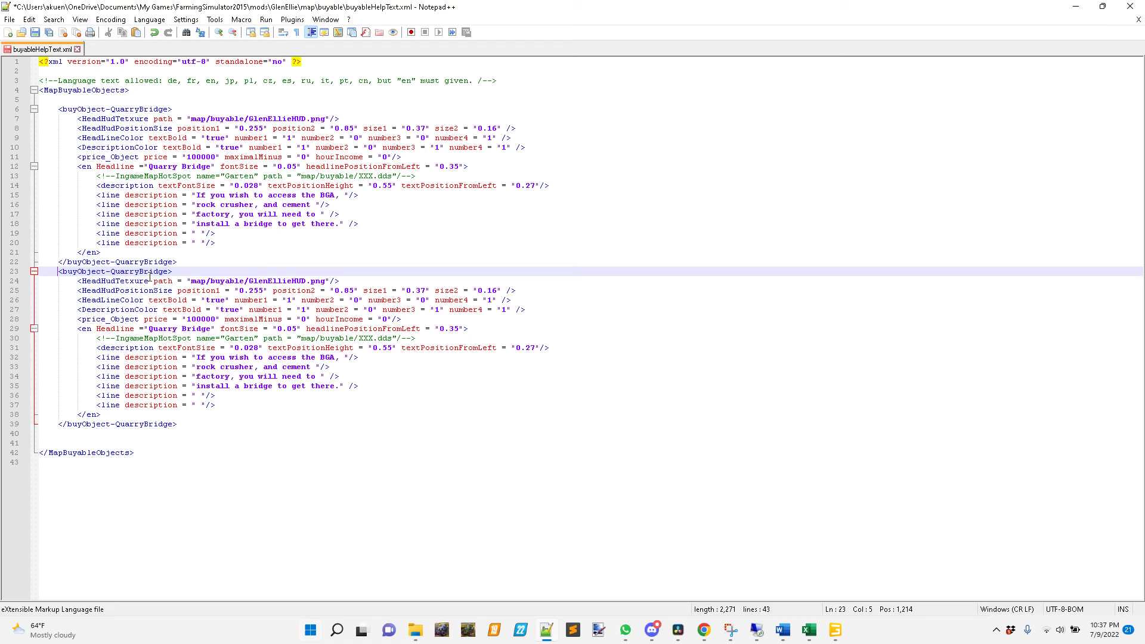
Rename the opening tag of the duplicated block to buyObject-QuarryBarriers.
{"action": "left_click_drag", "start_coordinate": [144, 272], "coordinate": [168, 272]}
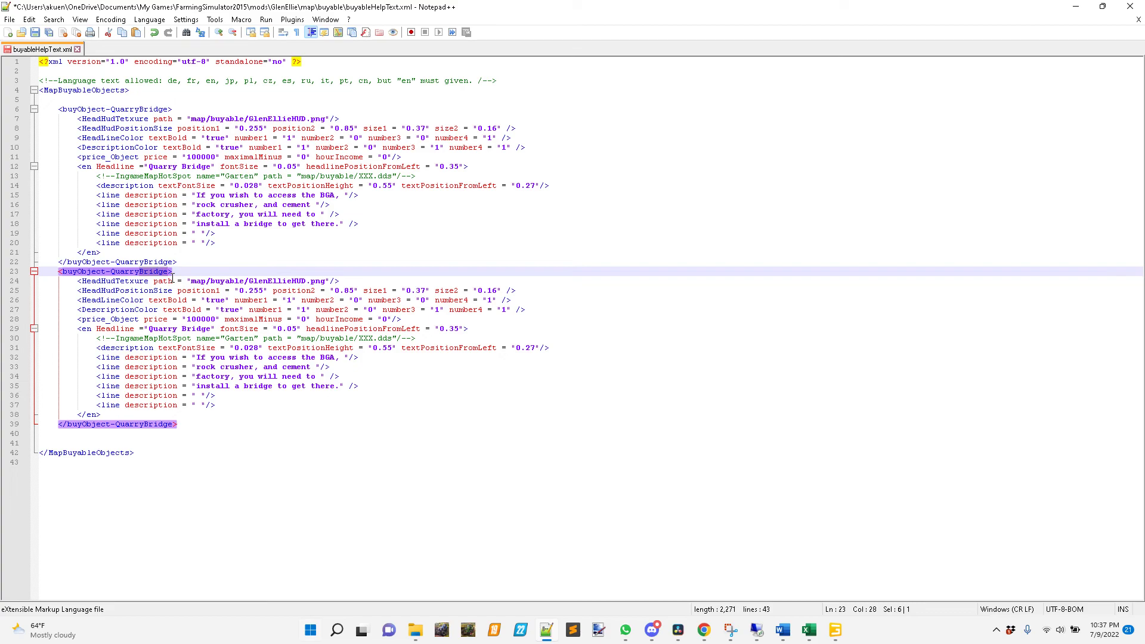
{"action": "key", "text": "BackSpace"}
{"action": "type", "text": "F"}
{"action": "type", "text": "rriers"}
{"action": "left_click", "coordinate": [182, 297]}
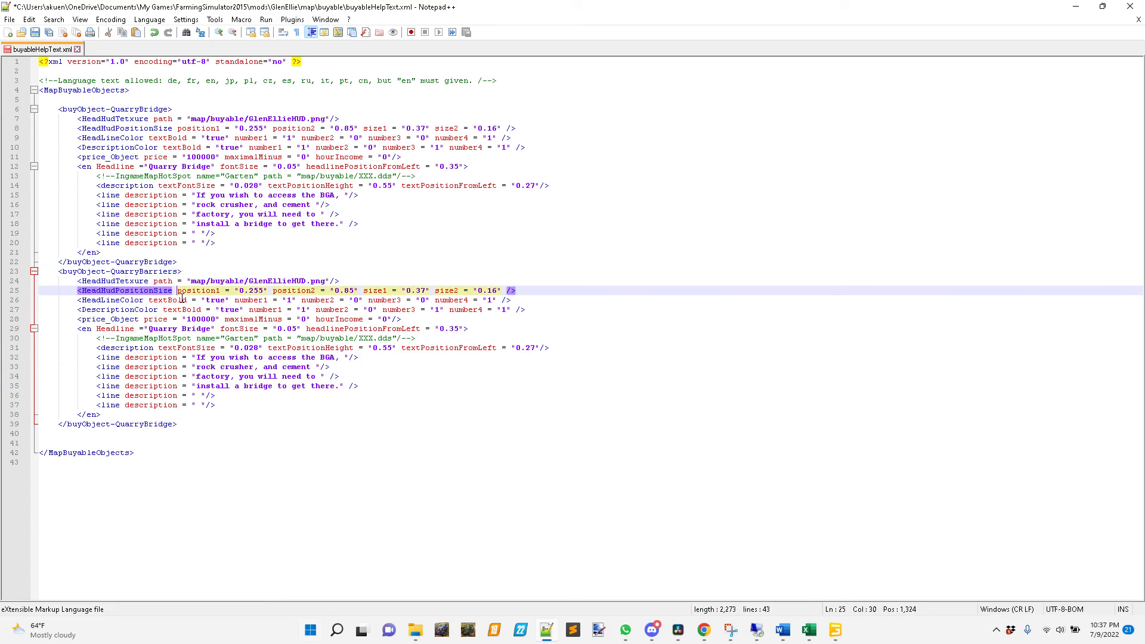
Copy the new tag name into the duplicated block's closing tag so it reads buyObject-QuarryBarriers.
{"action": "double_click", "coordinate": [123, 273]}
{"action": "key", "text": "ctrl+c"}
{"action": "double_click", "coordinate": [154, 425]}
{"action": "key", "text": "ctrl+v"}
{"action": "left_click", "coordinate": [205, 429]}
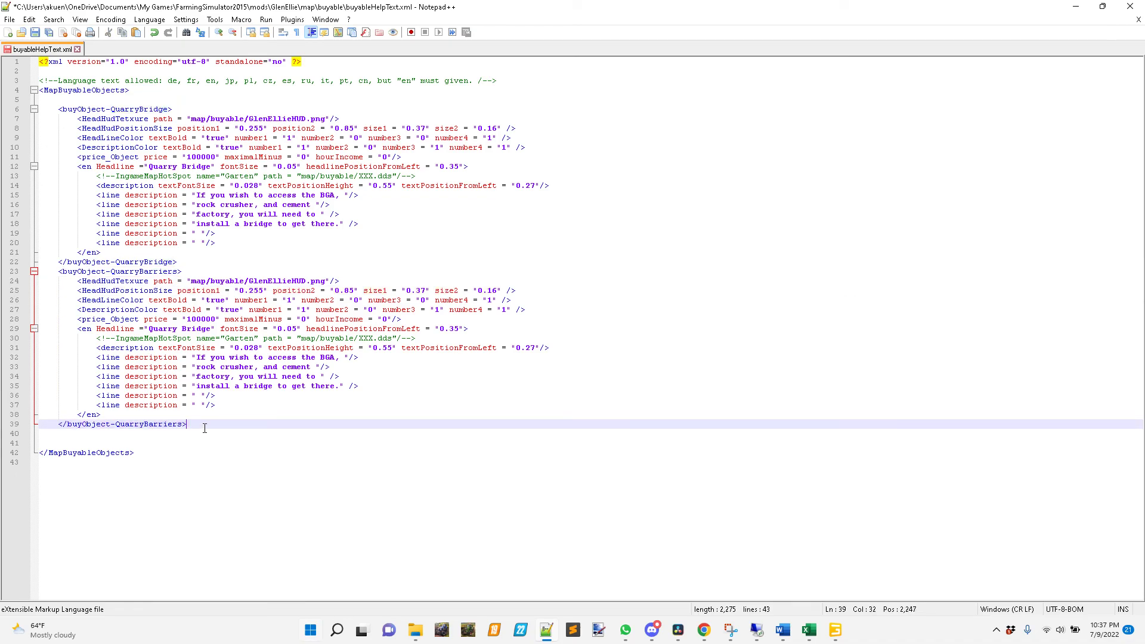
Compare the duplicated block's tag name with the barrier object's TextName attribute in GIANTS Editor, and return to Notepad++.
{"action": "double_click", "coordinate": [99, 426]}
{"action": "left_click", "coordinate": [126, 273]}
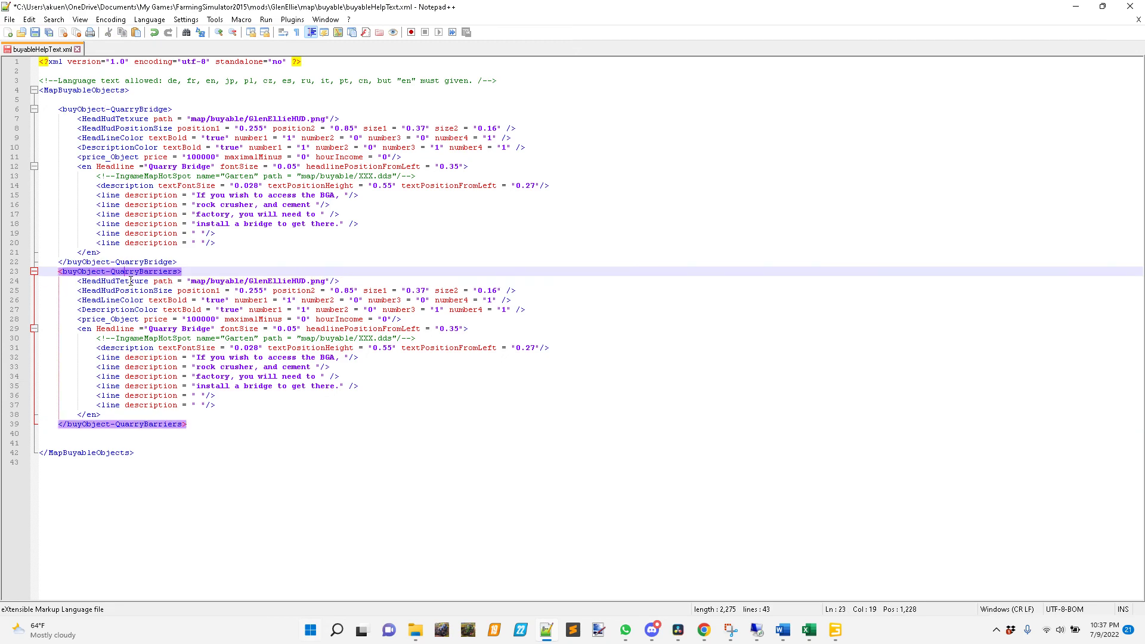
{"action": "left_click", "coordinate": [838, 631]}
{"action": "left_click", "coordinate": [893, 574]}
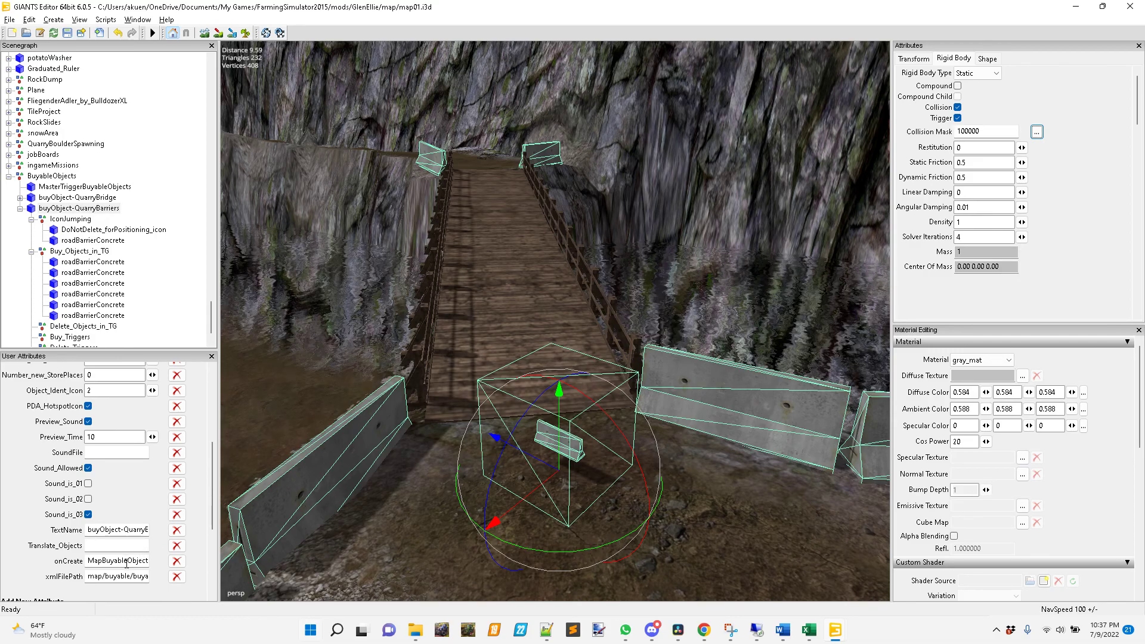
{"action": "left_click_drag", "start_coordinate": [88, 531], "coordinate": [155, 533]}
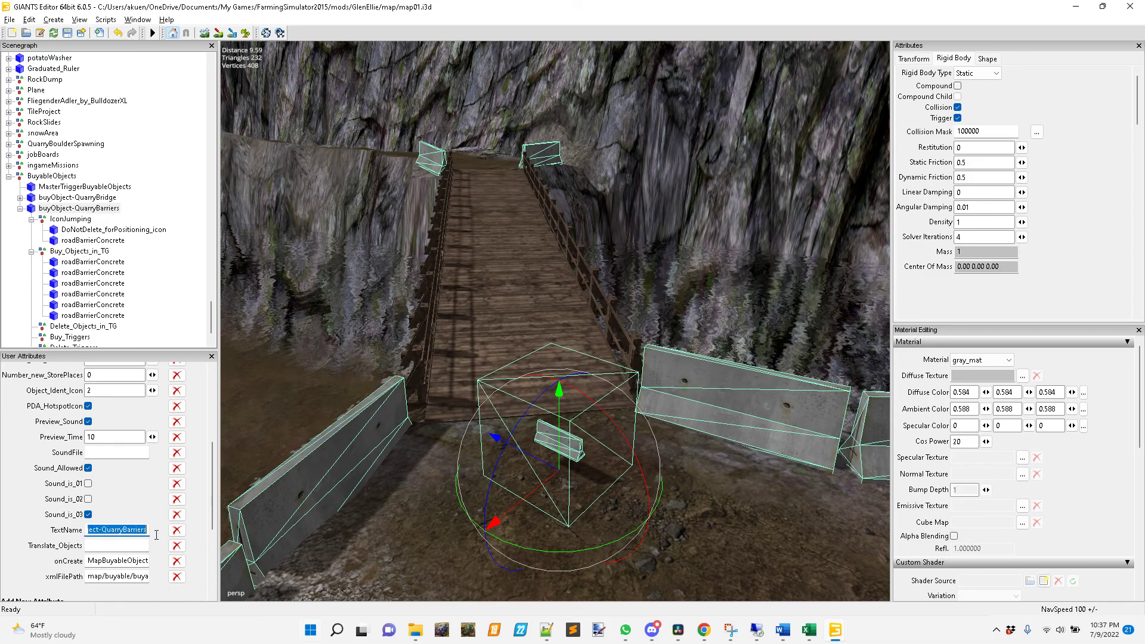
{"action": "left_click", "coordinate": [138, 531]}
{"action": "left_click_drag", "start_coordinate": [154, 537], "coordinate": [66, 540]}
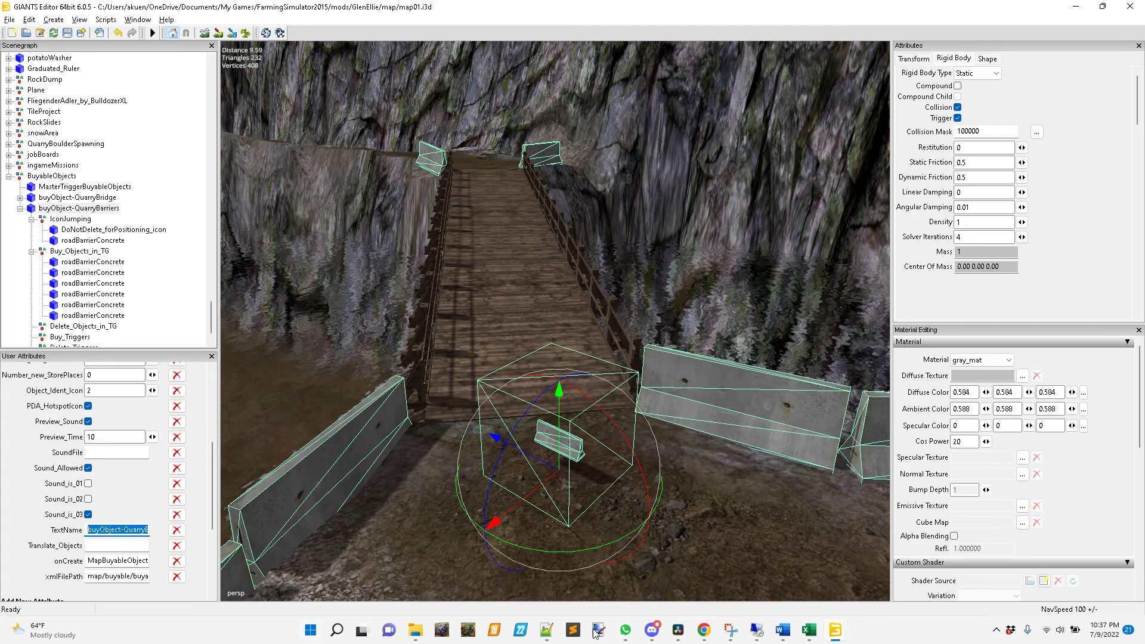
{"action": "left_click", "coordinate": [547, 631]}
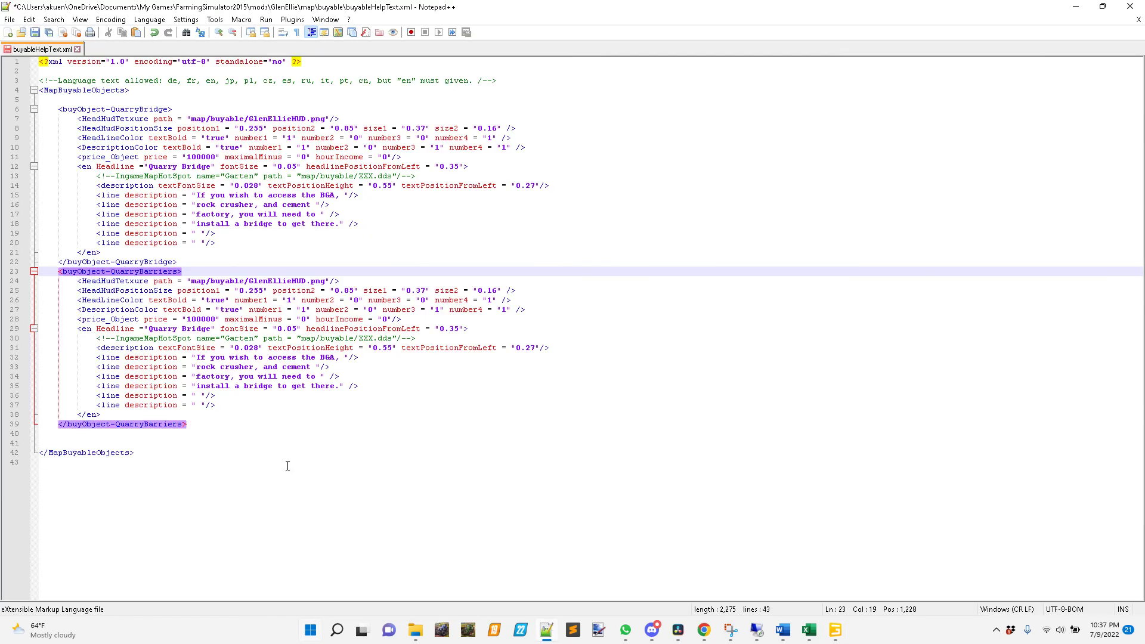
Find the HUD texture named in the barriers block, GlenEllieHUD.png, in the GlenEllie map/buyable folder and view the image.
{"action": "left_click", "coordinate": [144, 348]}
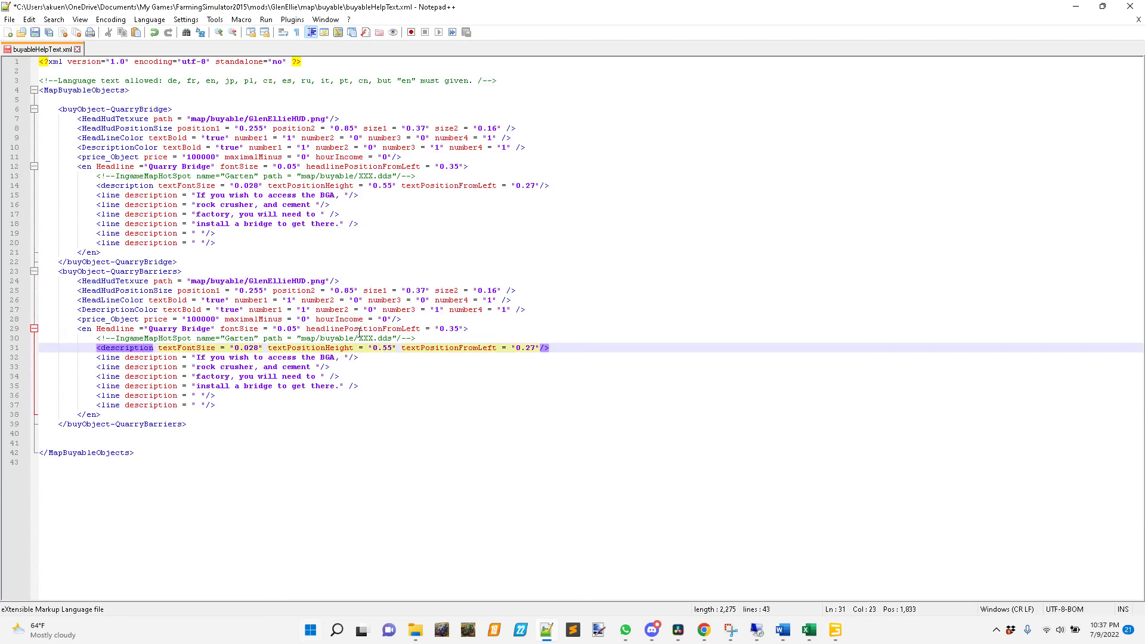
{"action": "left_click", "coordinate": [287, 282]}
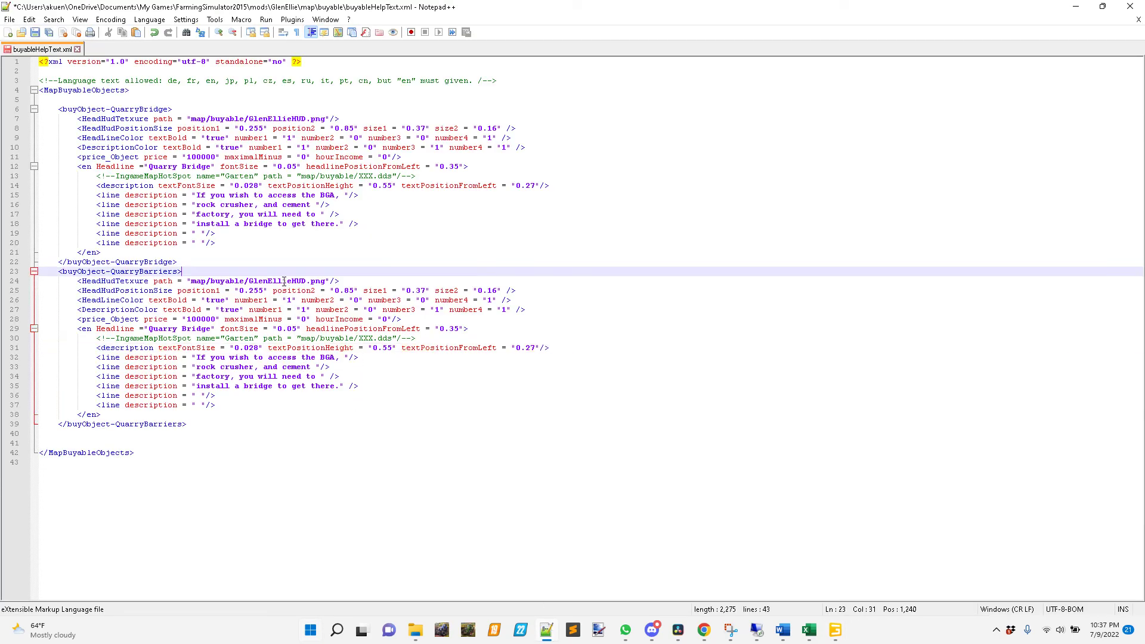
{"action": "double_click", "coordinate": [286, 281]}
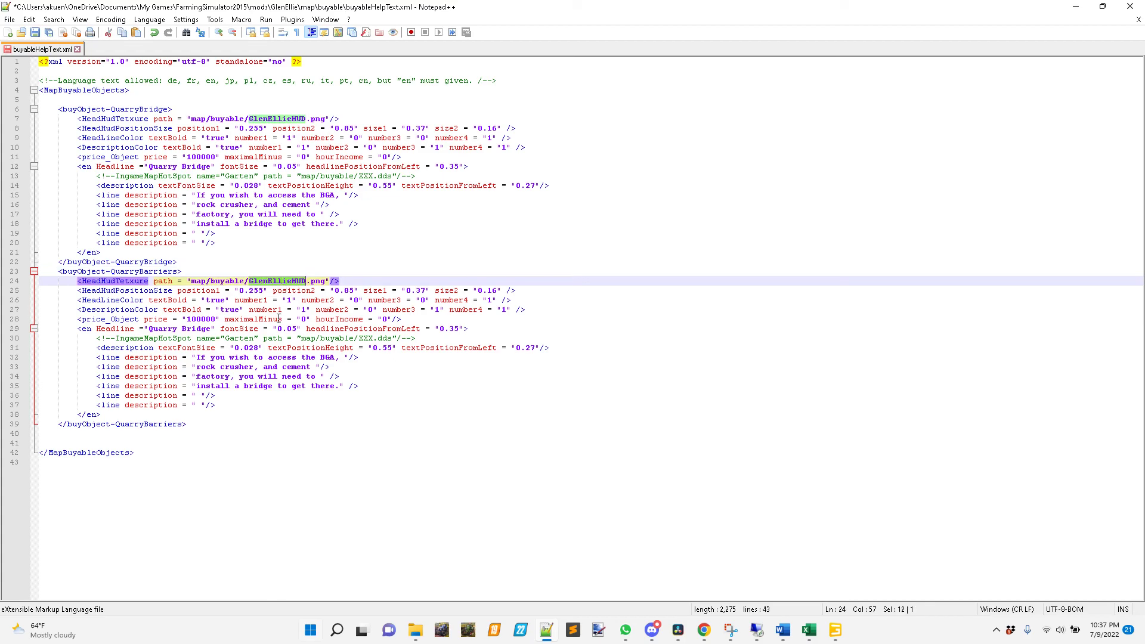
{"action": "left_click", "coordinate": [417, 631]}
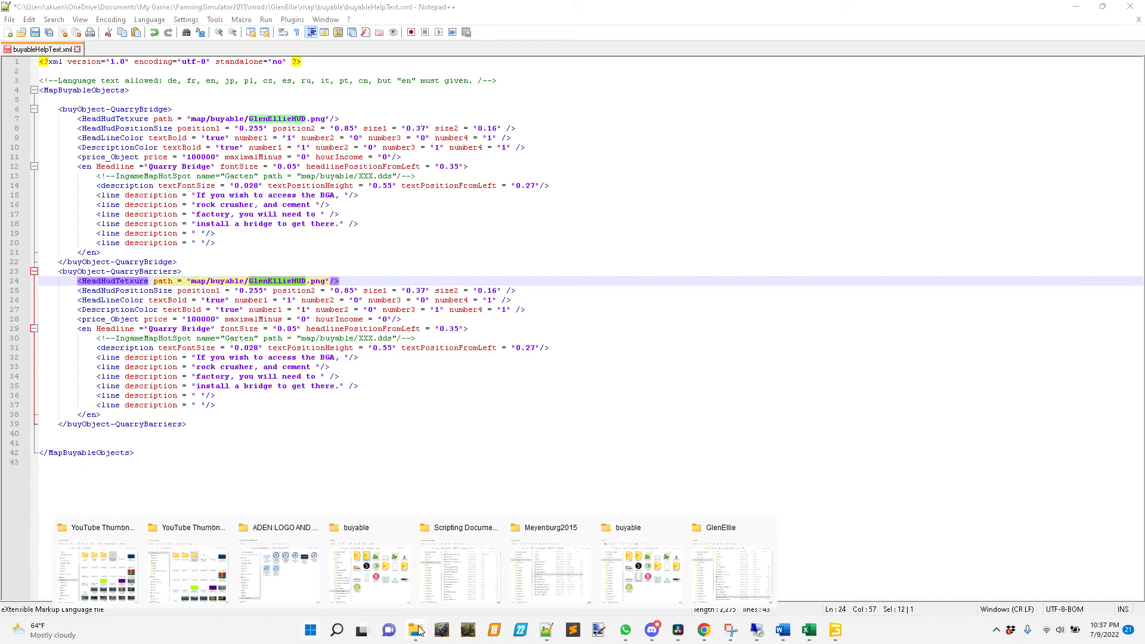
{"action": "left_click", "coordinate": [726, 574]}
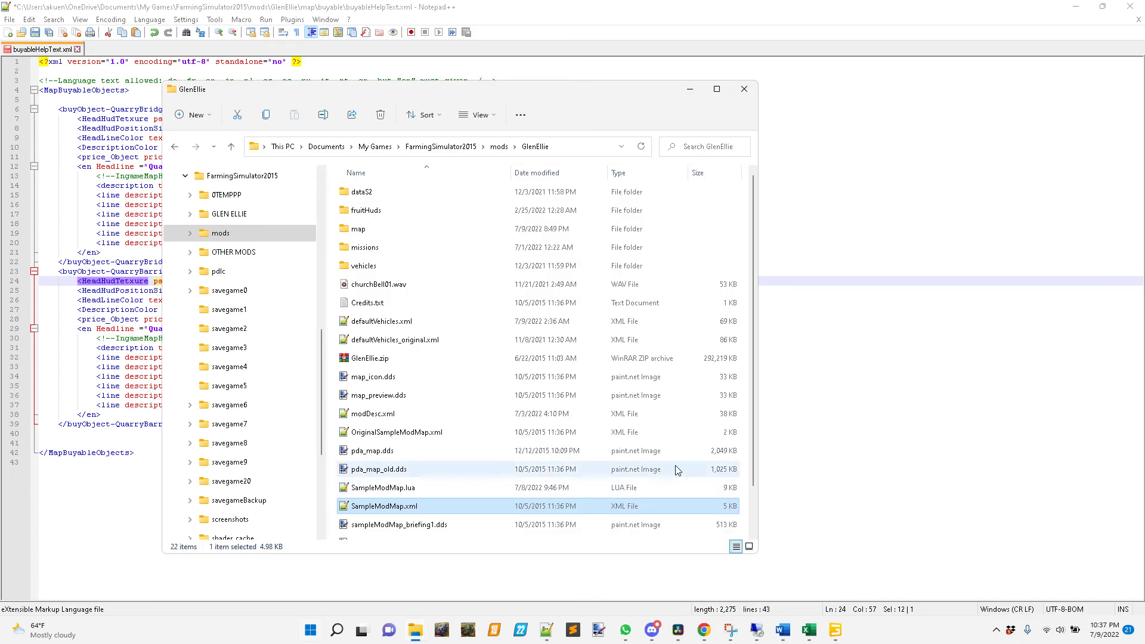
{"action": "double_click", "coordinate": [365, 228]}
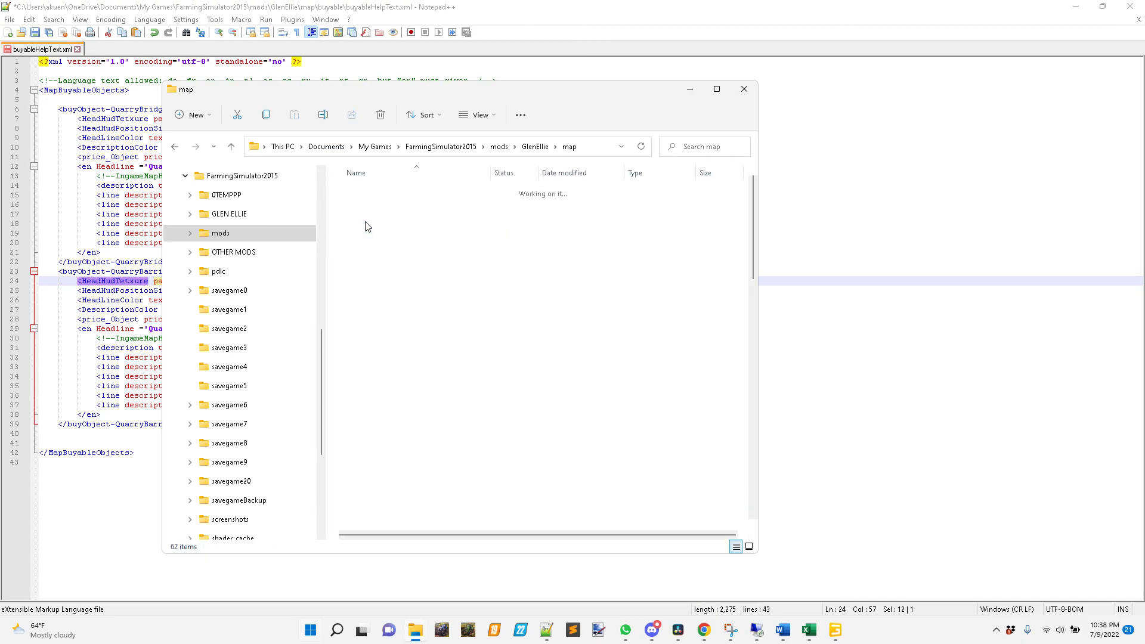
{"action": "double_click", "coordinate": [416, 212]}
{"action": "double_click", "coordinate": [439, 205]}
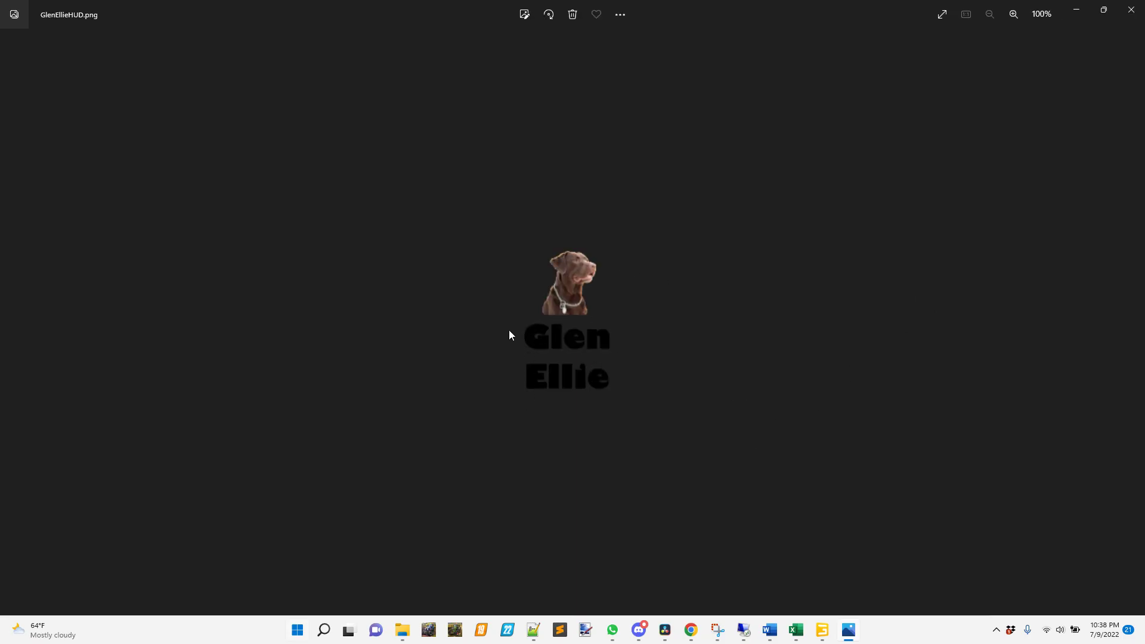
{"action": "left_click", "coordinate": [1132, 10]}
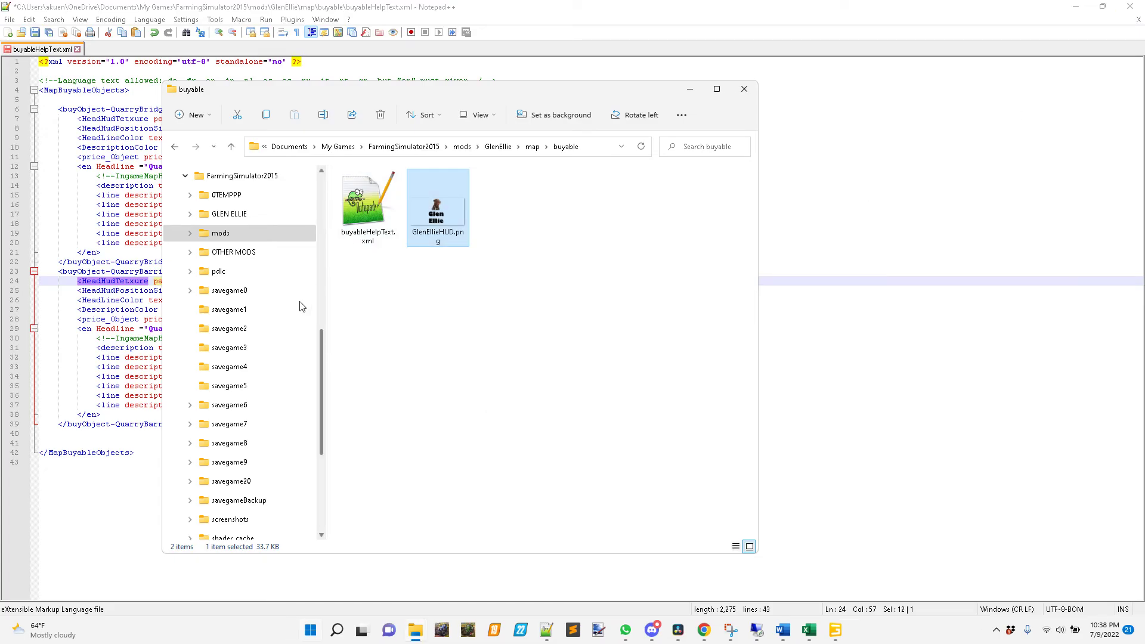
Return to buyableHelpText.xml and set the price in the buyObject-QuarryBarriers block to 5000.
{"action": "left_click", "coordinate": [103, 281]}
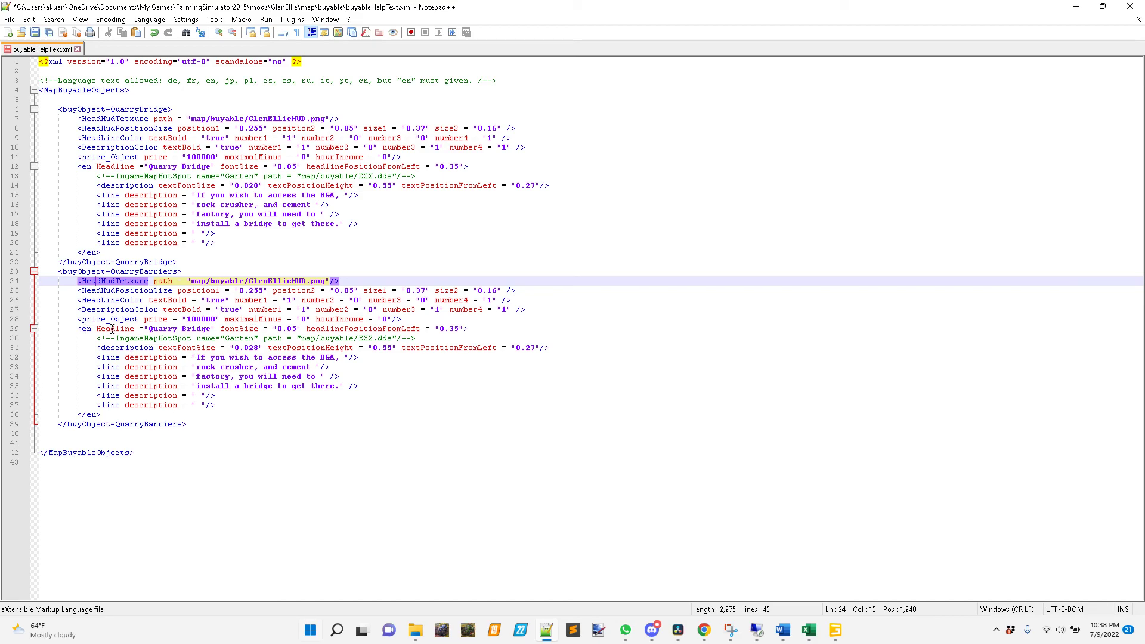
{"action": "left_click", "coordinate": [202, 159]}
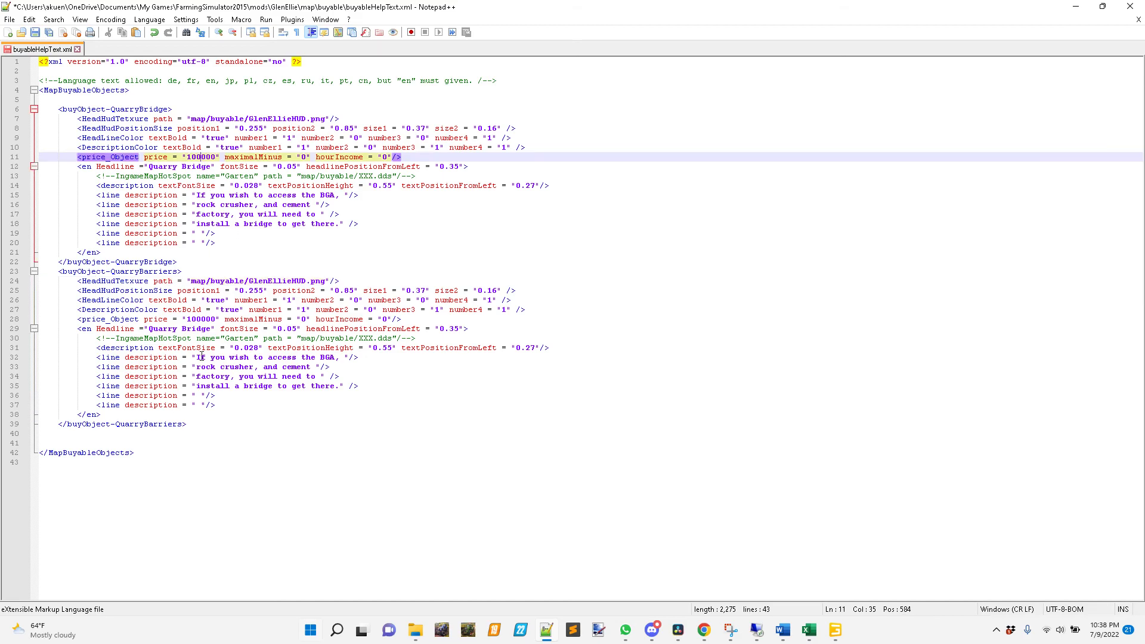
{"action": "left_click", "coordinate": [198, 321]}
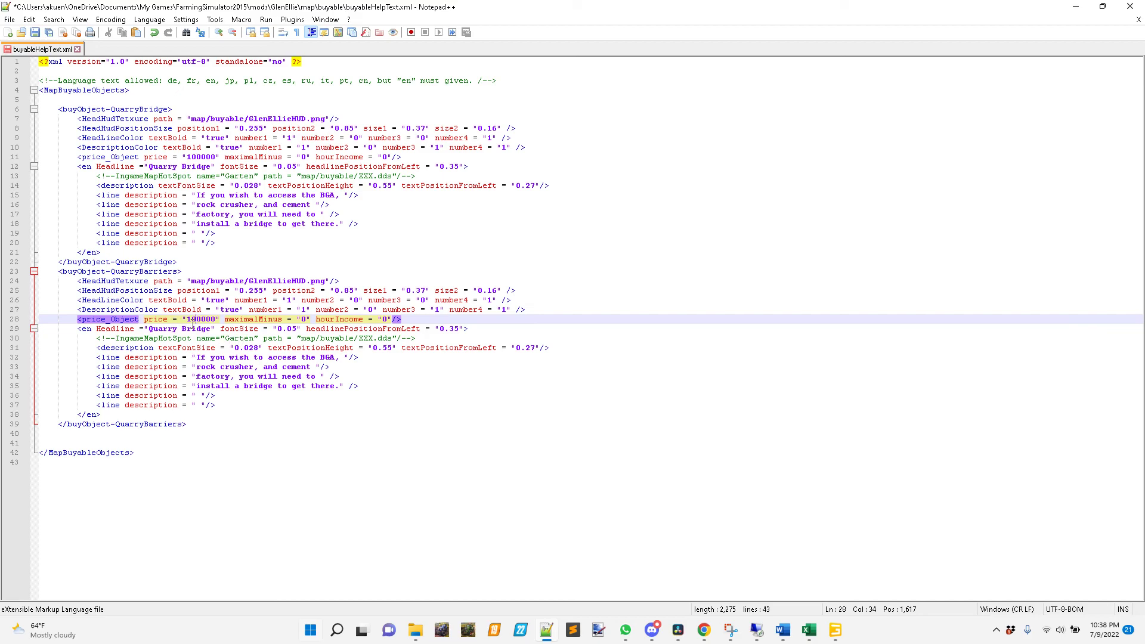
{"action": "left_click_drag", "start_coordinate": [187, 321], "coordinate": [203, 322]}
{"action": "type", "text": "5"}
Change the headline in the QuarryBarriers block to "Quarry Barriers".
{"action": "left_click", "coordinate": [209, 330]}
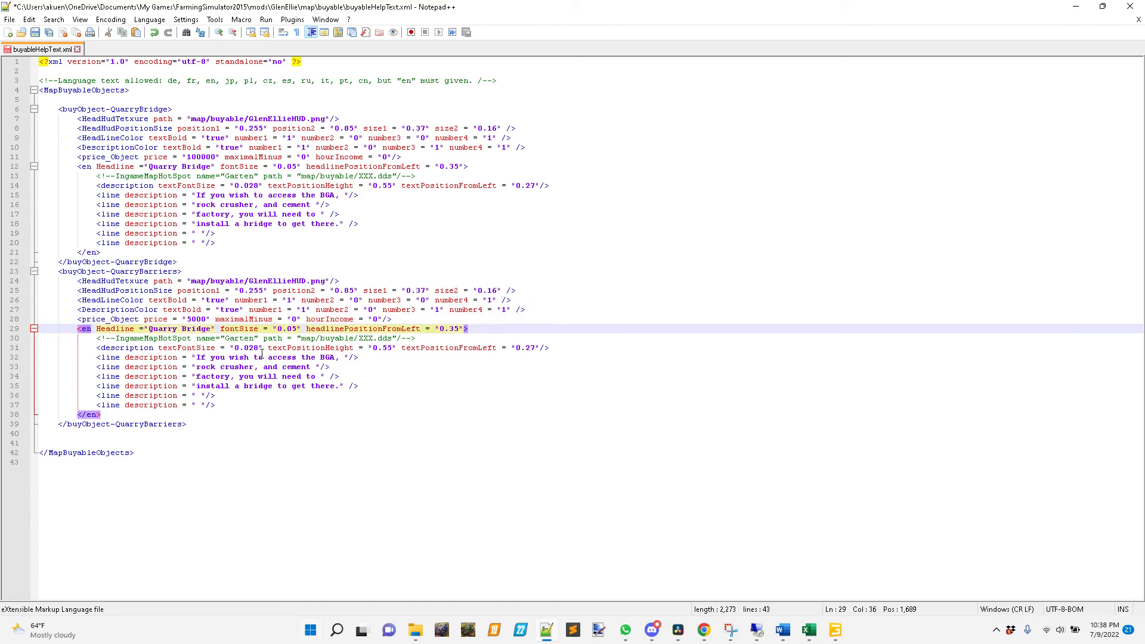
{"action": "left_click", "coordinate": [273, 368]}
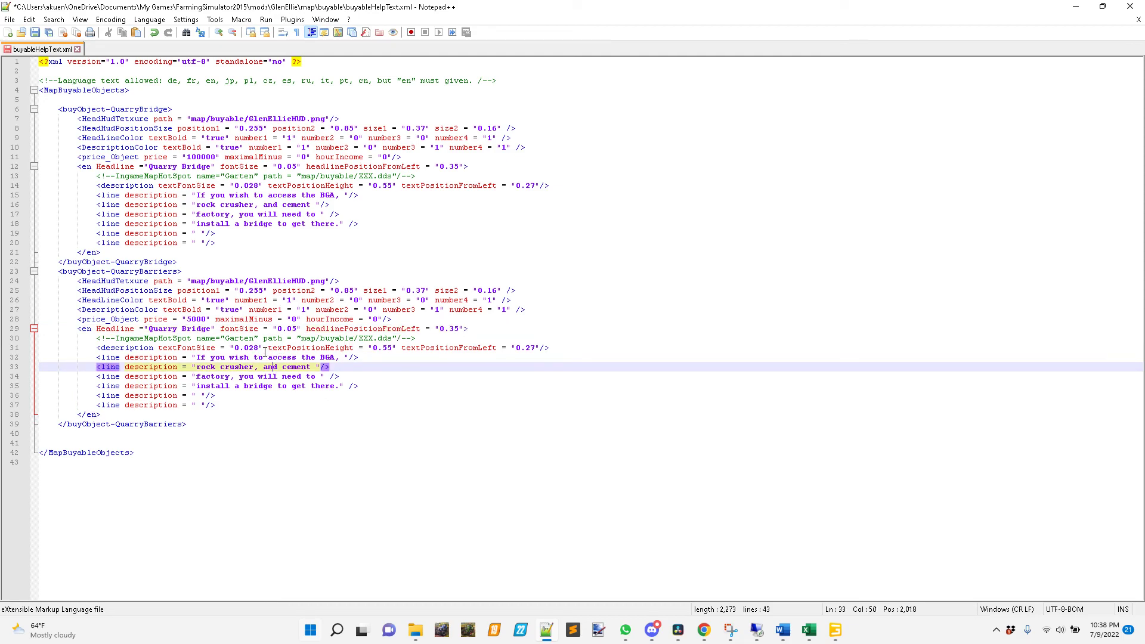
{"action": "double_click", "coordinate": [196, 329]}
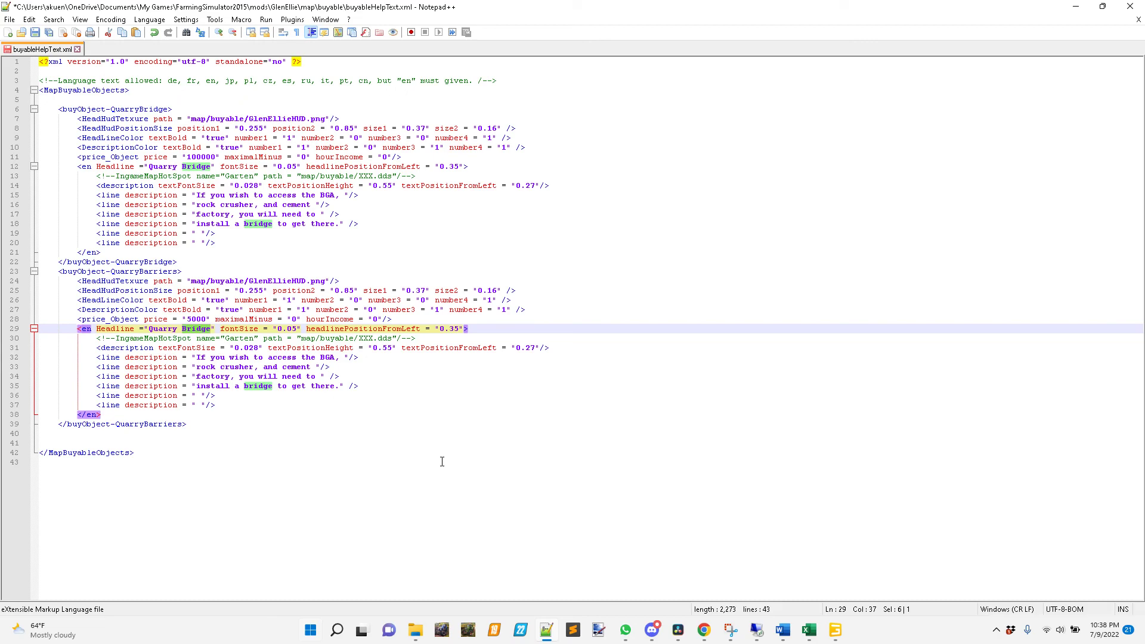
{"action": "type", "text": "Barriers"}
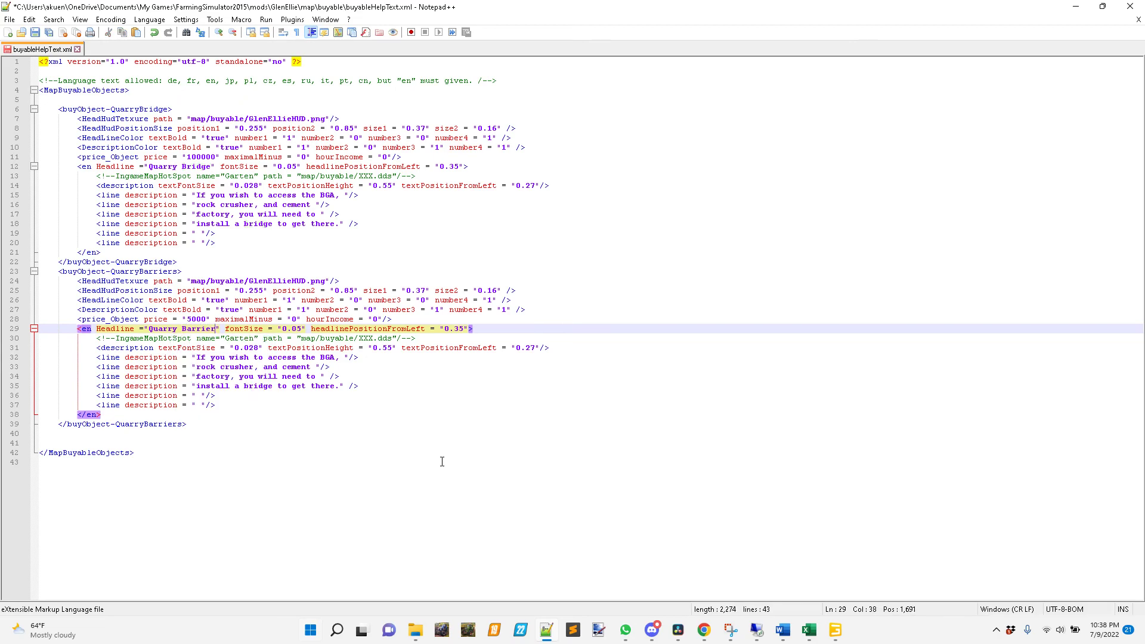
{"action": "left_click", "coordinate": [244, 330]}
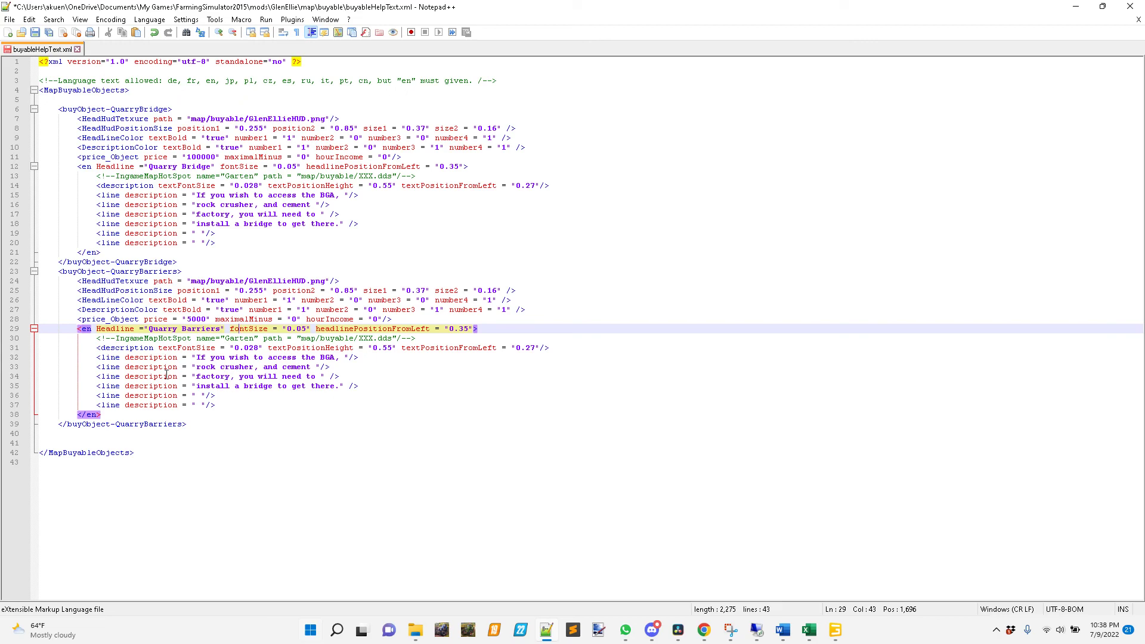
Replace the QuarryBarriers block's first description line with "If you'd like some protection in".
{"action": "left_click", "coordinate": [163, 348]}
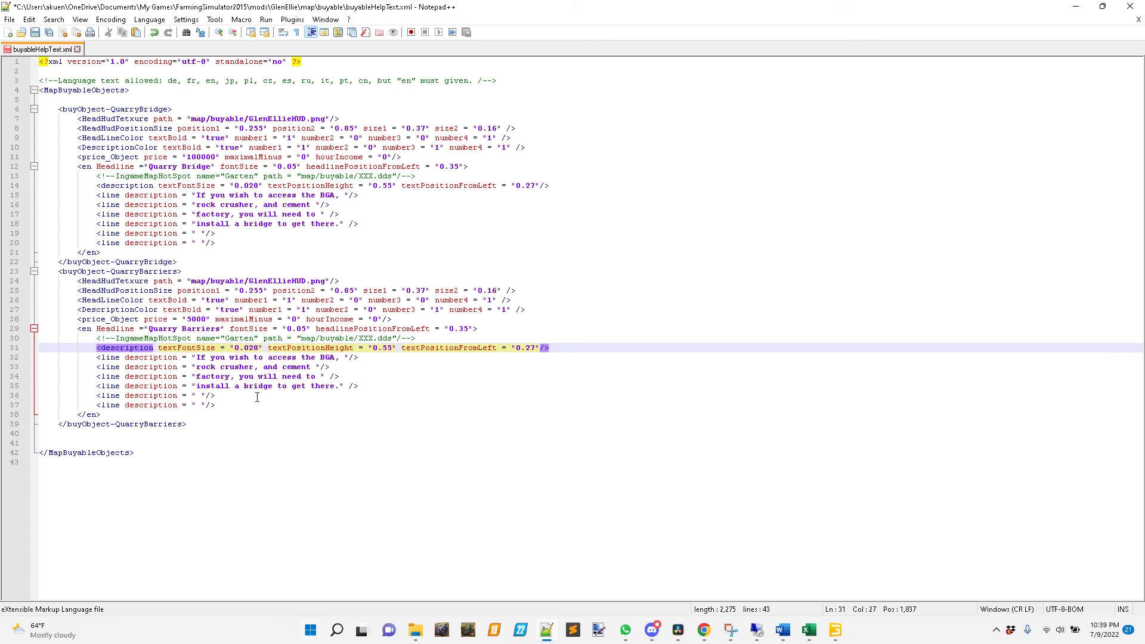
{"action": "left_click", "coordinate": [232, 359]}
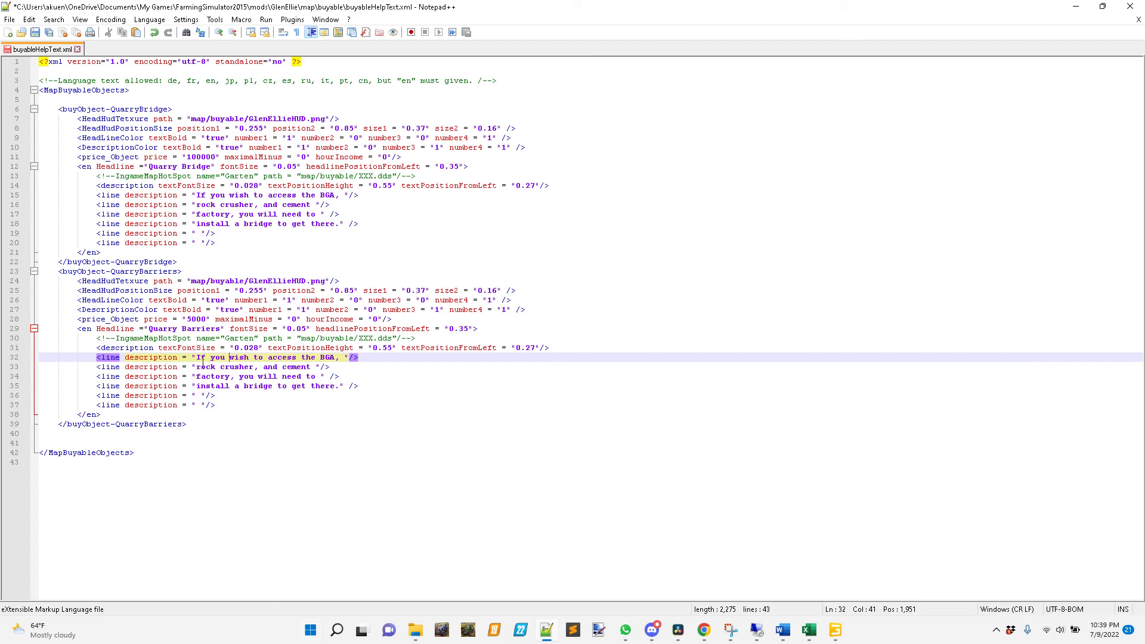
{"action": "left_click_drag", "start_coordinate": [203, 363], "coordinate": [339, 361]}
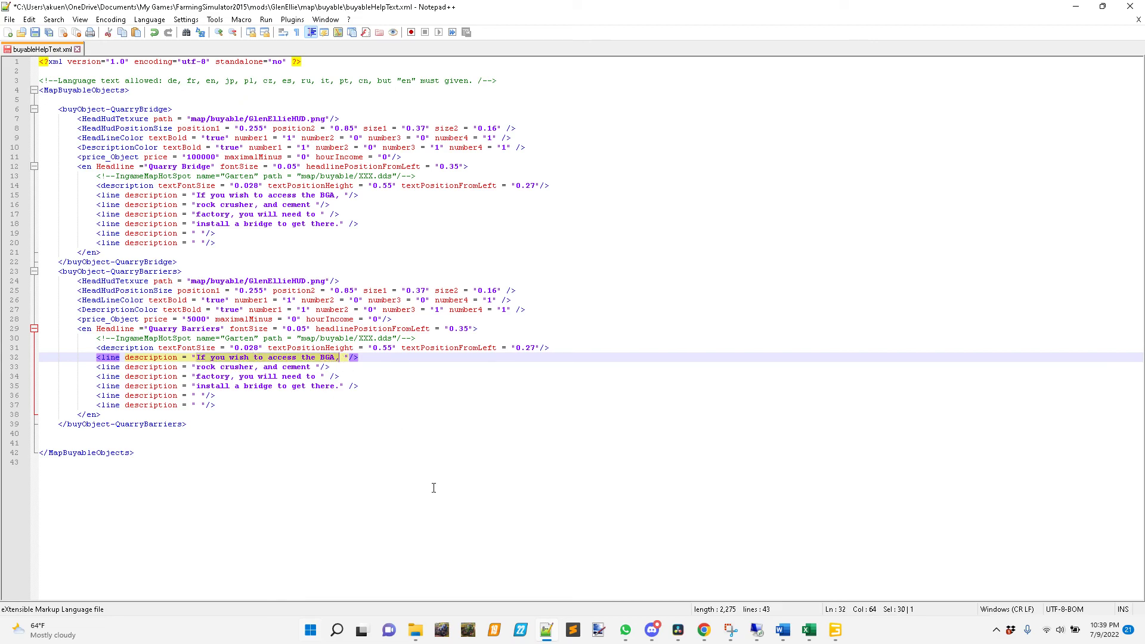
{"action": "type", "text": "If you'd like some protection "}
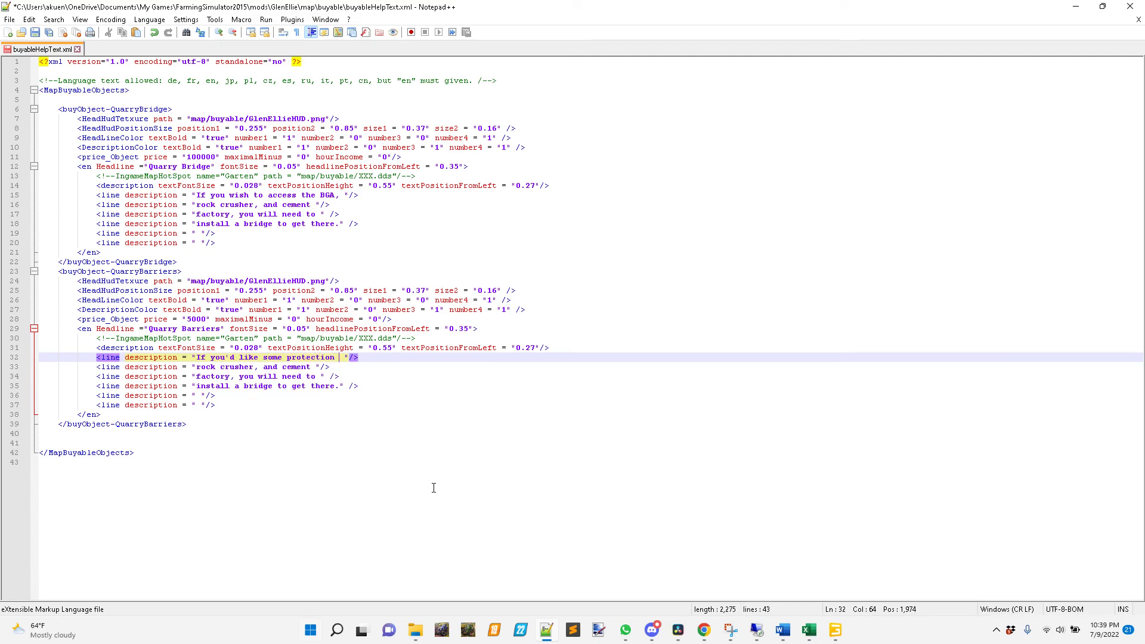
{"action": "type", "text": "in"}
{"action": "key", "text": "Escape"}
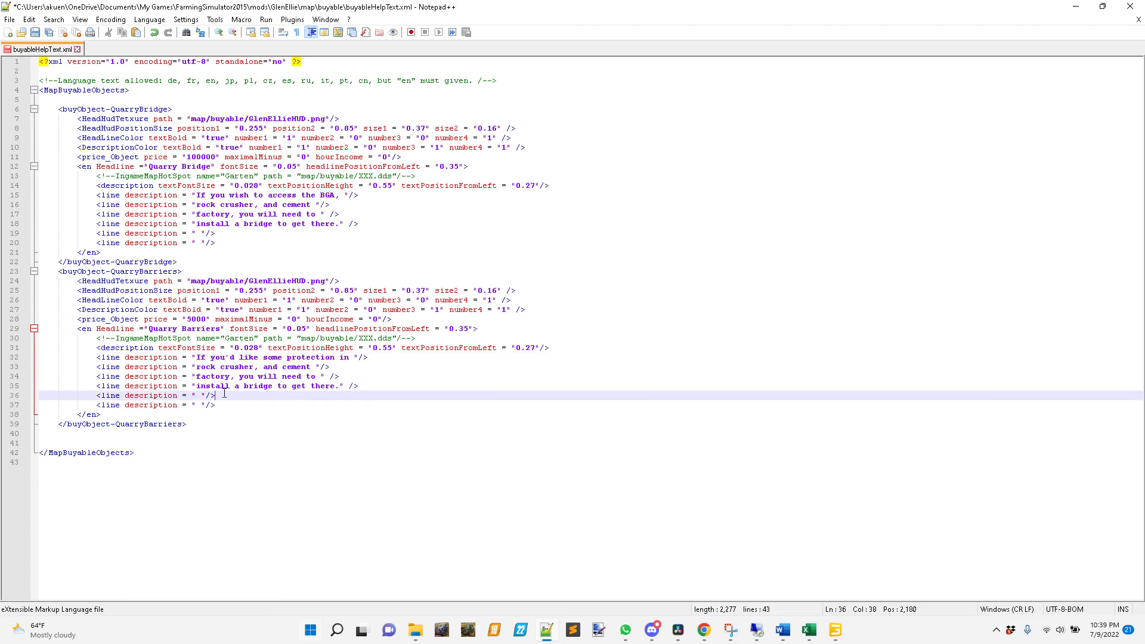
Replace the QuarryBarriers block's second description line with "travelling across the bridge,".
{"action": "left_click_drag", "start_coordinate": [197, 366], "coordinate": [311, 373]}
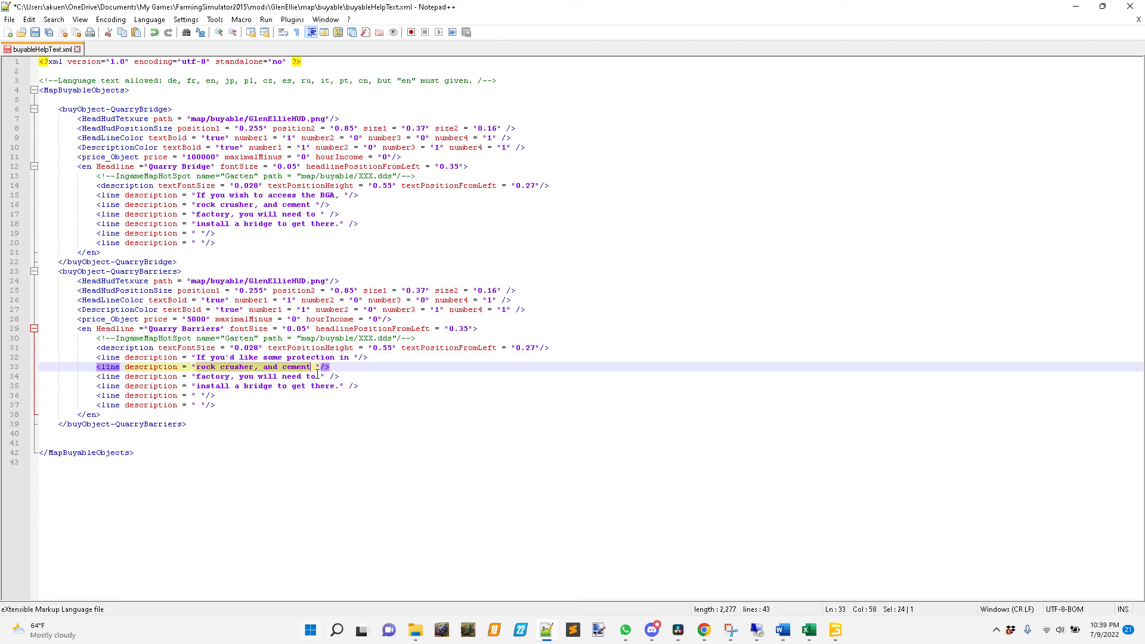
{"action": "type", "text": "travellin"}
{"action": "type", "text": "g across the bri"}
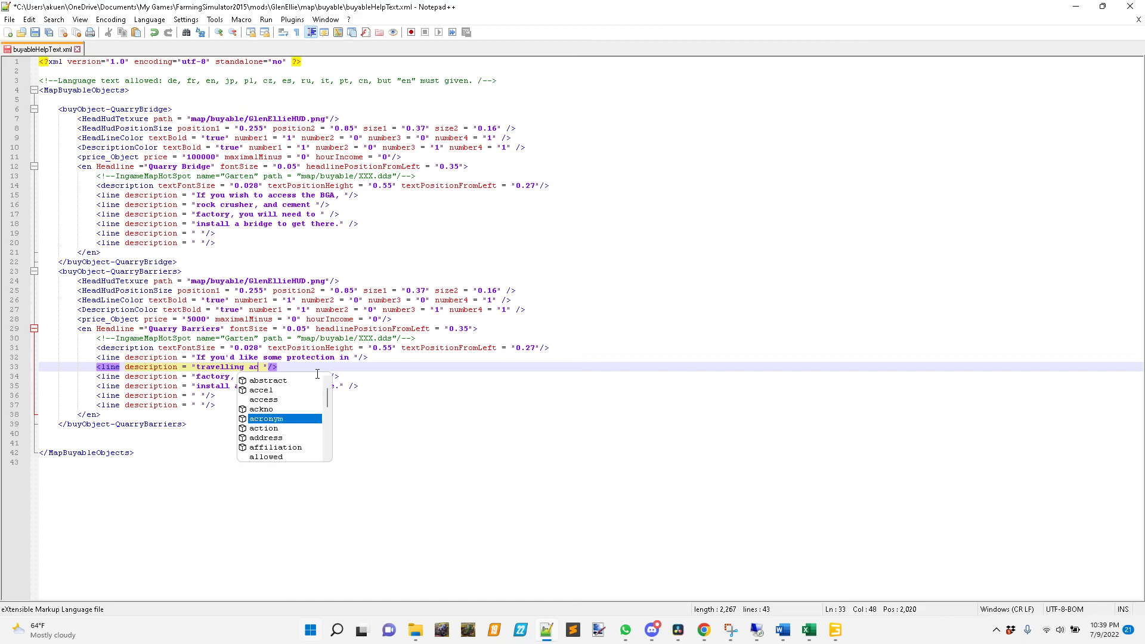
{"action": "type", "text": "dge,"}
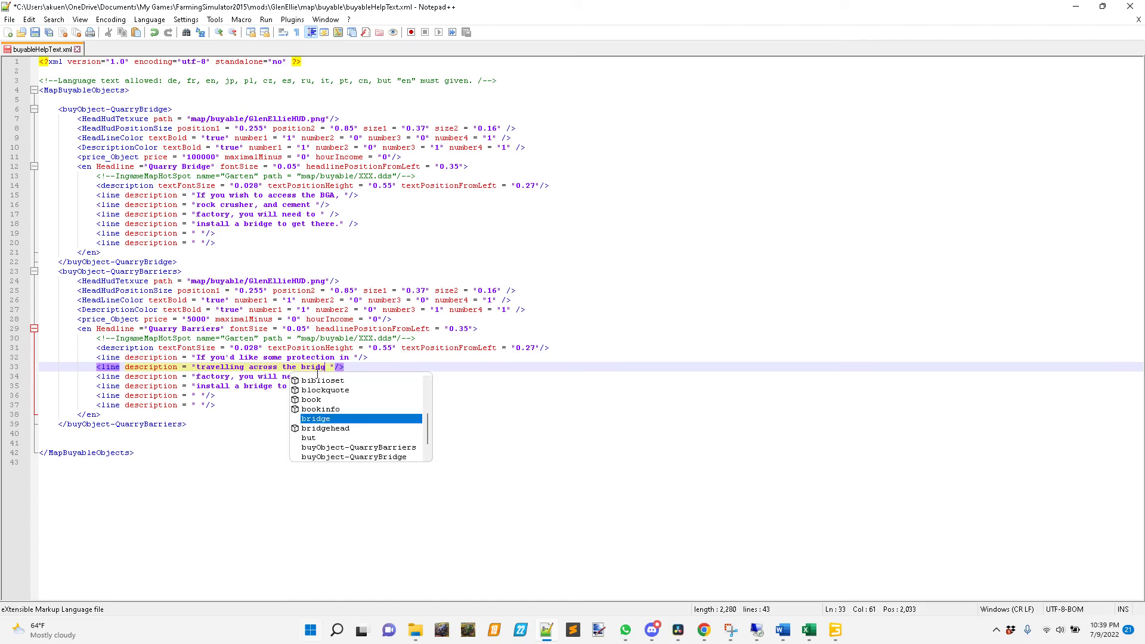
Replace the QuarryBarriers block's third description line with "you can install a few concrete".
{"action": "left_click_drag", "start_coordinate": [197, 377], "coordinate": [284, 385]}
{"action": "type", "text": "you can install"}
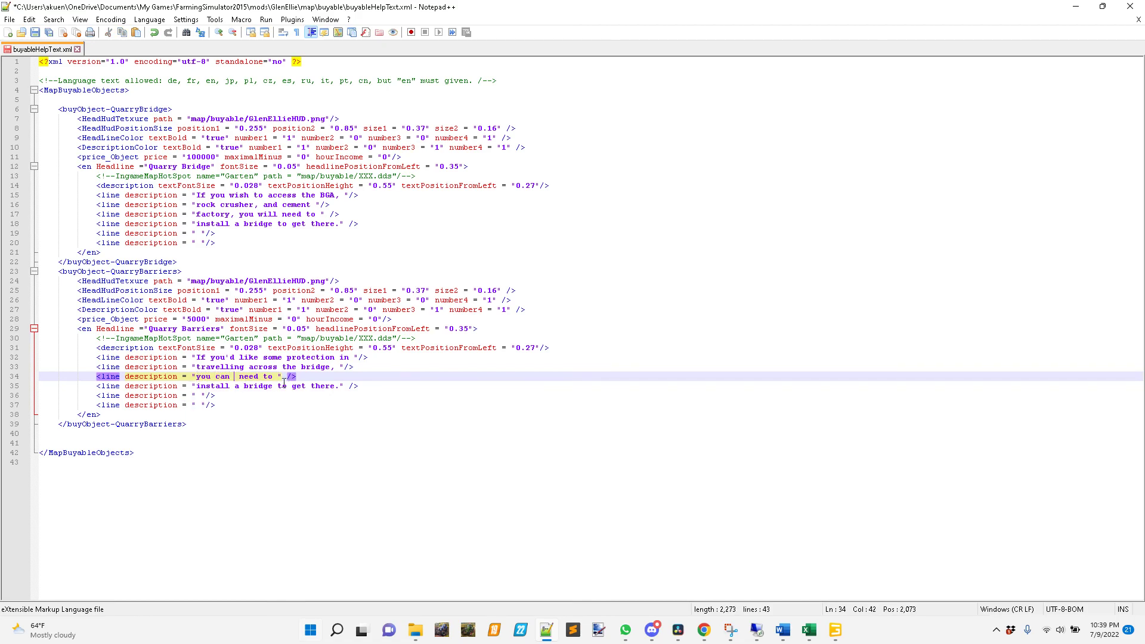
{"action": "type", "text": " a few concrete"}
{"action": "key", "text": "Delete"}
{"action": "key", "text": "Delete"}
{"action": "key", "text": "Delete"}
{"action": "key", "text": "Delete"}
{"action": "key", "text": "Delete"}
{"action": "key", "text": "Delete"}
{"action": "key", "text": "Delete"}
{"action": "key", "text": "Delete"}
Replace the QuarryBarriers block's fourth description line with "barriers to help you out." and save buyableHelpText.xml.
{"action": "left_click_drag", "start_coordinate": [197, 387], "coordinate": [343, 393]}
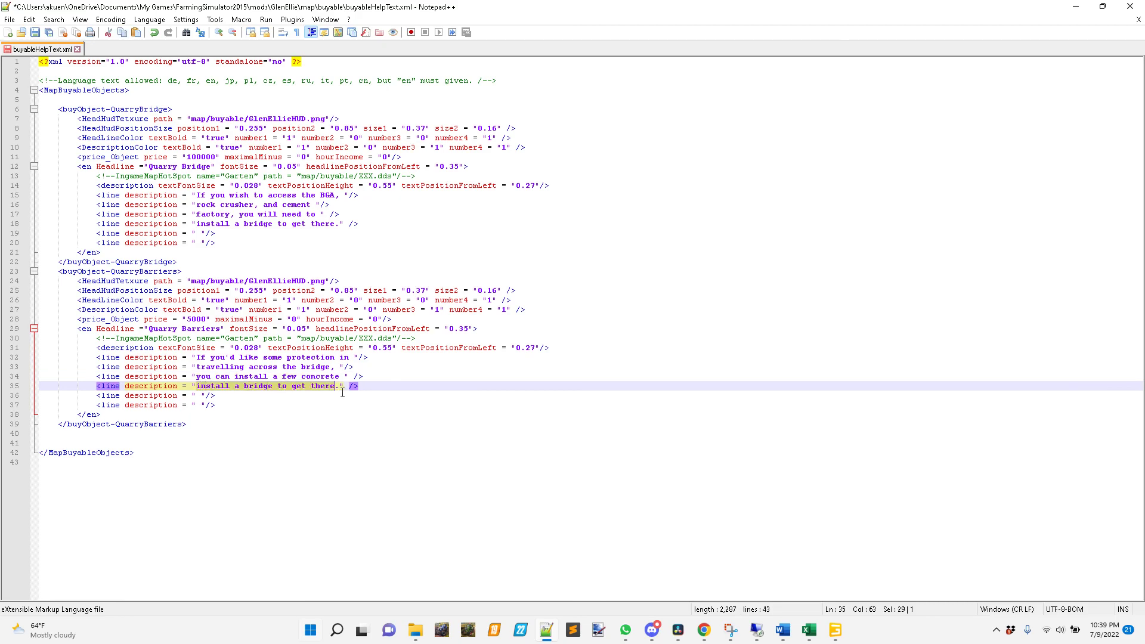
{"action": "type", "text": "barriers to help y"}
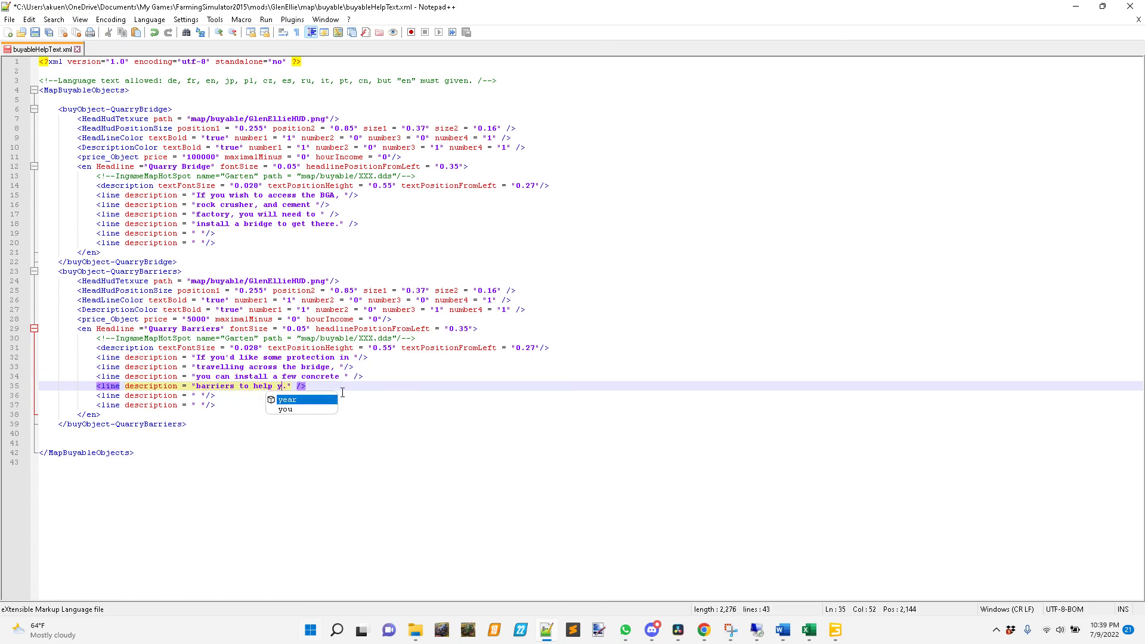
{"action": "type", "text": "ou out"}
{"action": "key", "text": "End"}
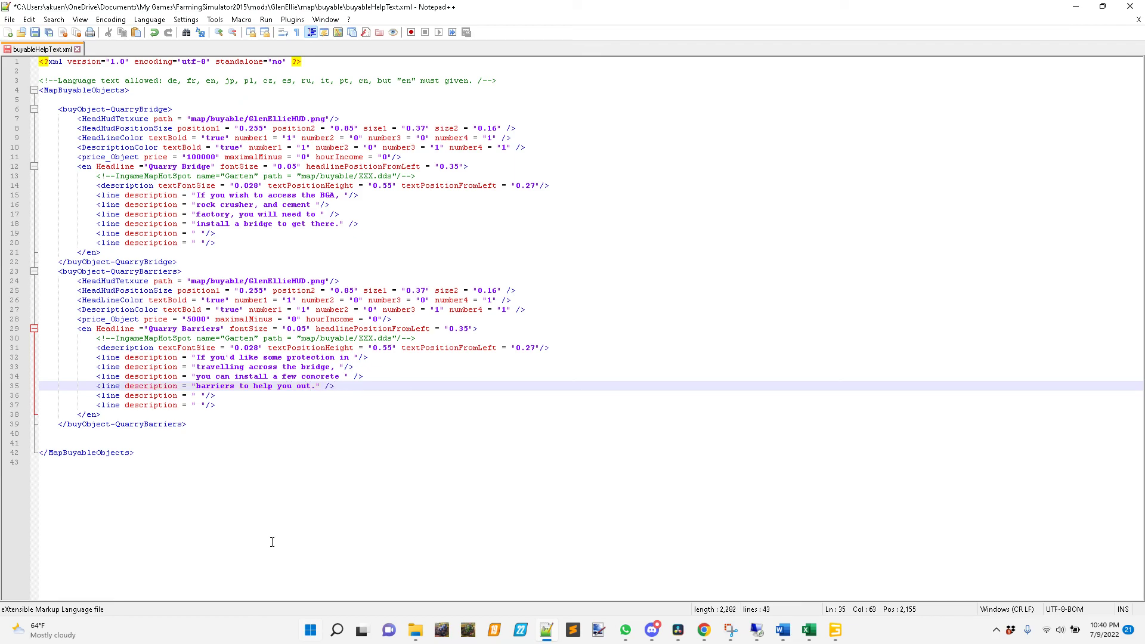
{"action": "left_click", "coordinate": [35, 32]}
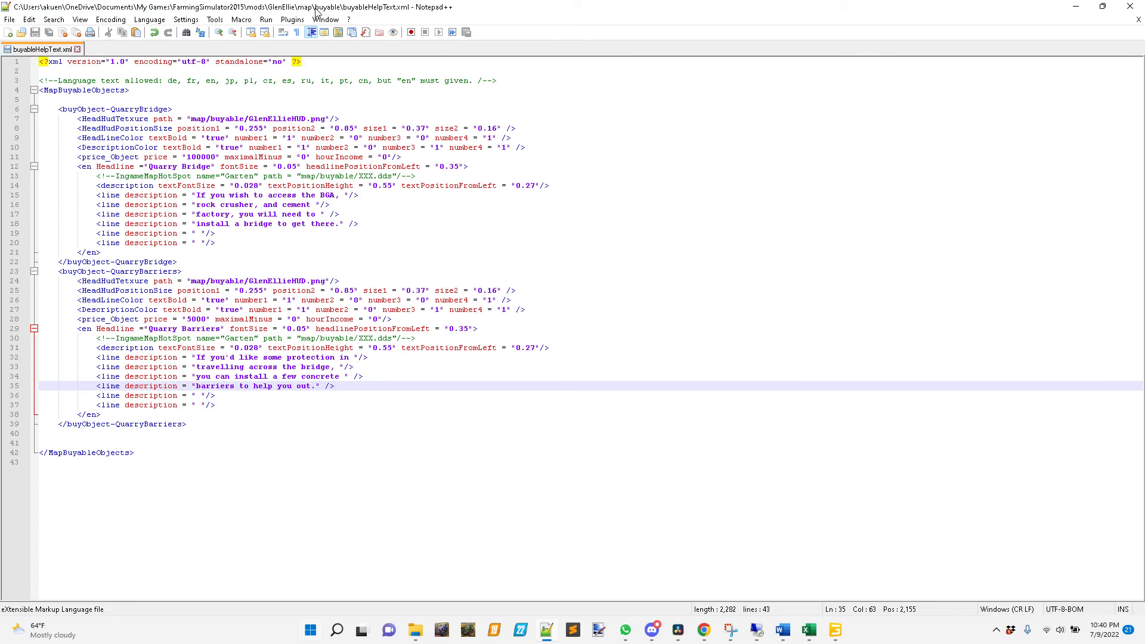
Check the barriers object's xmlFilePath attribute in GIANTS Editor against the help text file in Notepad++, and save the map01.i3d scene.
{"action": "mouse_move", "coordinate": [841, 631]}
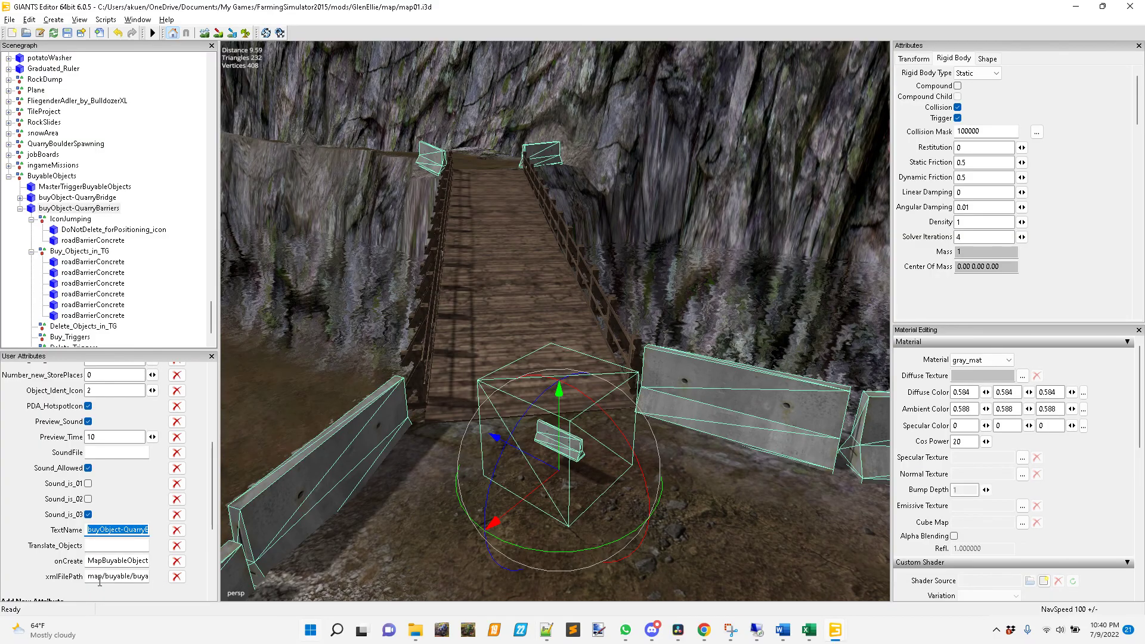
{"action": "left_click", "coordinate": [96, 578]}
{"action": "left_click_drag", "start_coordinate": [93, 577], "coordinate": [169, 582]}
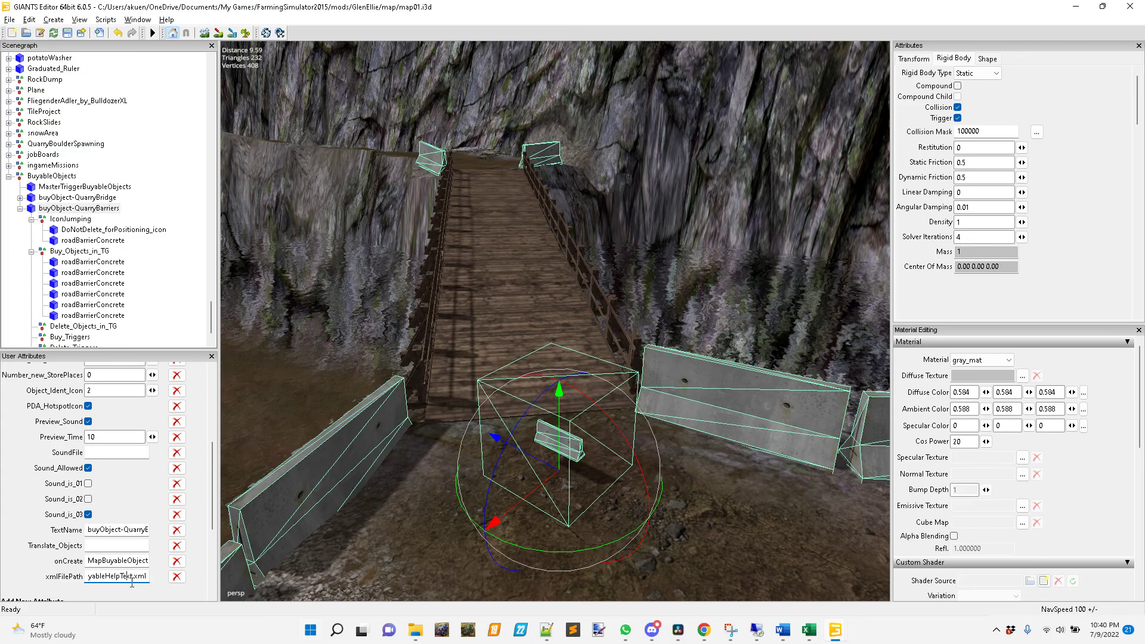
{"action": "left_click", "coordinate": [548, 630]}
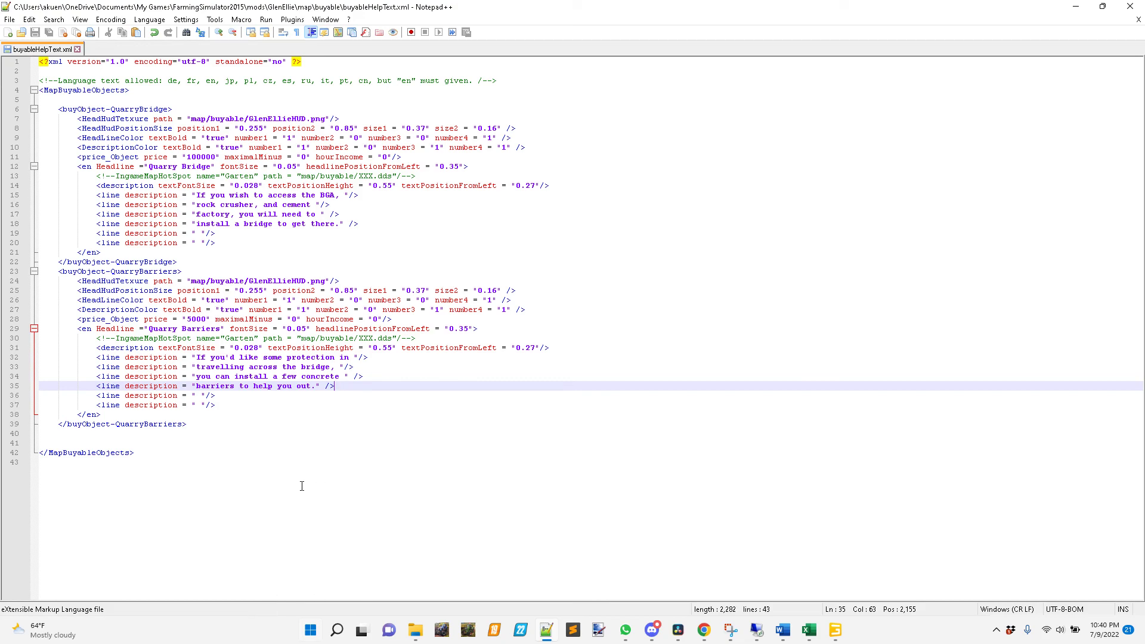
{"action": "left_click", "coordinate": [835, 629]}
{"action": "left_click", "coordinate": [904, 582]}
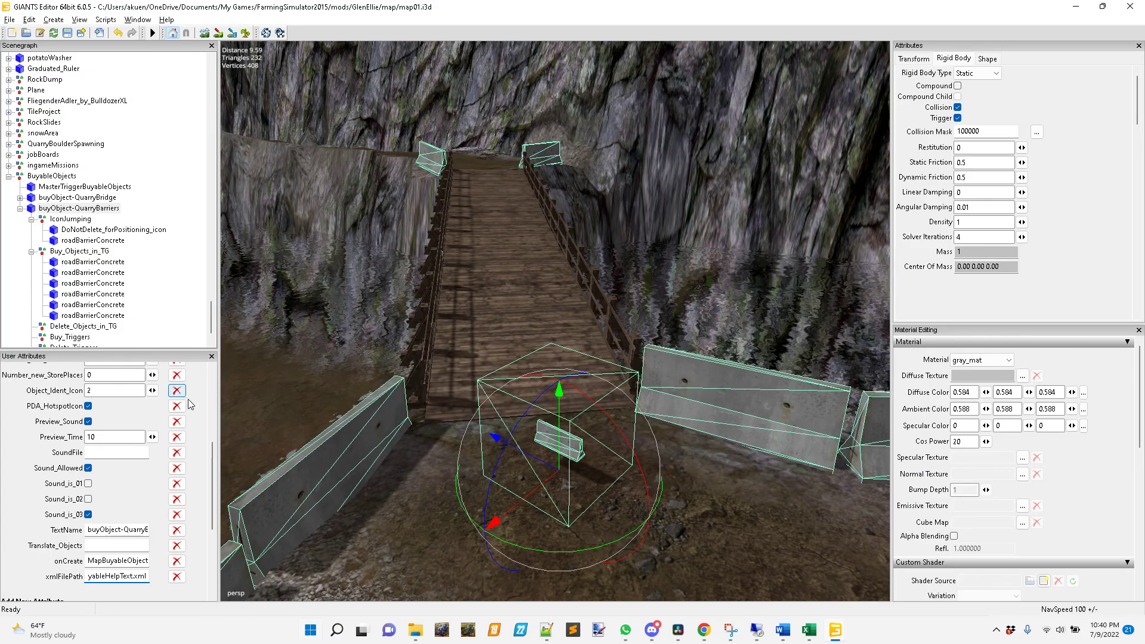
{"action": "left_click", "coordinate": [125, 550]}
{"action": "left_click", "coordinate": [67, 34]}
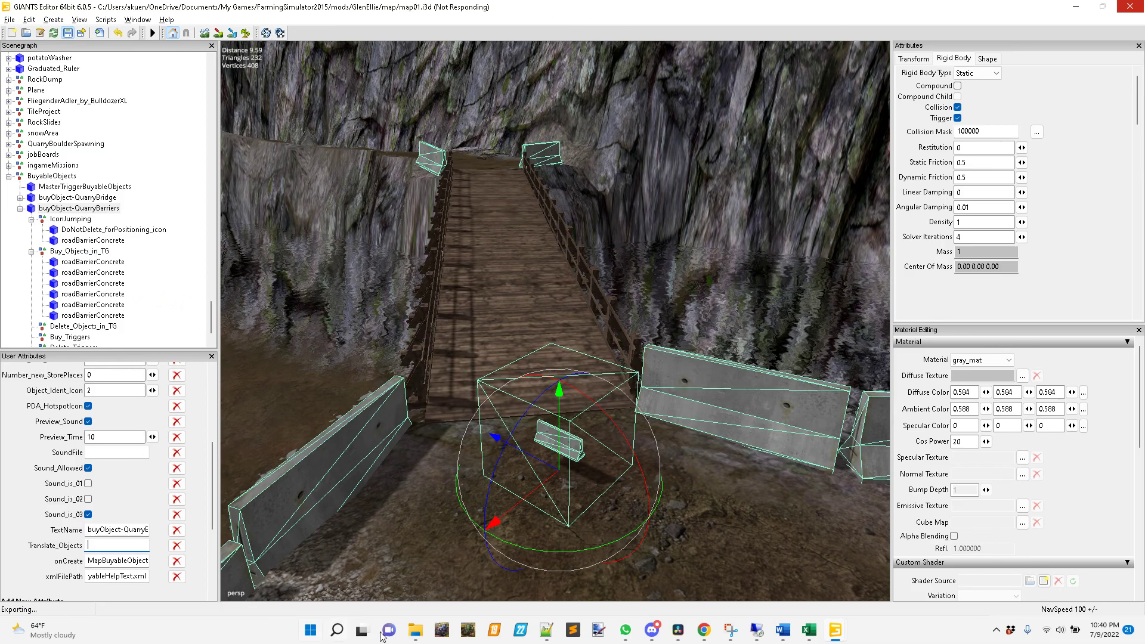
Launch Farming Simulator 15 and start a new career in an unused savegame slot.
{"action": "mouse_move", "coordinate": [416, 636]}
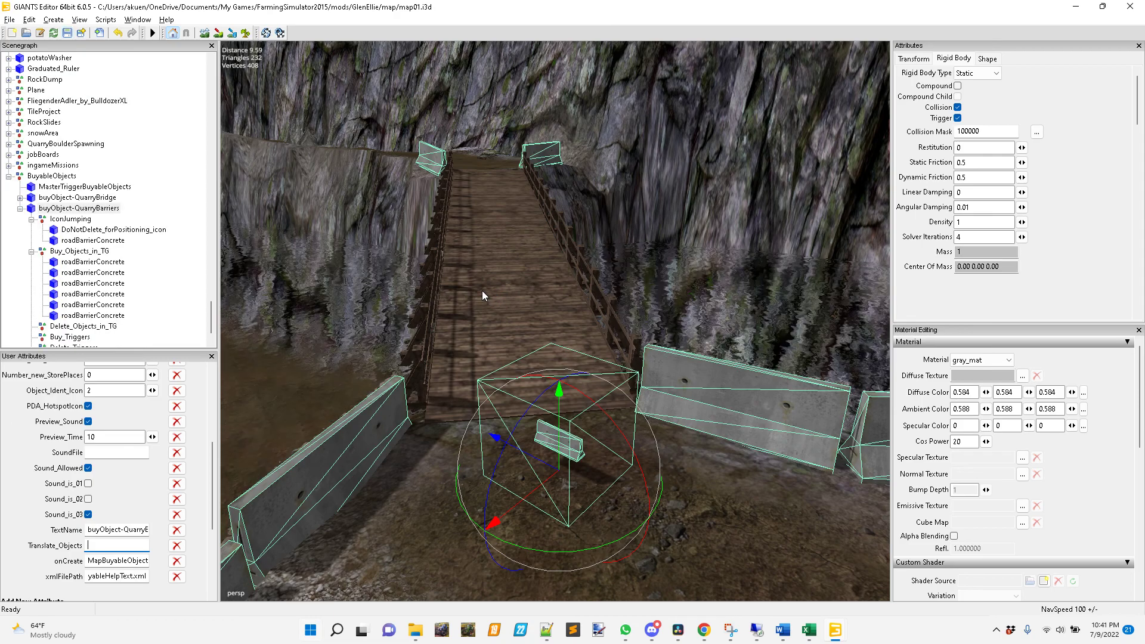
{"action": "left_click", "coordinate": [437, 636]}
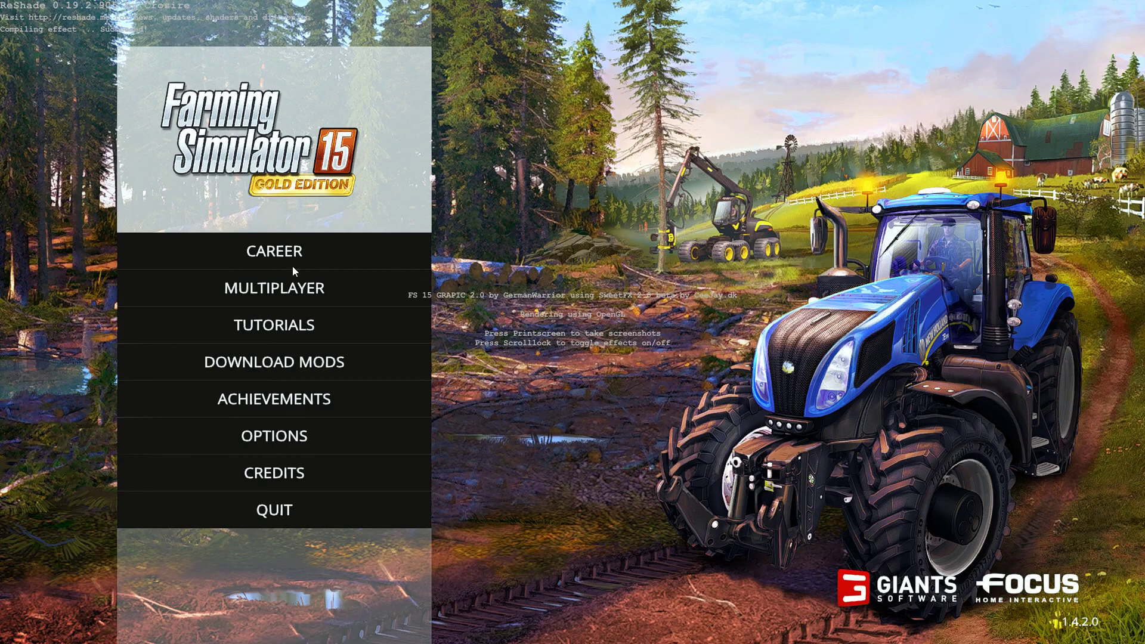
{"action": "left_click", "coordinate": [292, 266]}
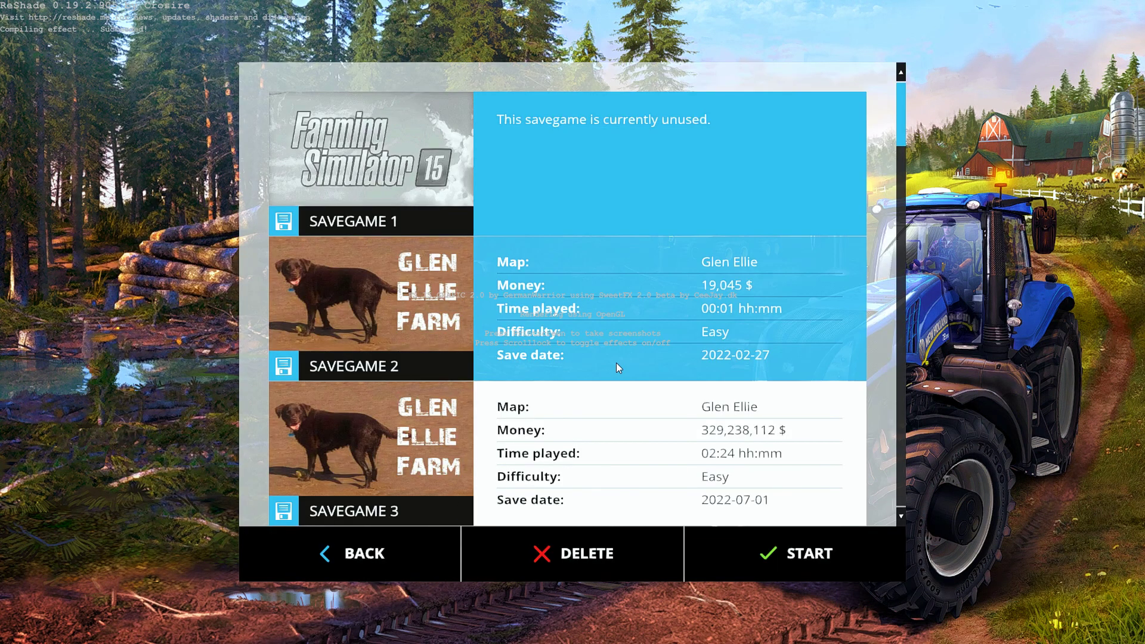
{"action": "scroll", "coordinate": [616, 363], "scroll_direction": "down", "scroll_amount": 2}
{"action": "left_click", "coordinate": [613, 456]}
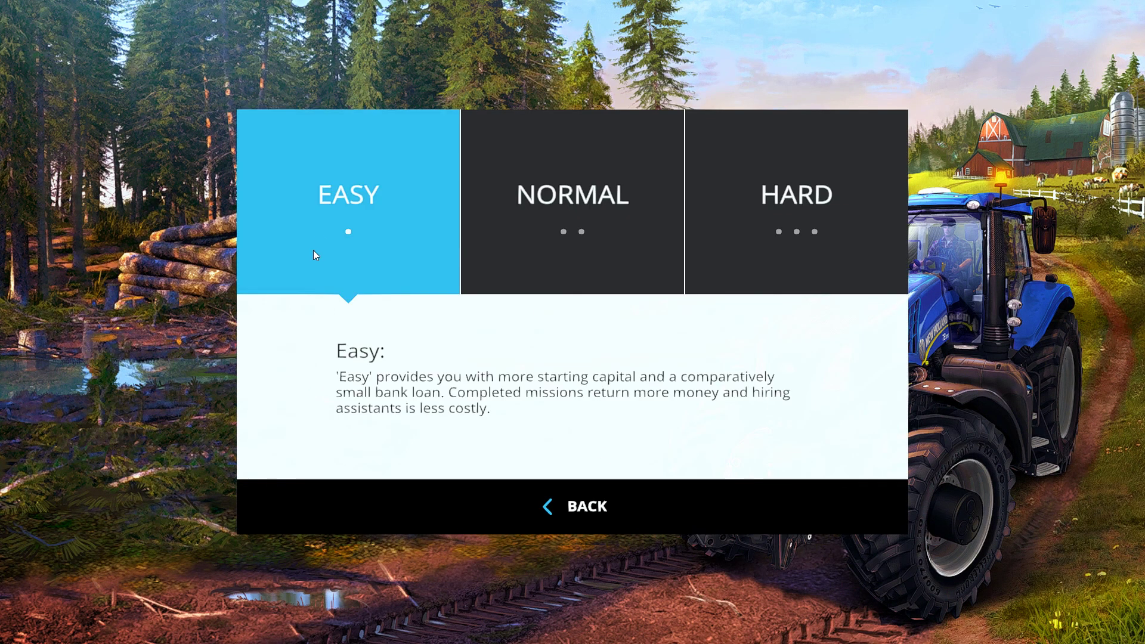
Choose the Easy difficulty and the Glen Ellie map for the new career, and start the game.
{"action": "left_click", "coordinate": [383, 206]}
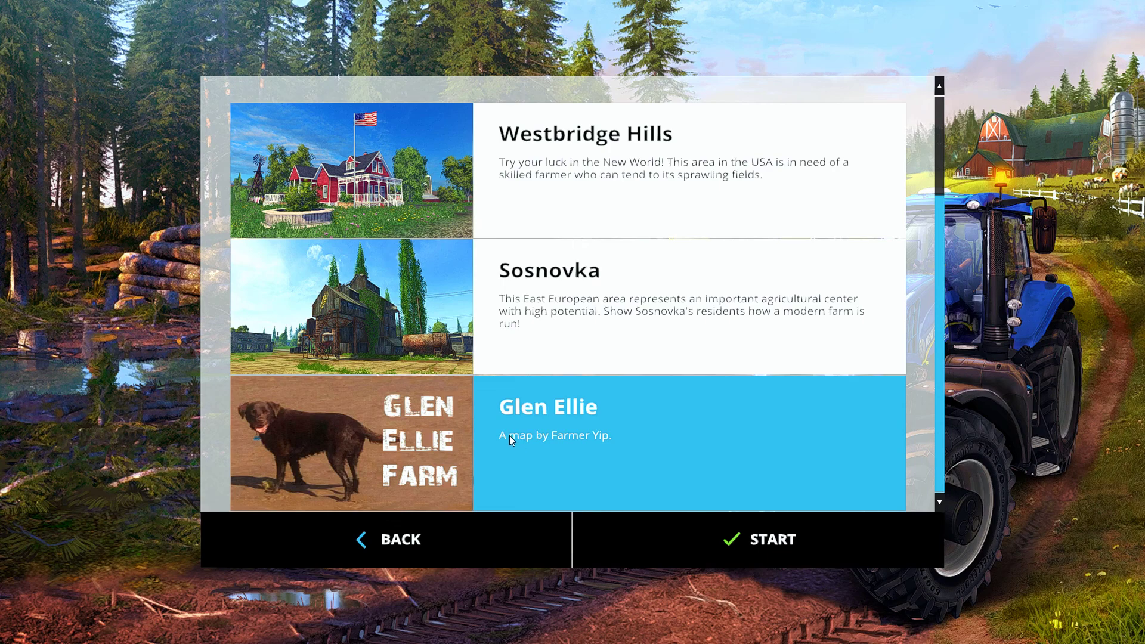
{"action": "left_click", "coordinate": [494, 442]}
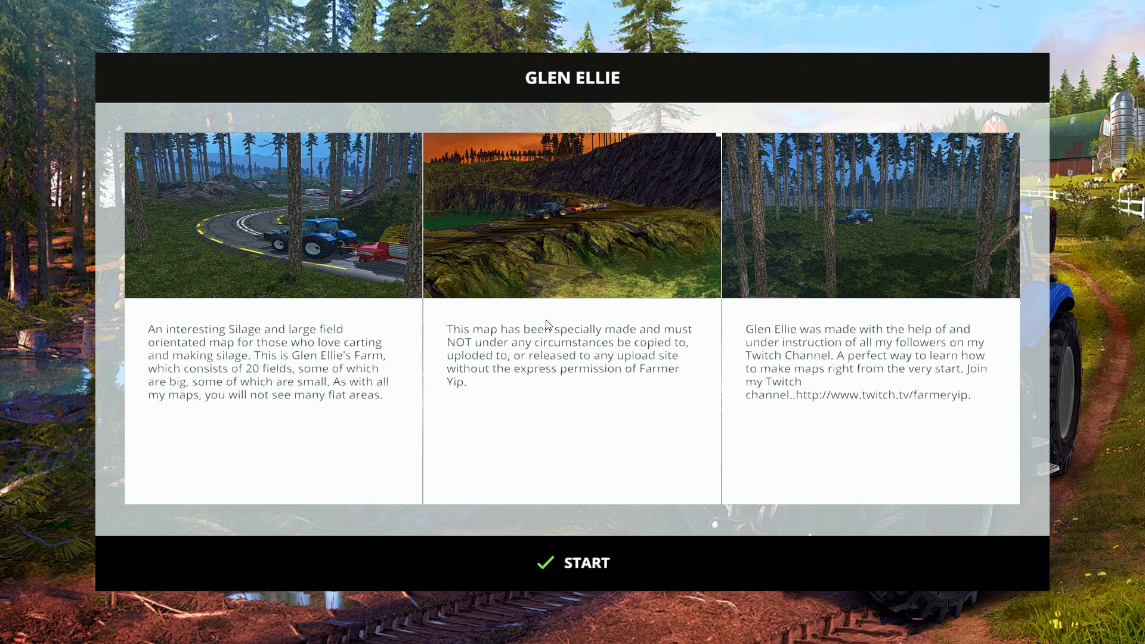
{"action": "left_click", "coordinate": [621, 567]}
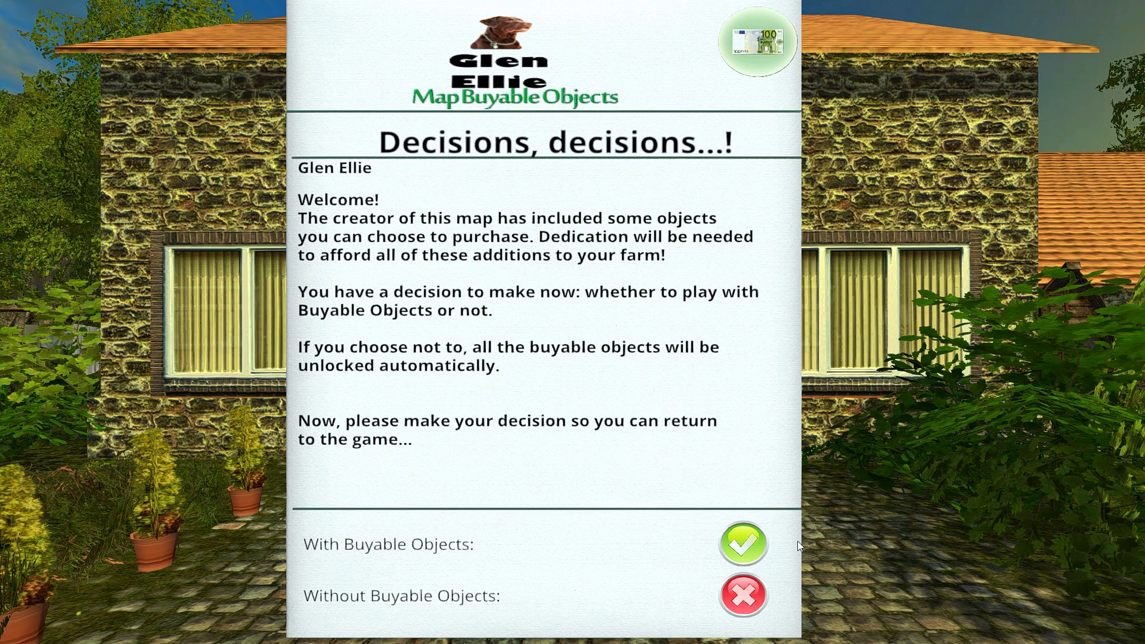
Choose to play with Buyable Objects and teleport to the water crossing at the Quarry on the map.
{"action": "left_click", "coordinate": [743, 543]}
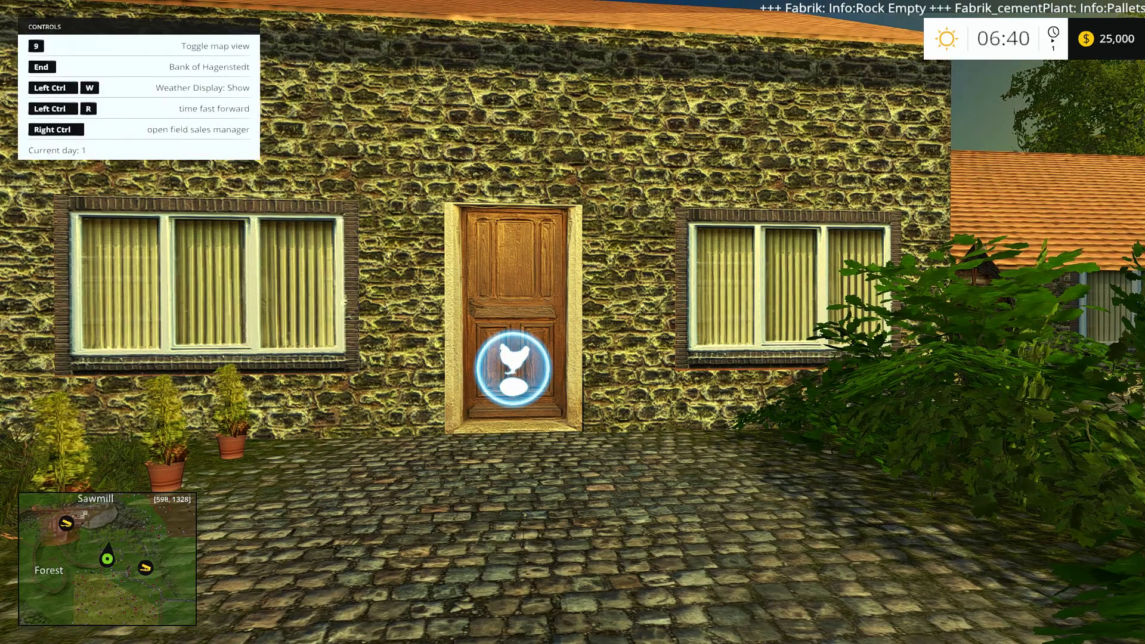
{"action": "key", "text": "w"}
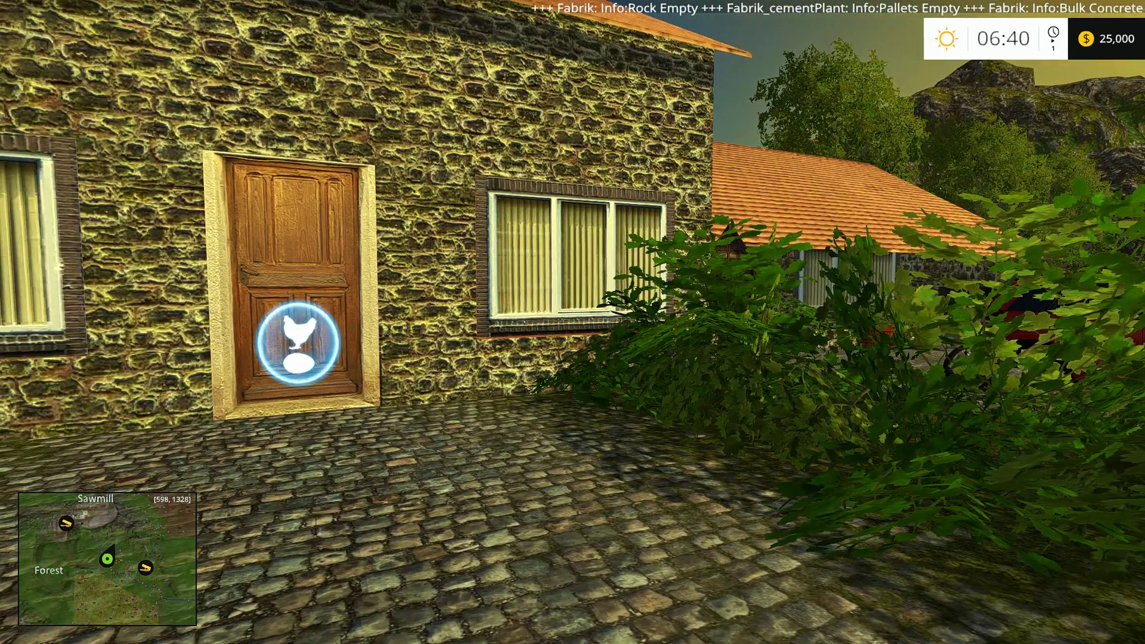
{"action": "key", "text": "m"}
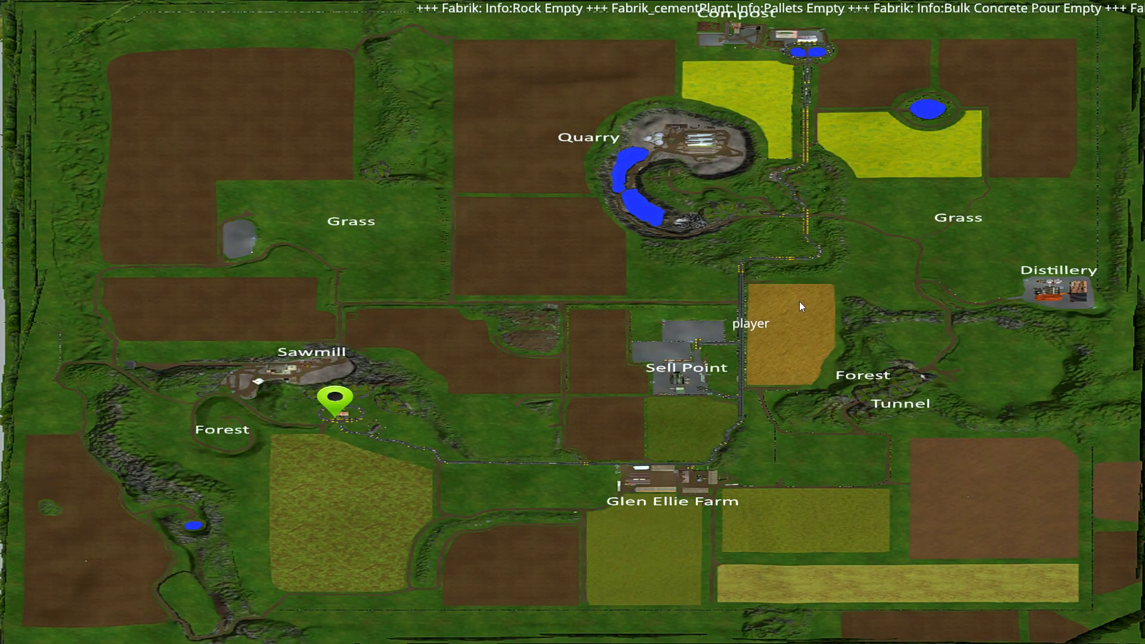
{"action": "left_click", "coordinate": [629, 185]}
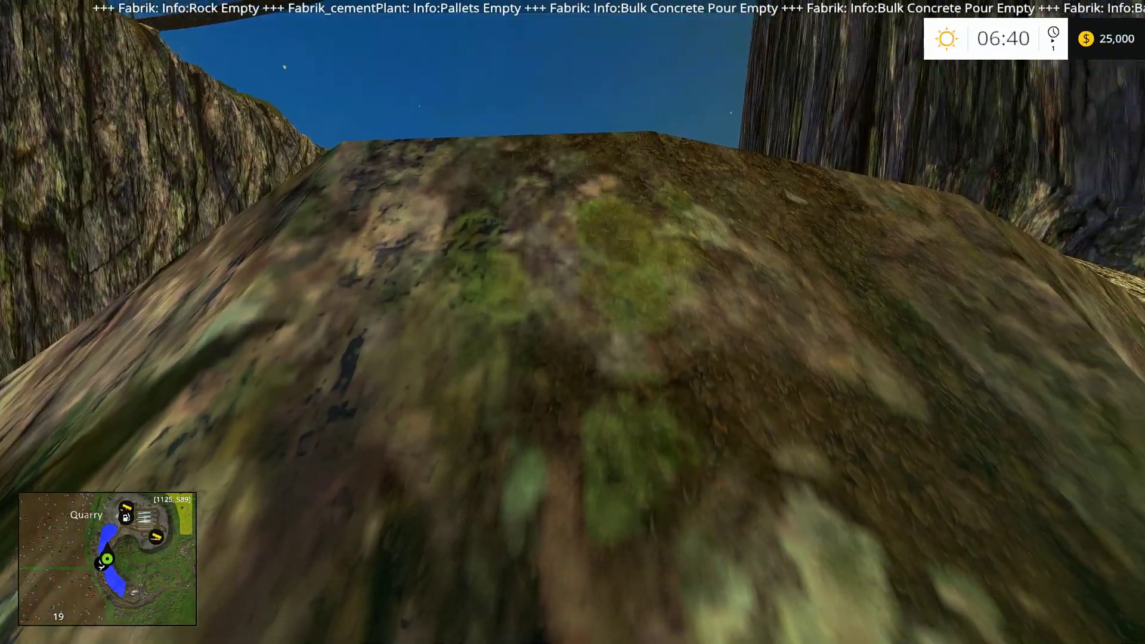
Walk to the rotating concrete barrier marker at the quarry crossing and examine it from several sides.
{"action": "key", "text": "w"}
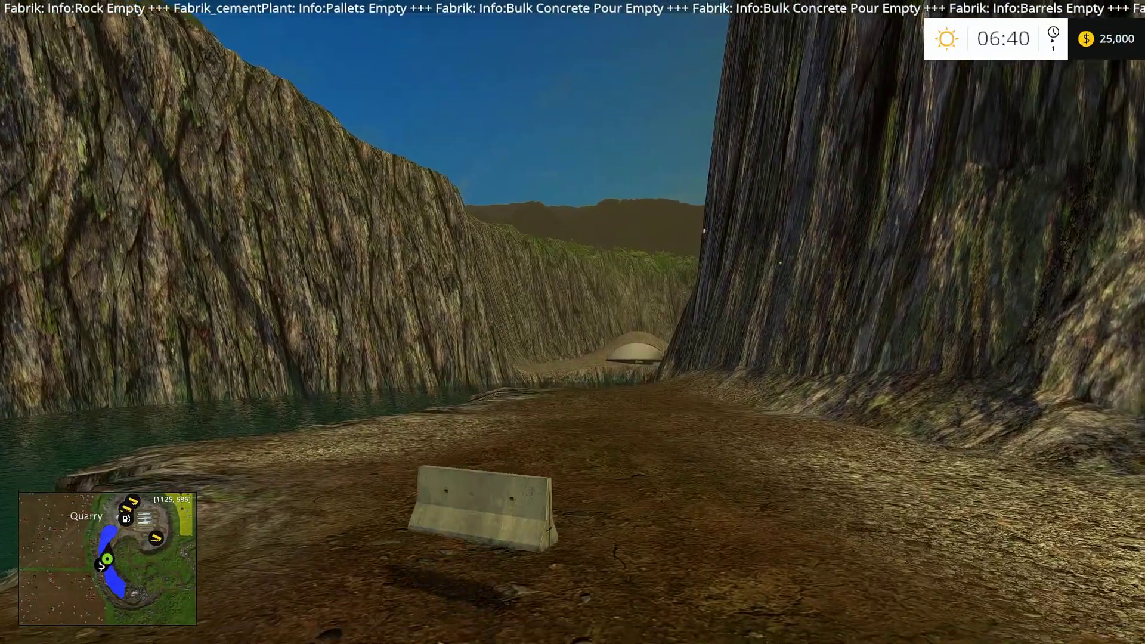
{"action": "key", "text": "s"}
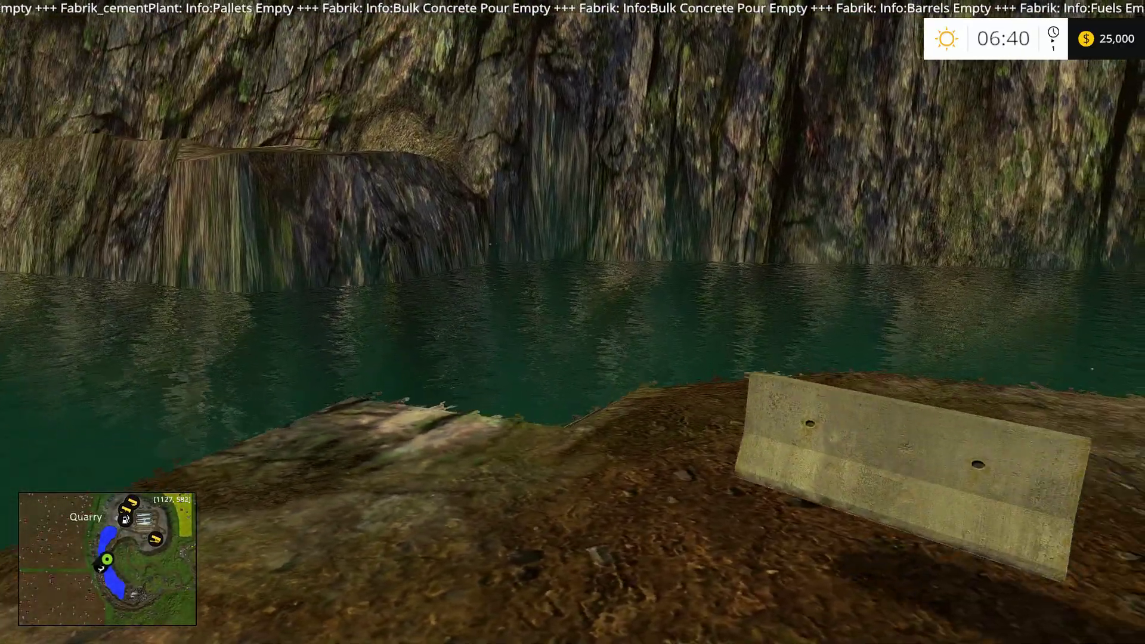
{"action": "key", "text": "d"}
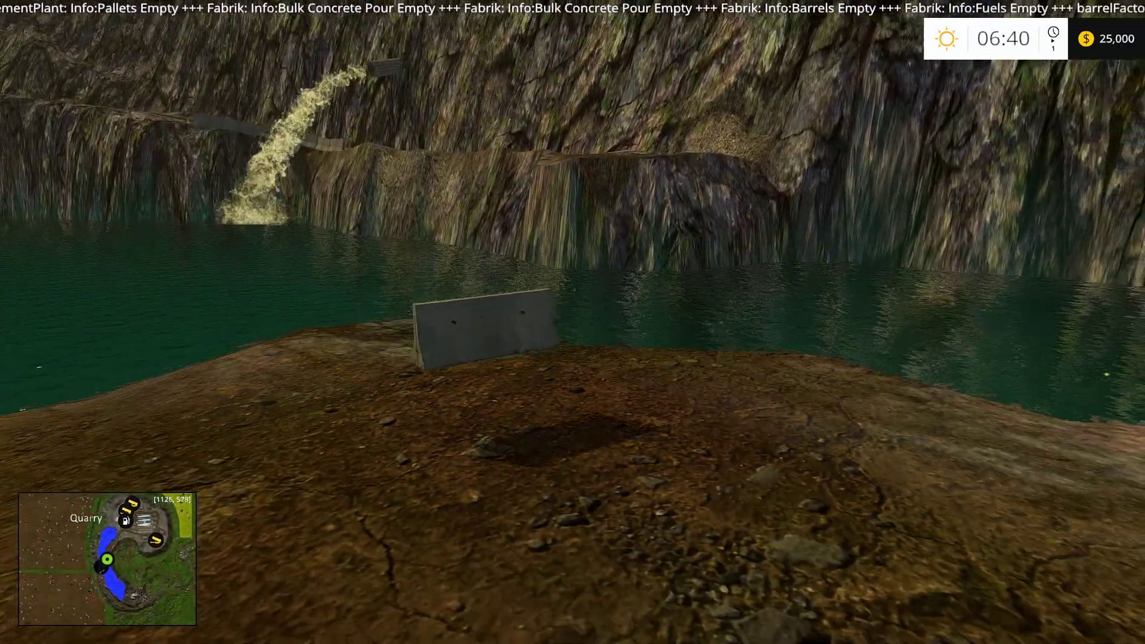
{"action": "key", "text": "a"}
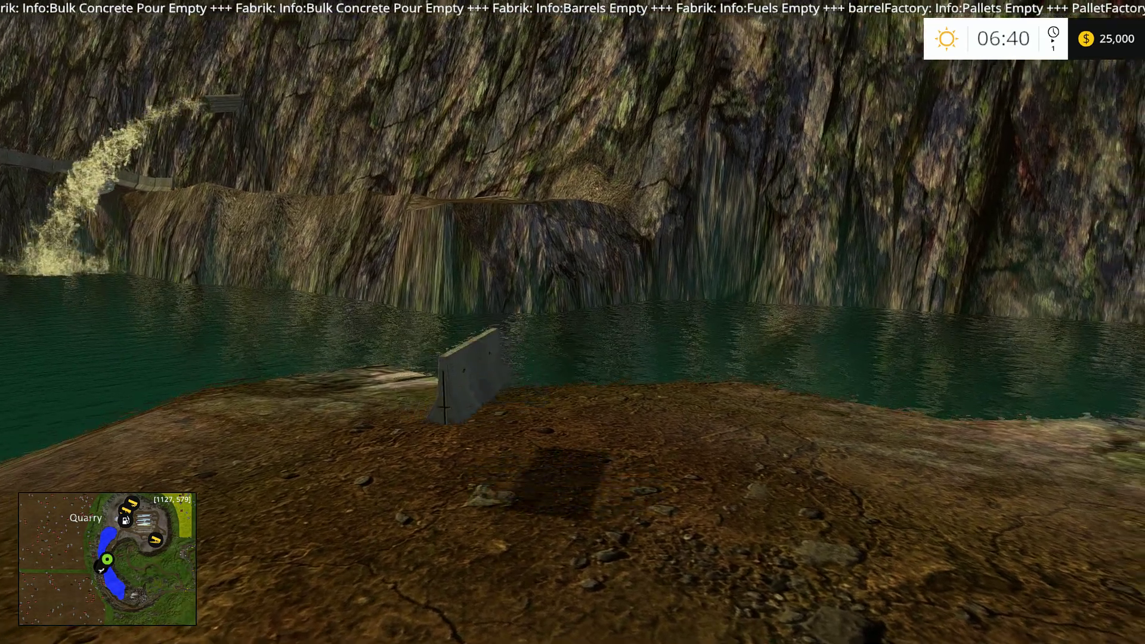
{"action": "key", "text": "s"}
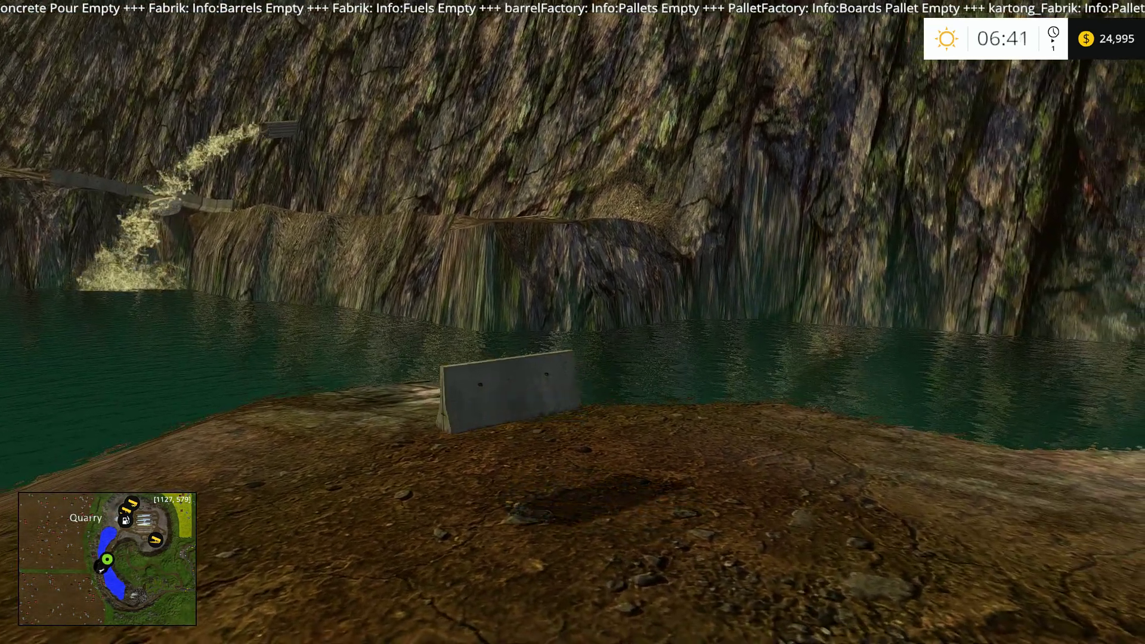
{"action": "key", "text": "d"}
{"action": "key", "text": "a"}
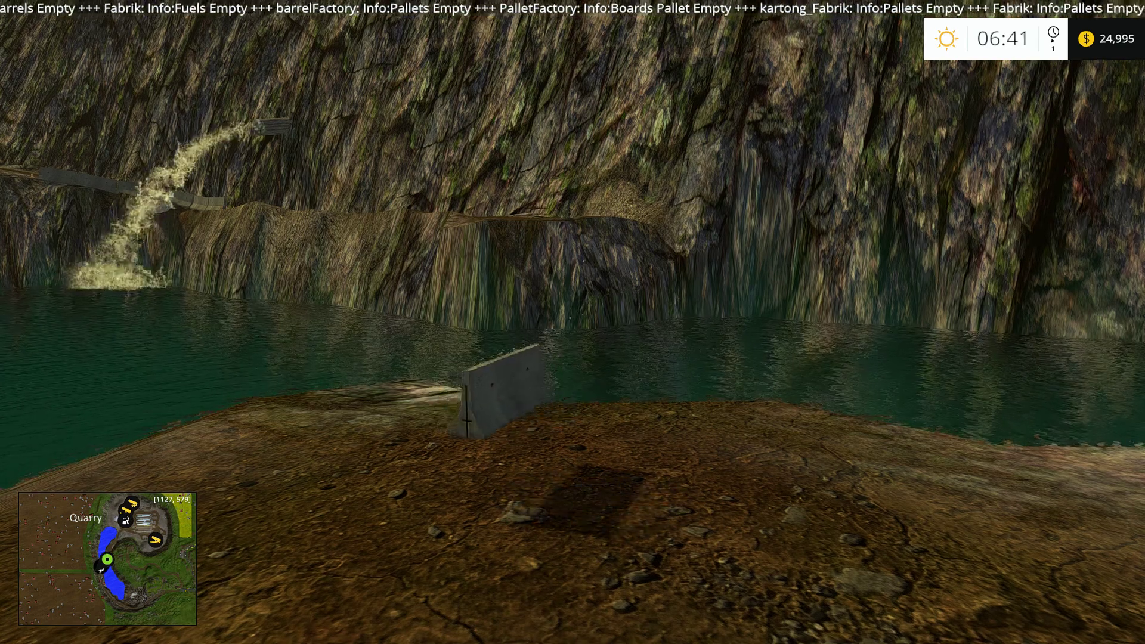
Check the game's console log for errors while standing near the barrier marker.
{"action": "key", "text": "d"}
{"action": "key", "text": "d"}
{"action": "key", "text": "grave"}
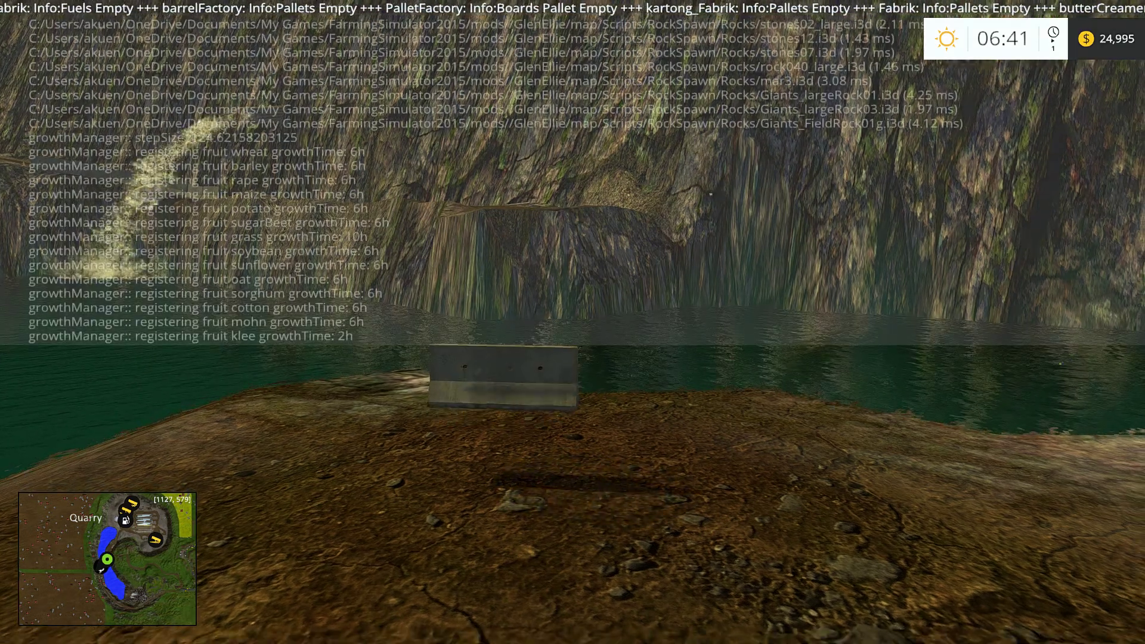
{"action": "key", "text": "d"}
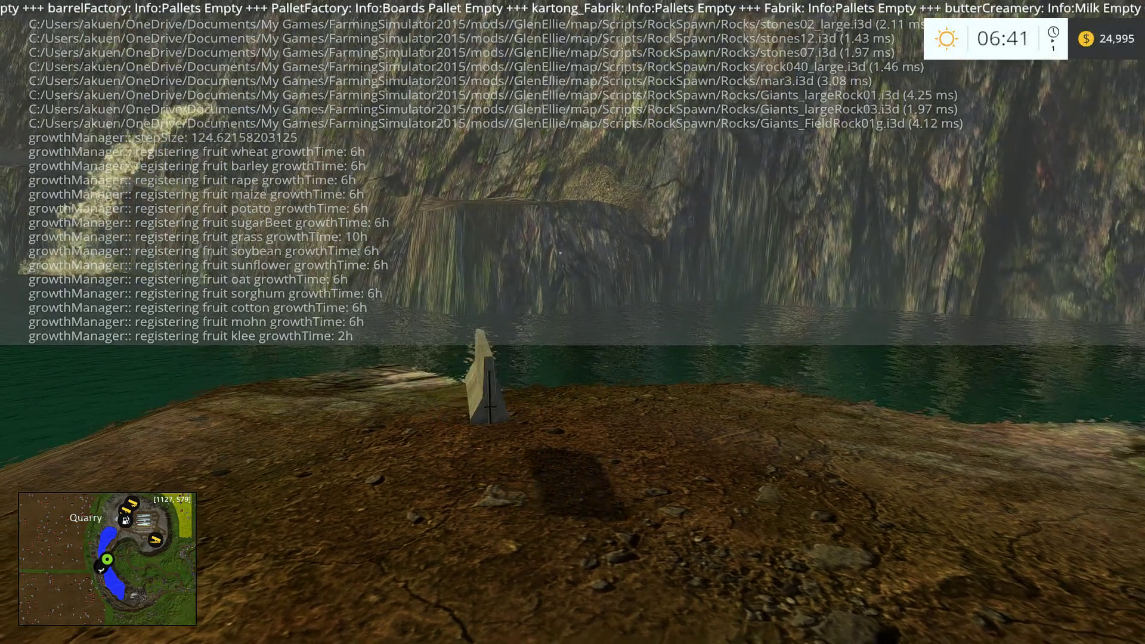
{"action": "key", "text": "grave"}
Open the Quarry Barriers offer at the marker, preview the object, and view the barriers along the crossing.
{"action": "key", "text": "d"}
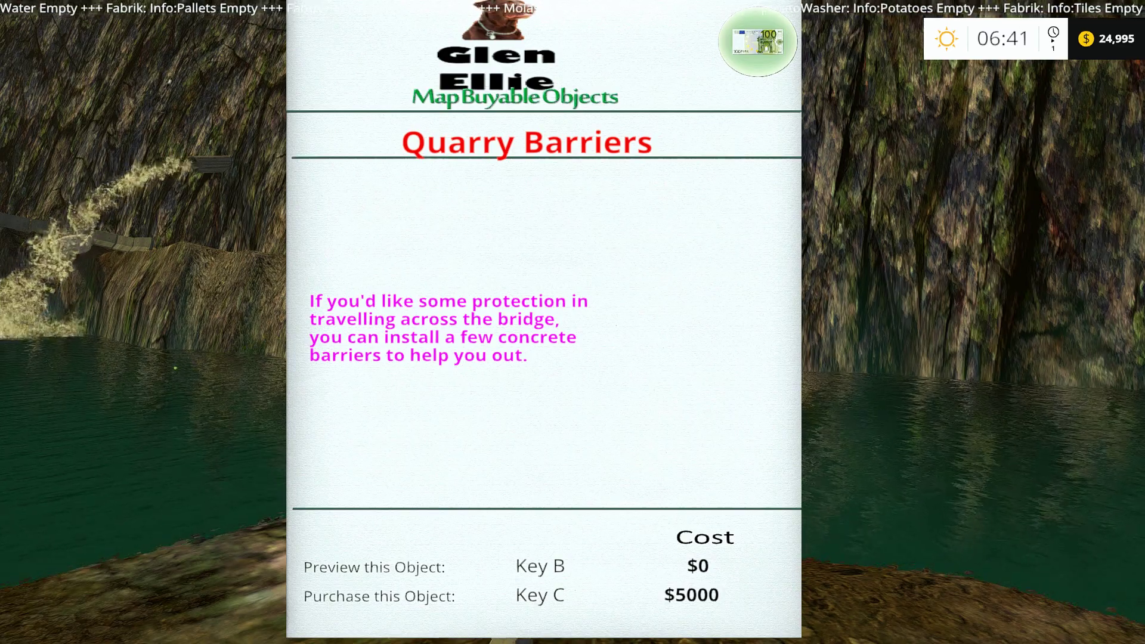
{"action": "key", "text": "b"}
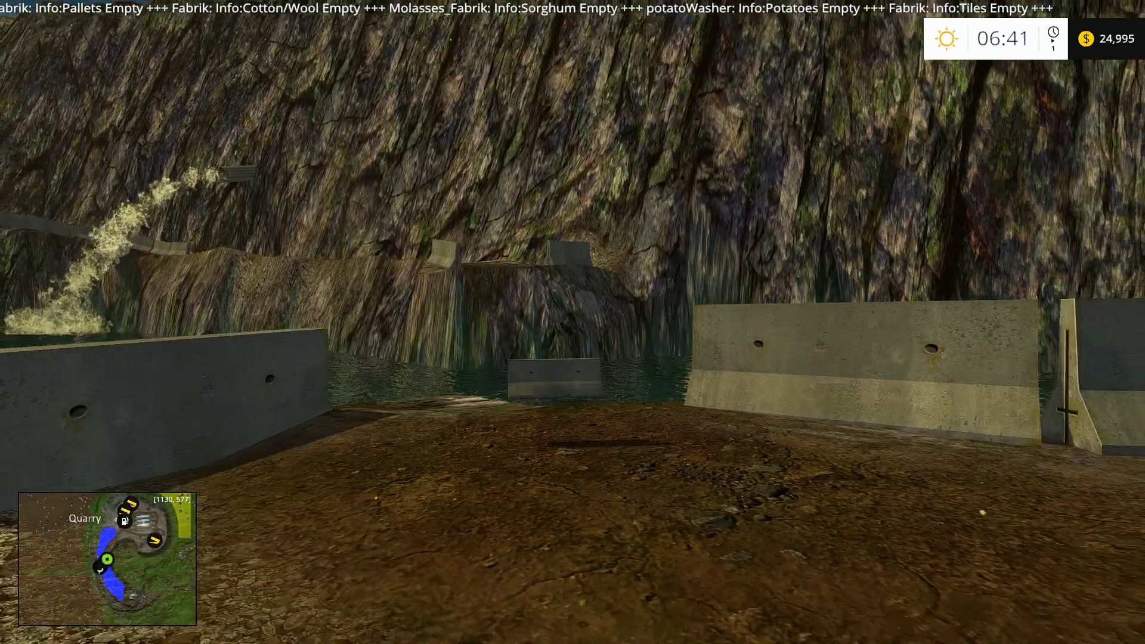
{"action": "key", "text": "s"}
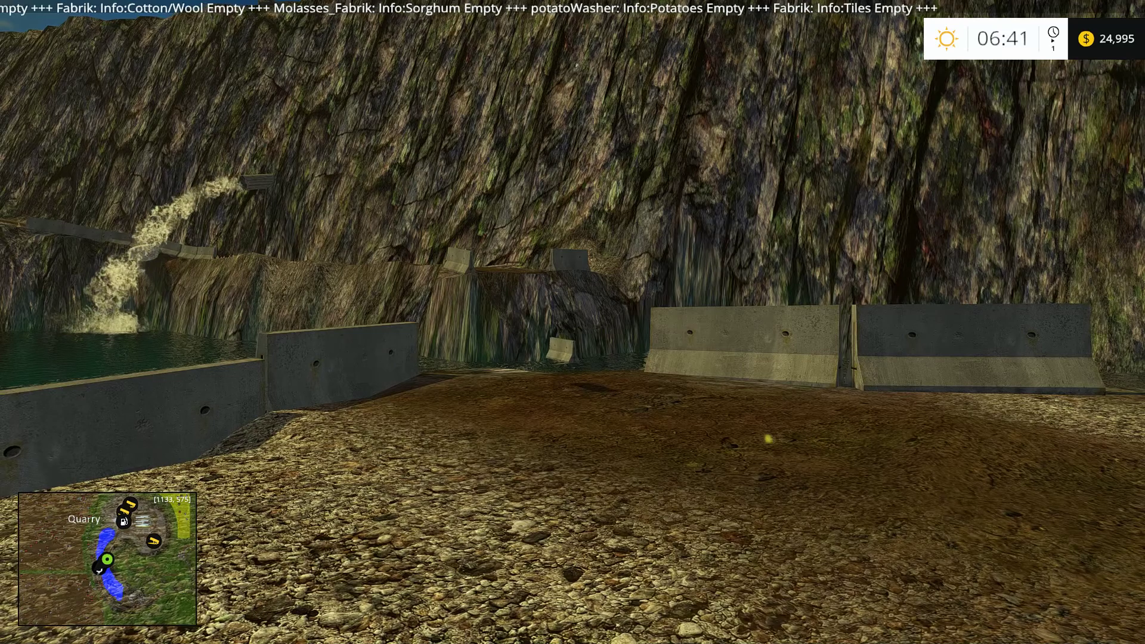
{"action": "key", "text": "w"}
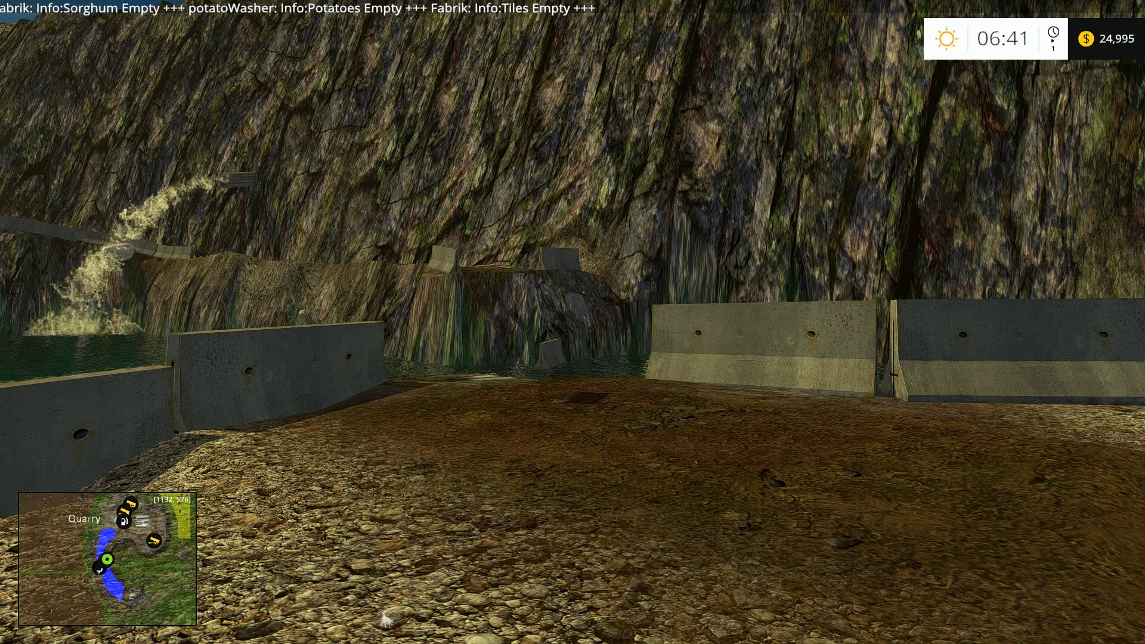
{"action": "key", "text": "w"}
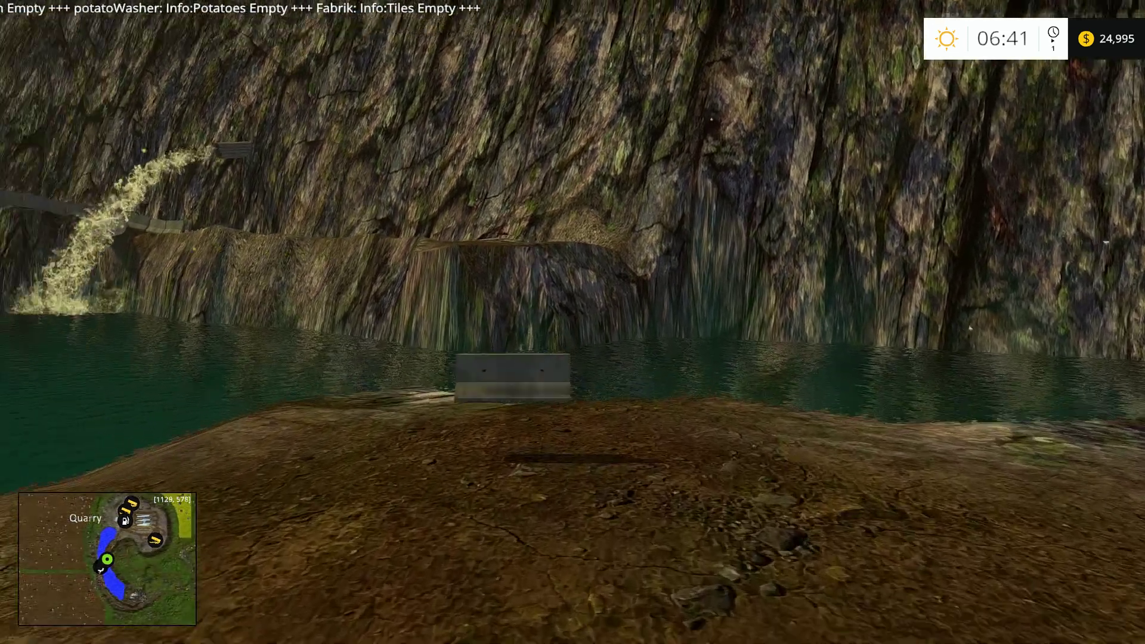
Return to the marker and purchase the Quarry Barriers object for $5000.
{"action": "key", "text": "w"}
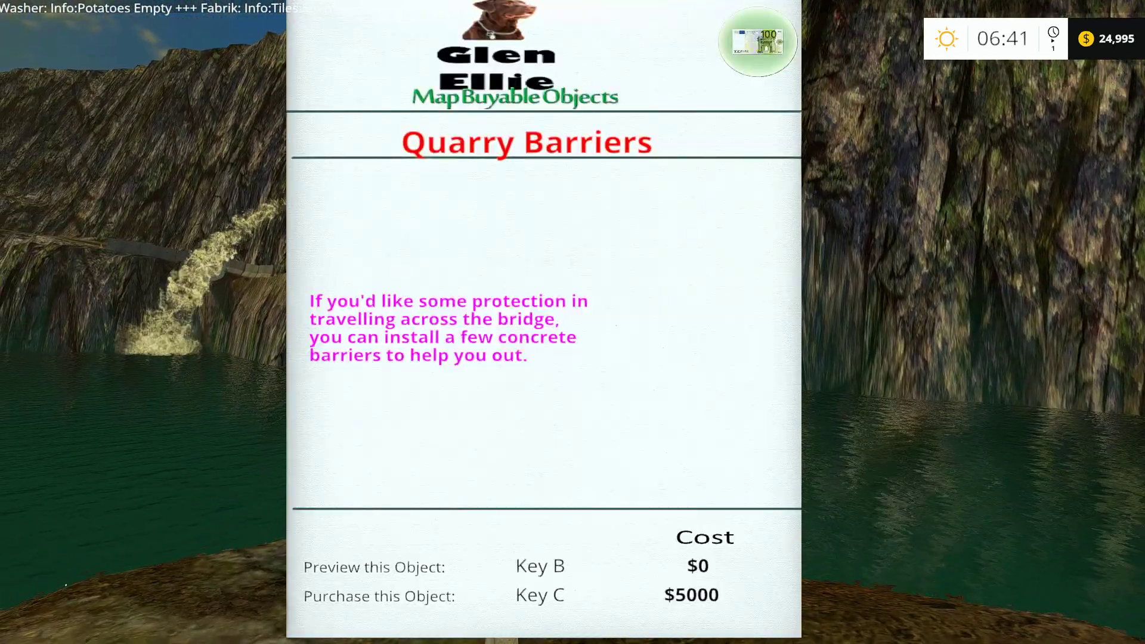
{"action": "key", "text": "c"}
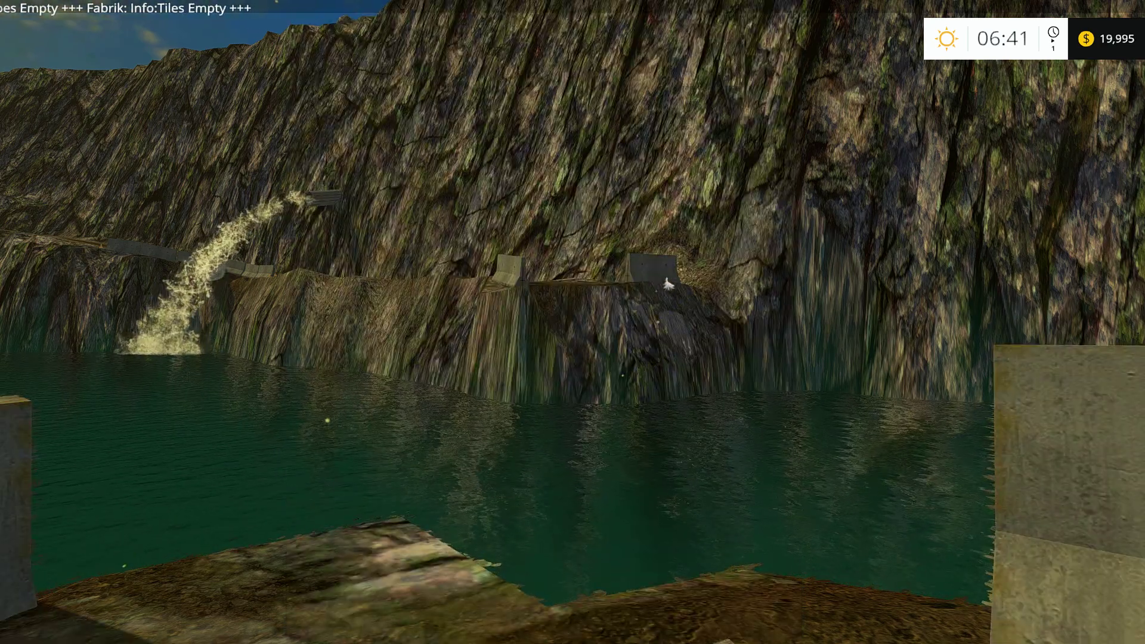
{"action": "key", "text": "s"}
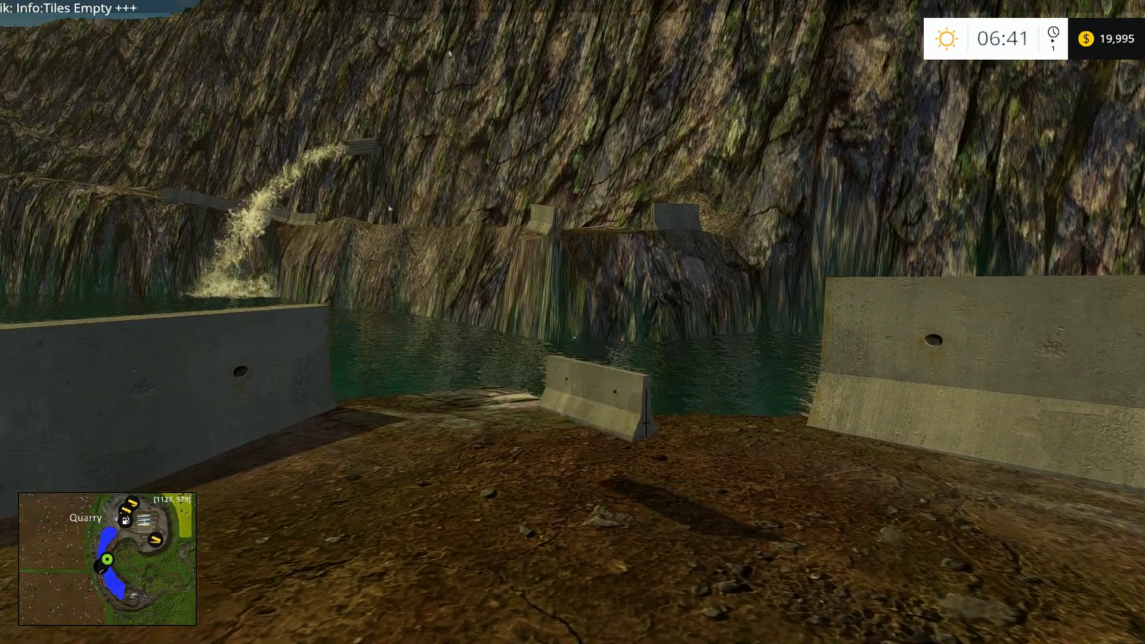
Inspect the purchased barriers on both sides of the quarry crossing and check the console log again.
{"action": "key", "text": "w"}
{"action": "key", "text": "s"}
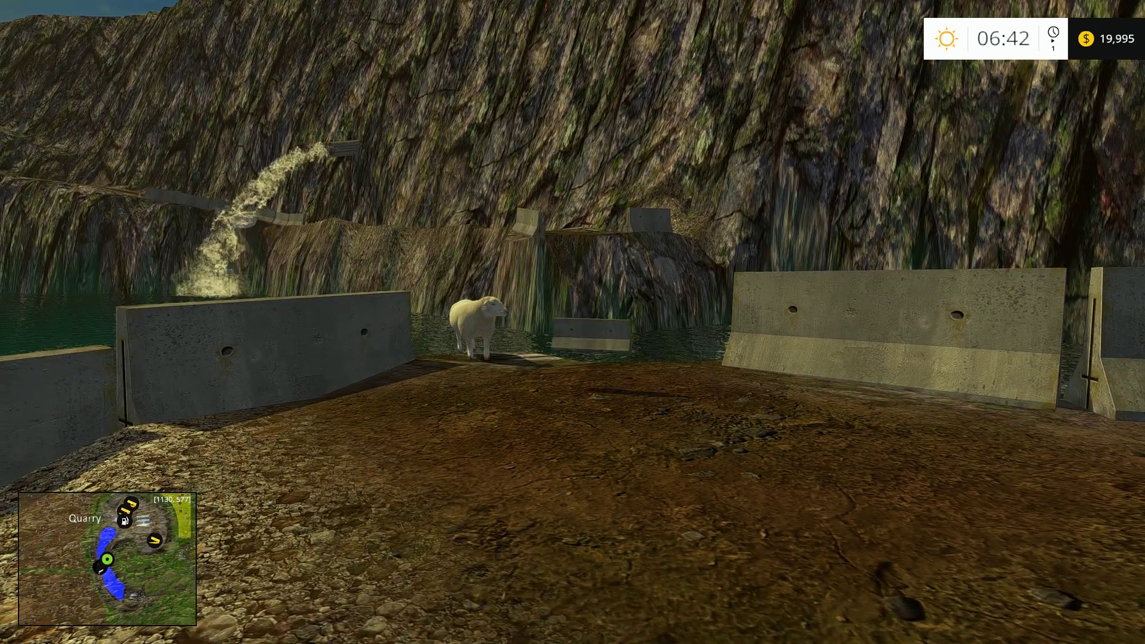
{"action": "key", "text": "a"}
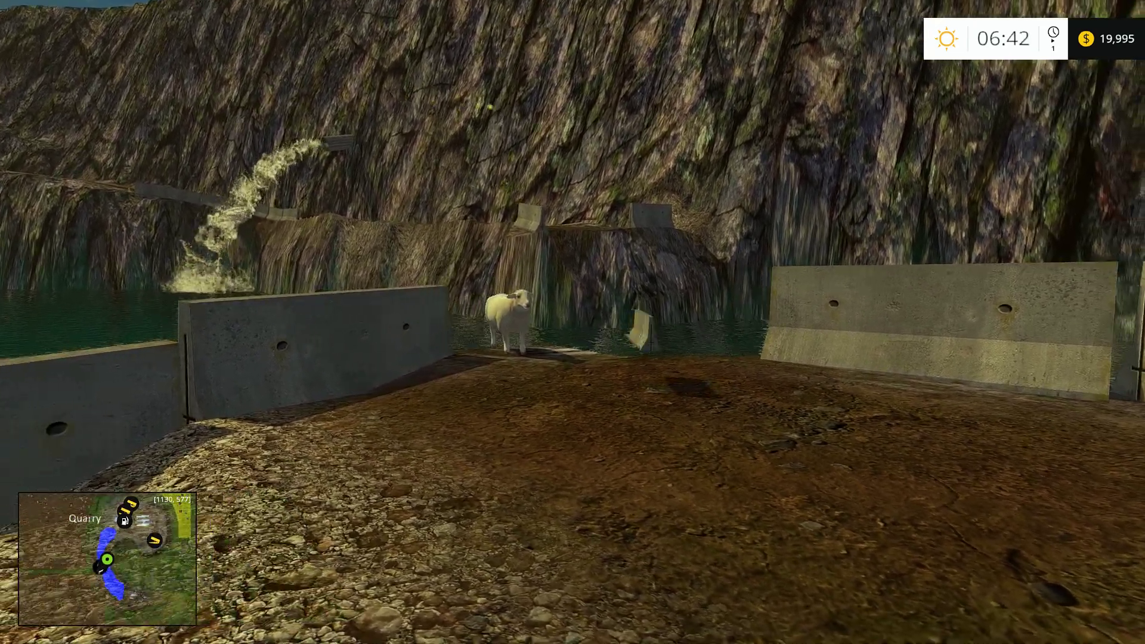
{"action": "key", "text": "w"}
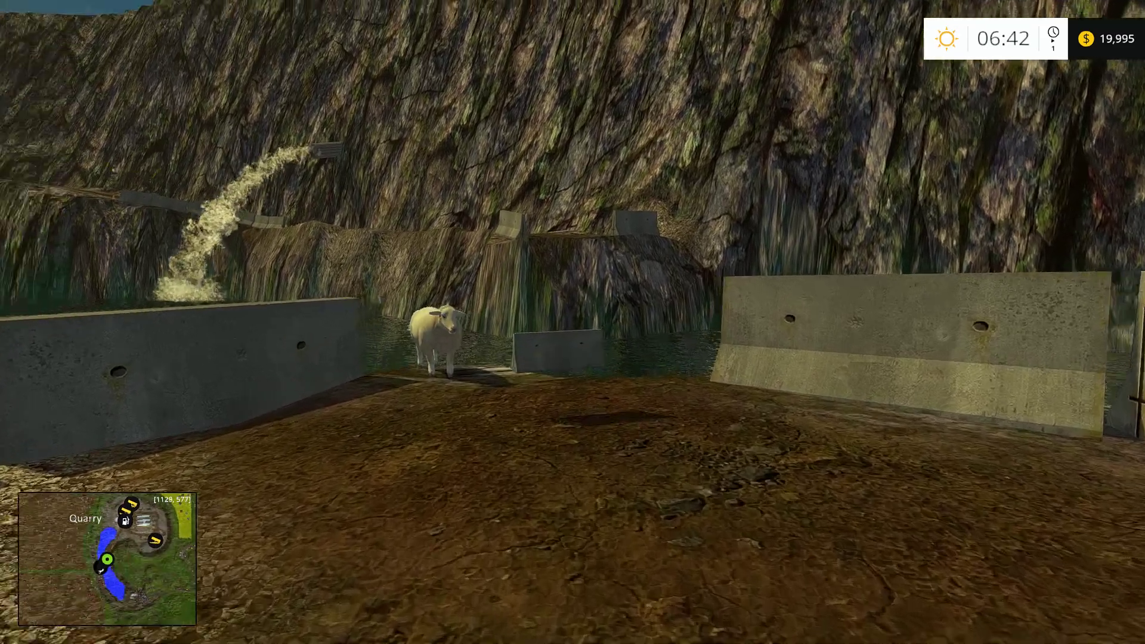
{"action": "key", "text": "s"}
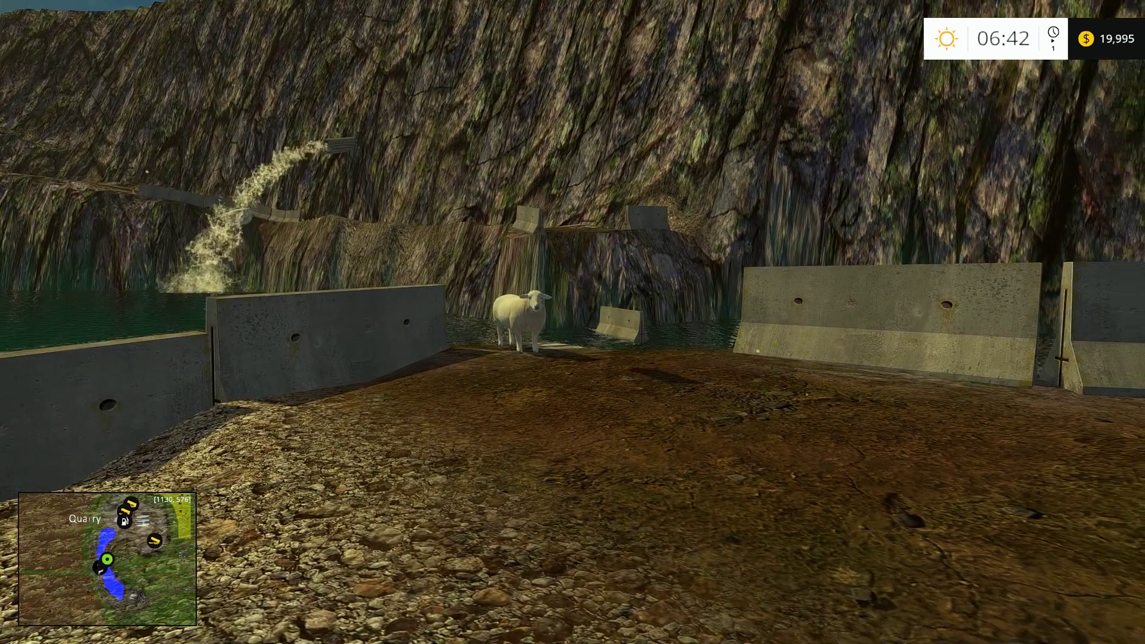
{"action": "key", "text": "w"}
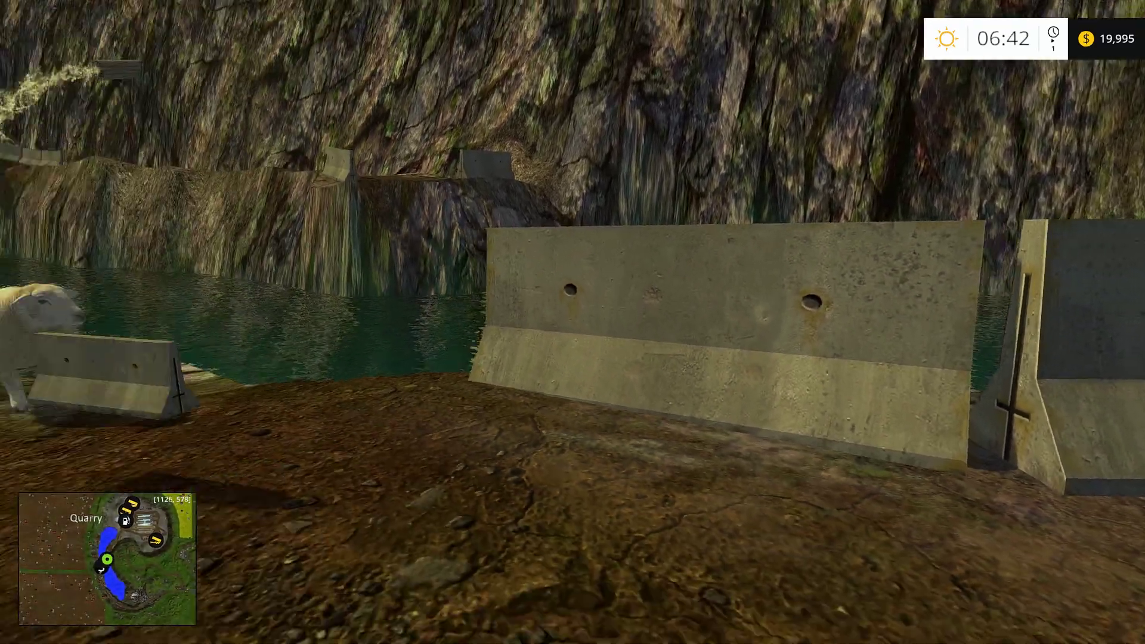
{"action": "key", "text": "s"}
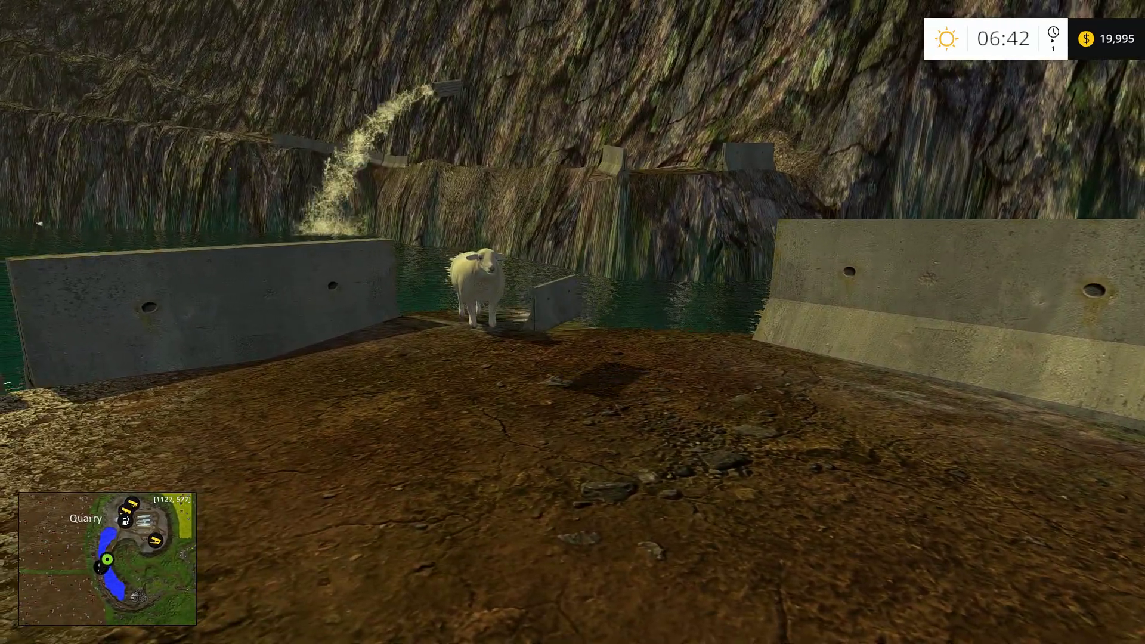
{"action": "key", "text": "grave"}
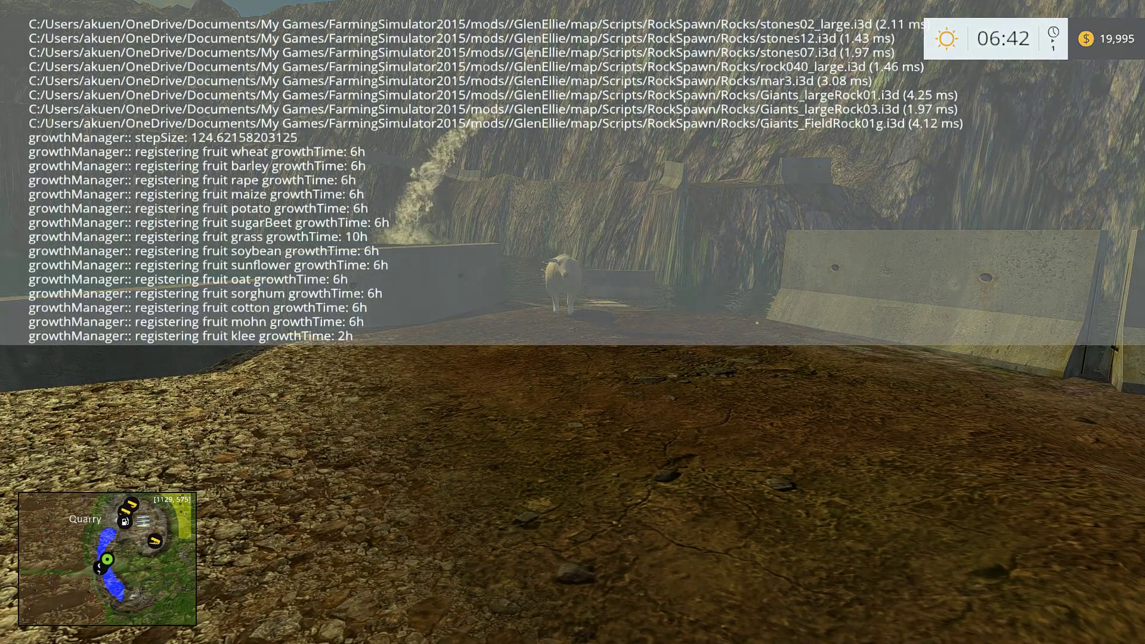
{"action": "key", "text": "grave"}
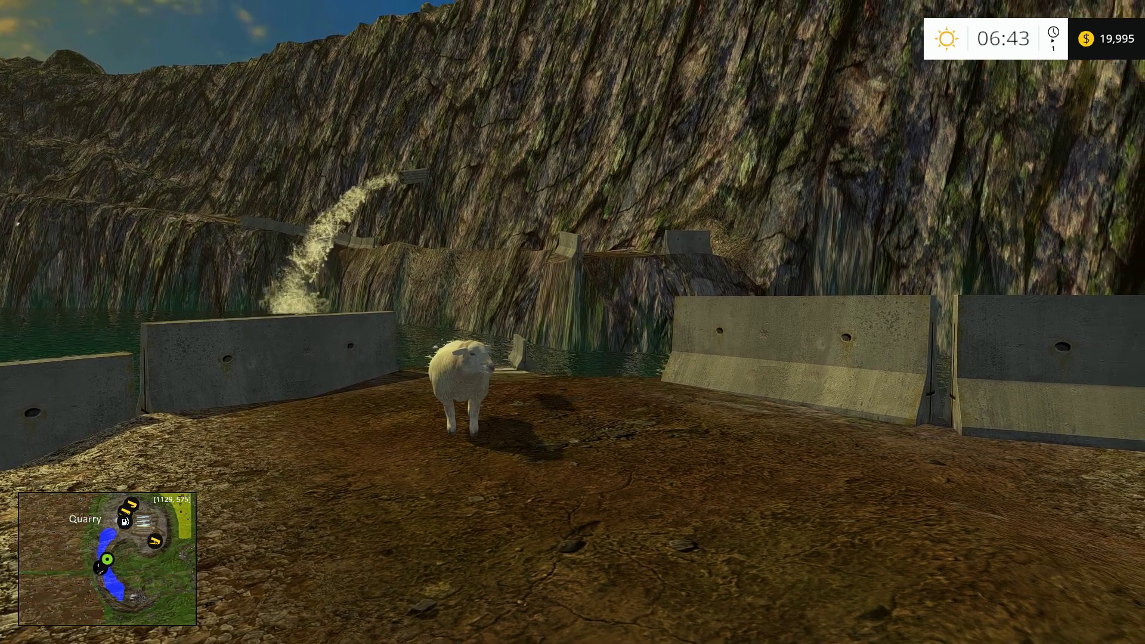
Teleport to the map's northeast corner, beside the field near the walled orchard.
{"action": "key", "text": "Escape"}
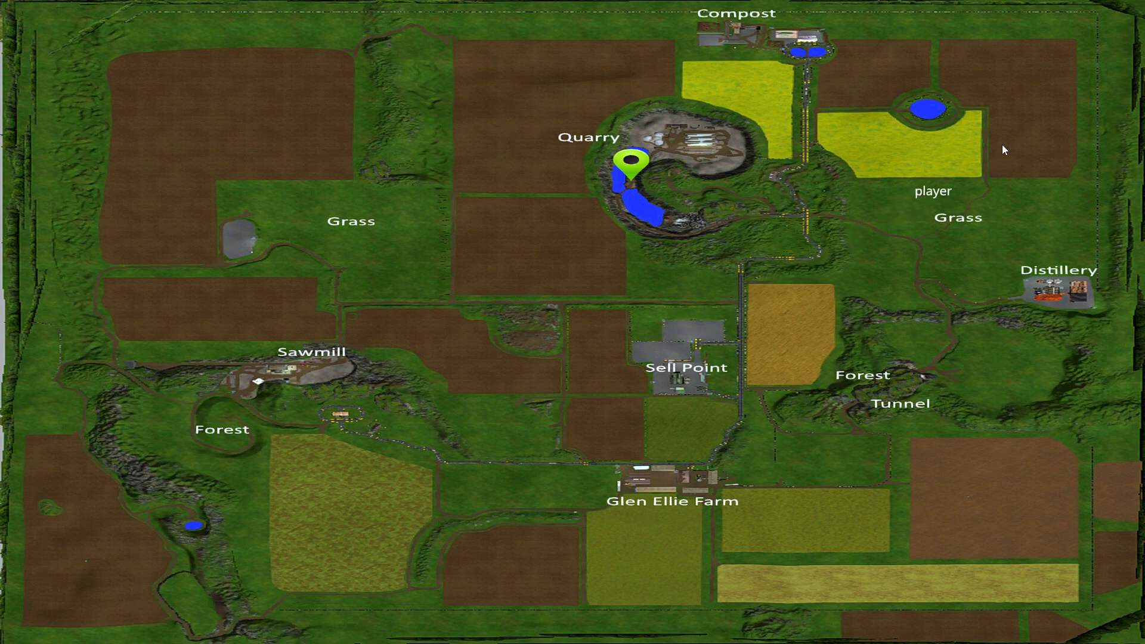
{"action": "left_click", "coordinate": [1072, 48]}
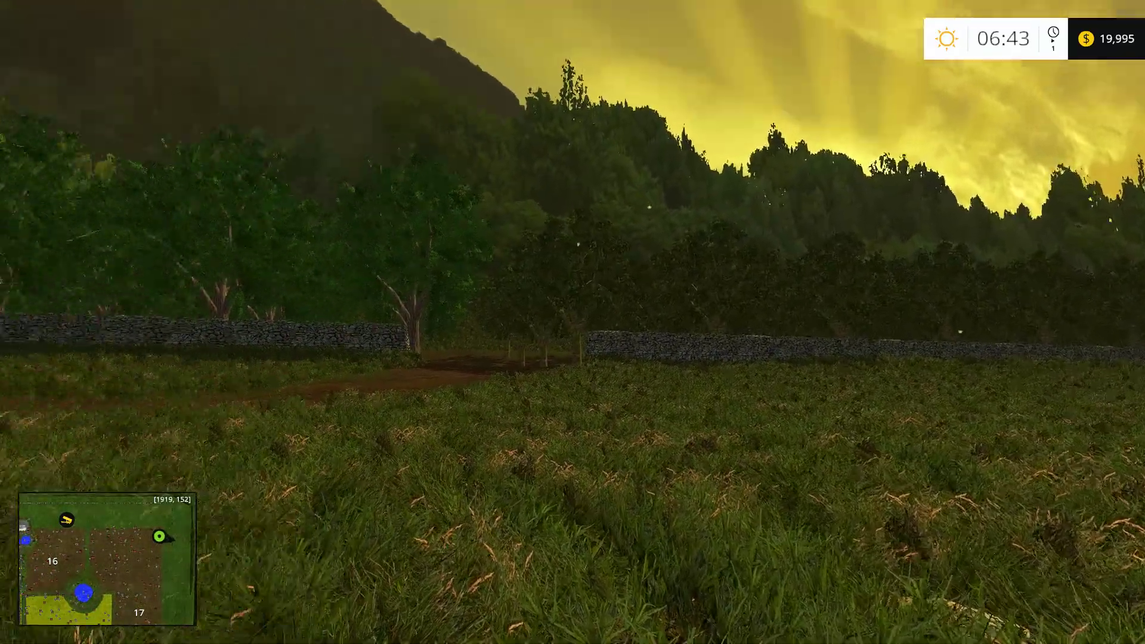
{"action": "key", "text": "w"}
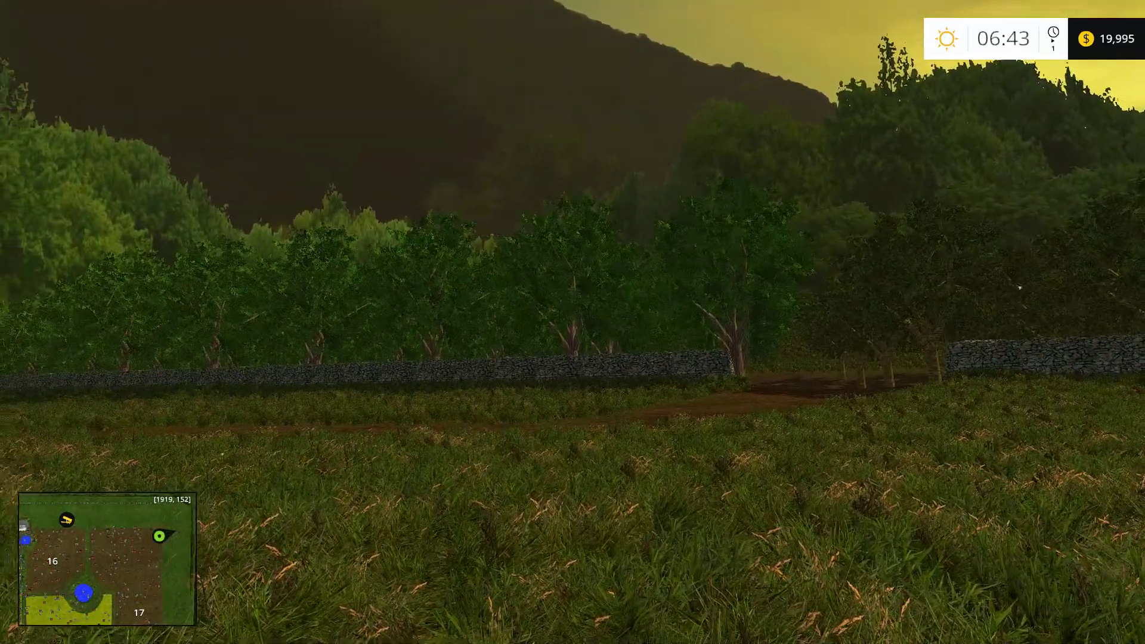
Walk through the gap in the stone wall into the orchard and display the controls help.
{"action": "key", "text": "w"}
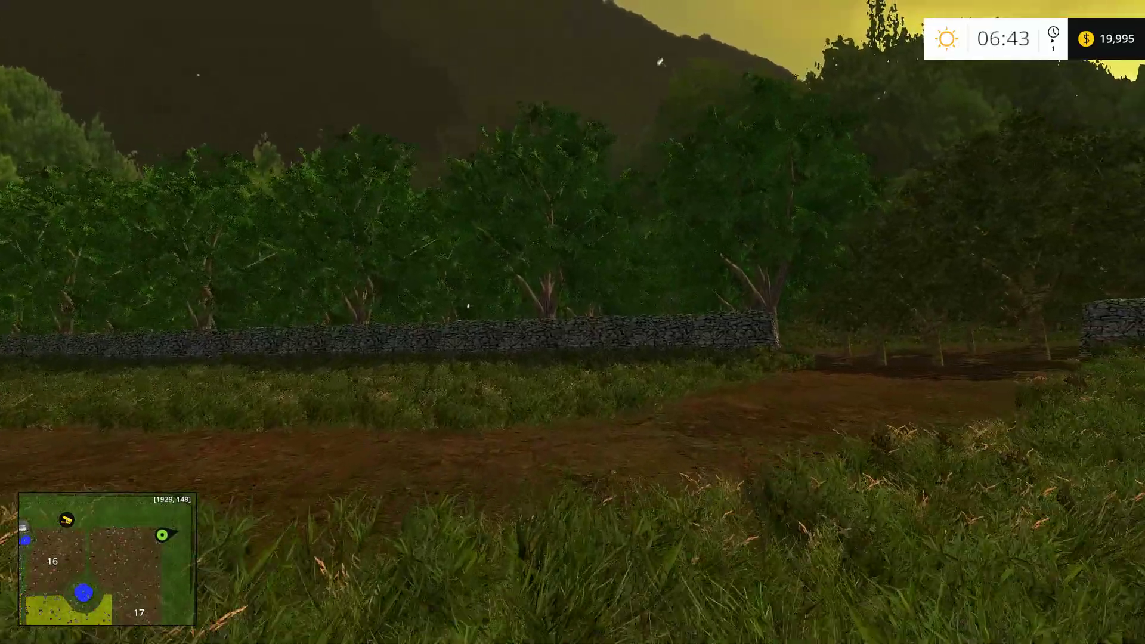
{"action": "key", "text": "w"}
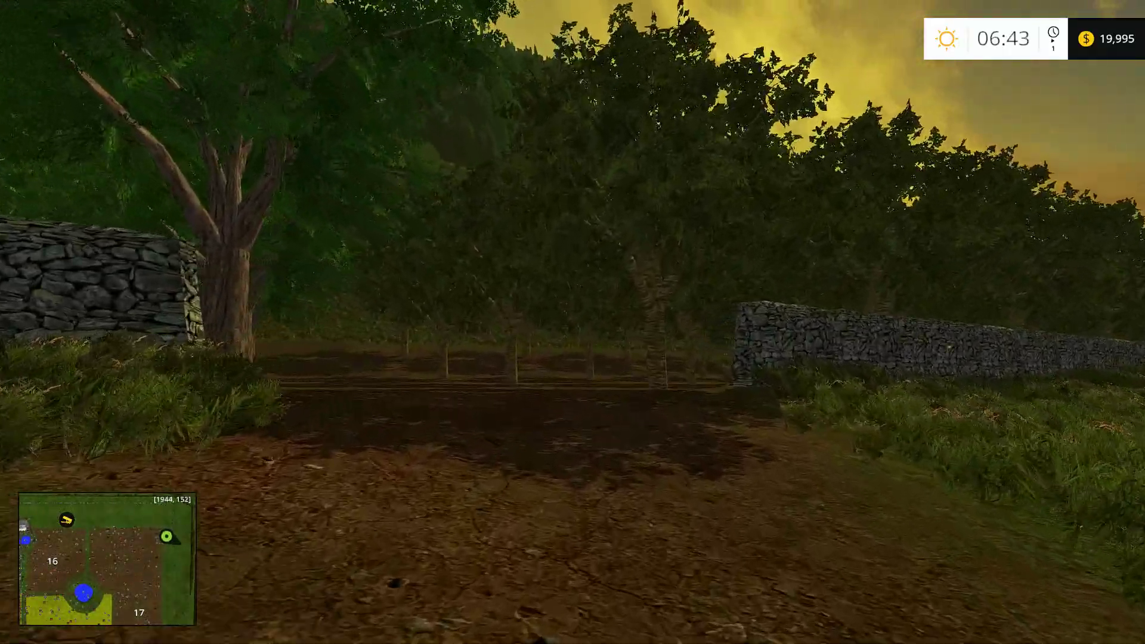
{"action": "key", "text": "w"}
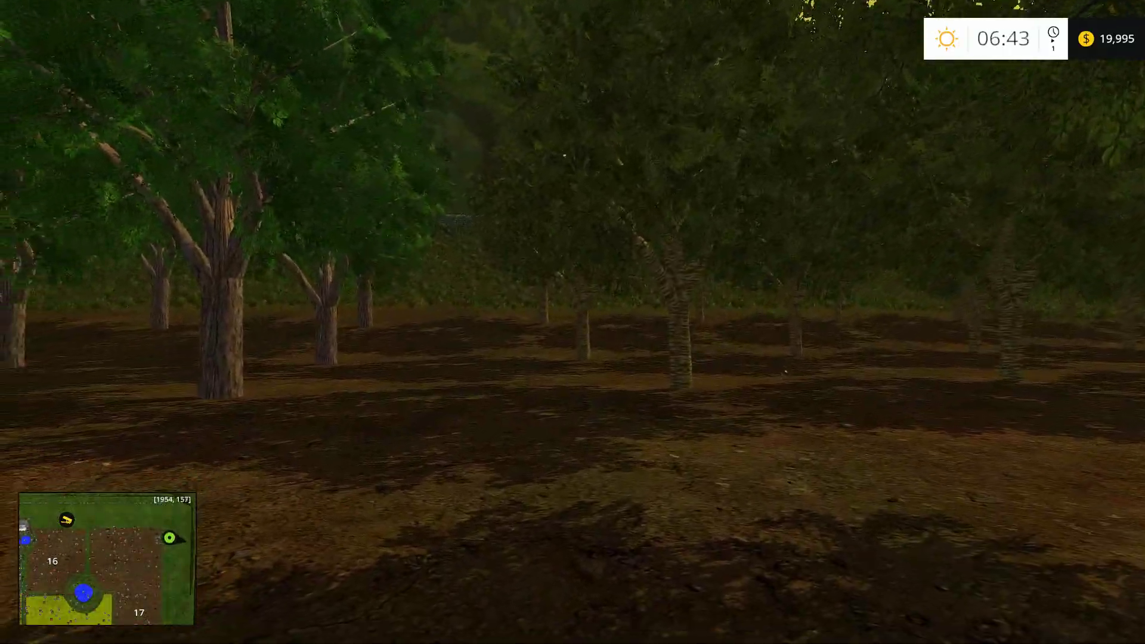
{"action": "key", "text": "F1"}
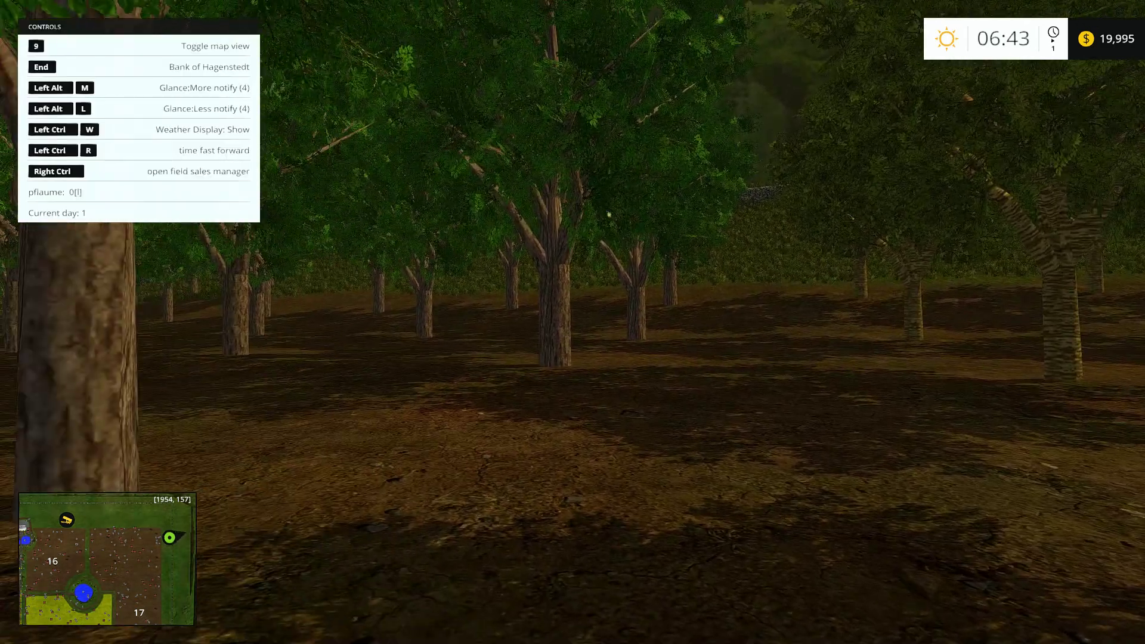
Walk past both kinds of orchard trees to compare their controls help entries, return to the wall gap and hide the help.
{"action": "key", "text": "w"}
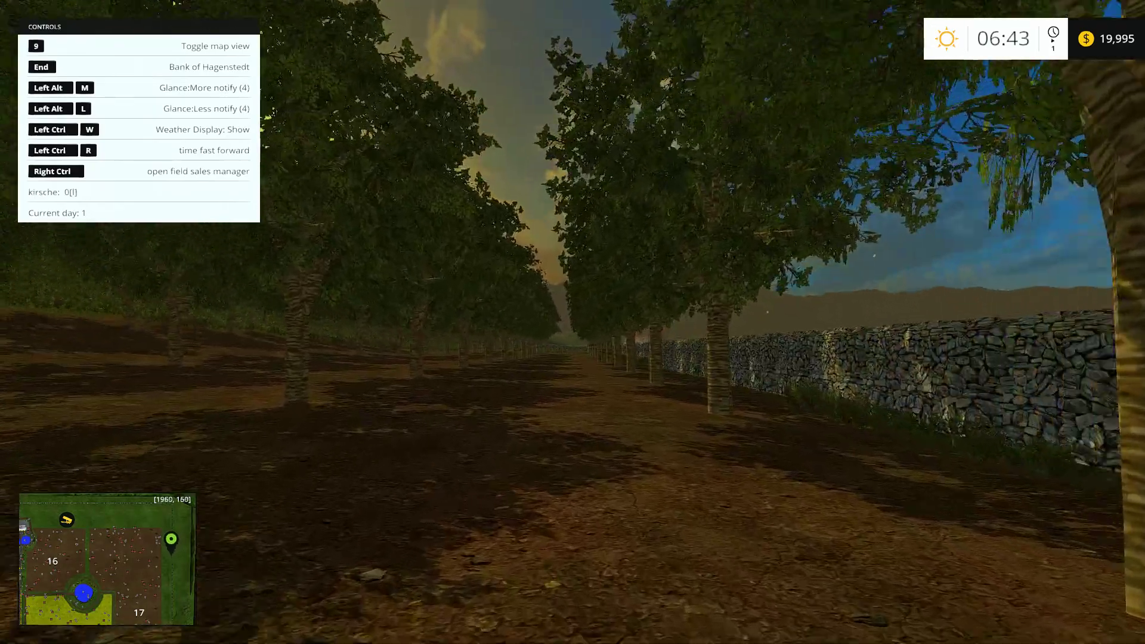
{"action": "key", "text": "w"}
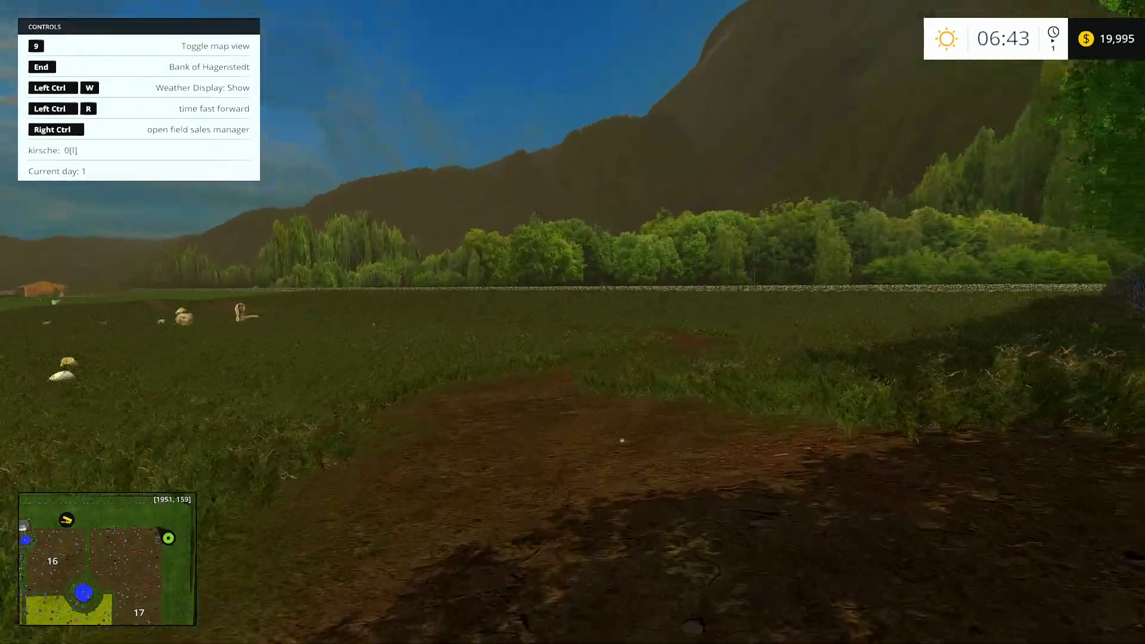
{"action": "key", "text": "w"}
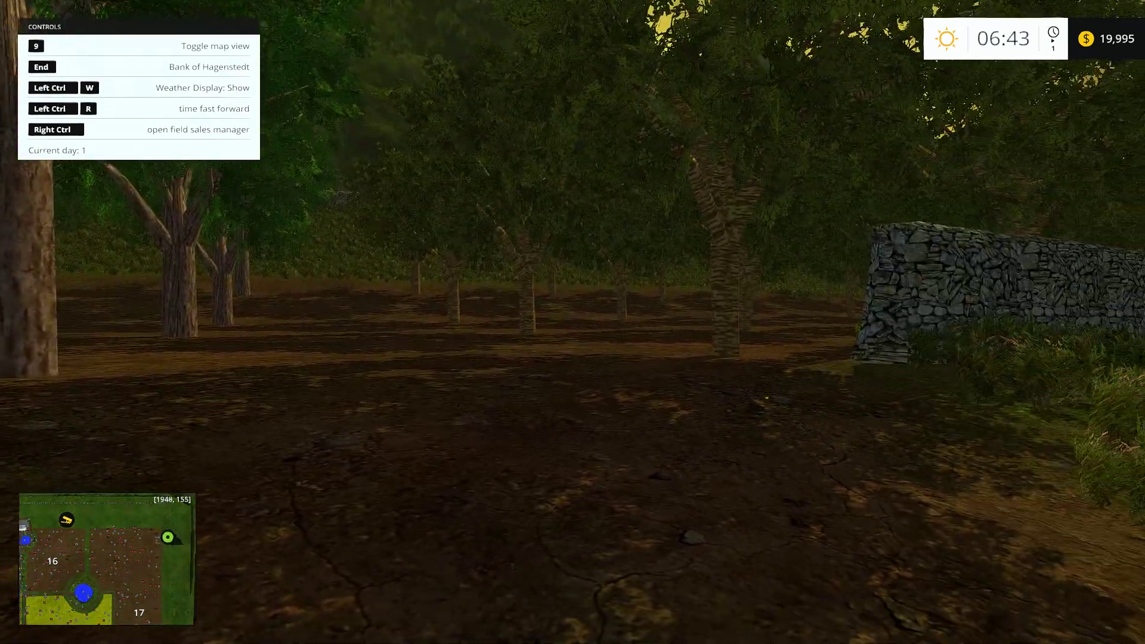
{"action": "key", "text": "w"}
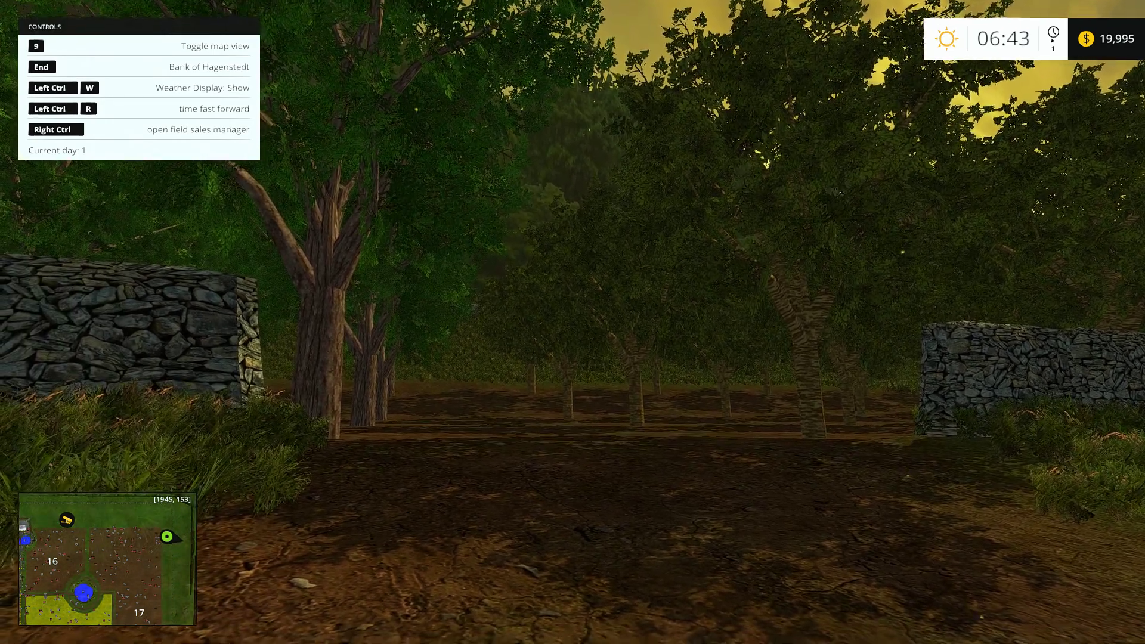
{"action": "key", "text": "F1"}
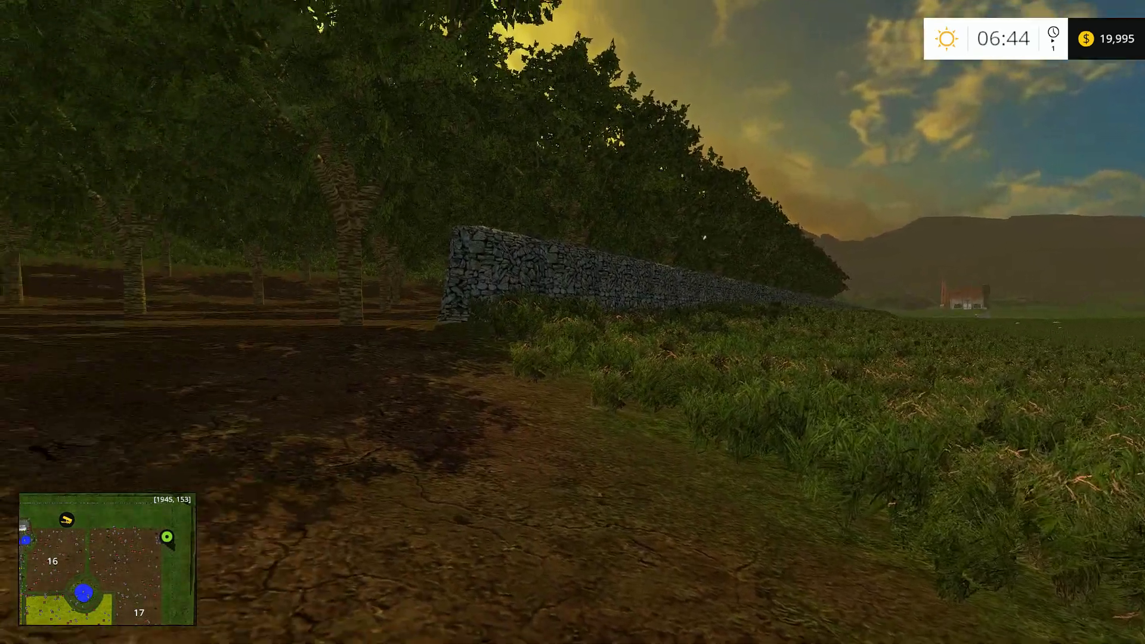
{"action": "key", "text": "w"}
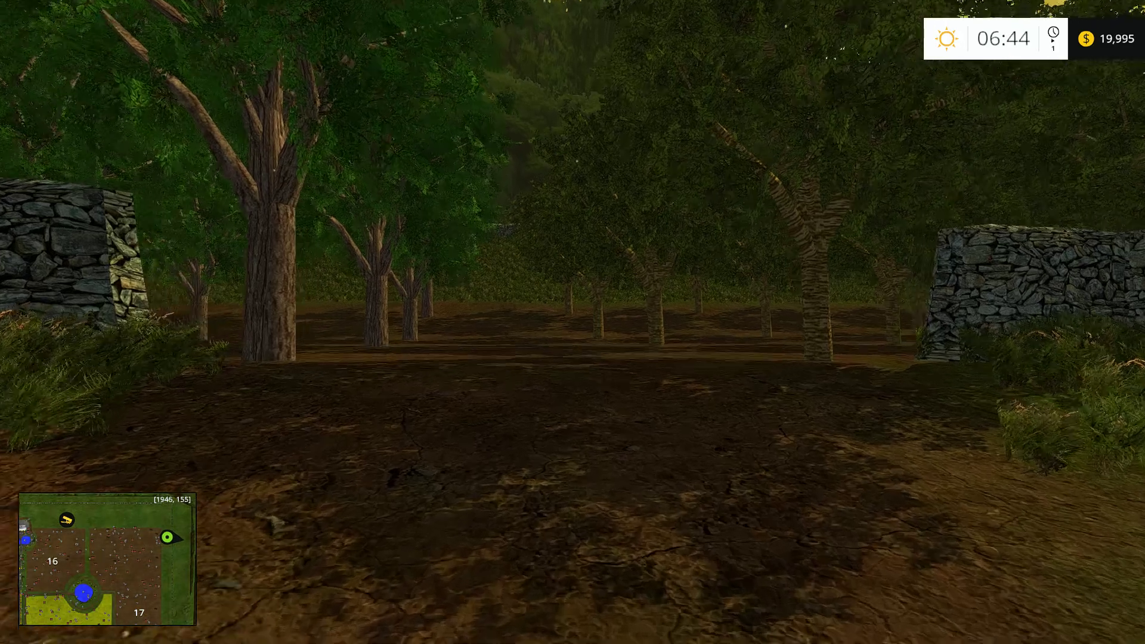
{"action": "key", "text": "w"}
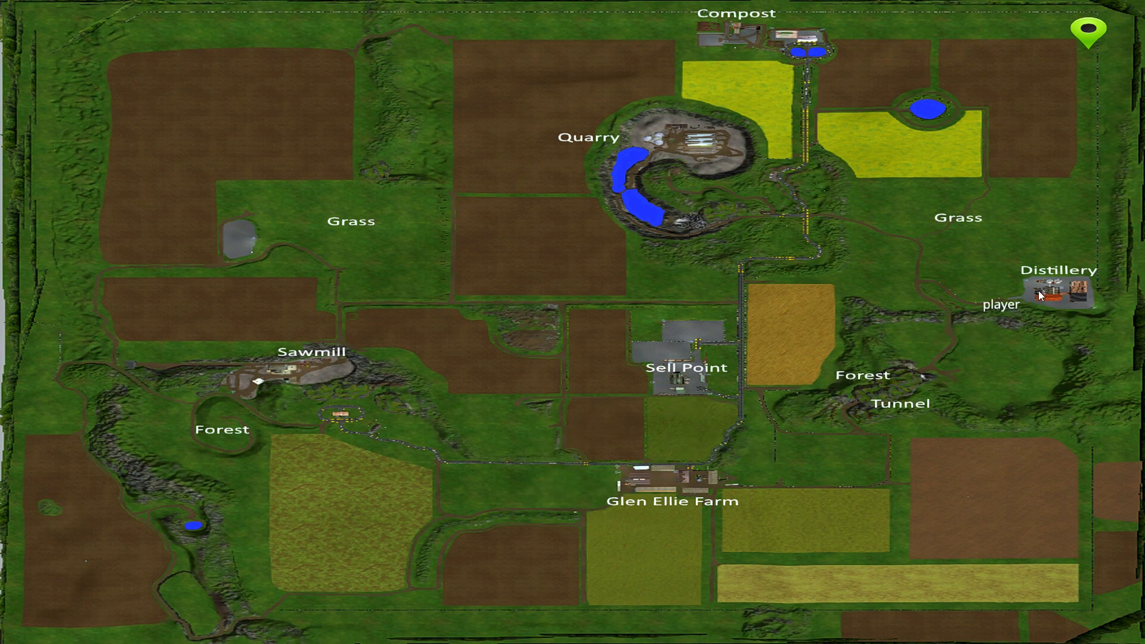
Teleport to the Distillery and back away along the driveway until its sign and brick building front are in view.
{"action": "left_click", "coordinate": [1018, 296]}
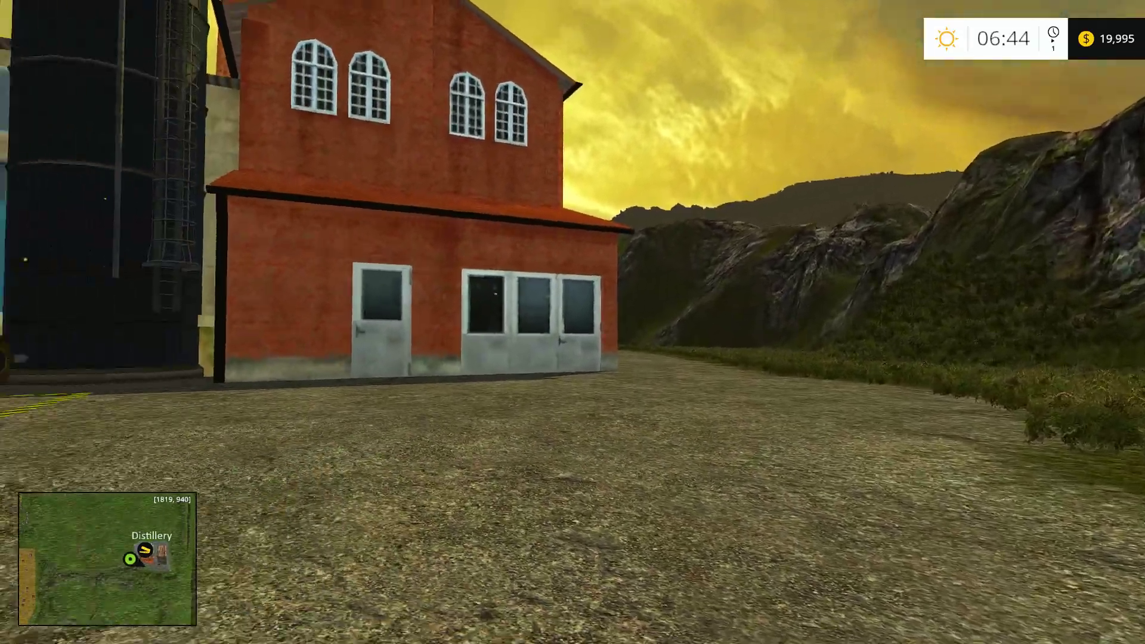
{"action": "key", "text": "s"}
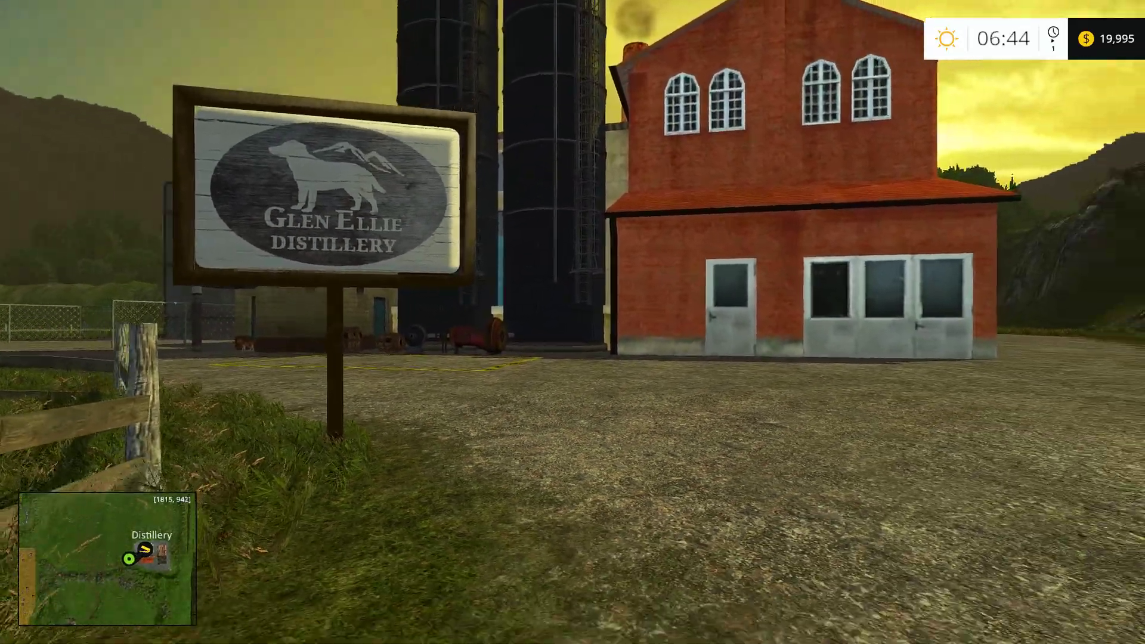
{"action": "key", "text": "d"}
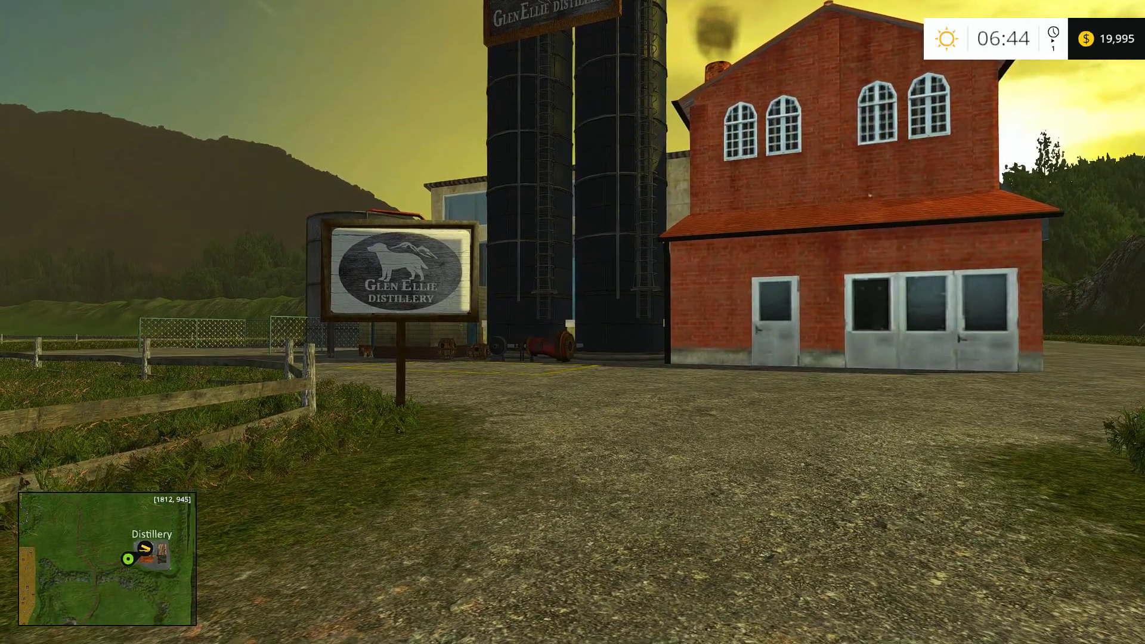
{"action": "key", "text": "s"}
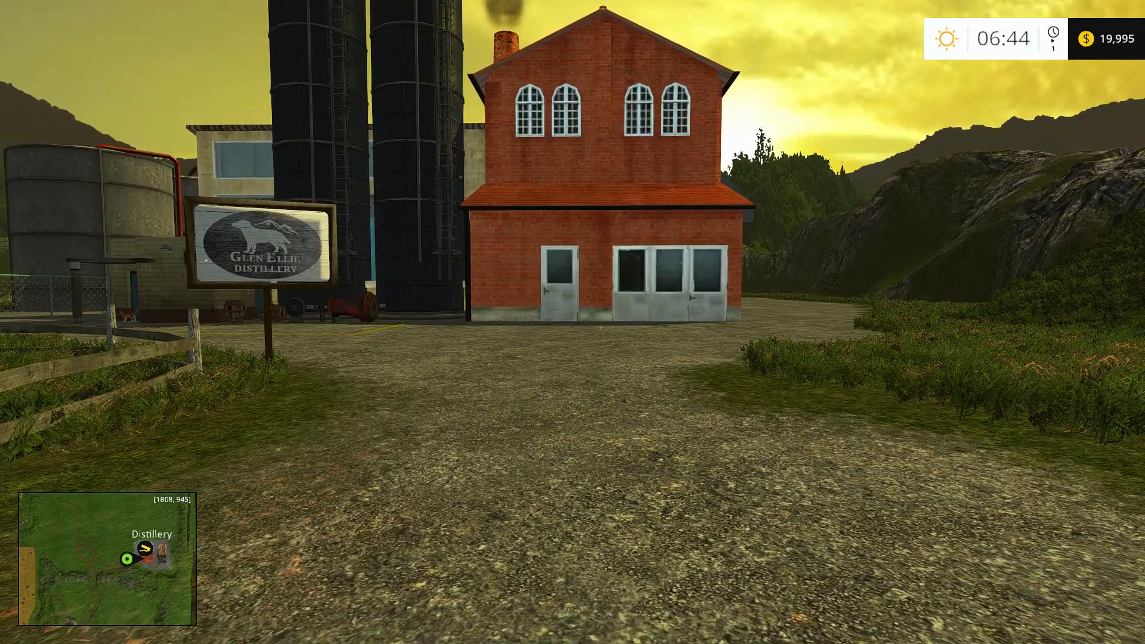
{"action": "key", "text": "s"}
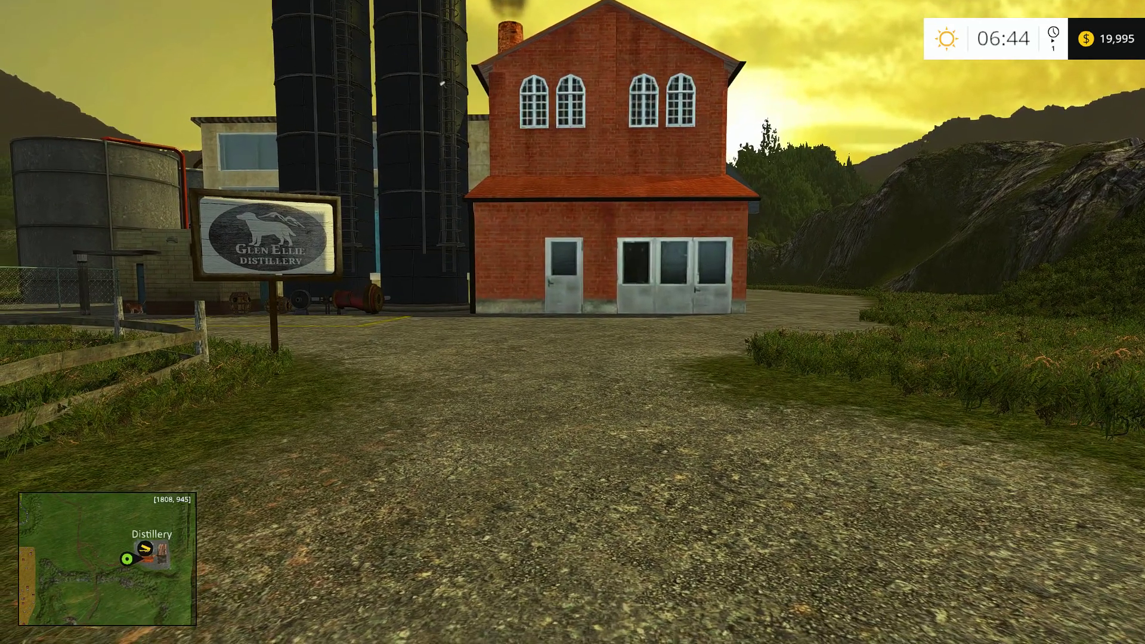
{"action": "key", "text": "s"}
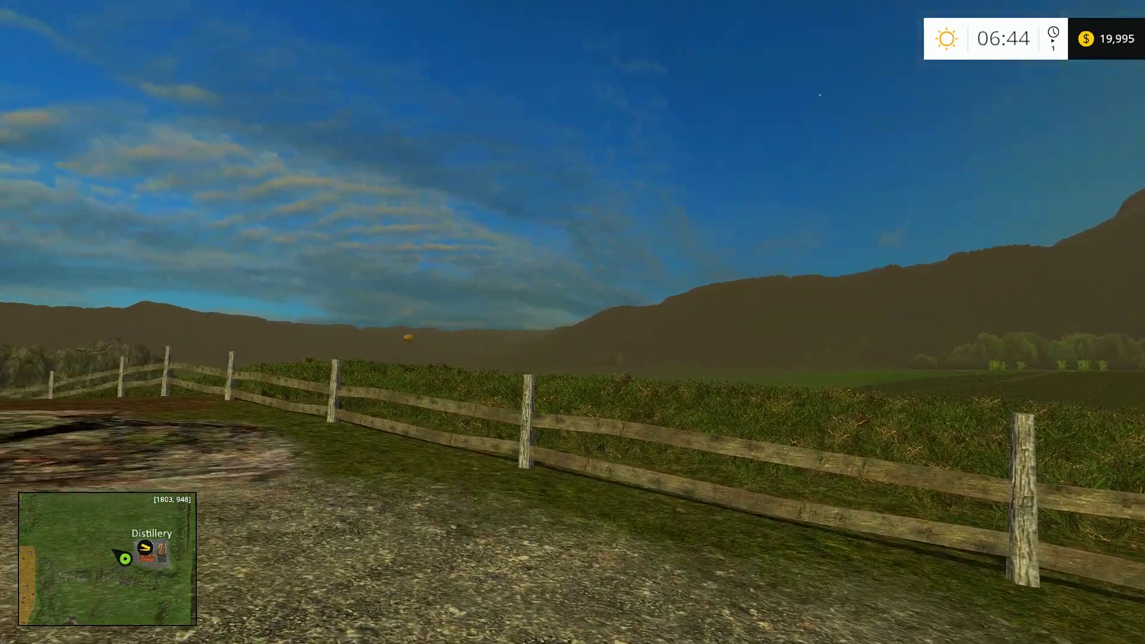
Follow the fenced track away from the distillery and onto the grassy slope, looking back at the building.
{"action": "key", "text": "w"}
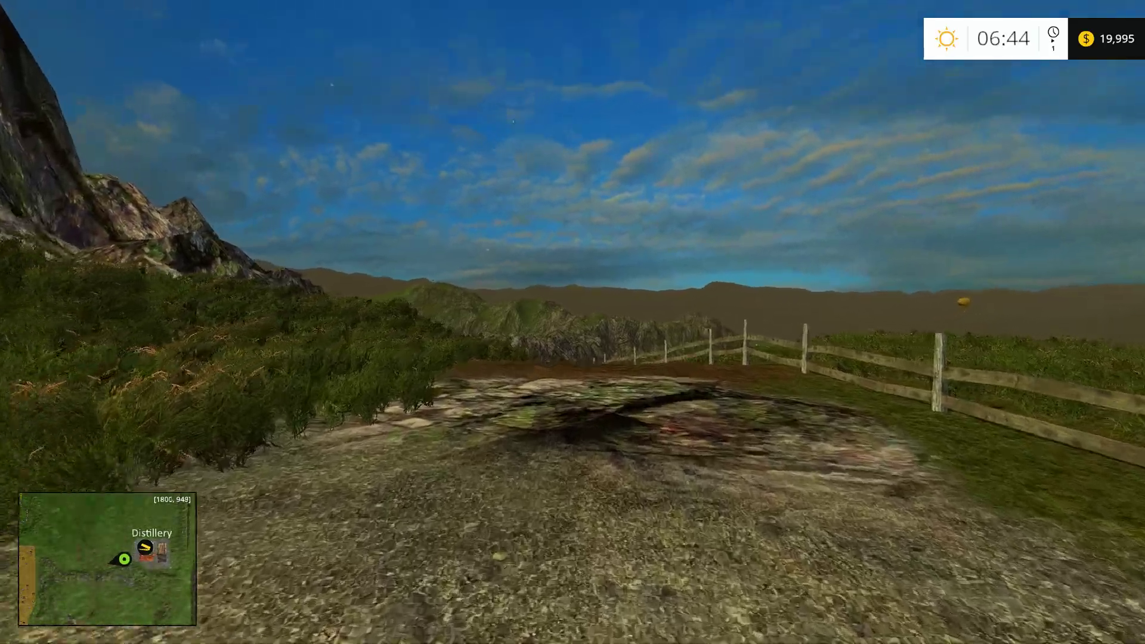
{"action": "key", "text": "w"}
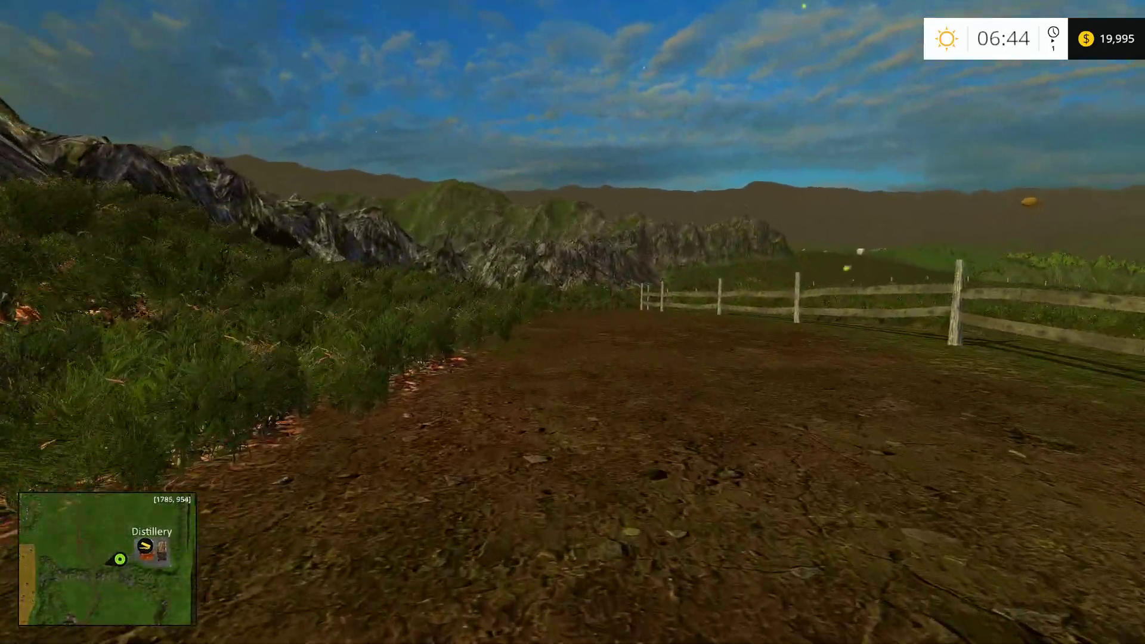
{"action": "key", "text": "w"}
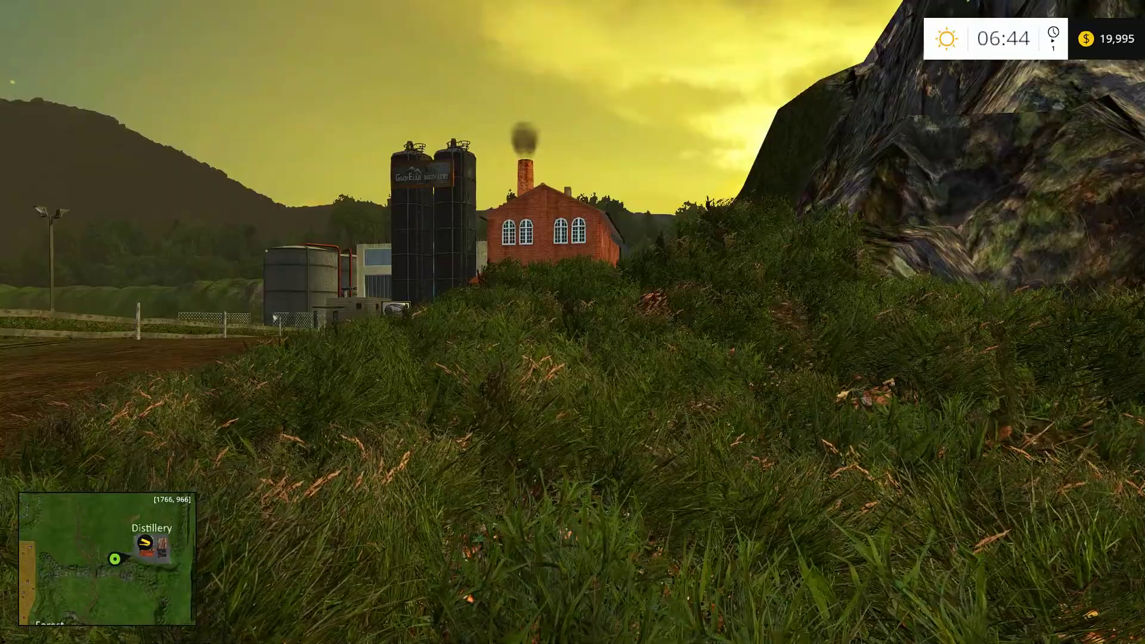
Cross the grassy bank beside the rocks and return to the dirt track to view the whole distillery.
{"action": "key", "text": "w"}
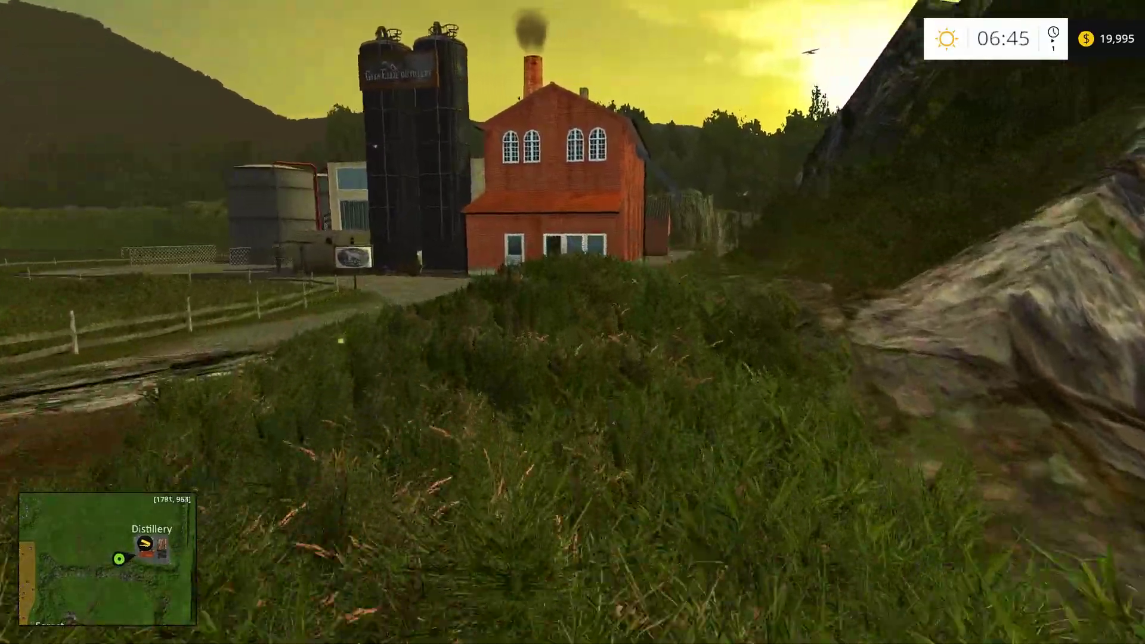
{"action": "key", "text": "w"}
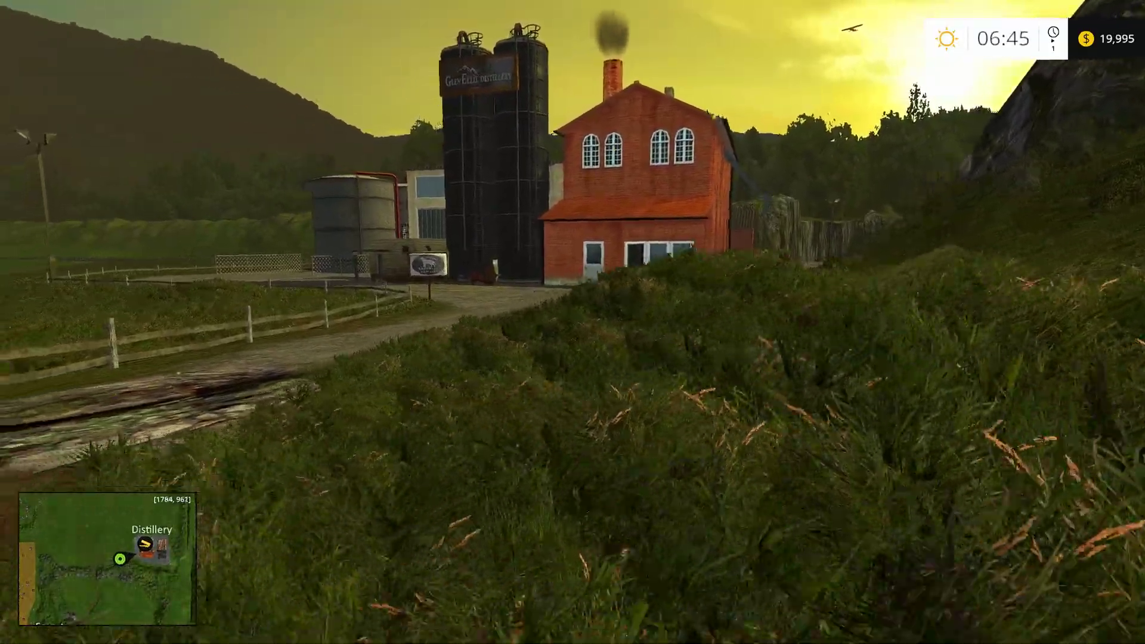
{"action": "key", "text": "a"}
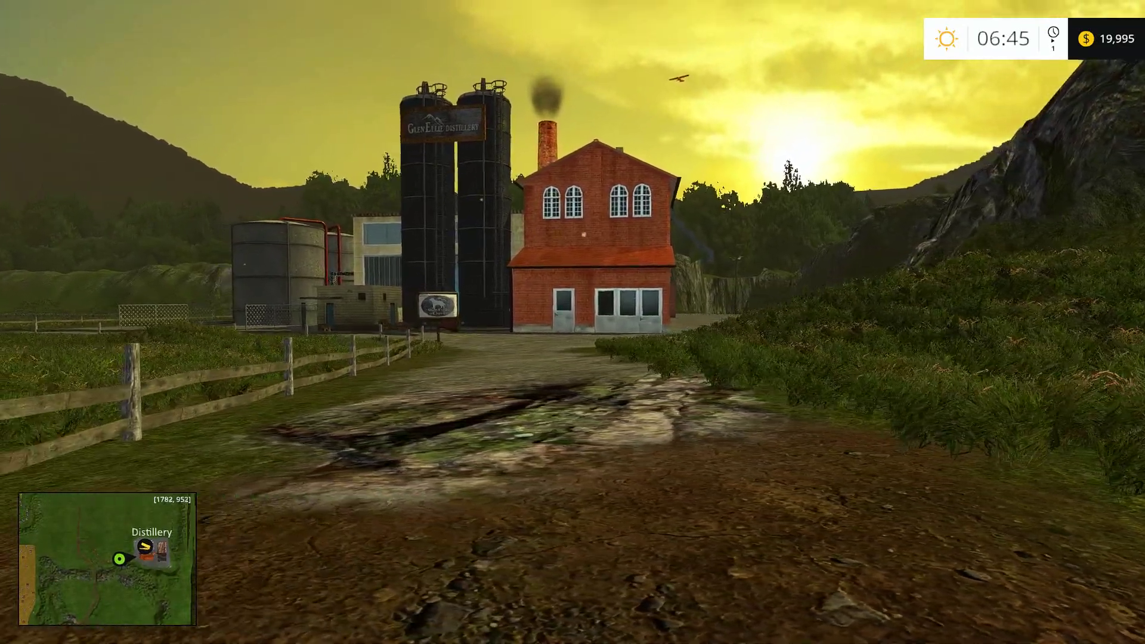
{"action": "key", "text": "w"}
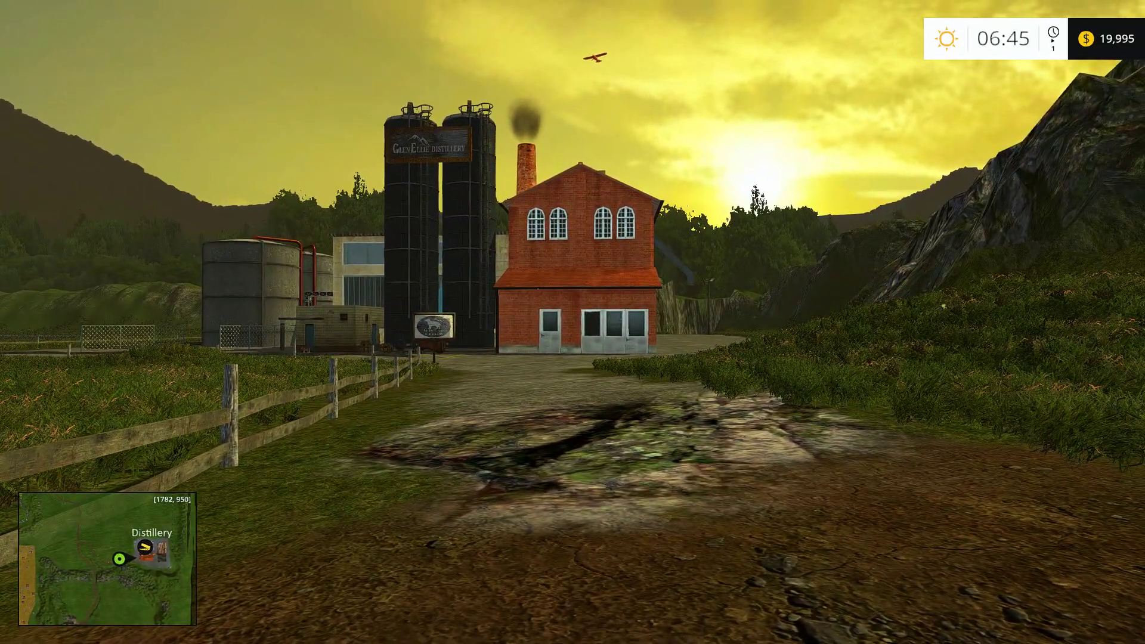